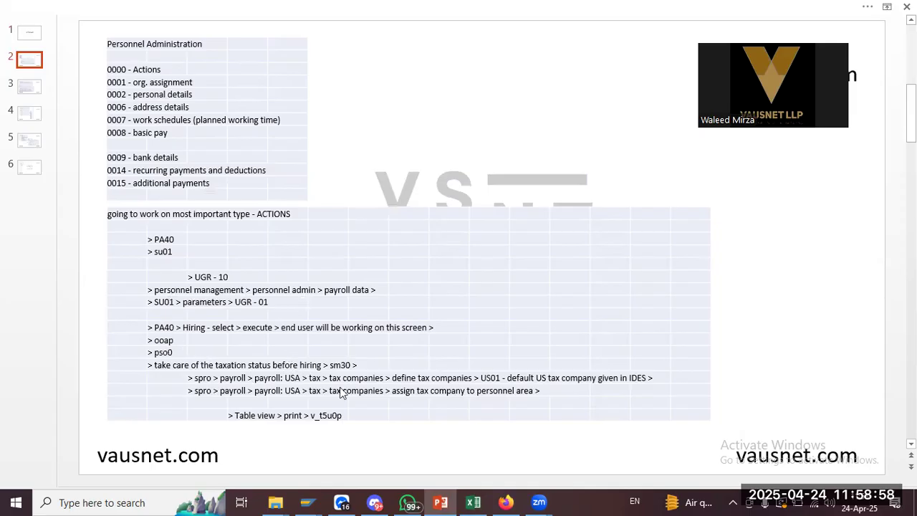
# Switch from the PowerPoint notes slide to the SAP GUI window
pyautogui.hotkey('alt', 'Tab')
pyautogui.hotkey('alt', 'Tab')
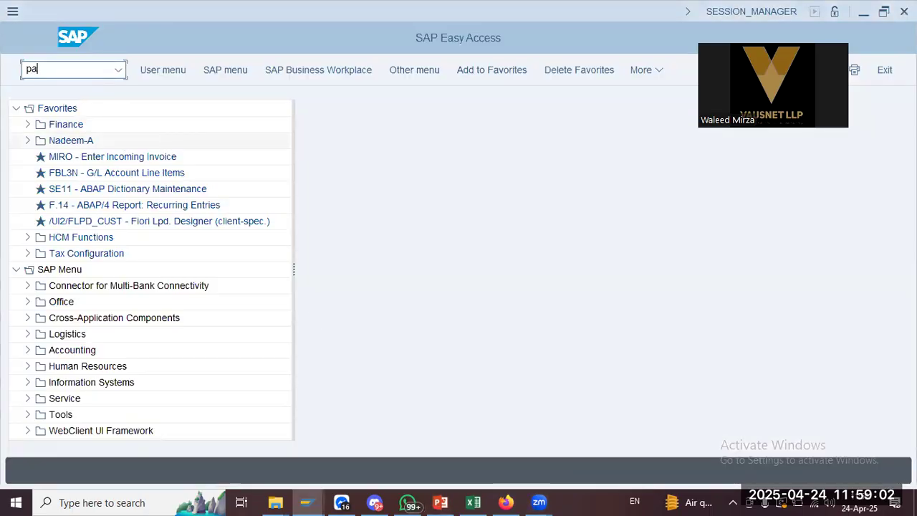
# Open Personnel Actions (PA40) and review its action types, such as Leaving, and the Personnel no. field
pyautogui.press('Return')
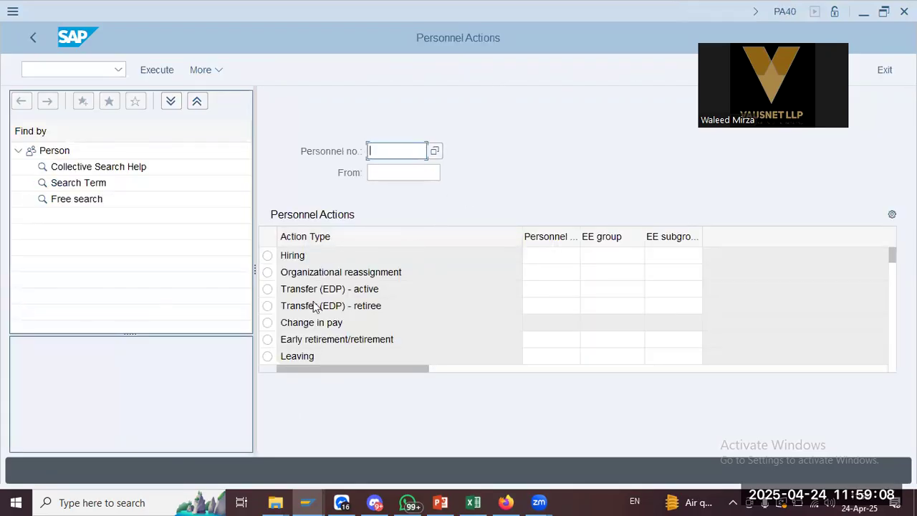
pyautogui.click(334, 356)
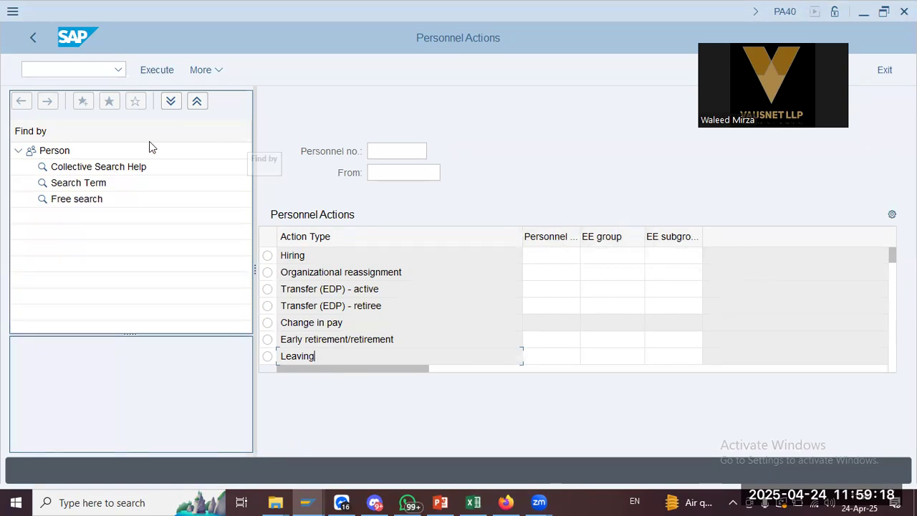
pyautogui.click(410, 152)
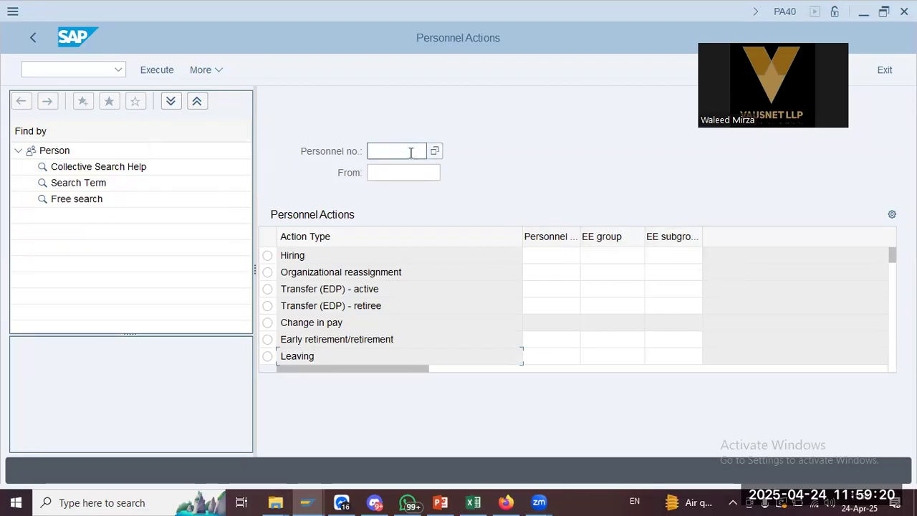
pyautogui.click(408, 176)
pyautogui.click(397, 151)
pyautogui.click(397, 152)
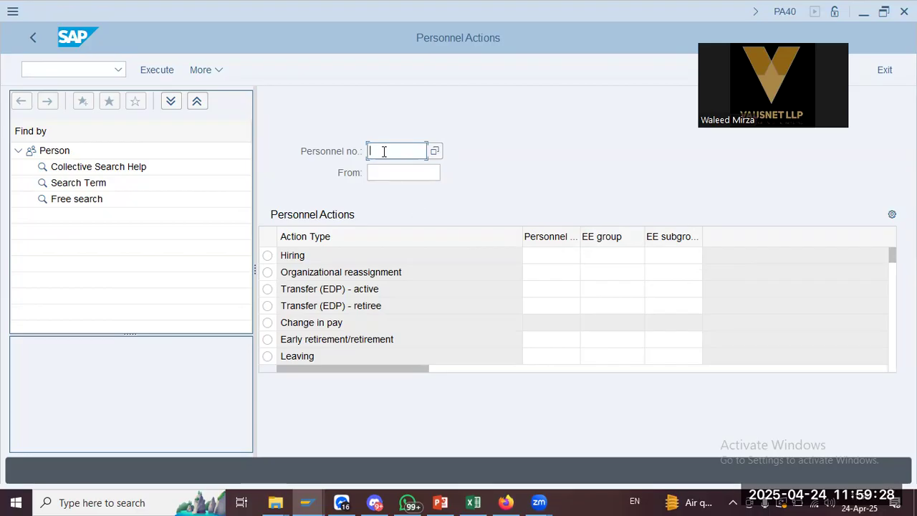
# Switch to User Maintenance with /n su01
pyautogui.click(84, 66)
pyautogui.write('/n su01')
pyautogui.press('Return')
# Open the previously used user for change and check that parameter UGR is 01
pyautogui.click(136, 104)
pyautogui.click(162, 126)
pyautogui.click(289, 70)
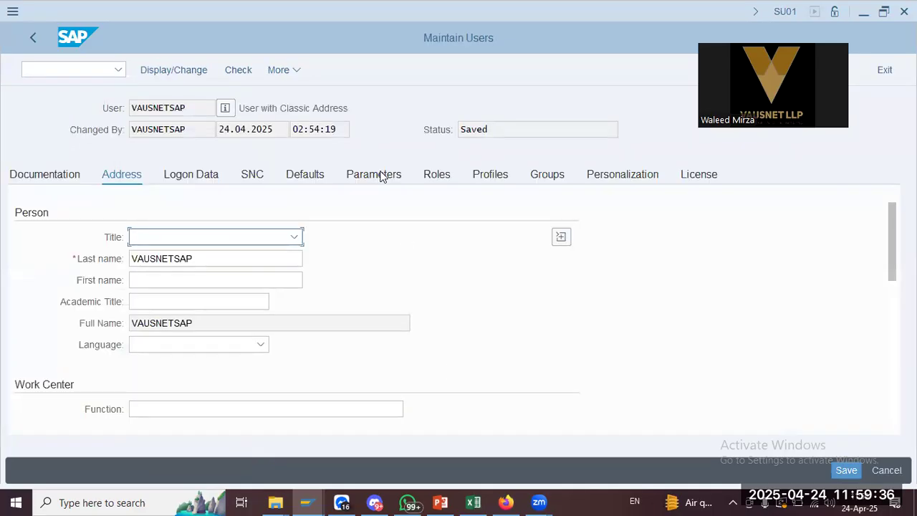
pyautogui.click(381, 177)
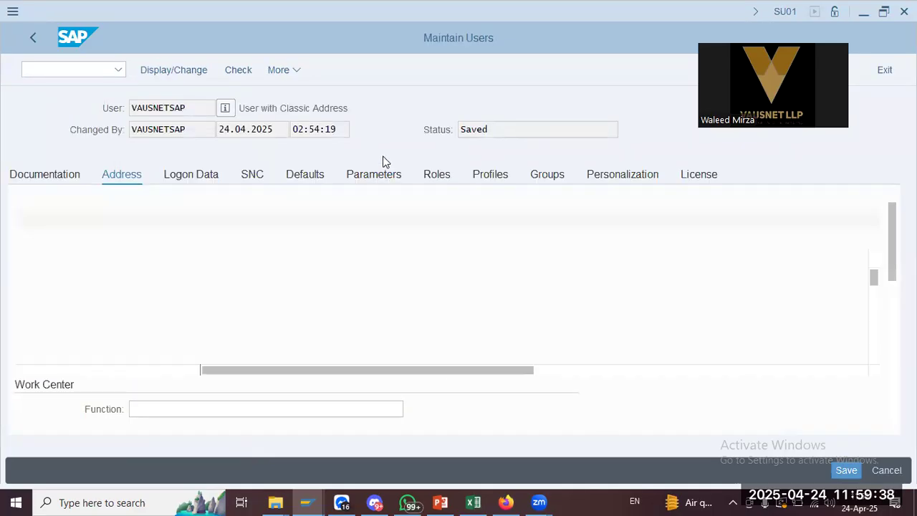
pyautogui.scroll(-2, 304, 288)
pyautogui.scroll(-2, 304, 287)
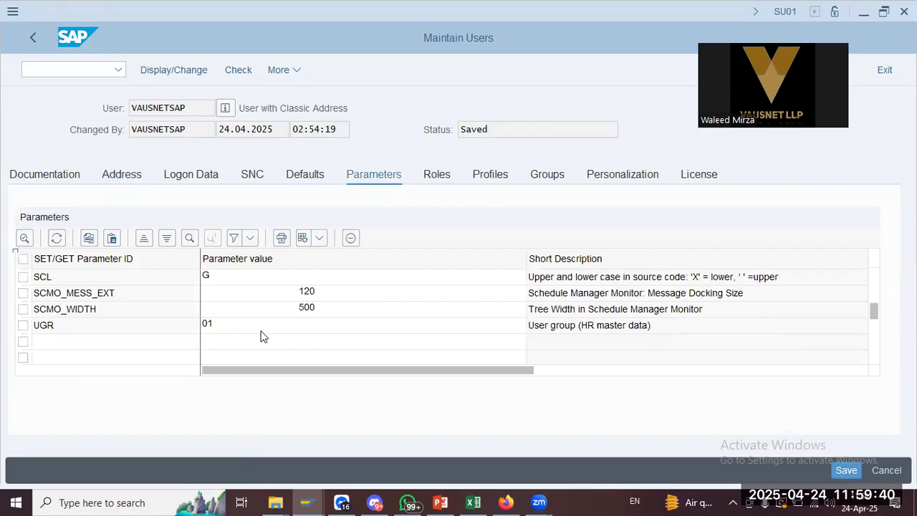
pyautogui.click(604, 326)
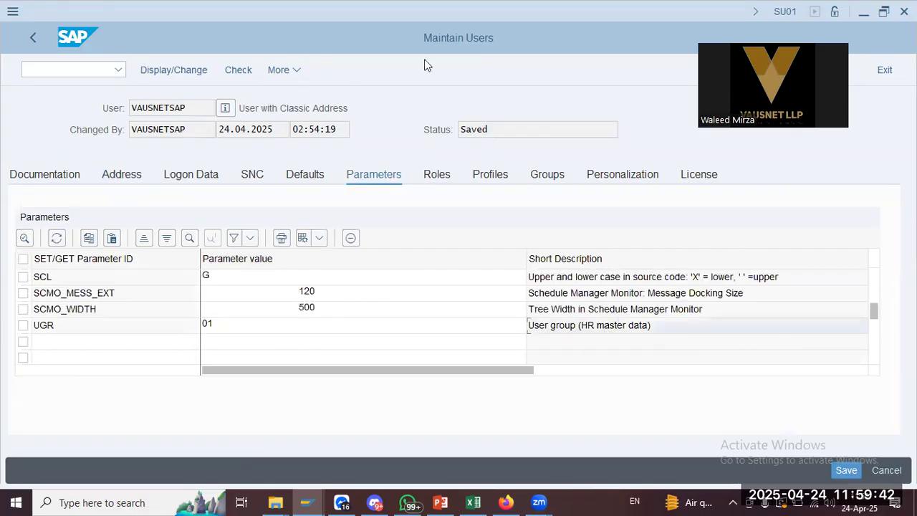
# Start the customizing guide with /nspro
pyautogui.click(100, 74)
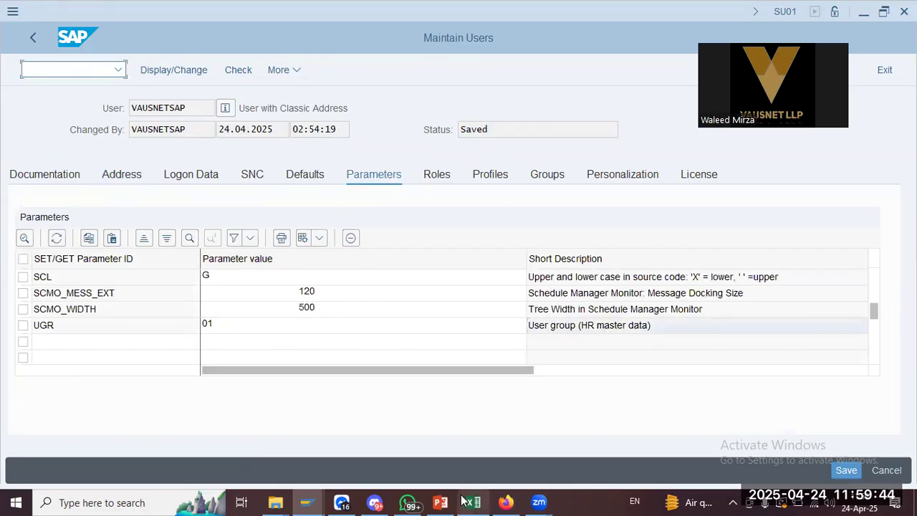
pyautogui.write('/nspro')
pyautogui.press('Return')
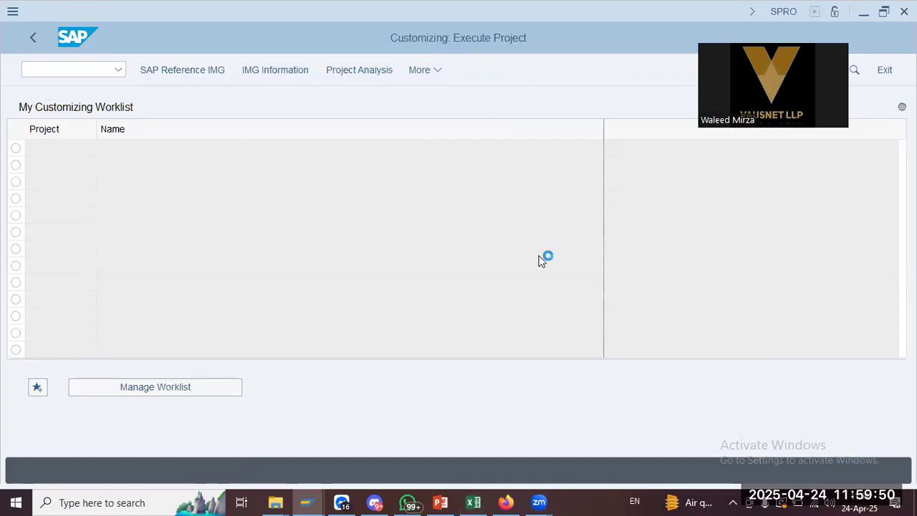
# Expand the Reference IMG through Personnel Management > Personnel Administration > Payroll Data
pyautogui.scroll(-10, 143, 307)
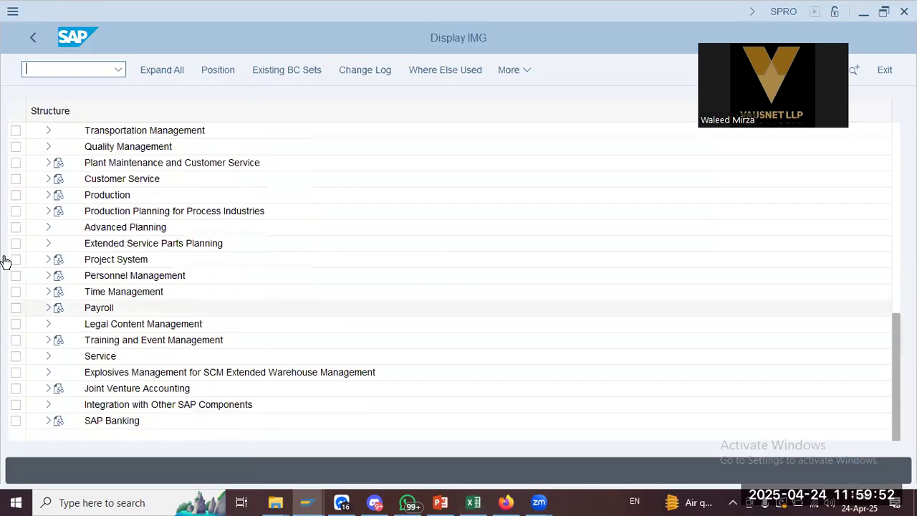
pyautogui.click(49, 275)
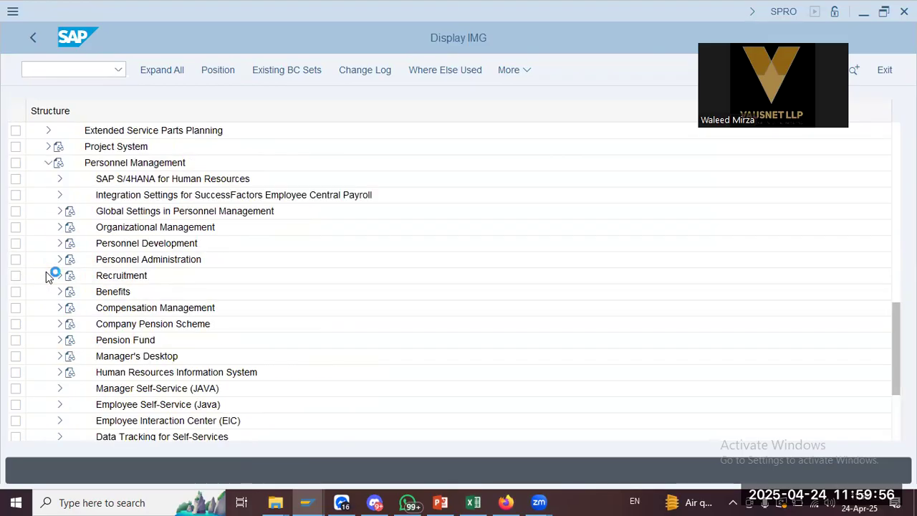
pyautogui.click(111, 260)
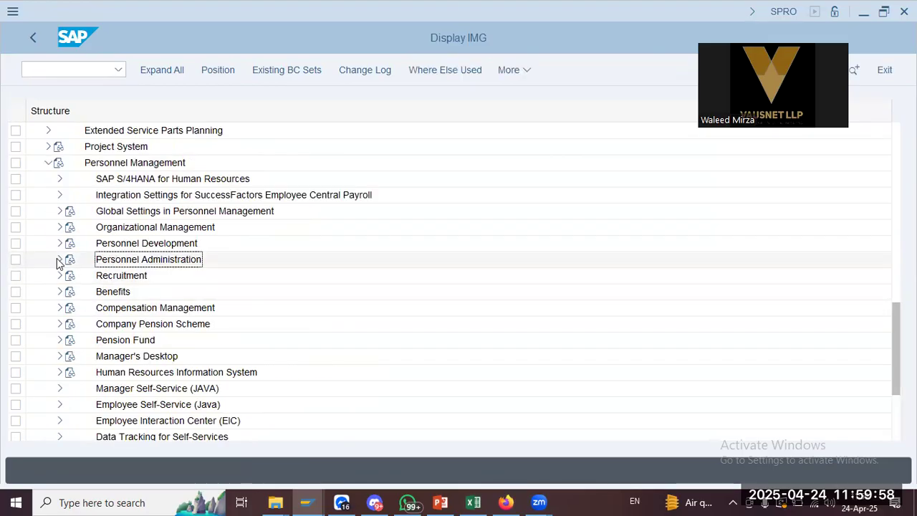
pyautogui.click(59, 261)
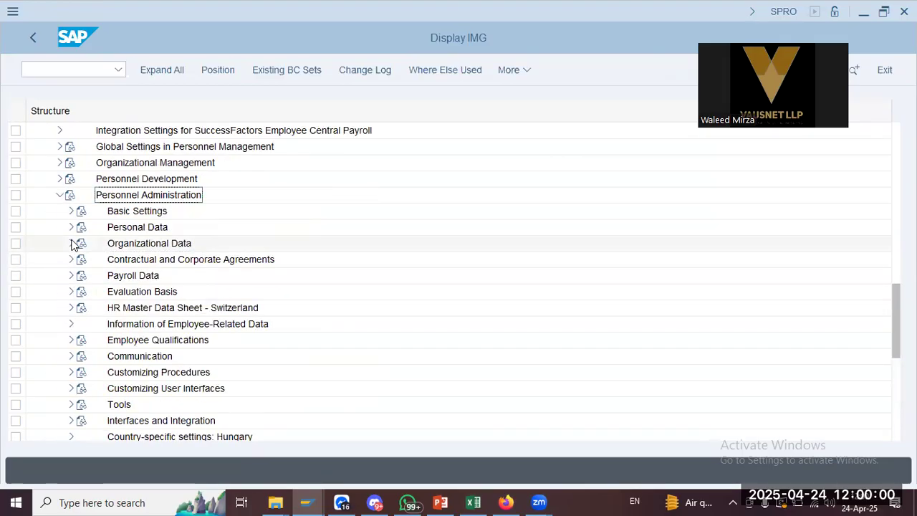
pyautogui.click(72, 278)
# Glance at the Excel workbook, then bring the lecture notes slide forward
pyautogui.click(473, 502)
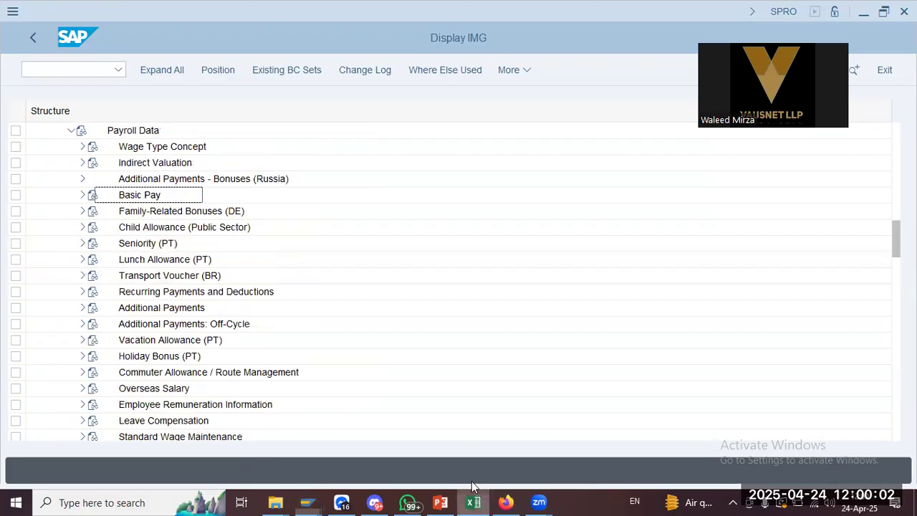
pyautogui.click(473, 502)
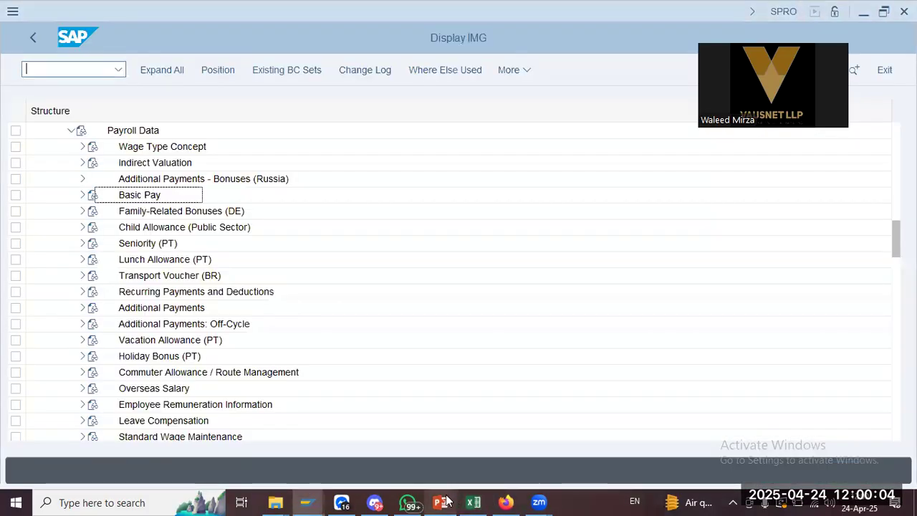
pyautogui.click(440, 503)
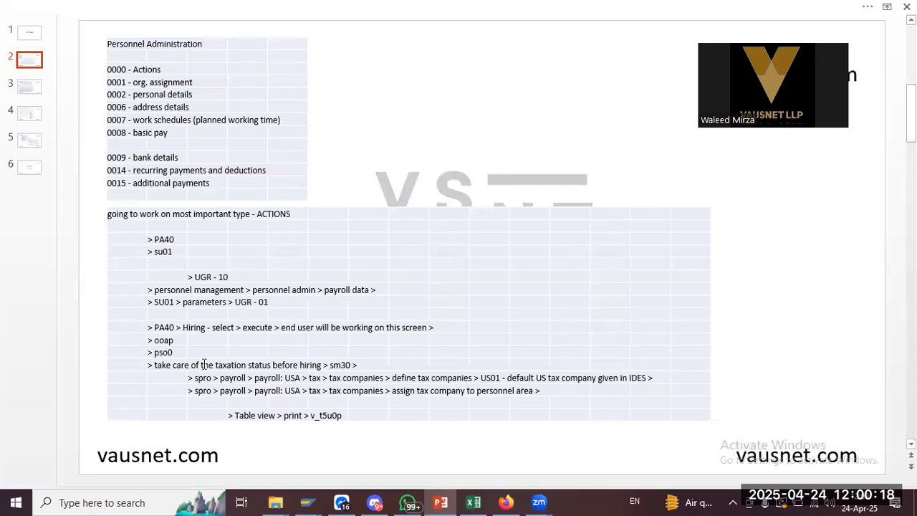
# Return to SAP and start the plan version transaction with /o ooap in a new session
pyautogui.hotkey('alt', 'Tab')
pyautogui.write('/o ooap')
pyautogui.press('Return')
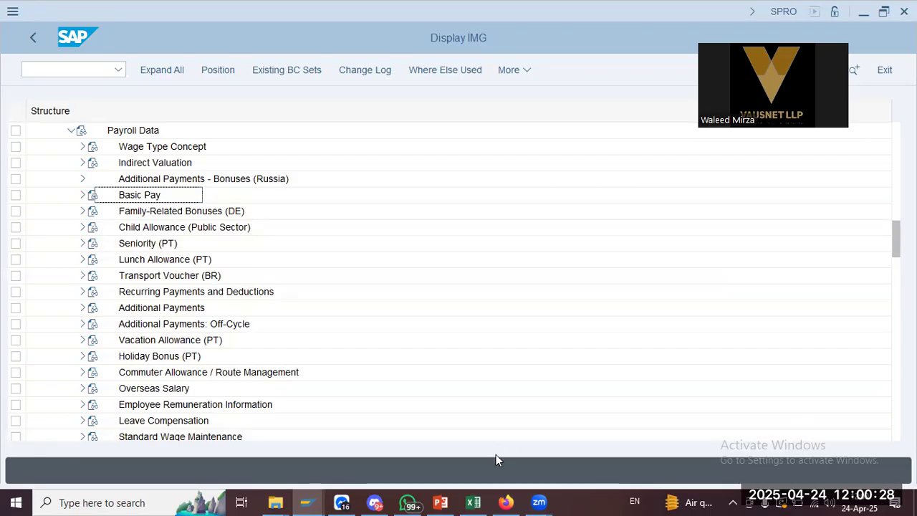
# In the OOAP session, confirm active plan version PLOGI is 01, then run PSO0 accepting Current plan
pyautogui.moveTo(303, 501)
pyautogui.click(339, 463)
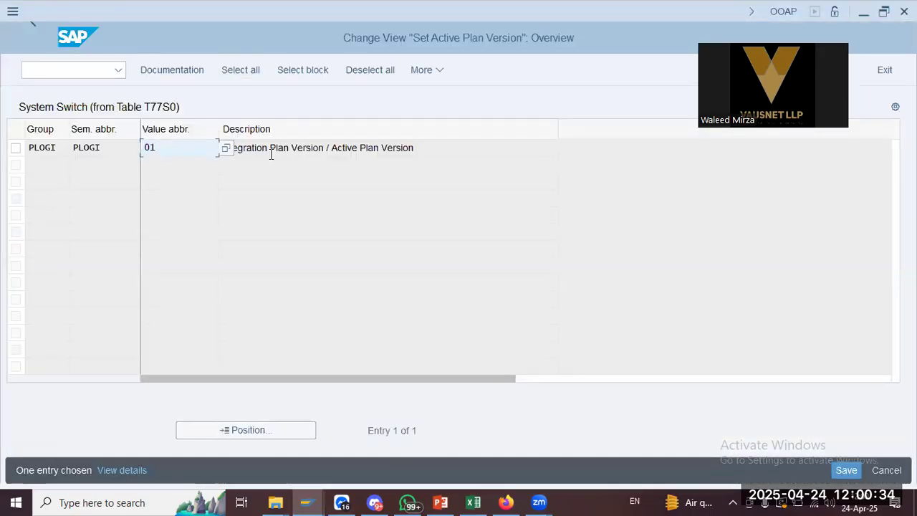
pyautogui.click(278, 149)
pyautogui.click(177, 151)
pyautogui.click(72, 77)
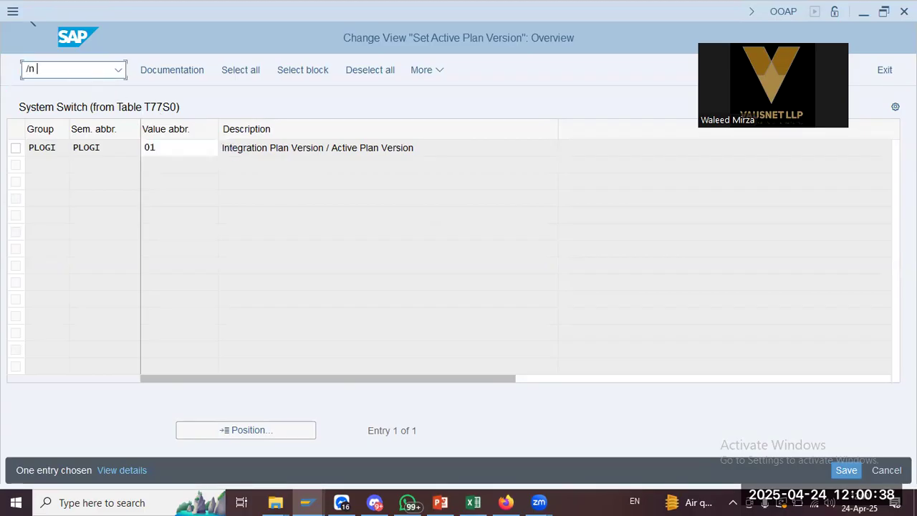
pyautogui.press('Return')
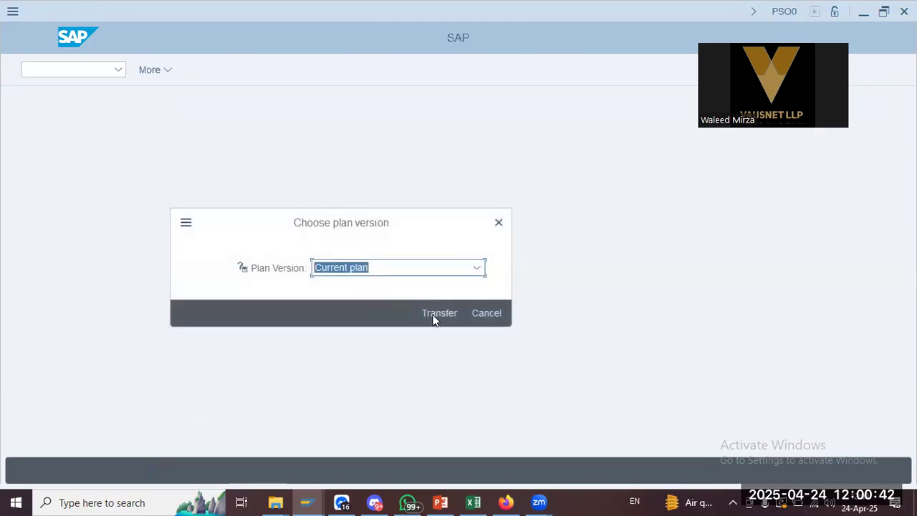
pyautogui.click(450, 315)
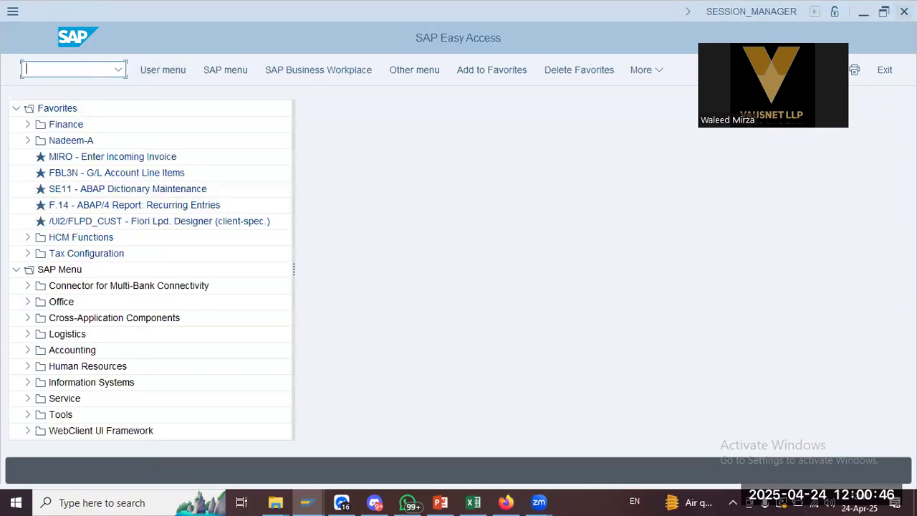
# Close the extra Easy Access window and glance at the notes slide before returning to SAP
pyautogui.click(904, 12)
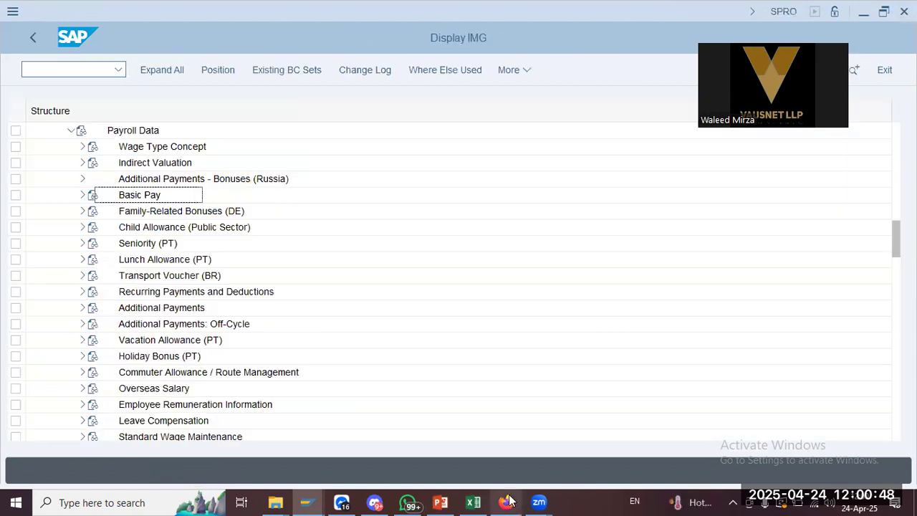
pyautogui.click(441, 502)
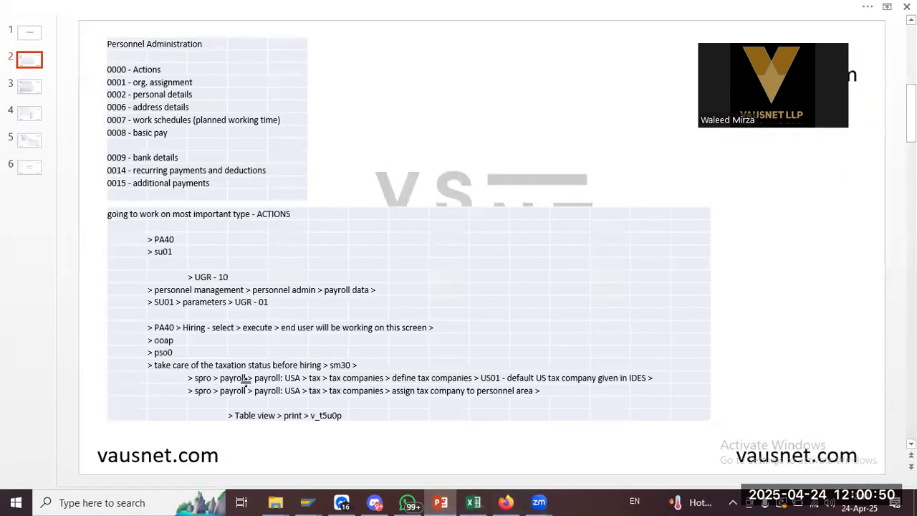
pyautogui.hotkey('alt', 'Tab')
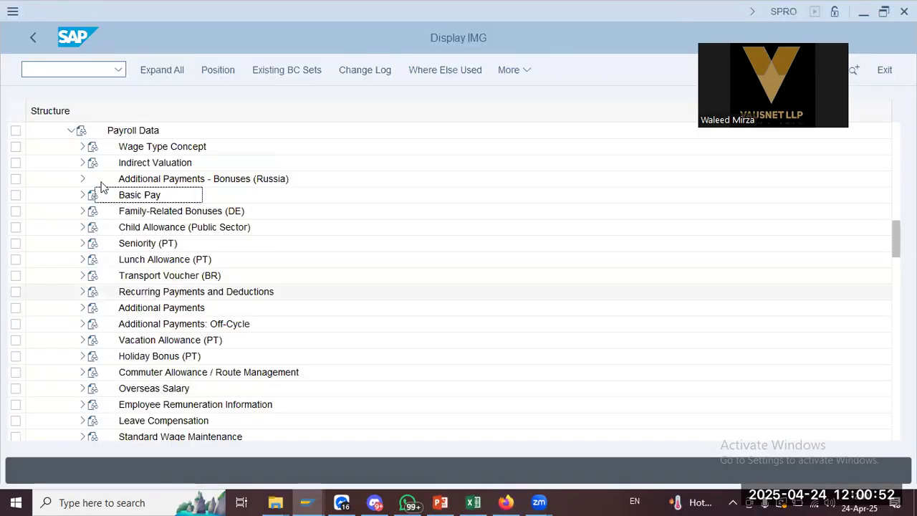
# Collapse Payroll Data, Personnel Administration and Personnel Management, then expand Payroll
pyautogui.click(72, 130)
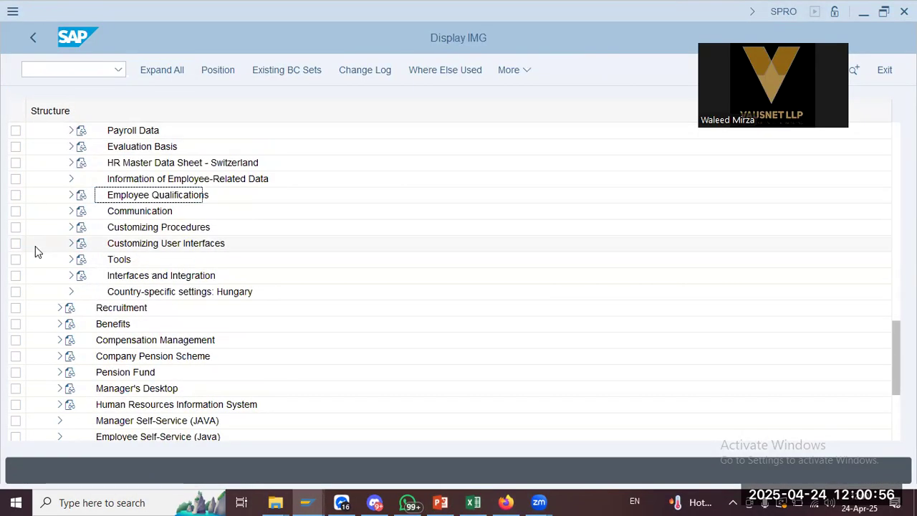
pyautogui.scroll(3, 35, 247)
pyautogui.scroll(3, 35, 246)
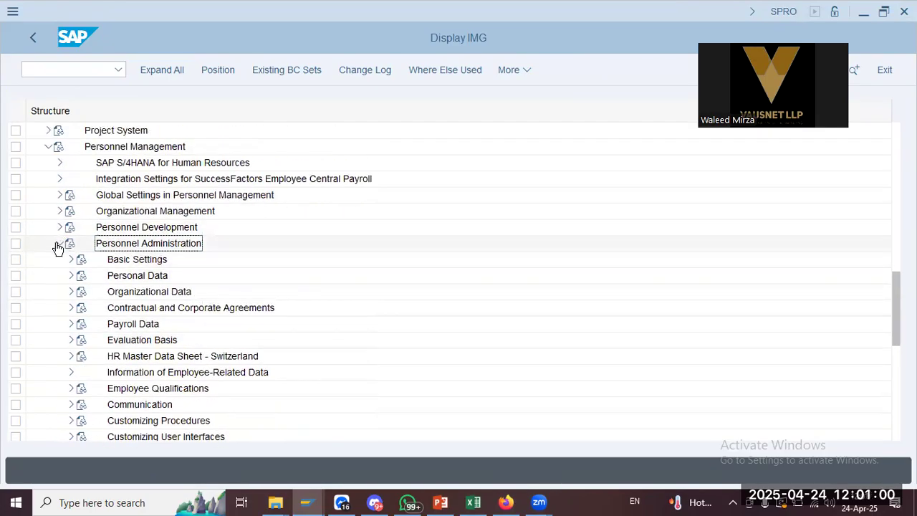
pyautogui.click(59, 244)
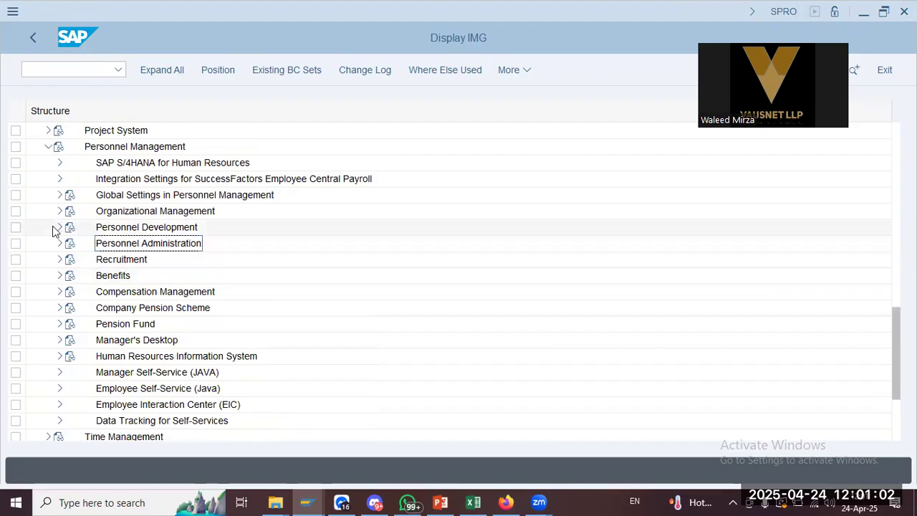
pyautogui.click(44, 146)
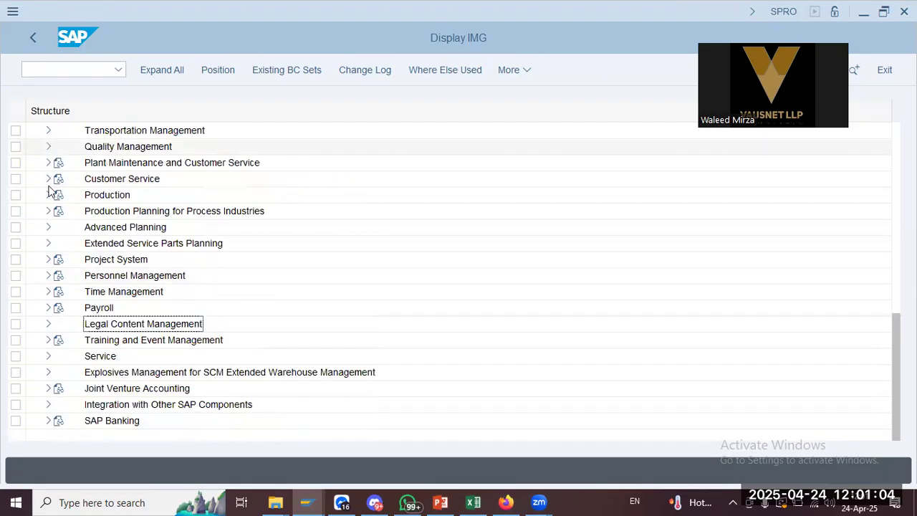
pyautogui.scroll(1, 45, 208)
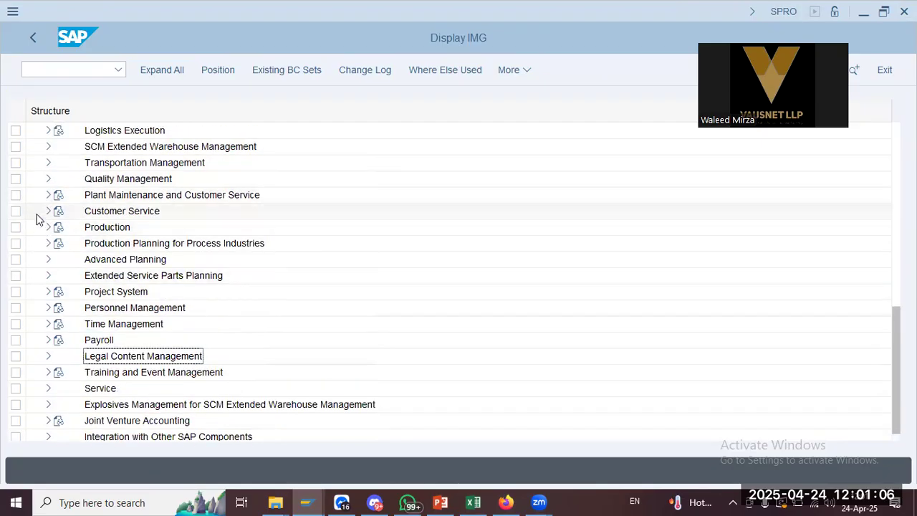
pyautogui.click(48, 340)
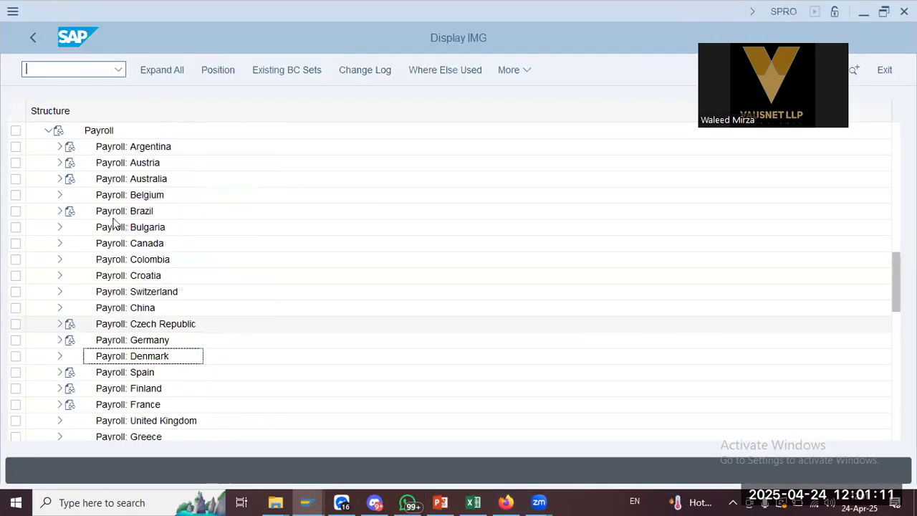
# Expand the Payroll: USA branch, checking the notes slide along the way
pyautogui.scroll(-3, 148, 437)
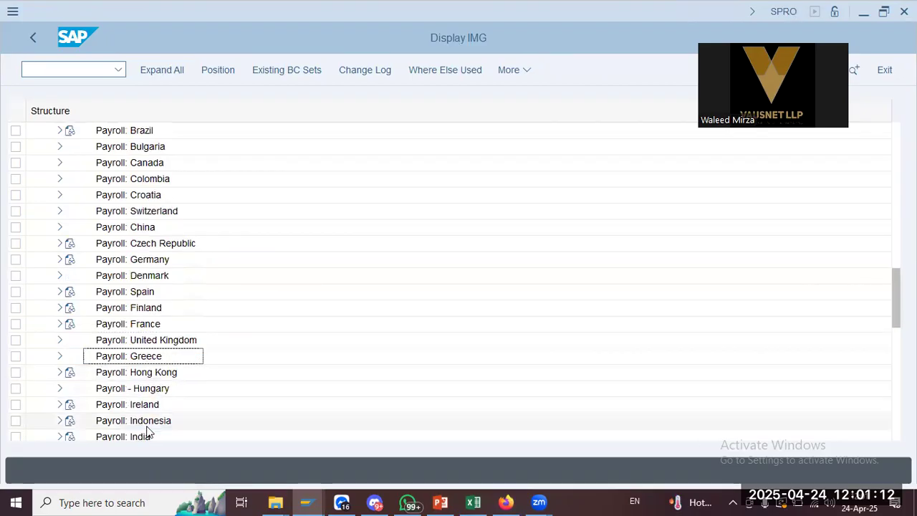
pyautogui.scroll(-5, 145, 427)
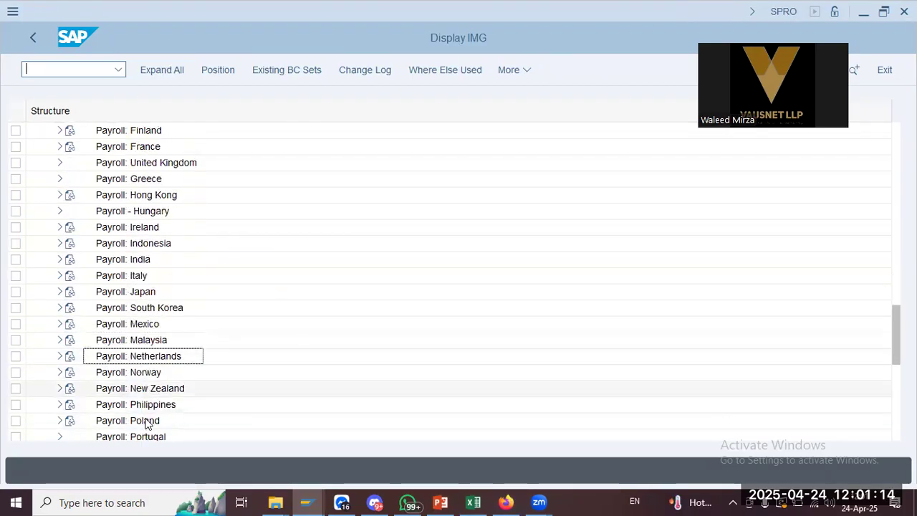
pyautogui.scroll(-5, 146, 423)
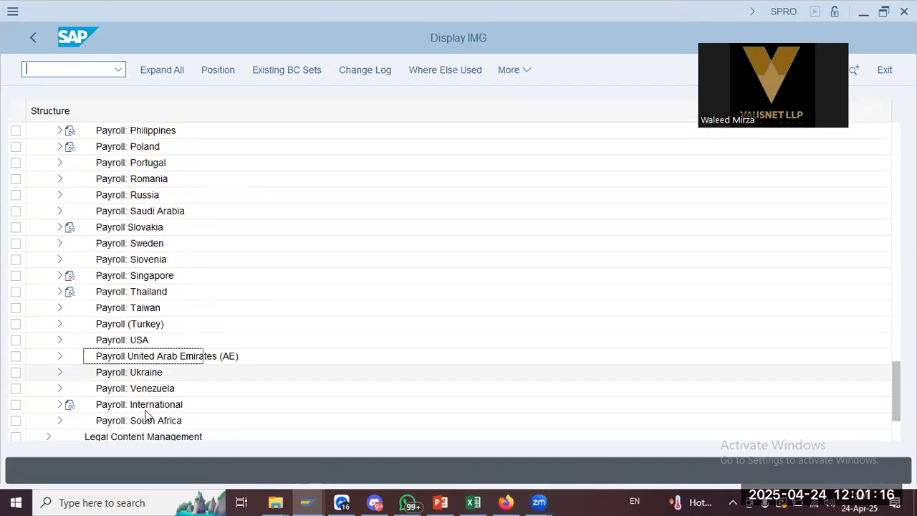
pyautogui.click(118, 307)
pyautogui.click(60, 307)
pyautogui.hotkey('alt', 'Tab')
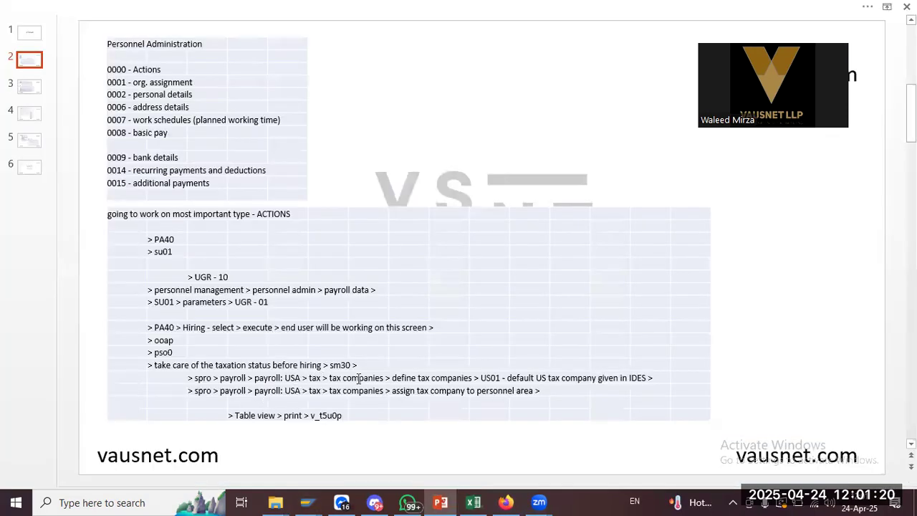
pyautogui.hotkey('alt', 'Tab')
# Expand Tax > Tax Companies and select the Define tax companies activity
pyautogui.scroll(-1, 180, 304)
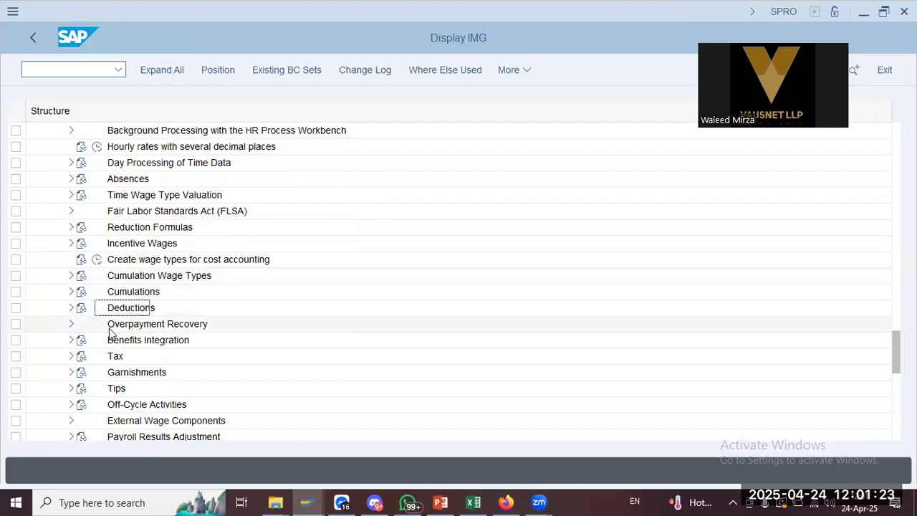
pyautogui.click(71, 357)
pyautogui.click(165, 243)
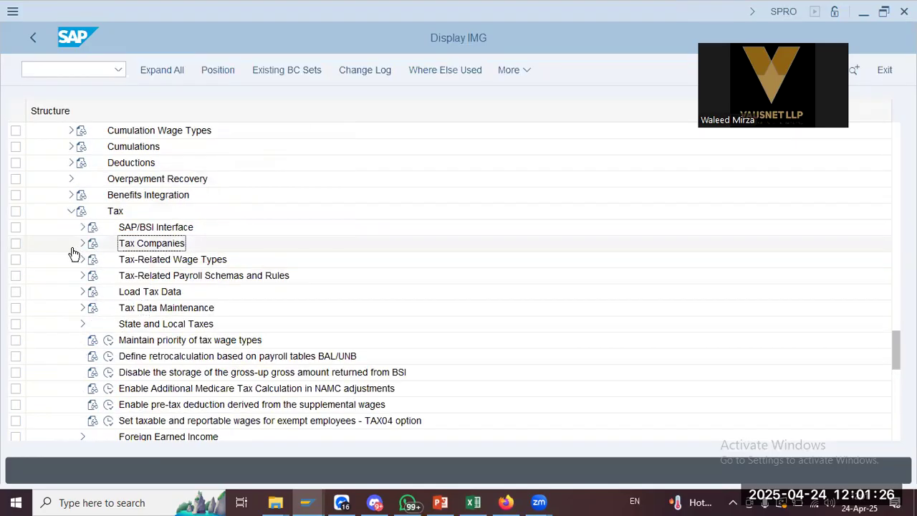
pyautogui.click(81, 244)
pyautogui.hotkey('alt', 'Tab')
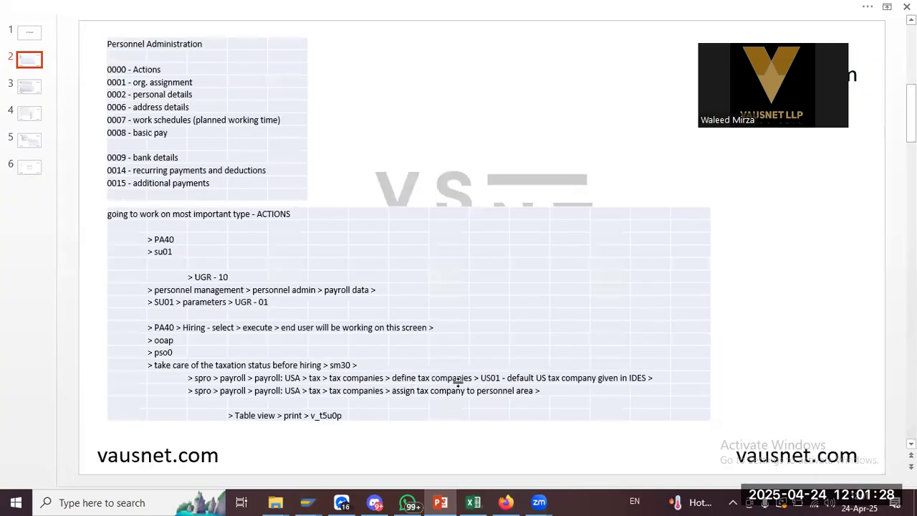
pyautogui.hotkey('alt', 'Tab')
pyautogui.click(166, 277)
pyautogui.hotkey('alt', 'Tab')
pyautogui.hotkey('alt', 'Tab')
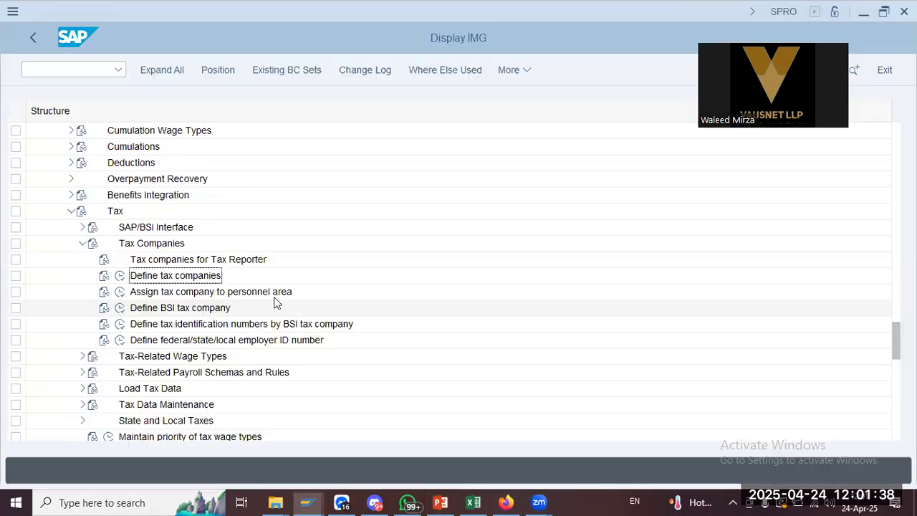
# Execute Define tax companies to view US01 and US02, then go back and check the notes slide
pyautogui.click(120, 276)
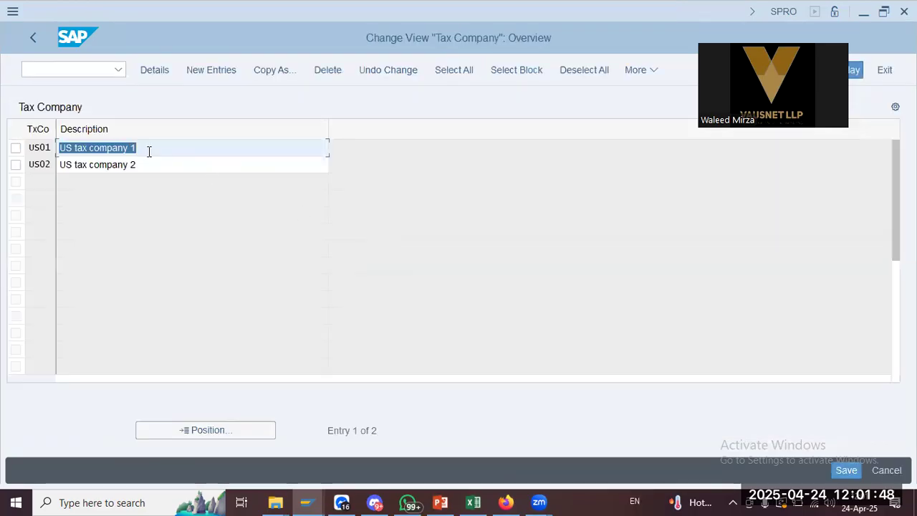
pyautogui.moveTo(149, 151); pyautogui.dragTo(2, 153)
pyautogui.press('Tab')
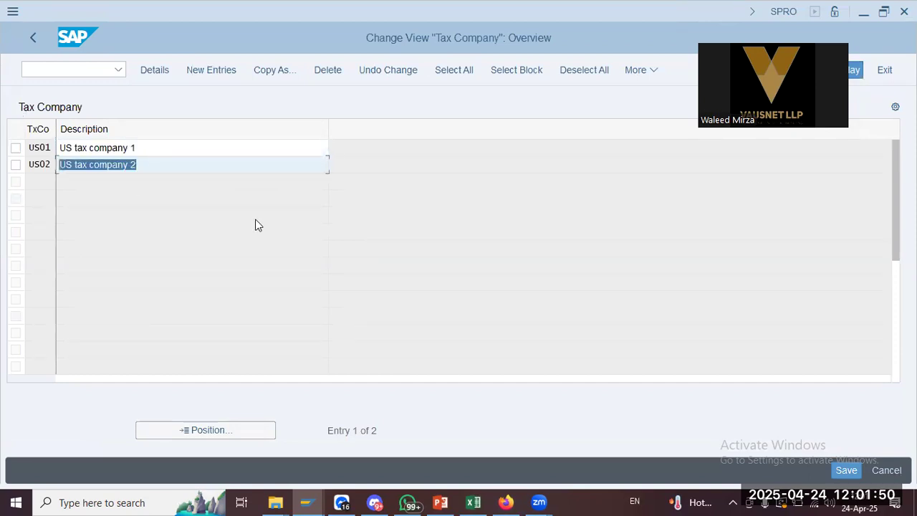
pyautogui.click(34, 36)
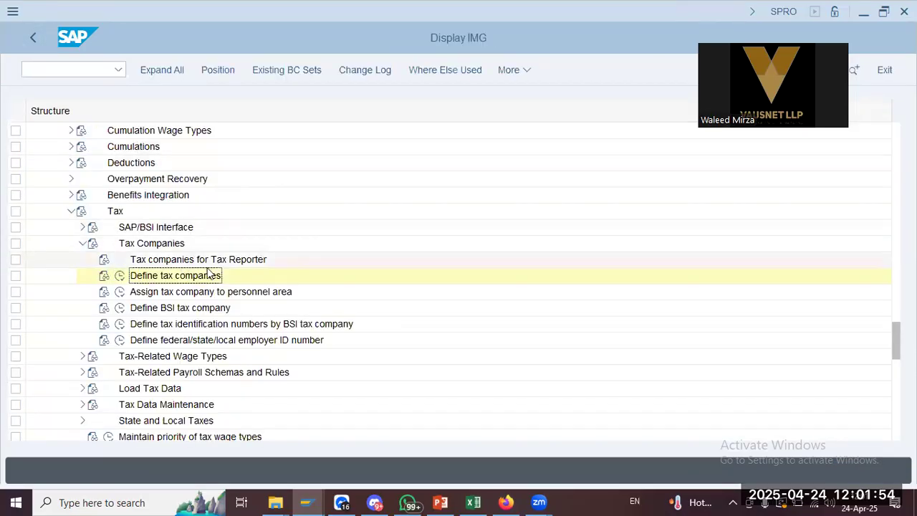
pyautogui.hotkey('alt', 'Tab')
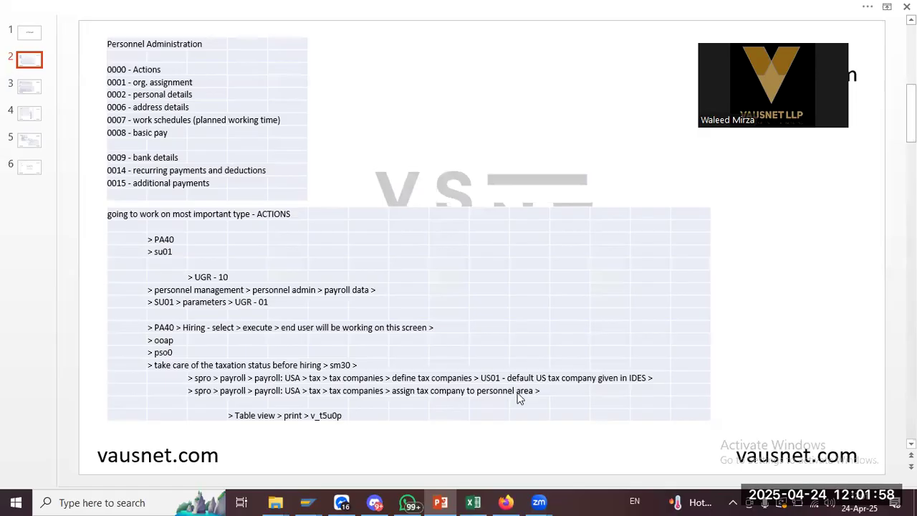
# Execute Assign tax company to personnel area and scroll the subarea table right to the TxCo column
pyautogui.hotkey('alt', 'Tab')
pyautogui.click(142, 293)
pyautogui.click(121, 292)
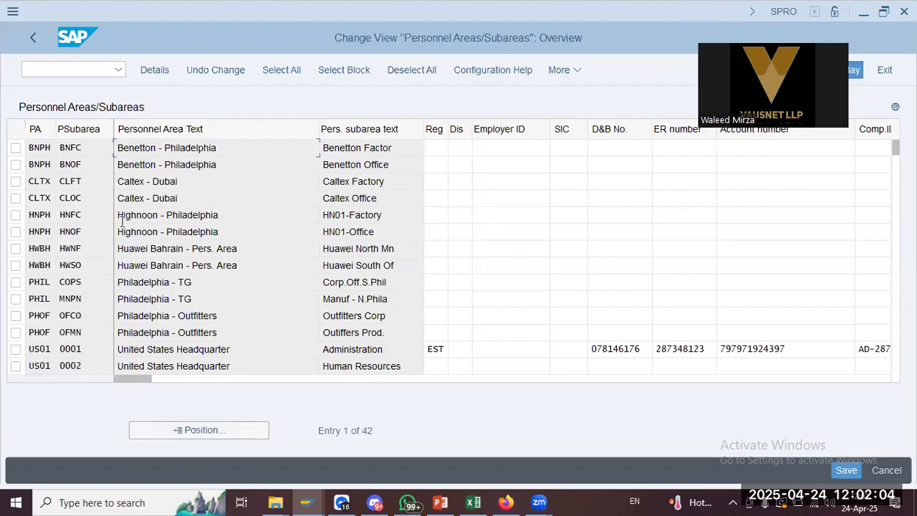
pyautogui.click(215, 182)
pyautogui.press('Tab')
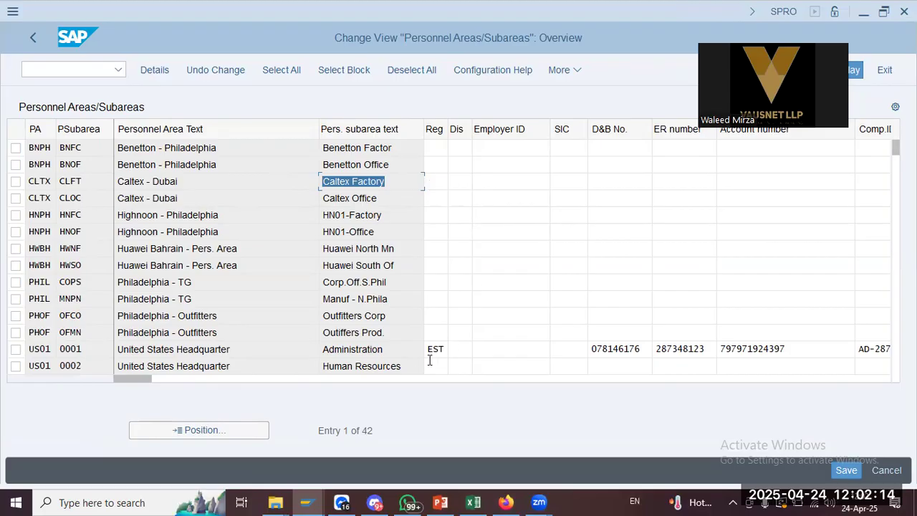
pyautogui.hotkey('alt', 'Tab')
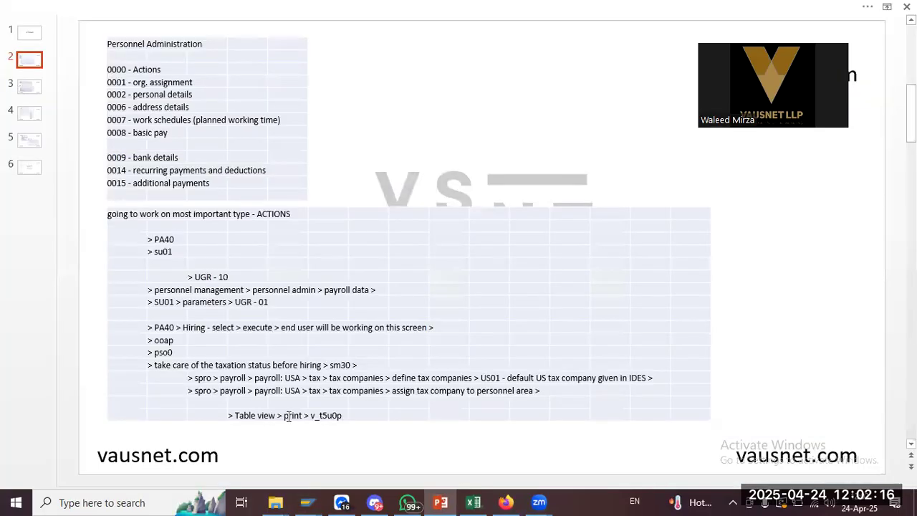
pyautogui.hotkey('alt', 'Tab')
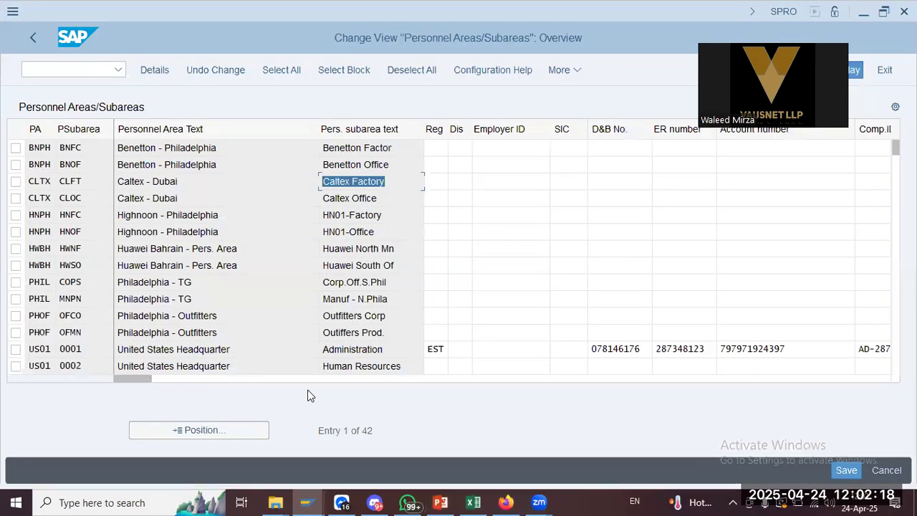
pyautogui.moveTo(123, 385); pyautogui.dragTo(403, 380)
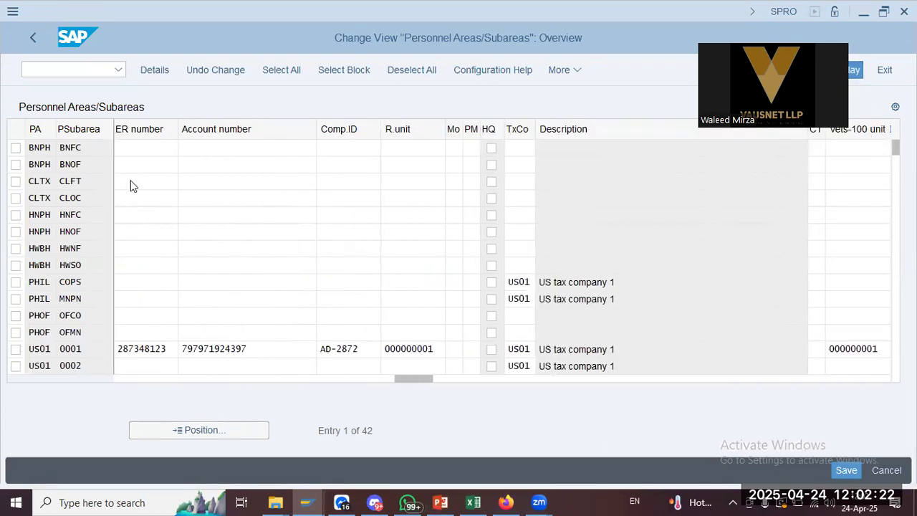
pyautogui.click(518, 181)
pyautogui.write('us0')
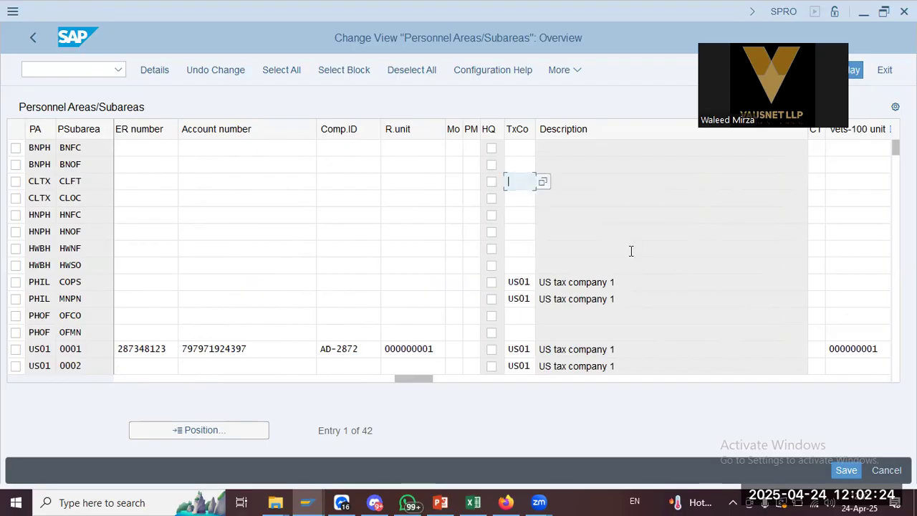
pyautogui.write('1')
pyautogui.press('Down')
pyautogui.write('us01')
pyautogui.press('Return')
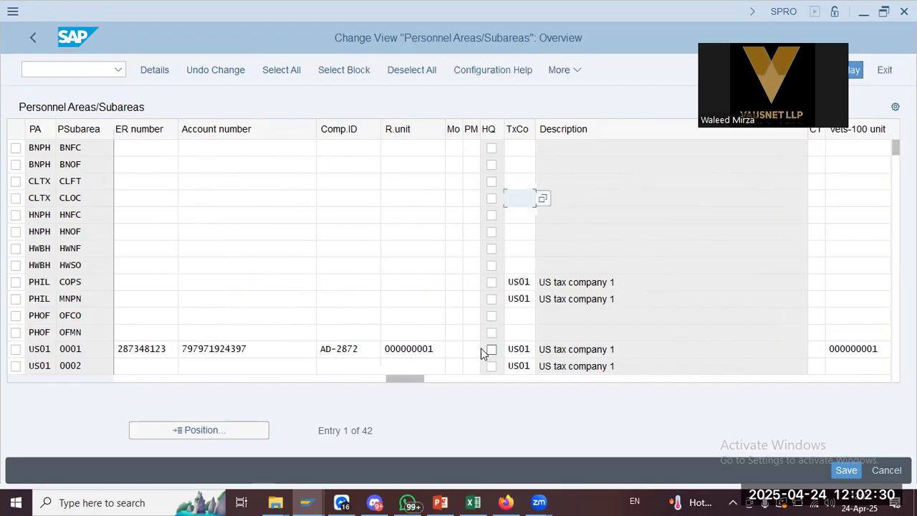
pyautogui.moveTo(399, 376); pyautogui.dragTo(93, 375)
pyautogui.moveTo(335, 371); pyautogui.dragTo(484, 369)
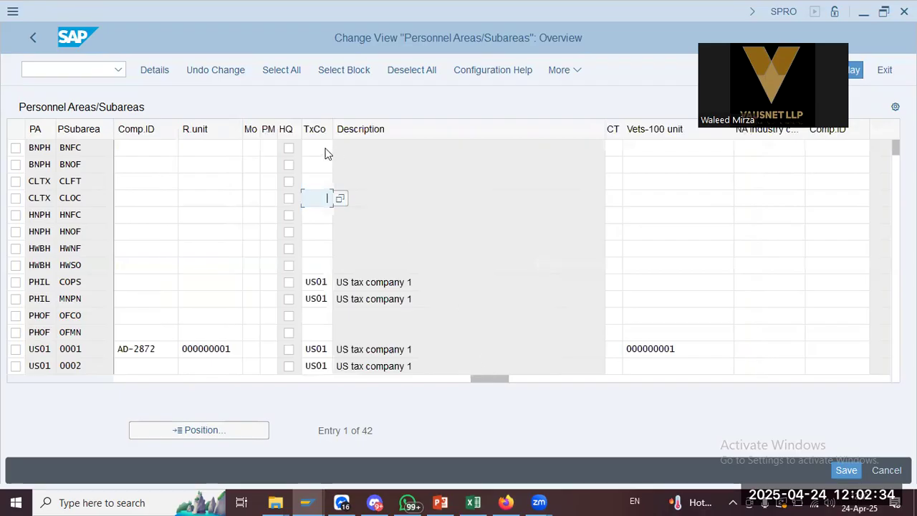
pyautogui.click(313, 181)
pyautogui.write('us01')
pyautogui.press('Tab')
pyautogui.hotkey('shift', 'Tab')
pyautogui.press('Down')
pyautogui.click(342, 198)
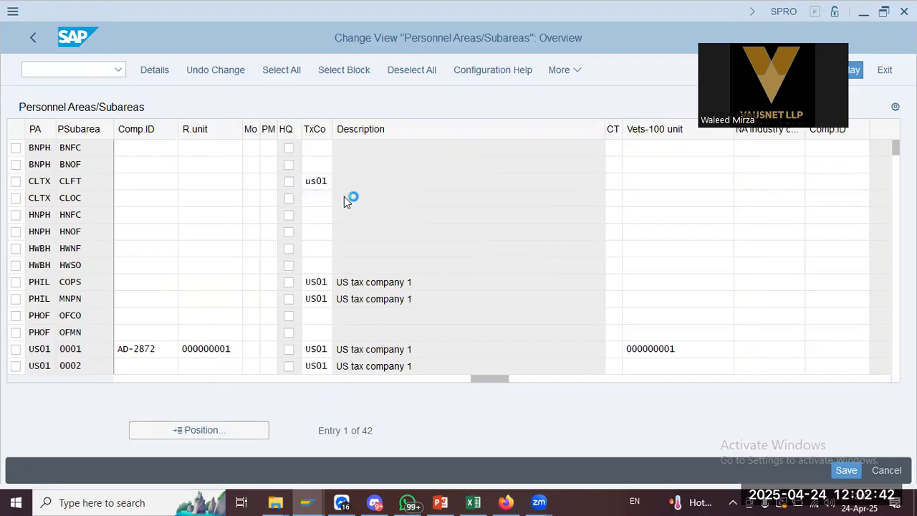
pyautogui.doubleClick(209, 250)
pyautogui.click(316, 199)
pyautogui.click(320, 182)
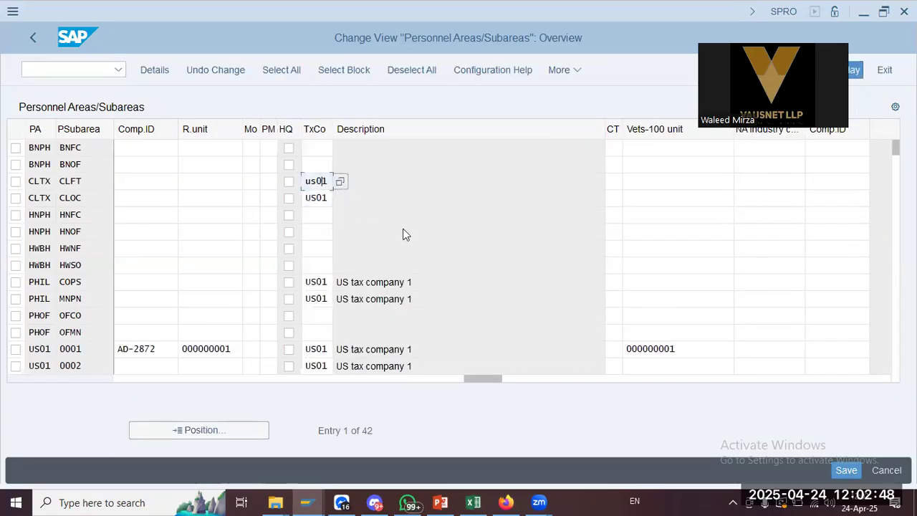
pyautogui.click(845, 471)
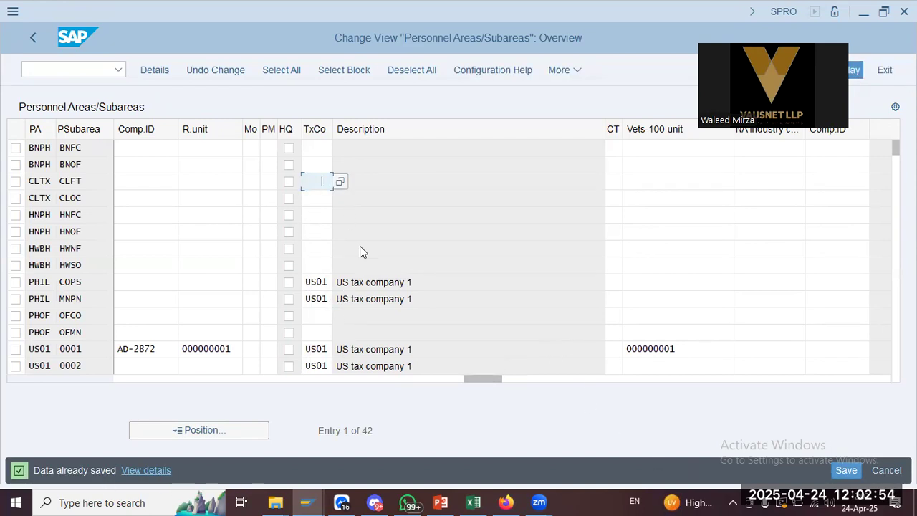
pyautogui.press('BackSpace')
pyautogui.press('BackSpace')
pyautogui.press('BackSpace')
pyautogui.press('Down')
pyautogui.press('Return')
pyautogui.press('Return')
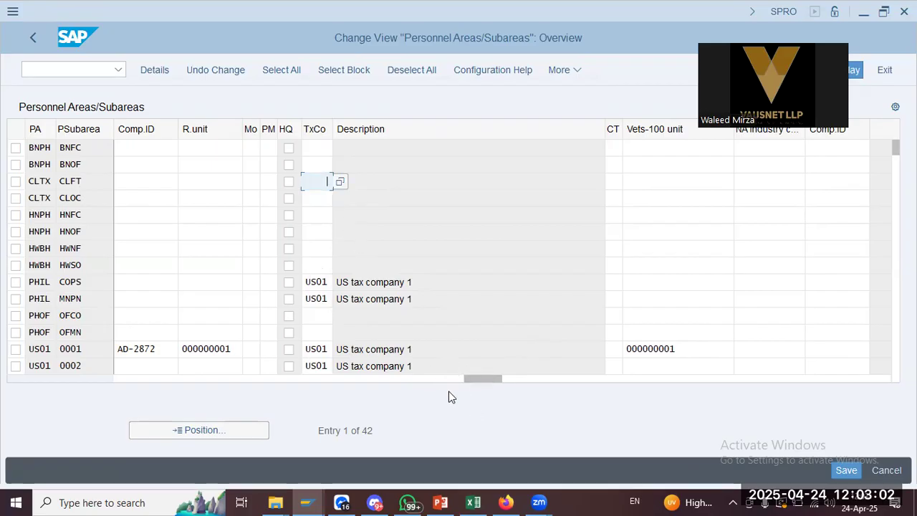
# Enter tax company us01 for CLFT and CLOC, then cancel out of the table without saving
pyautogui.moveTo(475, 378); pyautogui.dragTo(84, 371)
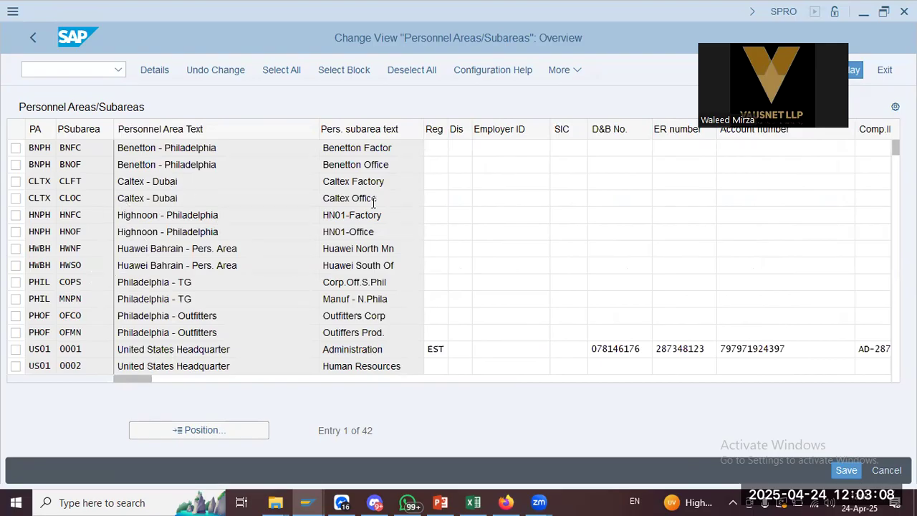
pyautogui.moveTo(138, 380); pyautogui.dragTo(613, 370)
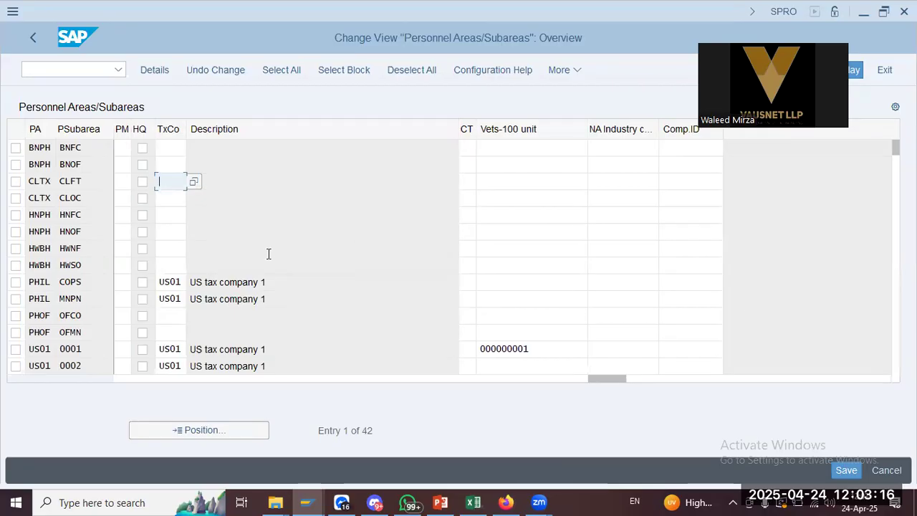
pyautogui.write('us01')
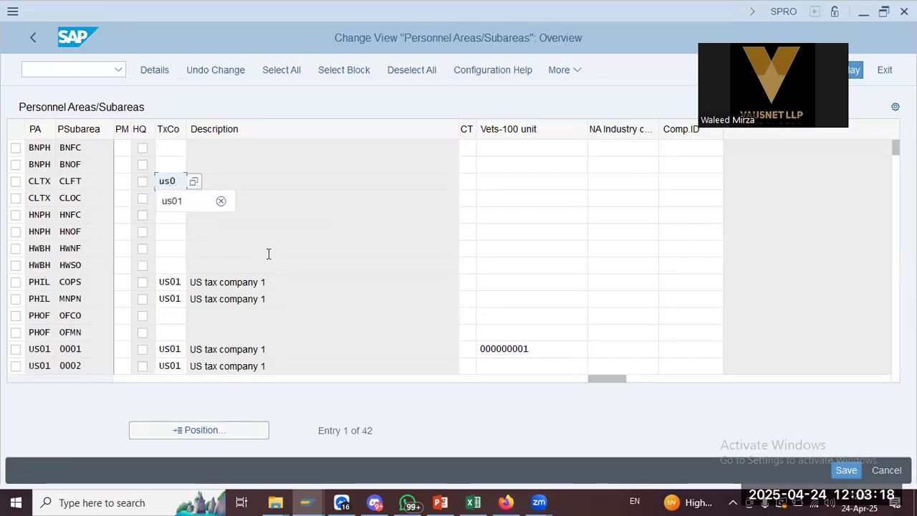
pyautogui.press('Tab')
pyautogui.hotkey('shift', 'Tab')
pyautogui.press('Down')
pyautogui.write('us01')
pyautogui.press('Return')
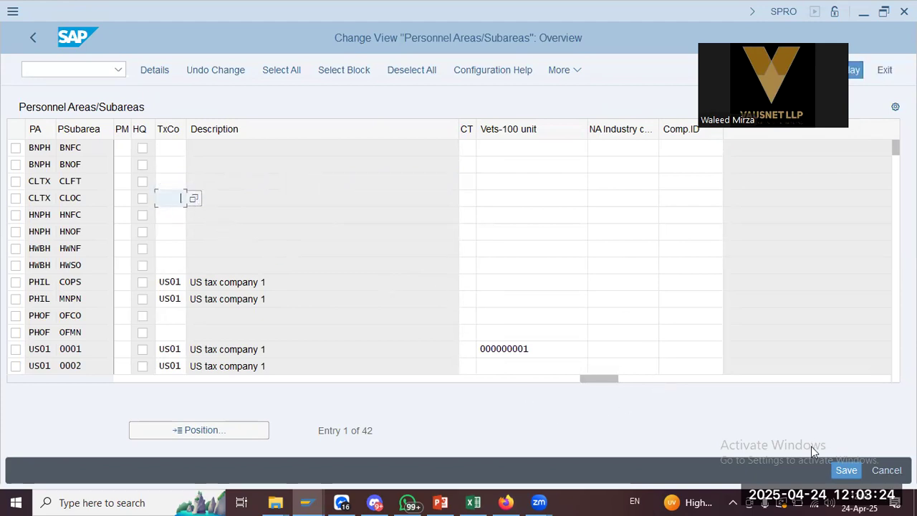
pyautogui.click(873, 470)
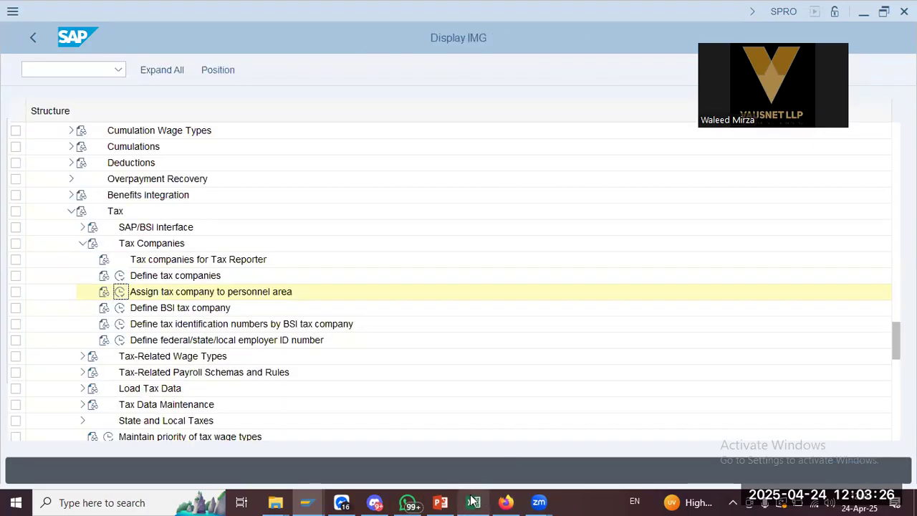
# Maintain view v_t5u0p in SM30, pasting the view name copied from the PowerPoint notes
pyautogui.click(441, 502)
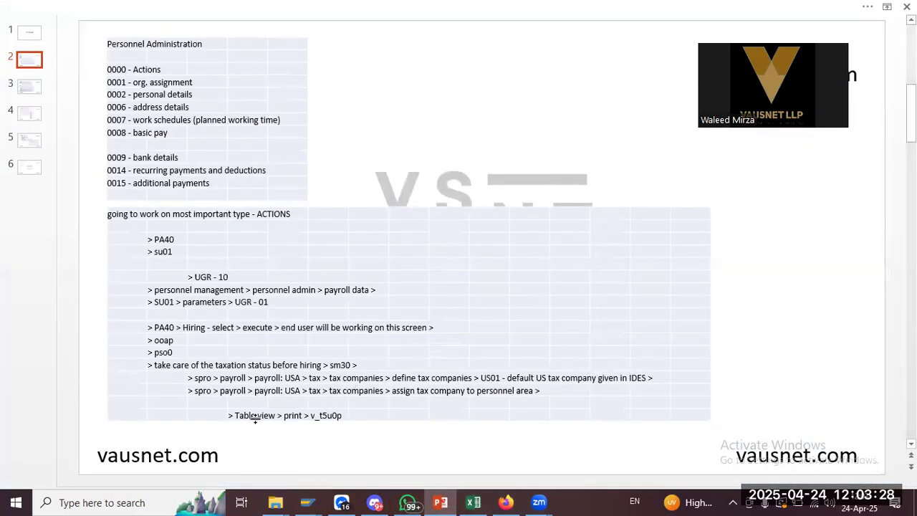
pyautogui.hotkey('alt', 'Tab')
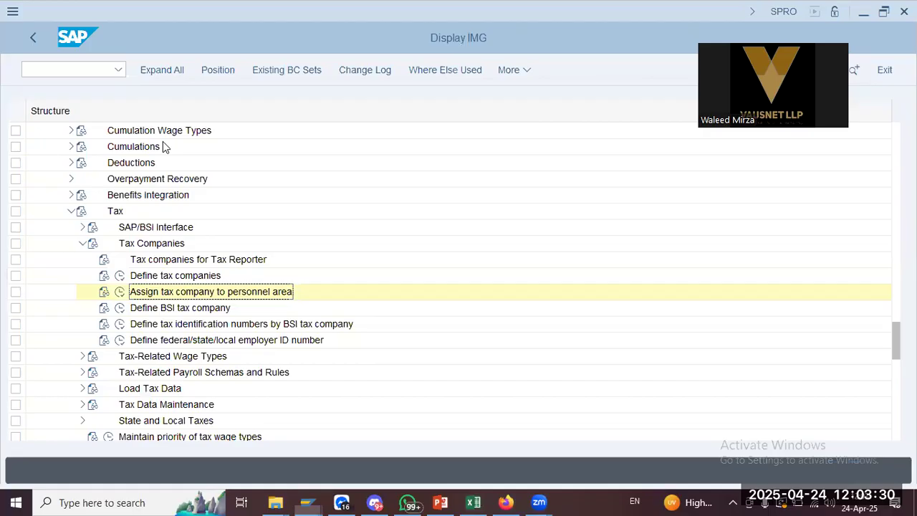
pyautogui.write('/n sm30')
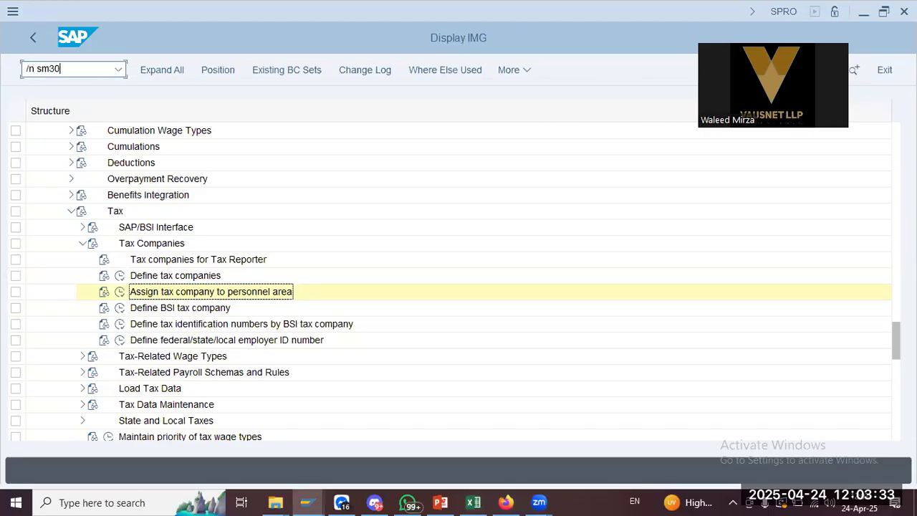
pyautogui.press('Return')
pyautogui.hotkey('alt', 'Tab')
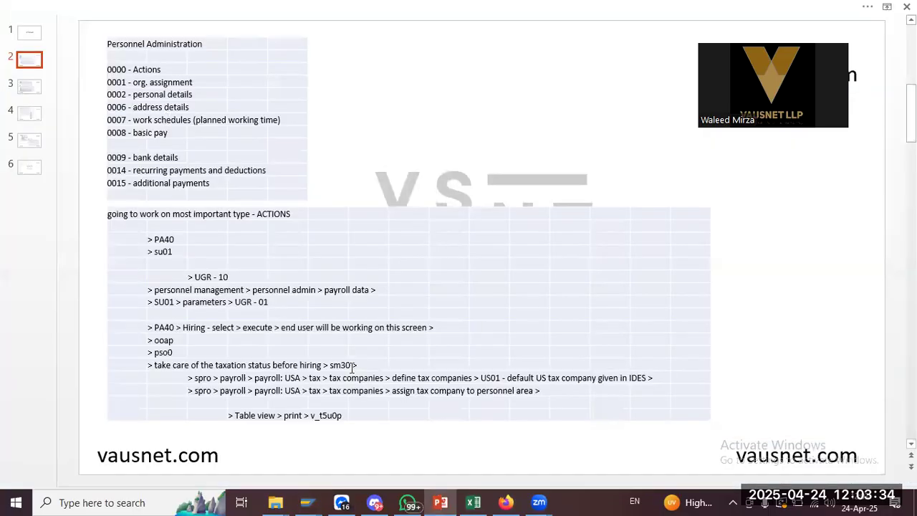
pyautogui.click(313, 416)
pyautogui.moveTo(313, 416); pyautogui.dragTo(335, 421)
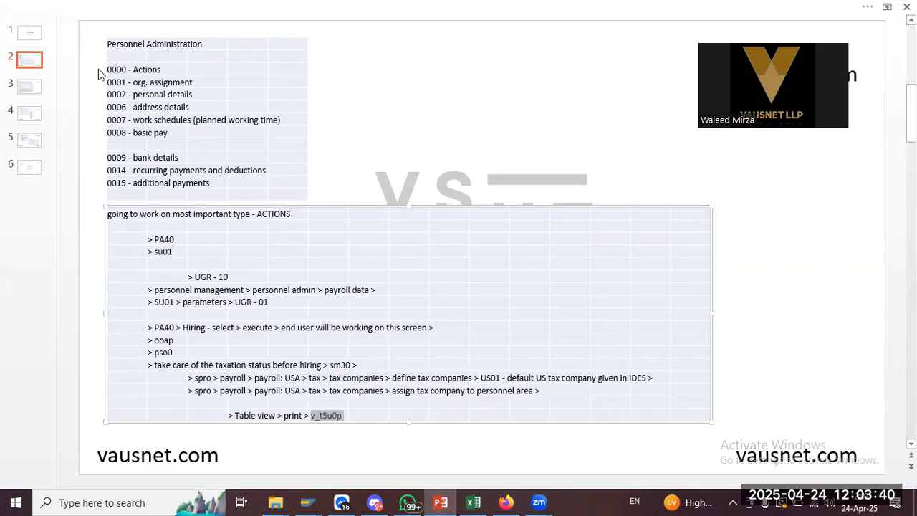
pyautogui.hotkey('alt', 'Tab')
pyautogui.write('v_t5u0p')
pyautogui.click(197, 323)
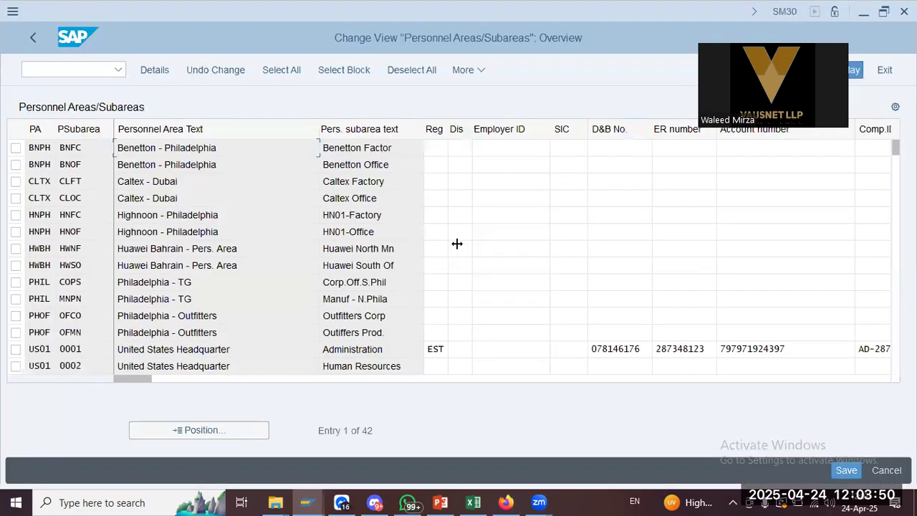
# Set tax company us01 for the CLTX/CLFT row
pyautogui.moveTo(141, 379); pyautogui.dragTo(435, 373)
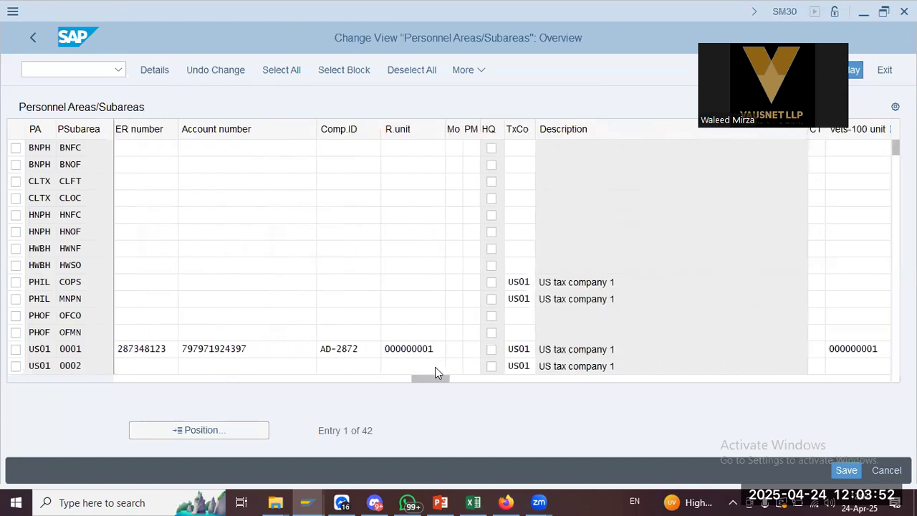
pyautogui.click(520, 185)
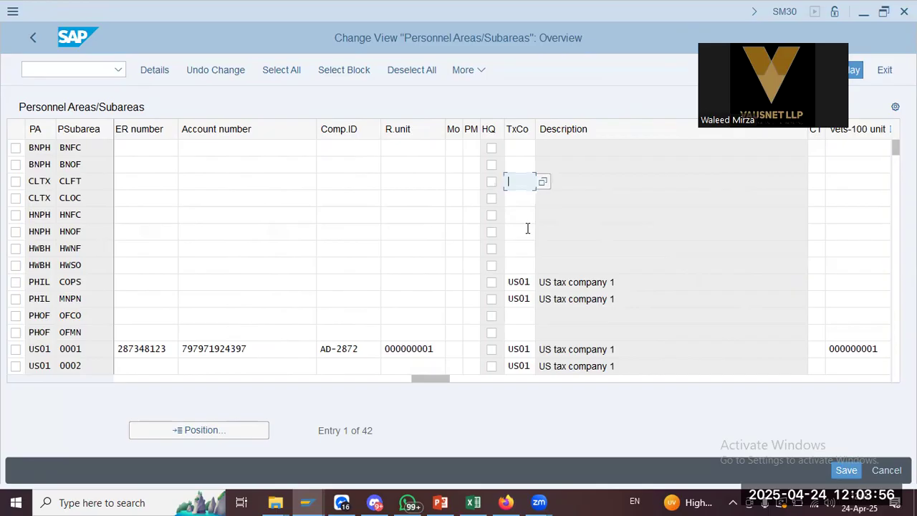
pyautogui.write('us01')
pyautogui.press('Return')
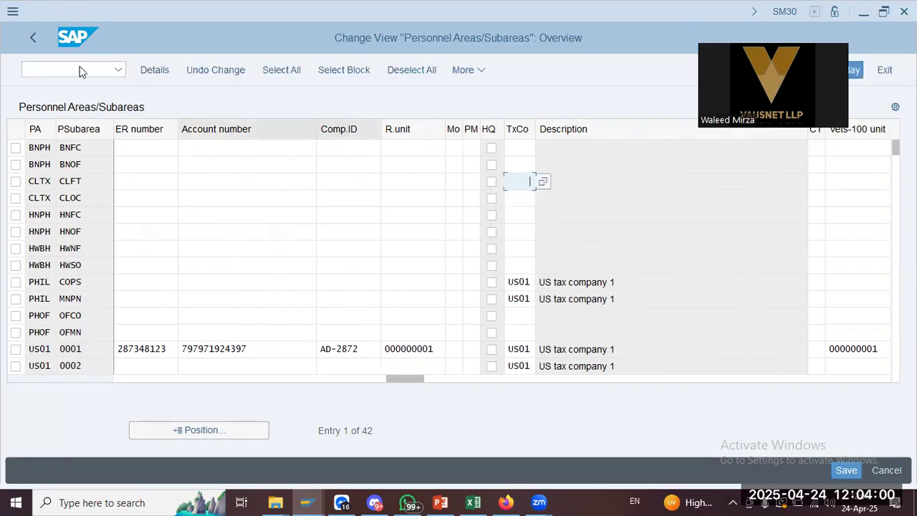
# After checking the third notes slide, go to SPRO with /nspro and open the SAP Reference IMG
pyautogui.hotkey('alt', 'Tab')
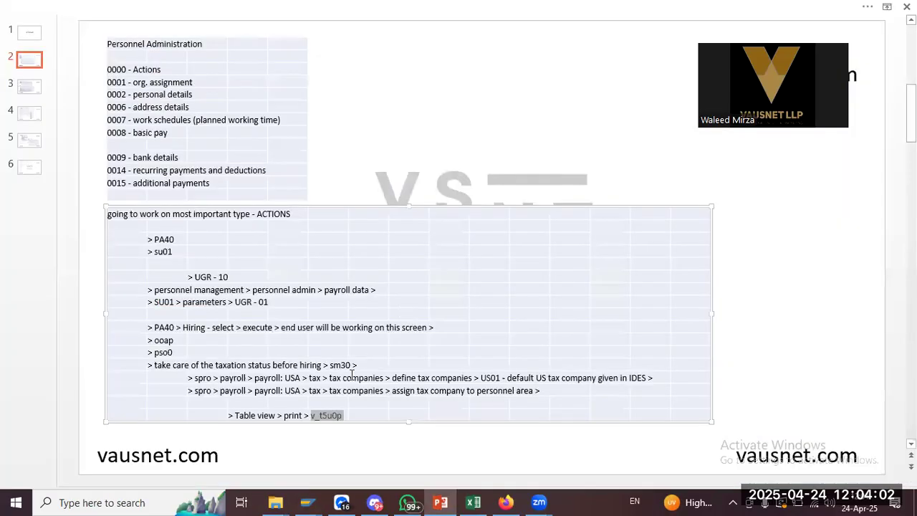
pyautogui.click(34, 86)
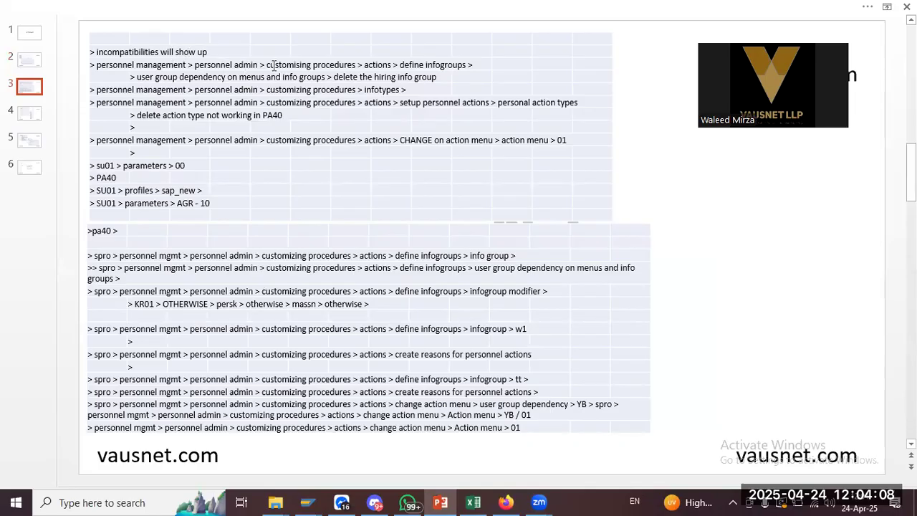
pyautogui.hotkey('alt', 'Tab')
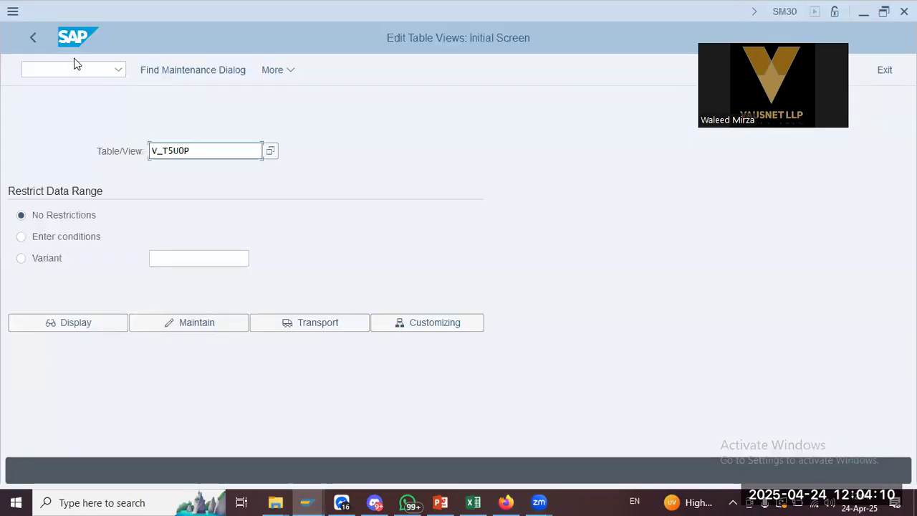
pyautogui.write('/nspro')
pyautogui.press('Return')
pyautogui.click(184, 70)
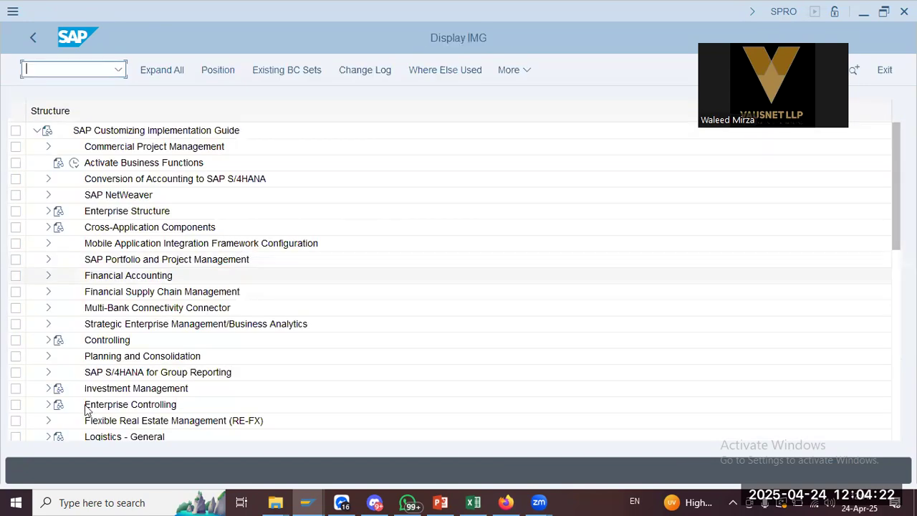
# Expand Personnel Management > Personnel Administration in the Reference IMG, following the path in the notes
pyautogui.click(87, 406)
pyautogui.scroll(-6, 159, 374)
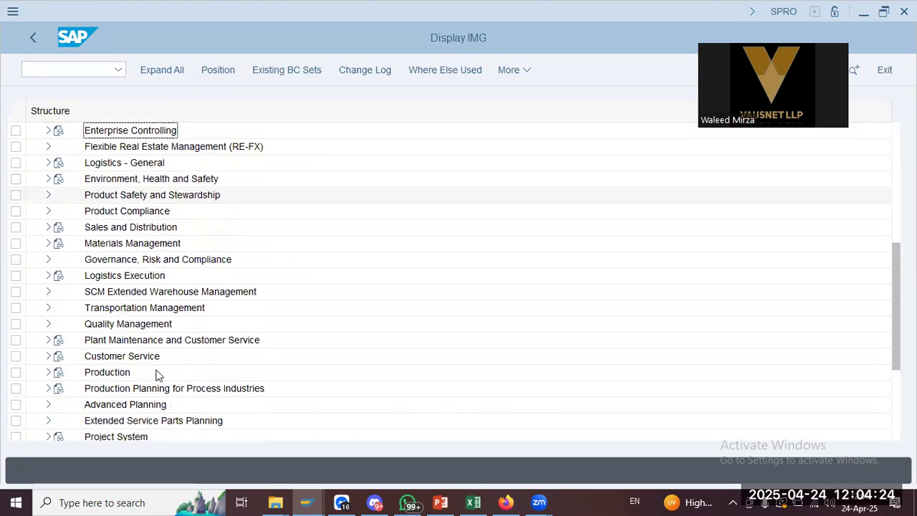
pyautogui.scroll(-4, 158, 374)
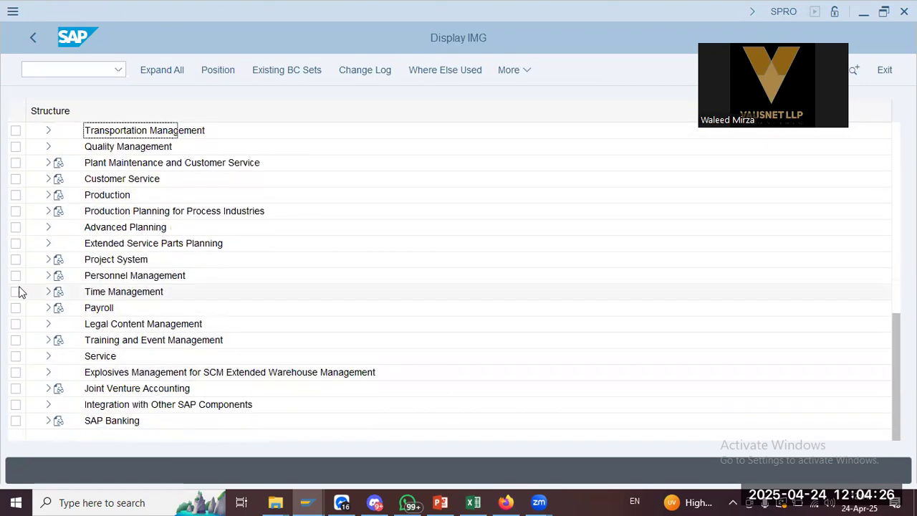
pyautogui.hotkey('alt', 'Tab')
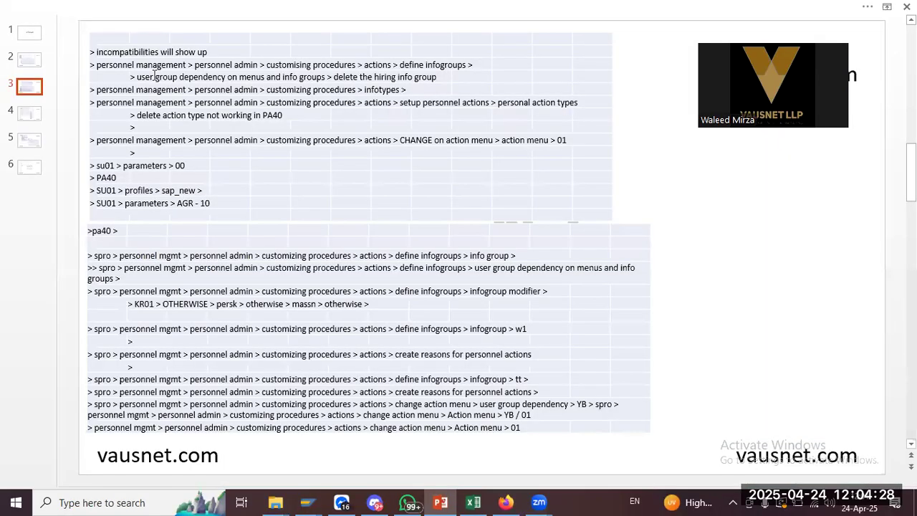
pyautogui.hotkey('alt', 'Tab')
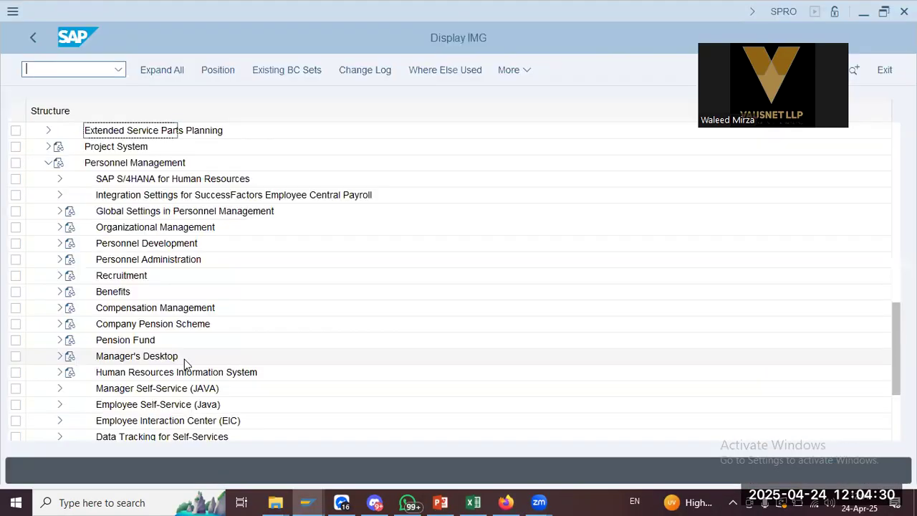
pyautogui.click(60, 259)
pyautogui.hotkey('alt', 'Tab')
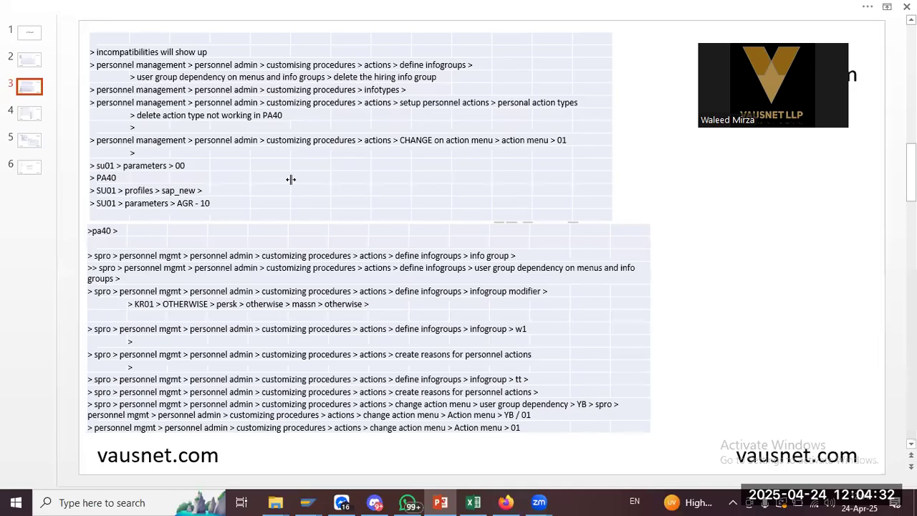
pyautogui.hotkey('alt', 'Tab')
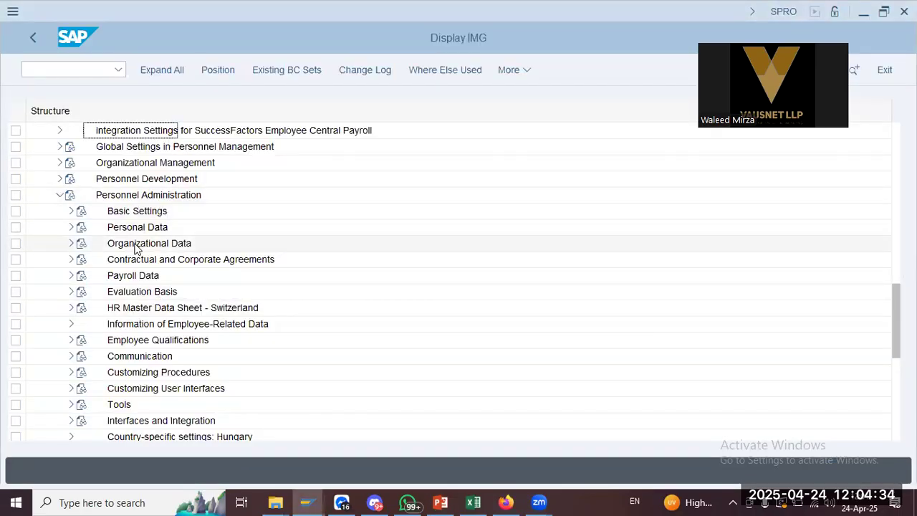
# Expand Customizing Procedures > Actions and run the Define infogroups activity
pyautogui.click(134, 213)
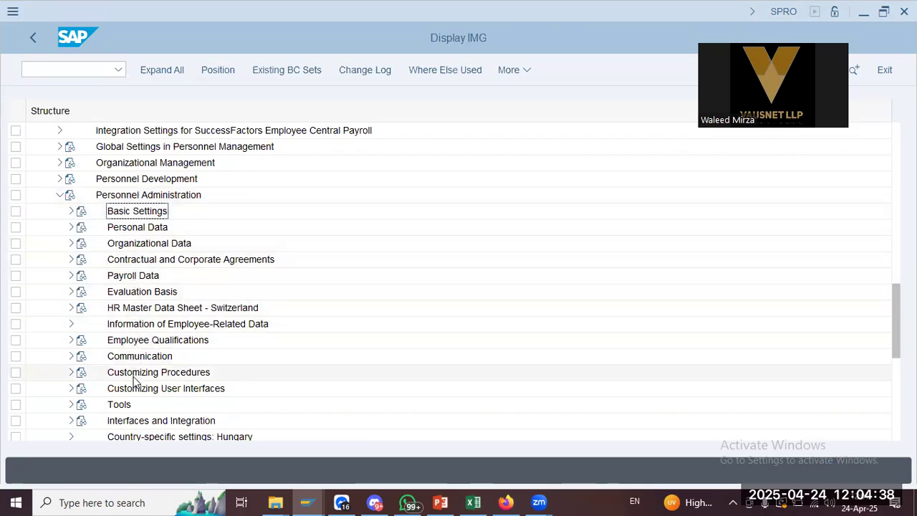
pyautogui.click(71, 372)
pyautogui.hotkey('alt', 'Tab')
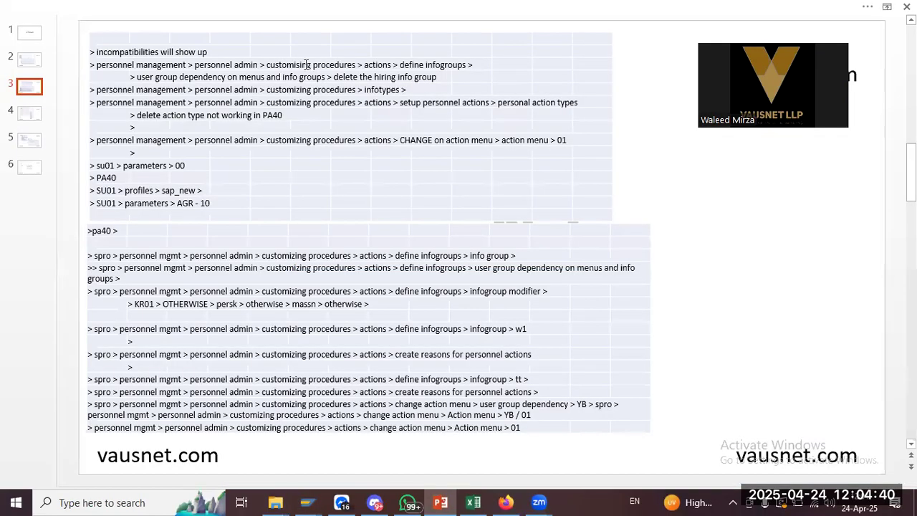
pyautogui.hotkey('alt', 'Tab')
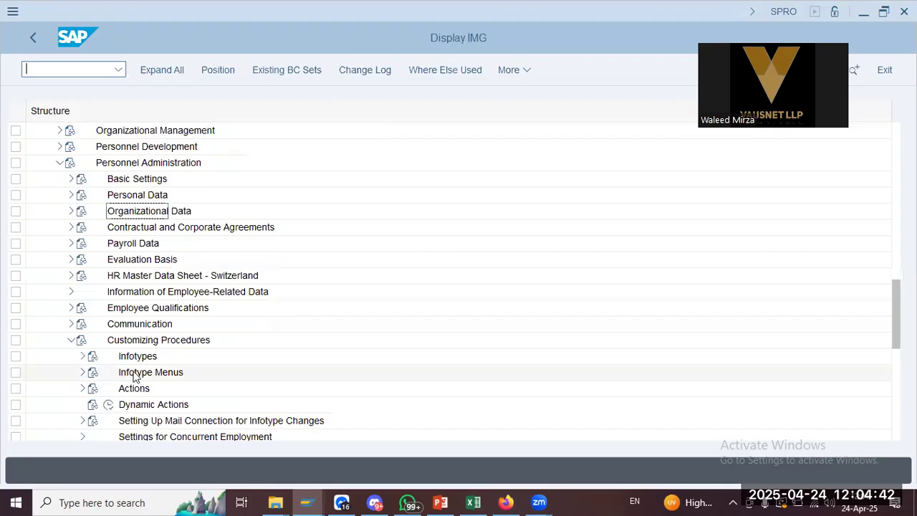
pyautogui.scroll(-2, 67, 367)
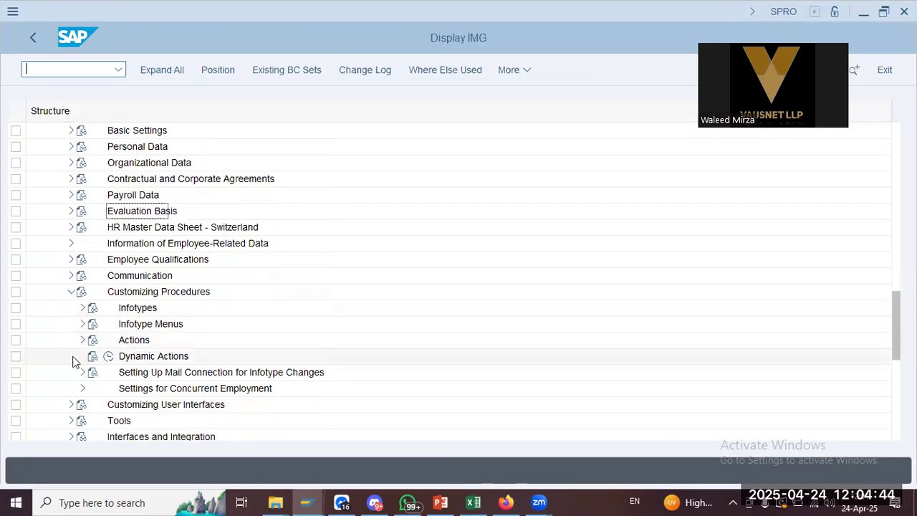
pyautogui.click(83, 340)
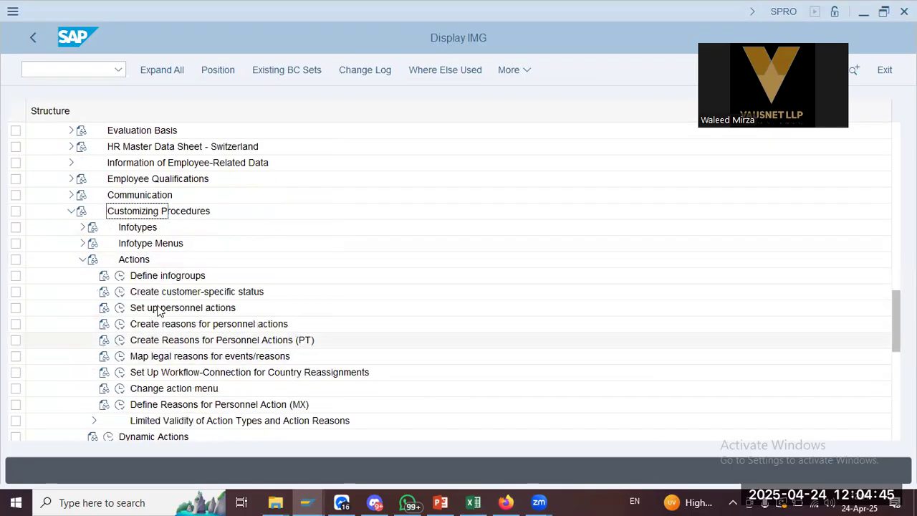
pyautogui.click(120, 275)
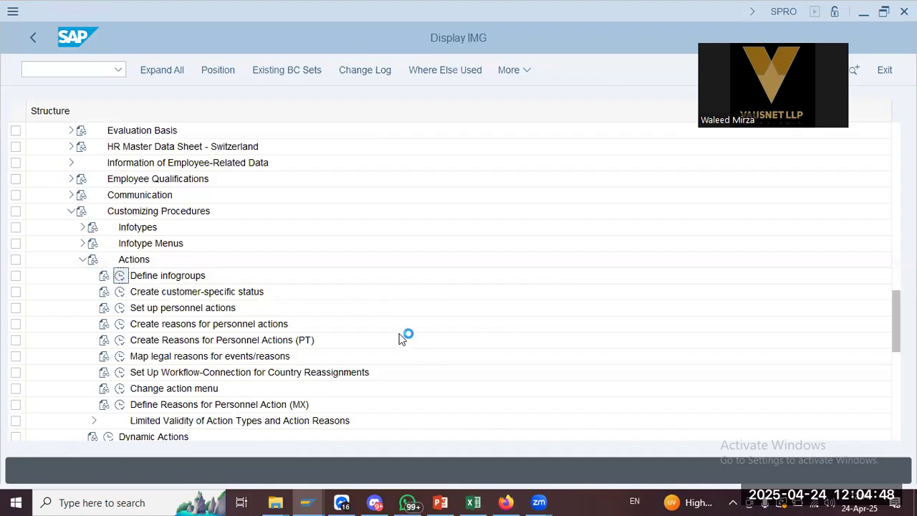
pyautogui.hotkey('alt', 'Tab')
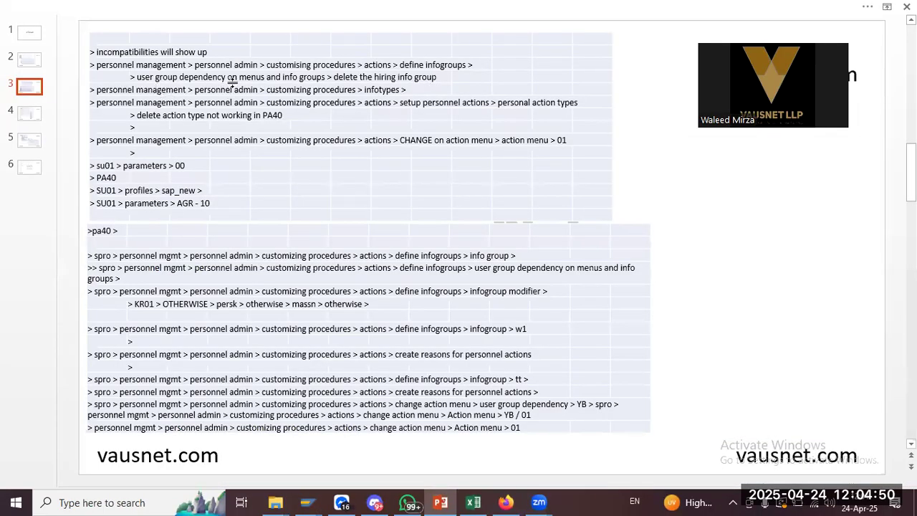
pyautogui.hotkey('alt', 'Tab')
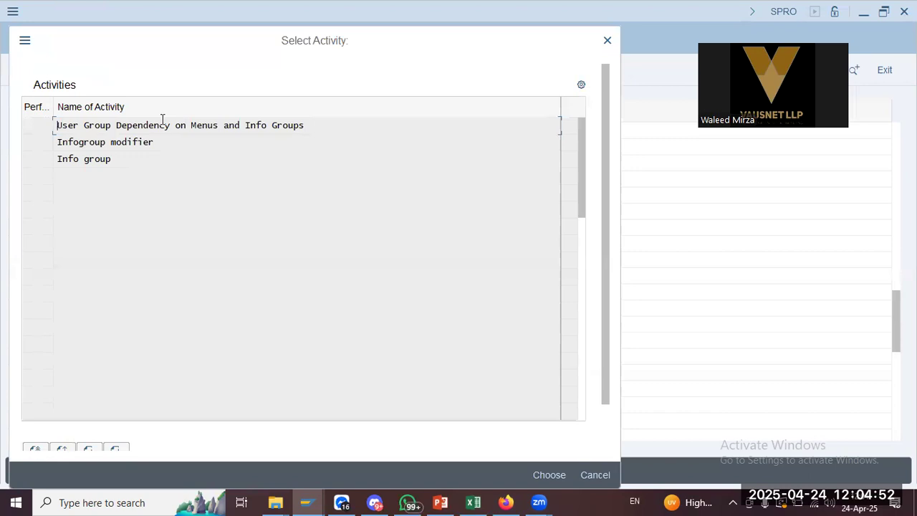
# Consult the PowerPoint notes and choose User Group Dependency on Menus and Info Groups
pyautogui.hotkey('alt', 'Tab')
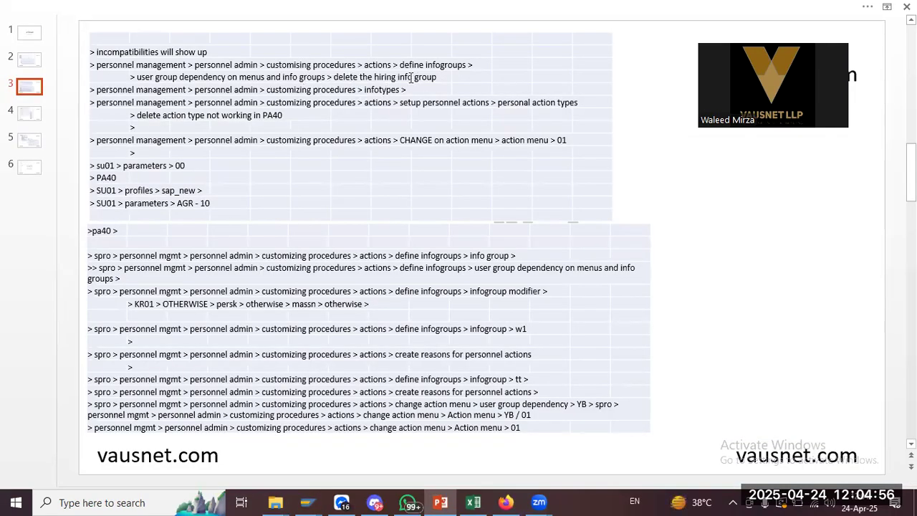
pyautogui.hotkey('alt', 'Tab')
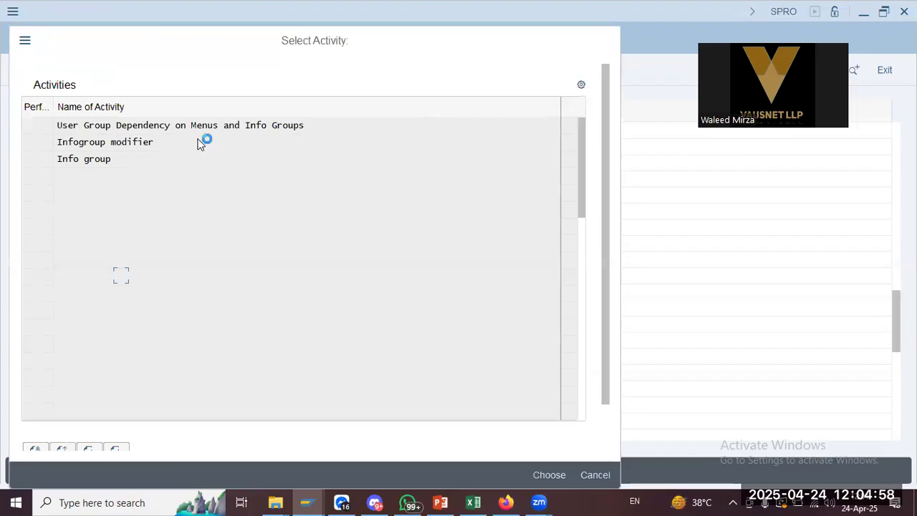
pyautogui.hotkey('alt', 'Tab')
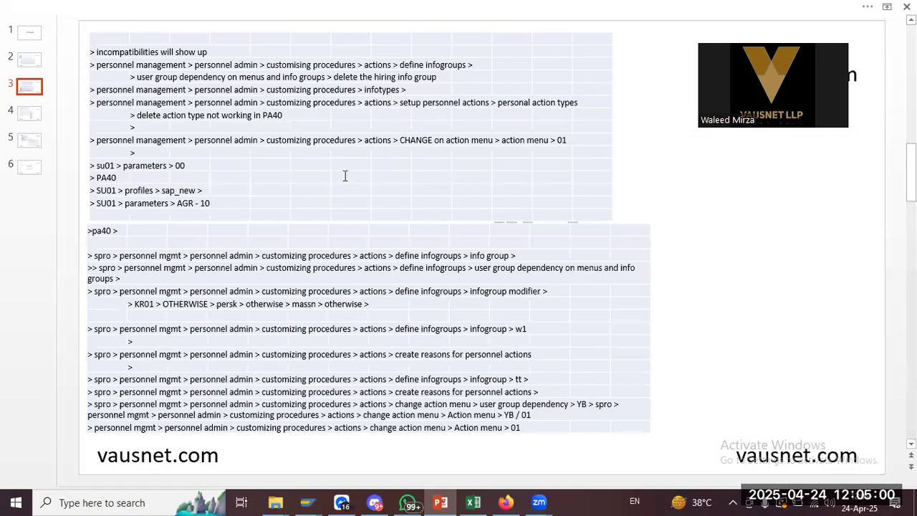
pyautogui.hotkey('alt', 'Tab')
pyautogui.hotkey('alt', 'Tab')
pyautogui.hotkey('alt', 'Tab')
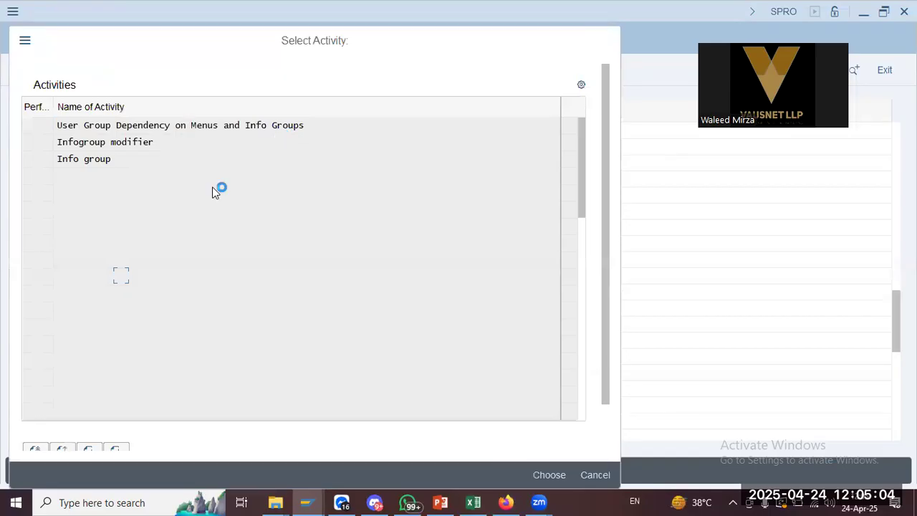
pyautogui.hotkey('alt', 'Tab')
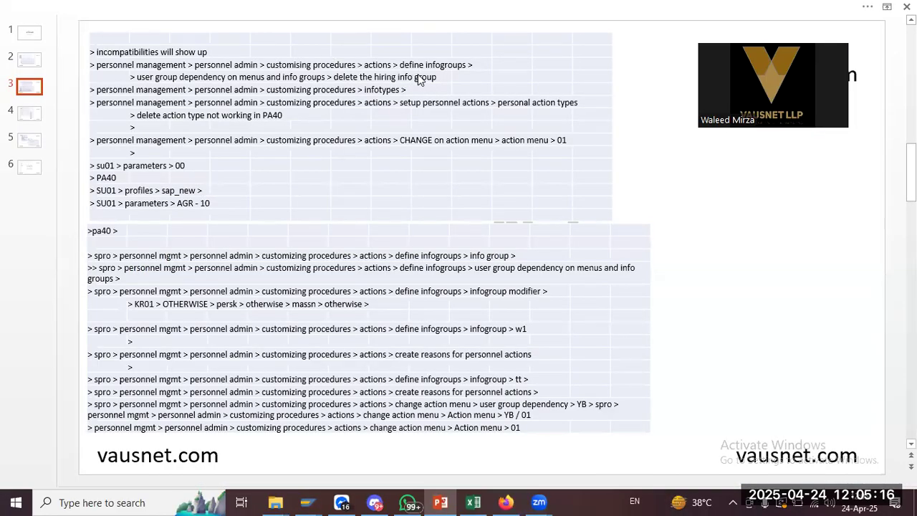
pyautogui.hotkey('alt', 'Tab')
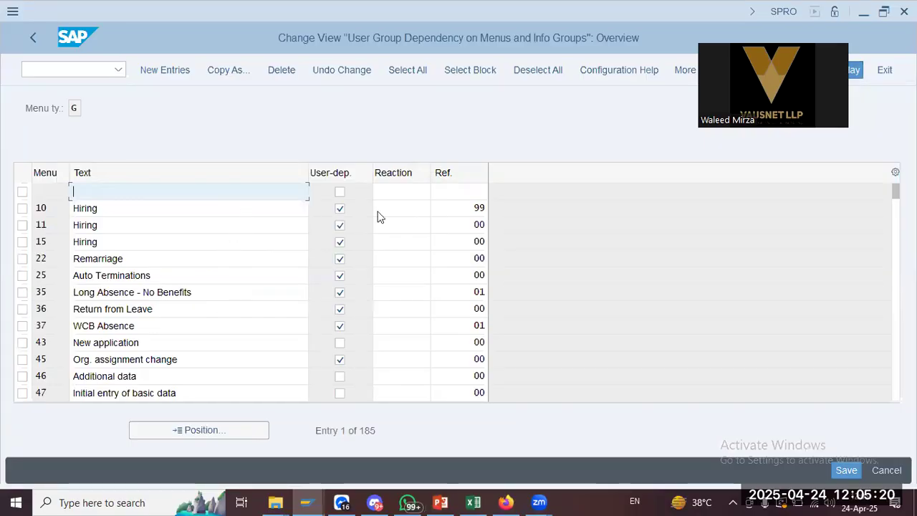
# Scroll through the menu entries from 10 Hiring and select the menu 15 Hiring row
pyautogui.click(459, 211)
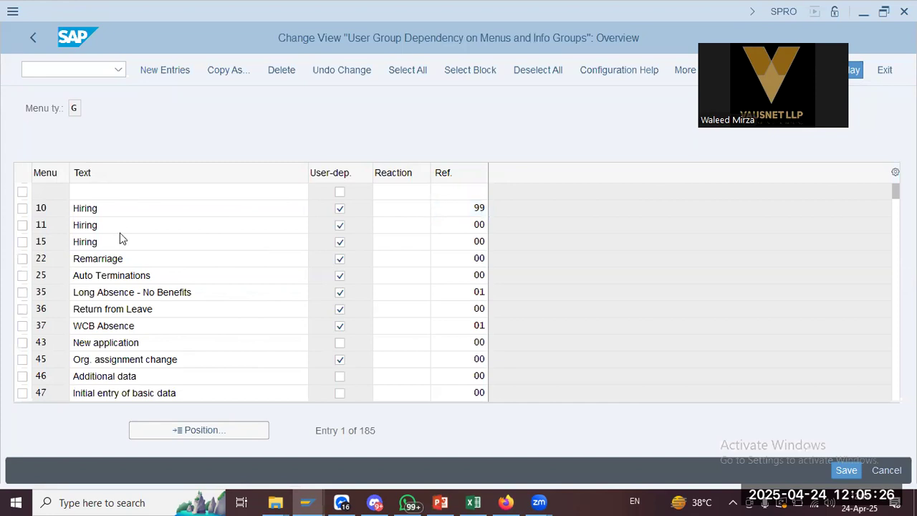
pyautogui.scroll(-1, 121, 232)
pyautogui.scroll(-3, 121, 232)
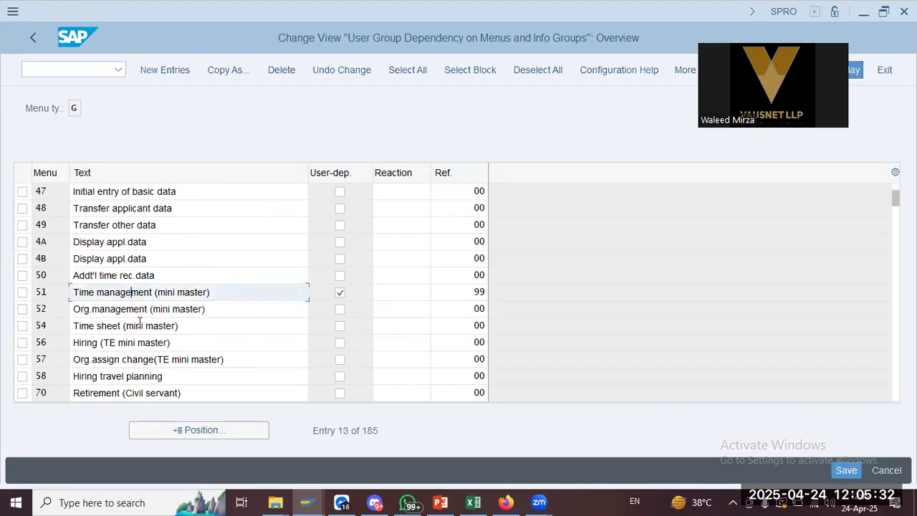
pyautogui.scroll(-1, 141, 324)
pyautogui.scroll(-2, 139, 326)
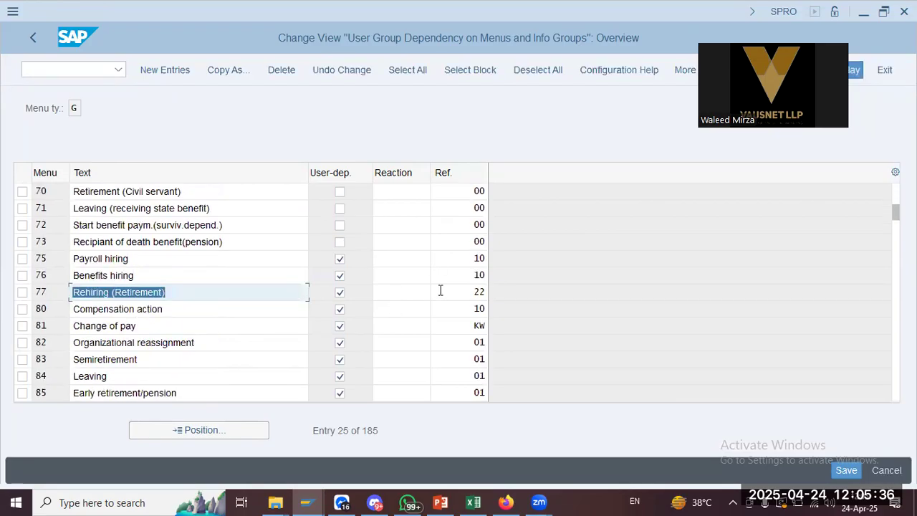
pyautogui.scroll(-1, 437, 322)
pyautogui.scroll(-1, 438, 323)
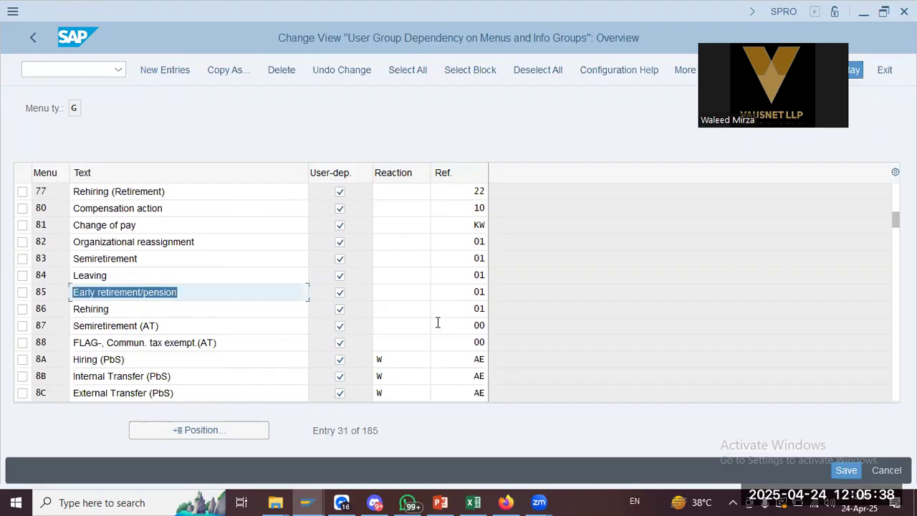
pyautogui.scroll(-3, 438, 324)
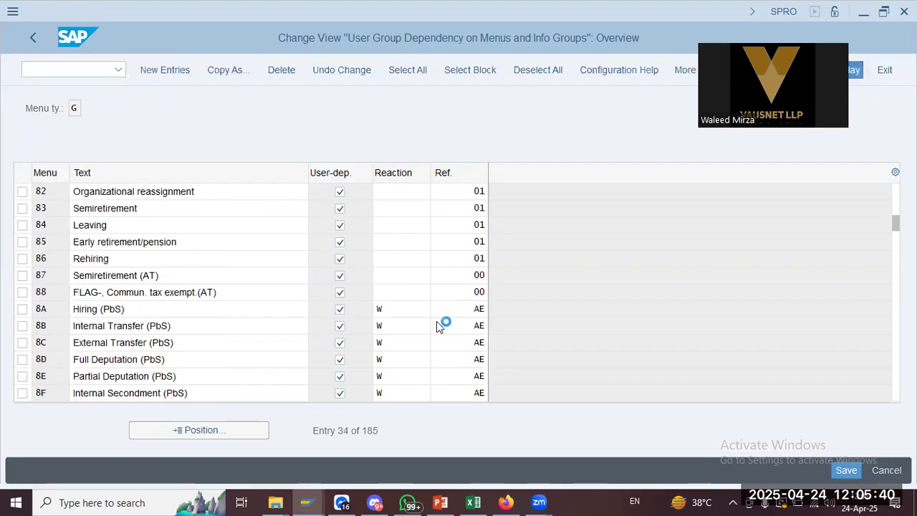
pyautogui.scroll(-4, 438, 324)
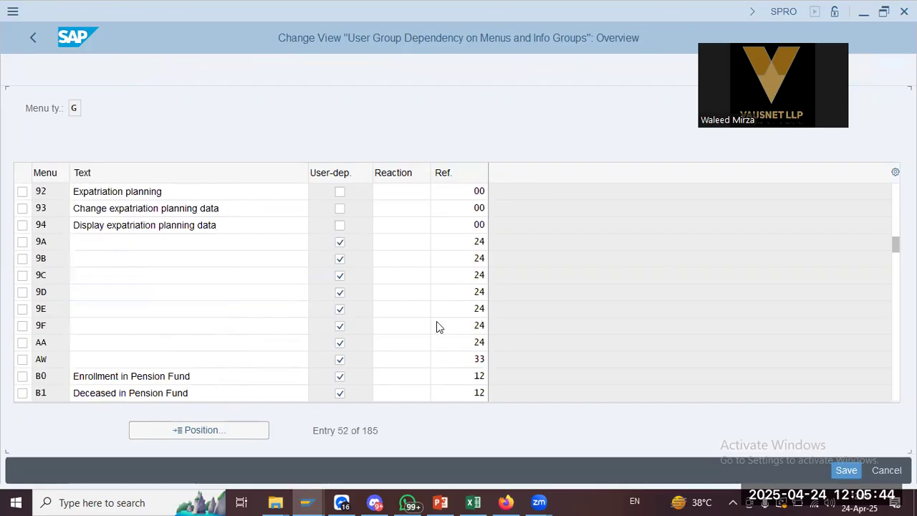
pyautogui.scroll(-2, 438, 323)
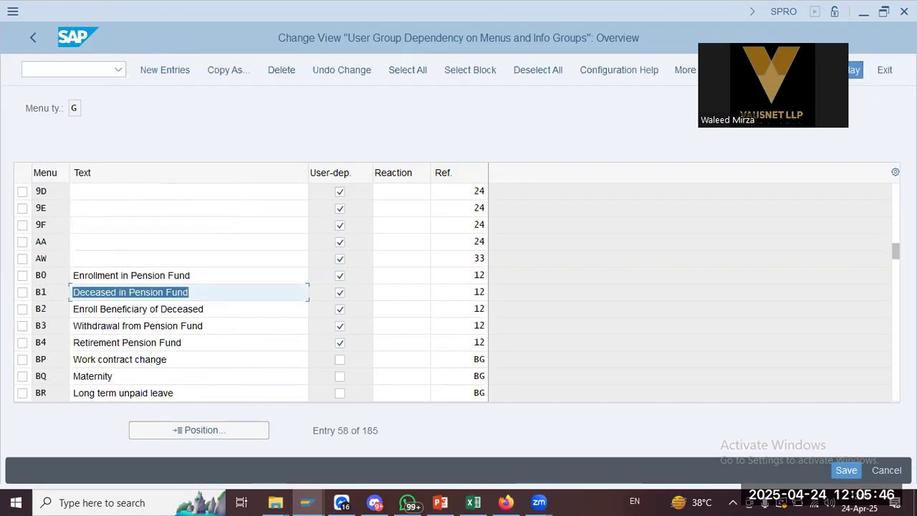
pyautogui.scroll(15, 208, 281)
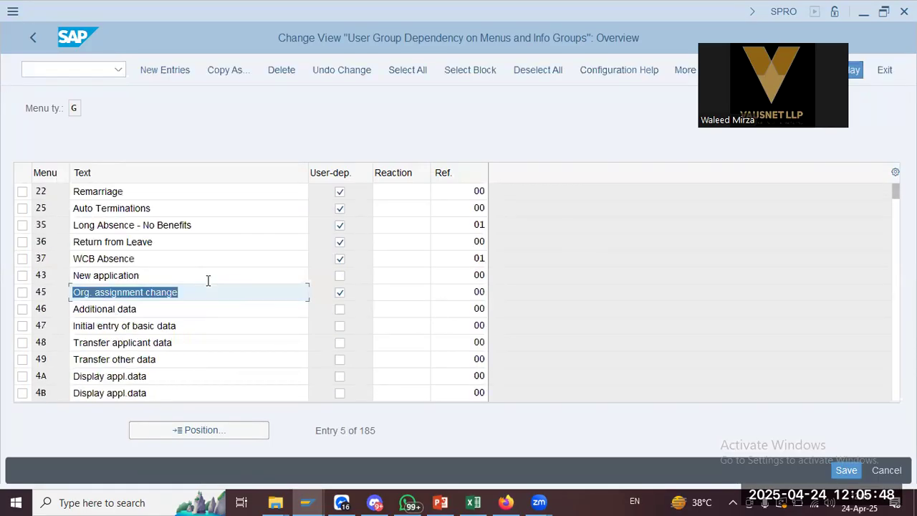
pyautogui.scroll(1, 225, 280)
pyautogui.hotkey('alt', 'Tab')
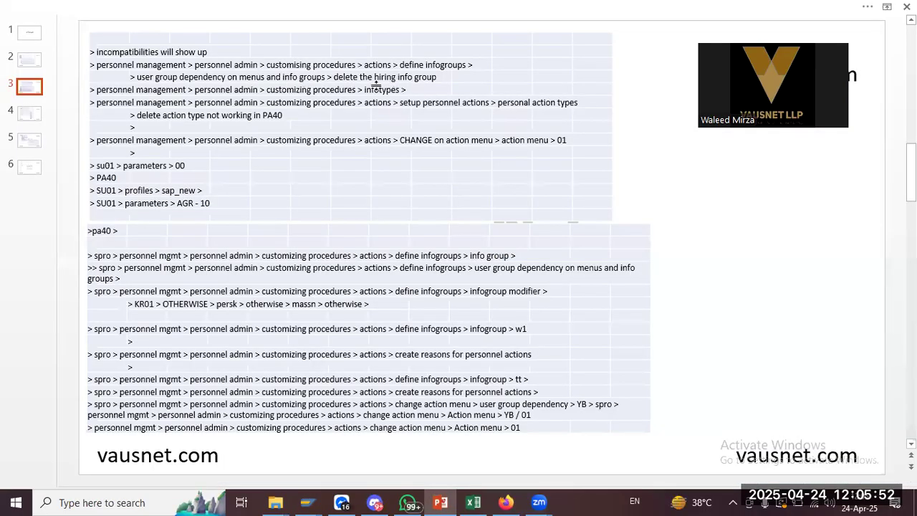
pyautogui.hotkey('alt', 'Tab')
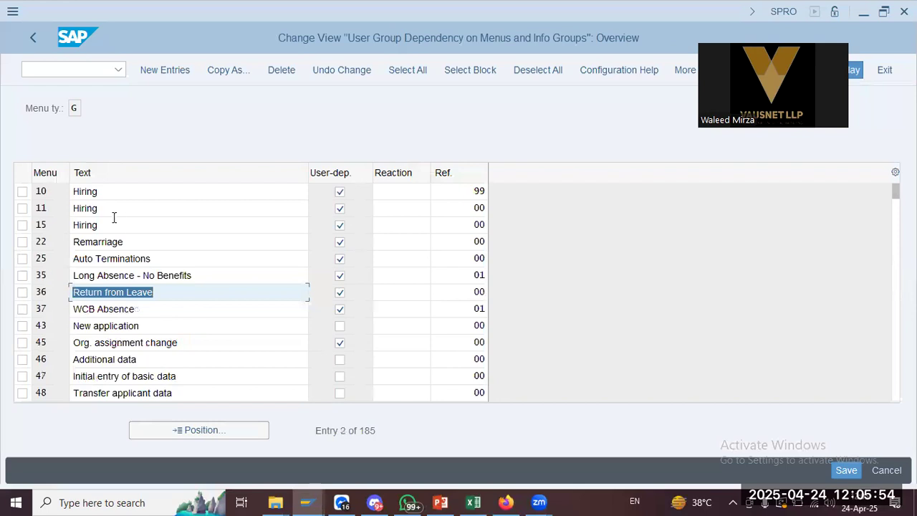
pyautogui.scroll(1, 114, 217)
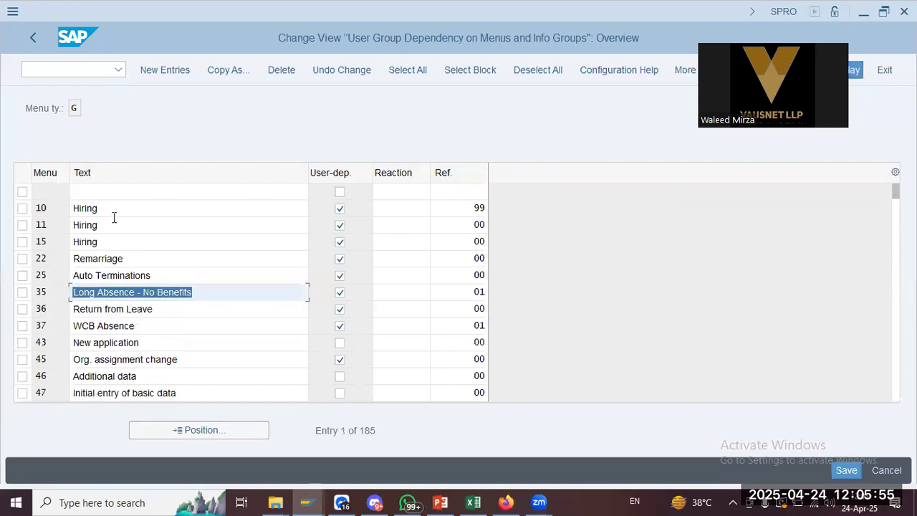
pyautogui.click(22, 242)
# Delete menu 15 Hiring and save it to the CALTEX HCM Config customizing request
pyautogui.click(281, 70)
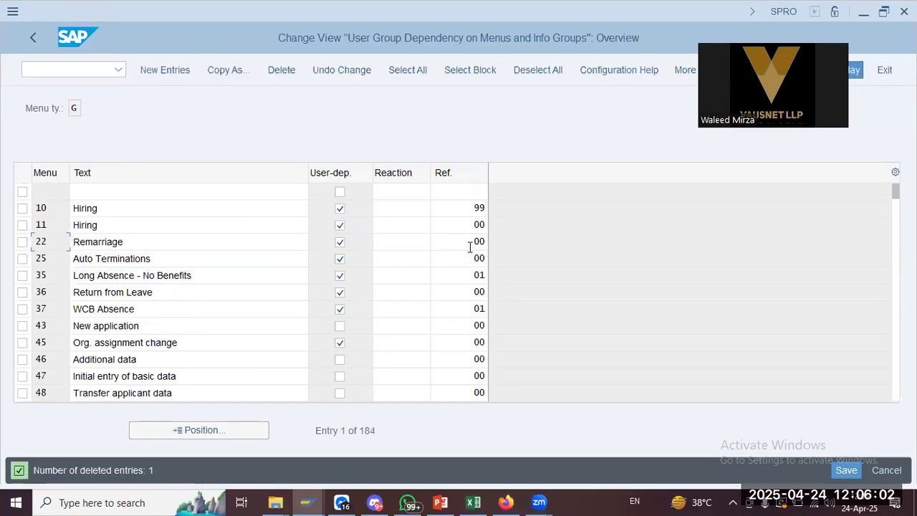
pyautogui.click(847, 470)
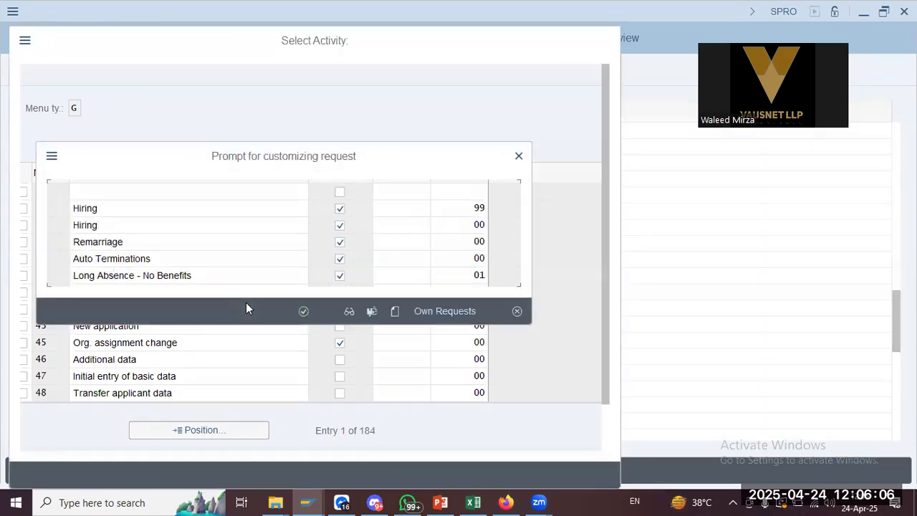
pyautogui.click(437, 316)
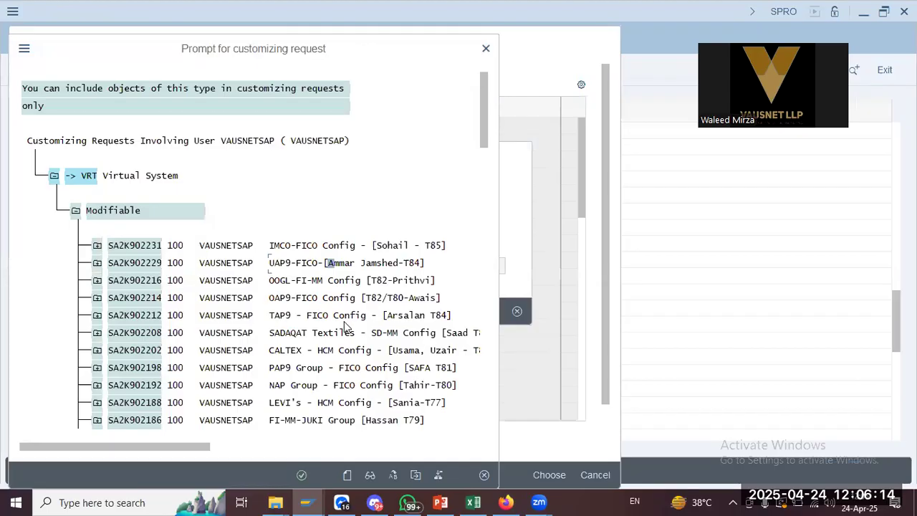
pyautogui.hotkey('ctrl', 'f')
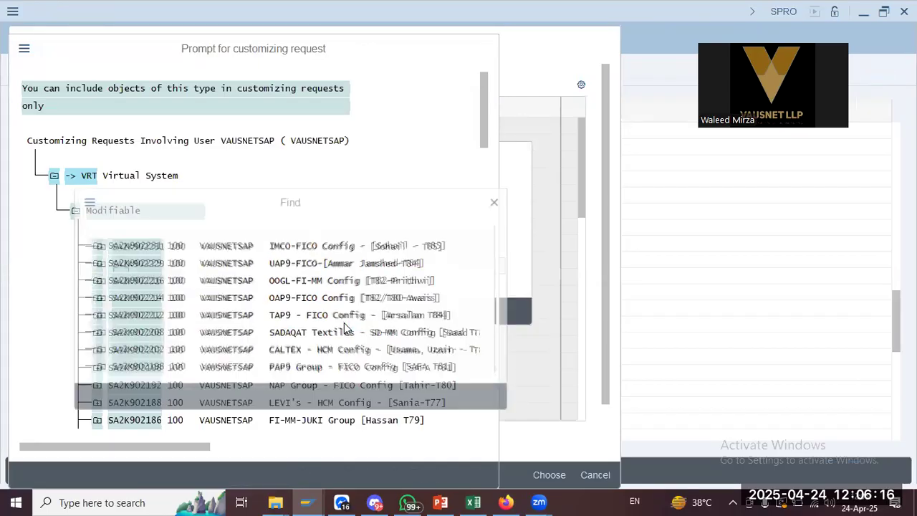
pyautogui.write('caltex')
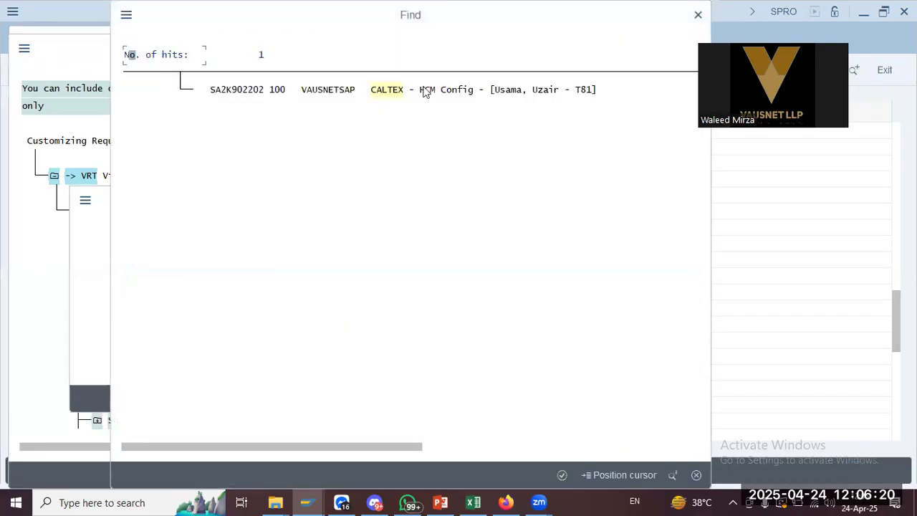
pyautogui.doubleClick(425, 91)
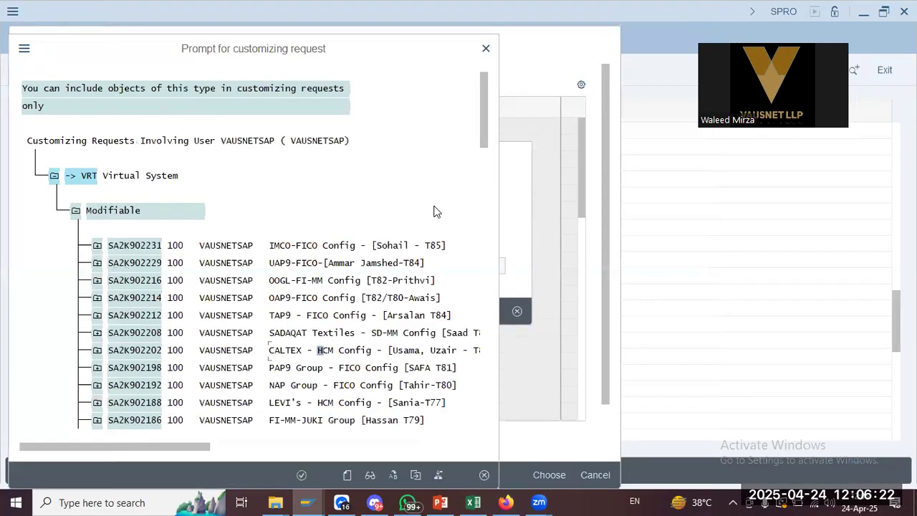
pyautogui.press('Return')
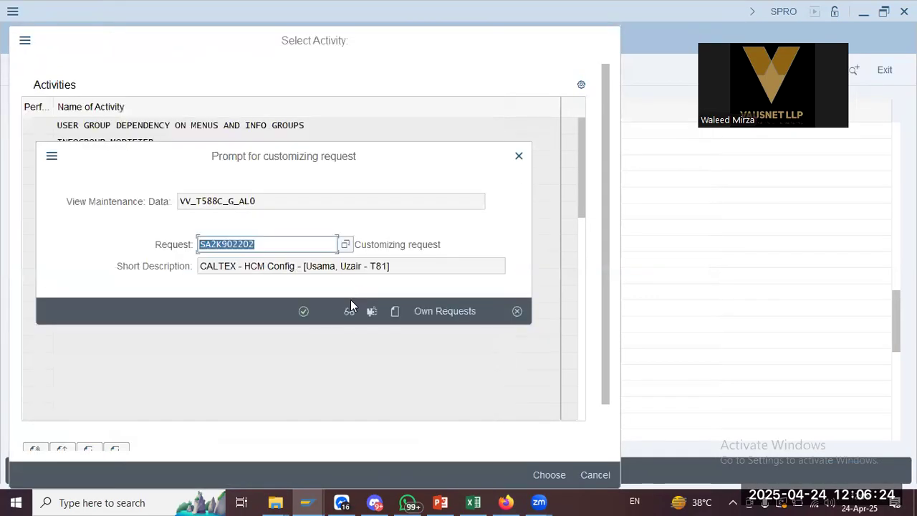
pyautogui.click(303, 311)
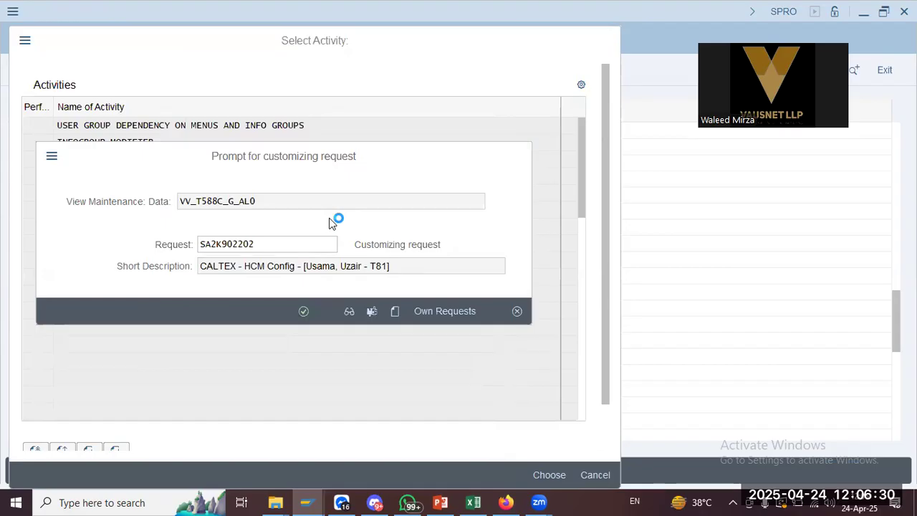
pyautogui.hotkey('alt', 'Tab')
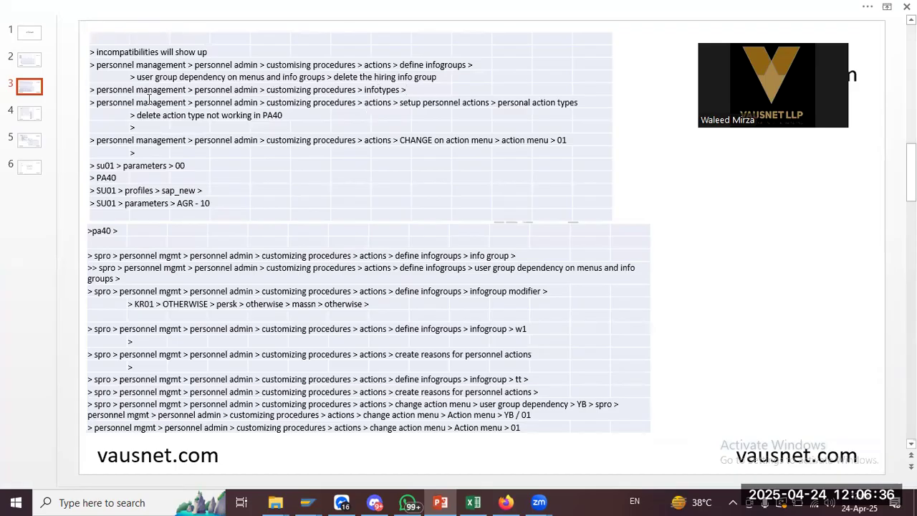
pyautogui.hotkey('alt', 'Tab')
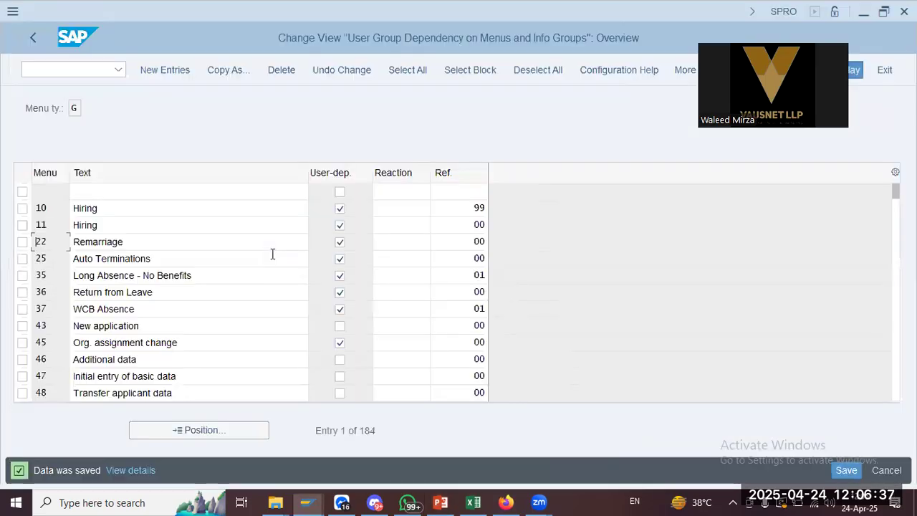
# Return to the IMG and run the Infotypes activity under Customizing Procedures
pyautogui.click(25, 35)
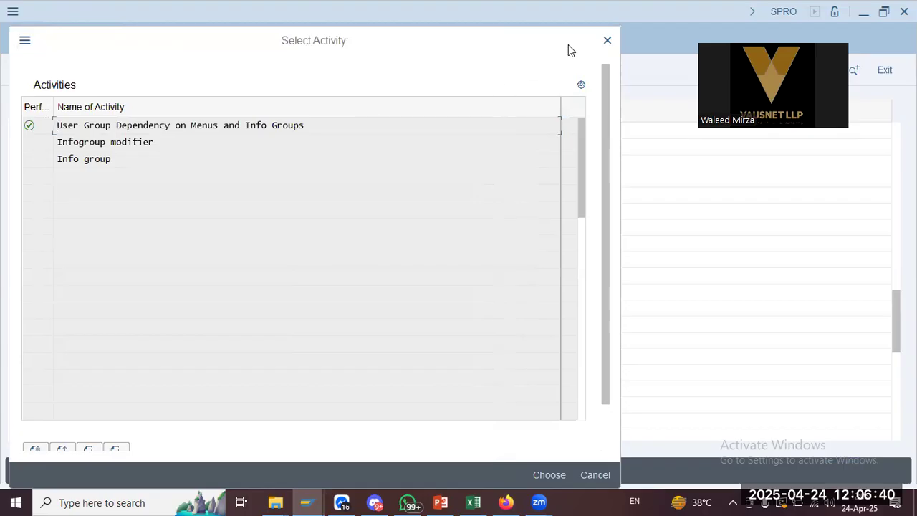
pyautogui.hotkey('alt', 'Tab')
pyautogui.hotkey('alt', 'Tab')
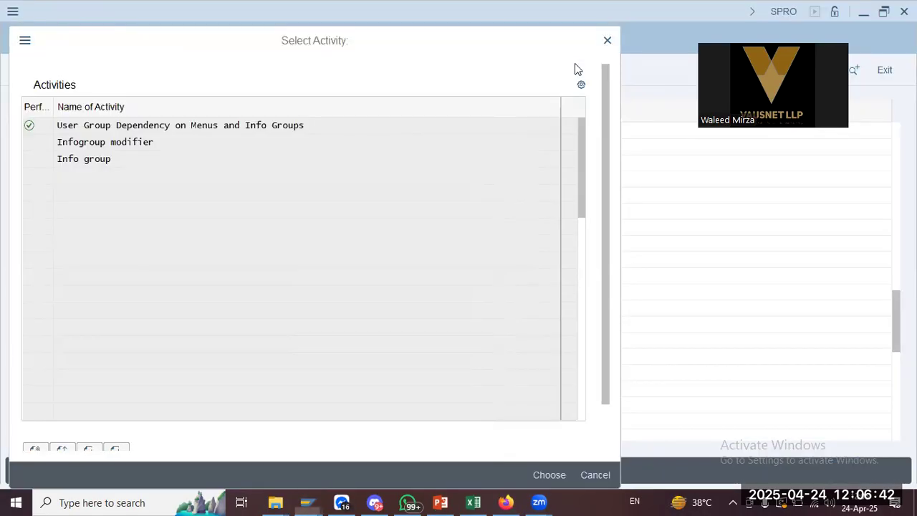
pyautogui.click(606, 40)
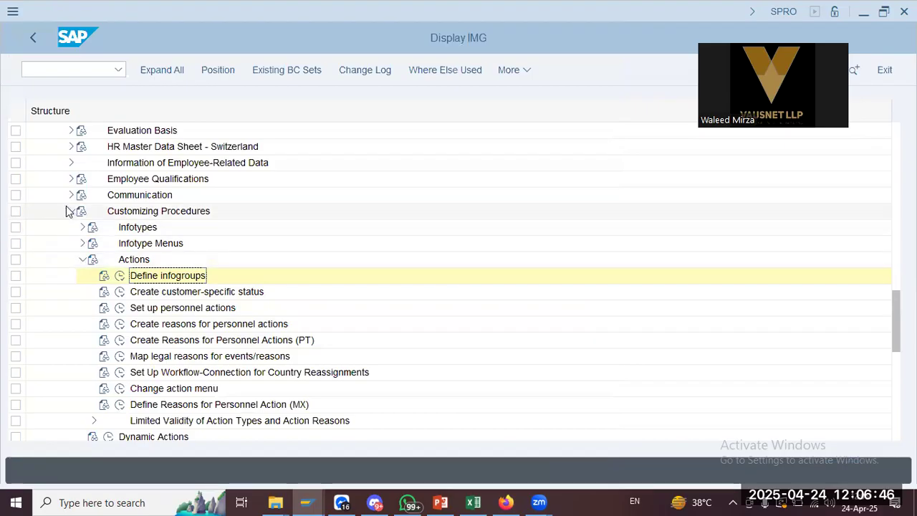
pyautogui.click(85, 228)
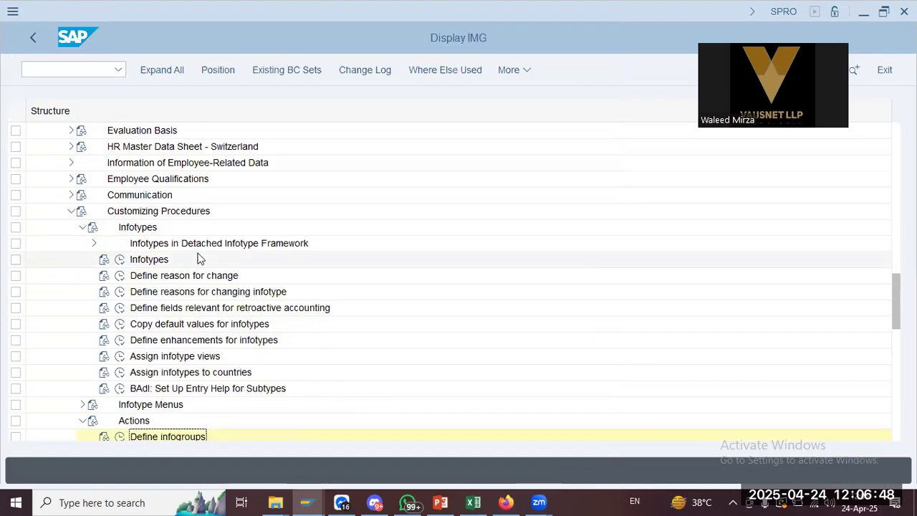
pyautogui.hotkey('alt', 'Tab')
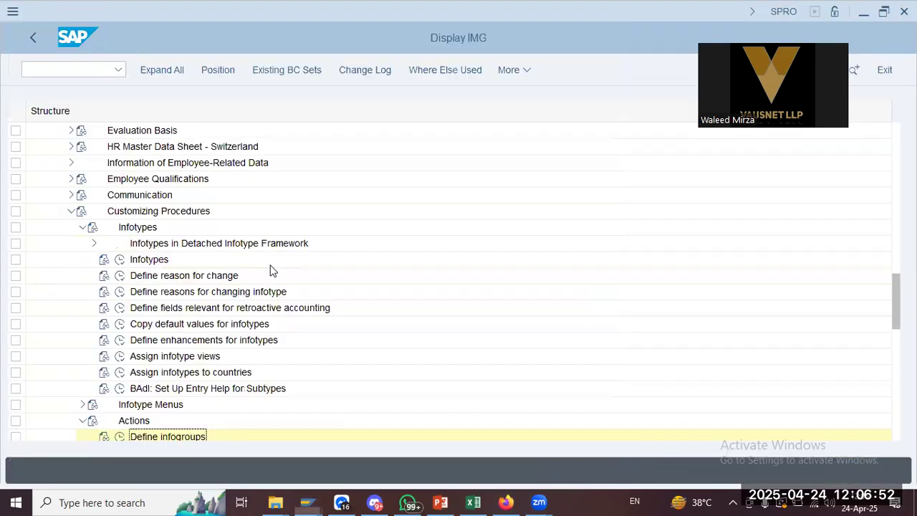
pyautogui.hotkey('alt', 'Tab')
pyautogui.click(120, 259)
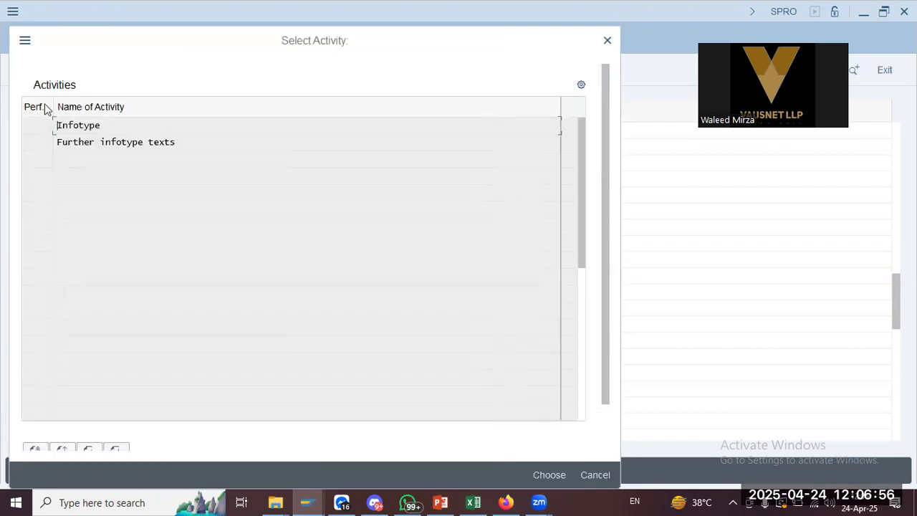
# Review infotype 0008 Basic Pay's attributes in the Infotype activity, then close the activity choice
pyautogui.doubleClick(81, 125)
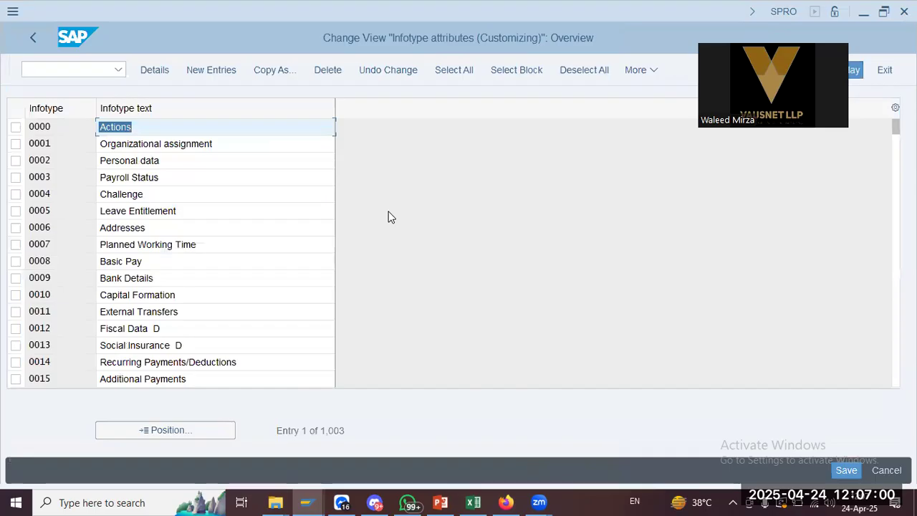
pyautogui.click(208, 194)
pyautogui.click(164, 228)
pyautogui.click(176, 295)
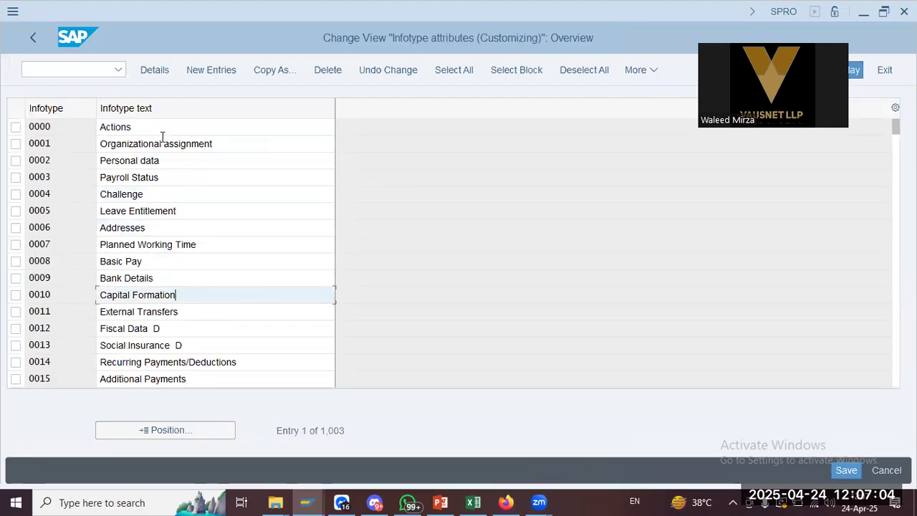
pyautogui.doubleClick(136, 262)
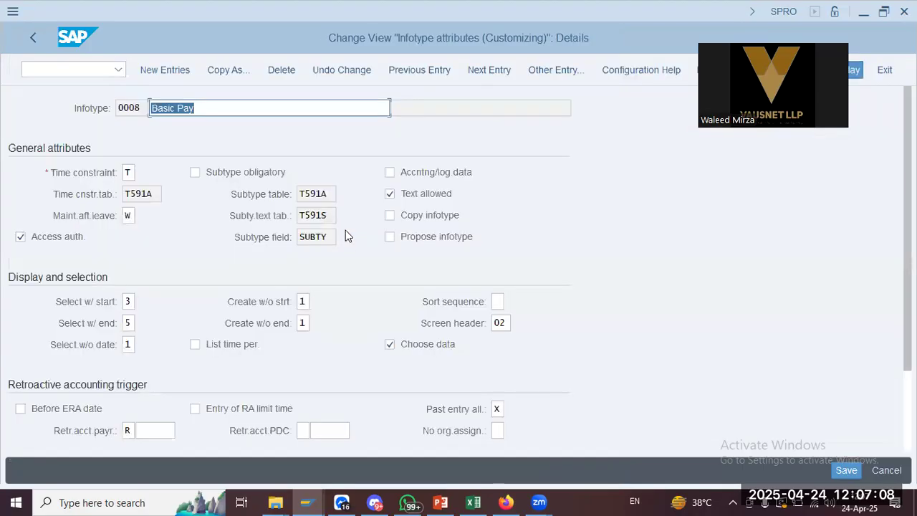
pyautogui.scroll(-3, 303, 325)
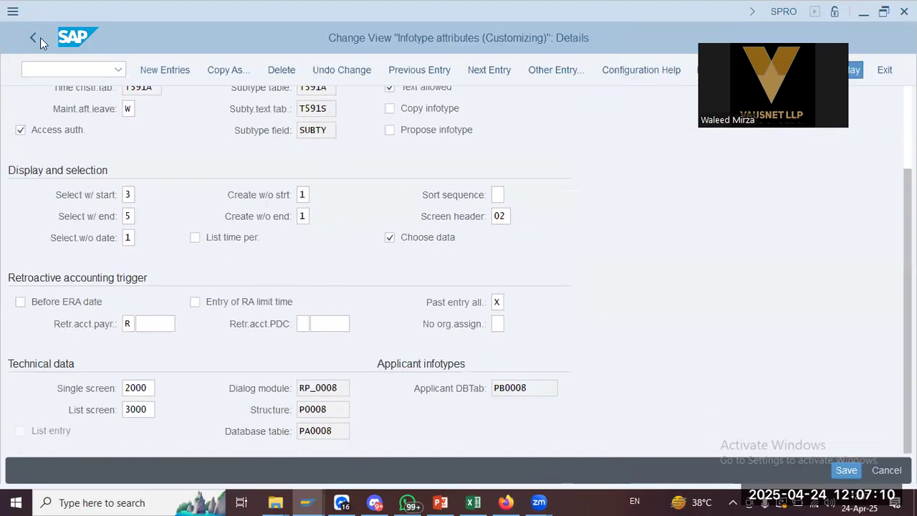
pyautogui.hotkey('alt', 'Tab')
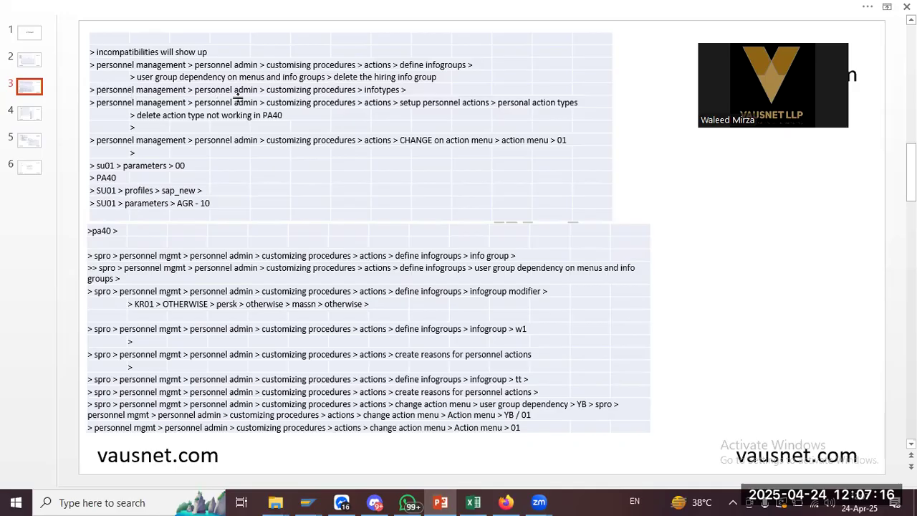
pyautogui.hotkey('alt', 'Tab')
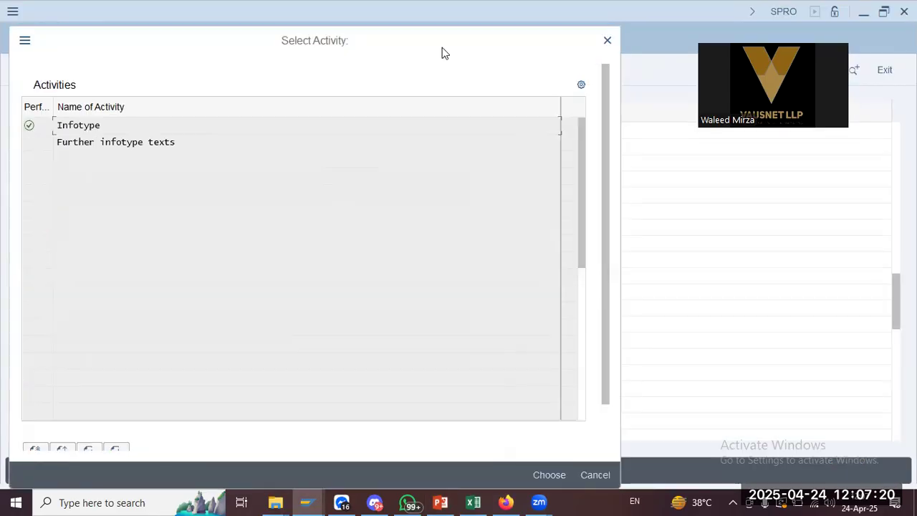
pyautogui.click(607, 41)
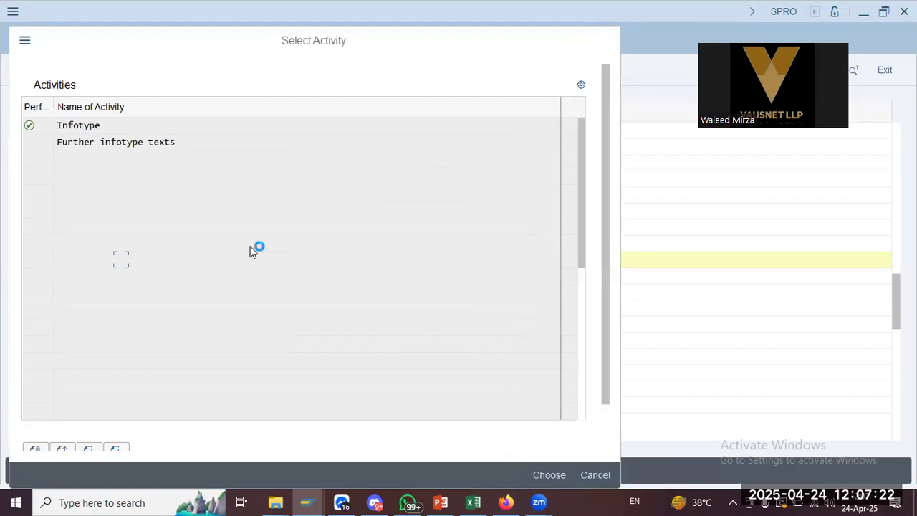
pyautogui.click(83, 227)
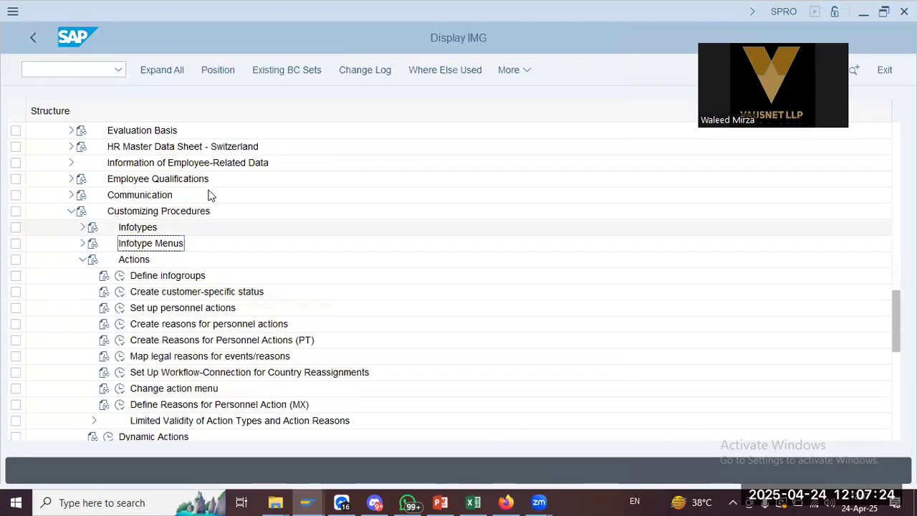
pyautogui.hotkey('alt', 'Tab')
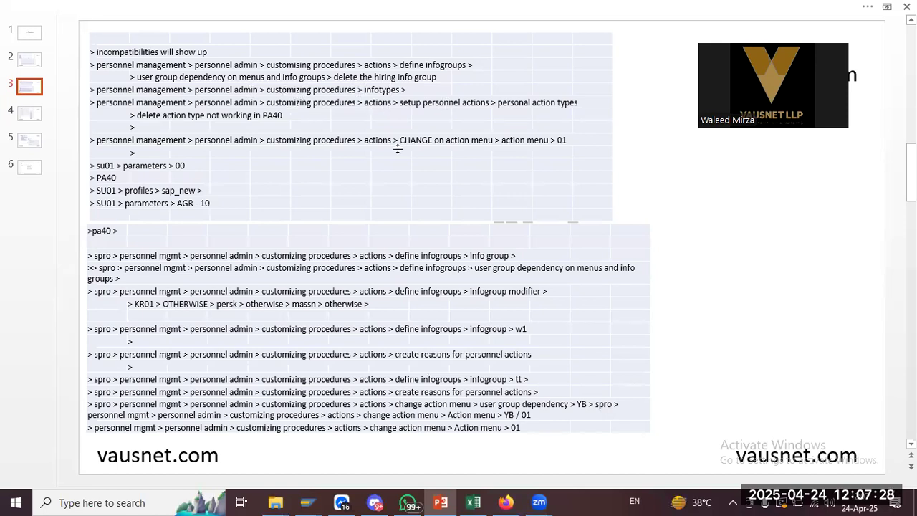
pyautogui.hotkey('alt', 'Tab')
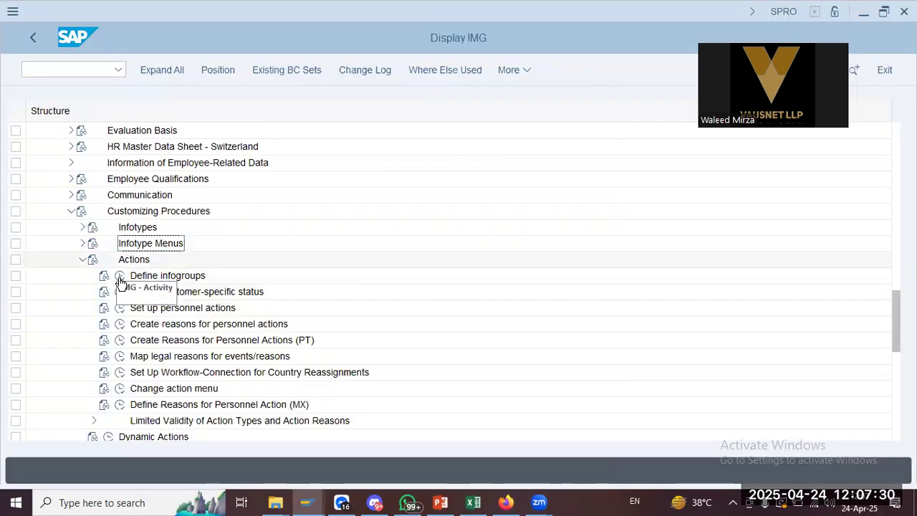
pyautogui.click(120, 308)
# Check the navigation notes and choose Personnel Action Types from the Set up personnel actions choices
pyautogui.hotkey('alt', 'Tab')
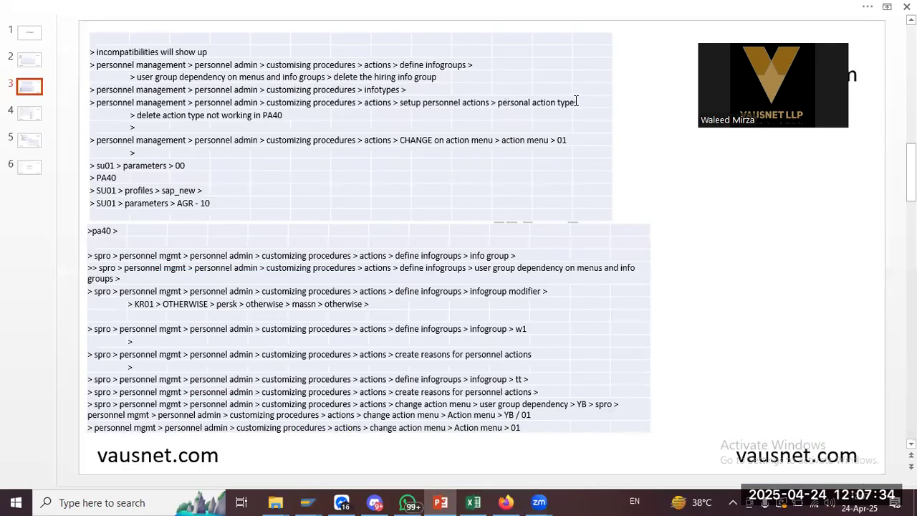
pyautogui.hotkey('alt', 'Tab')
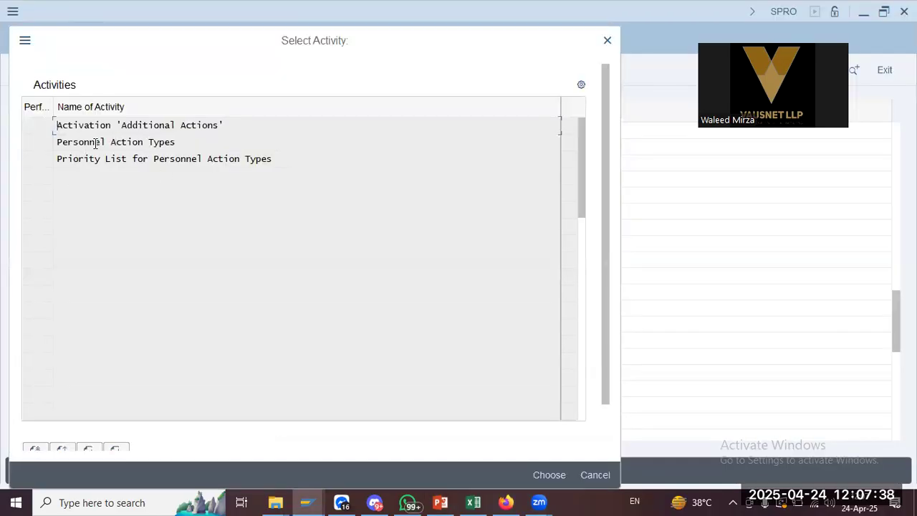
pyautogui.hotkey('alt', 'Tab')
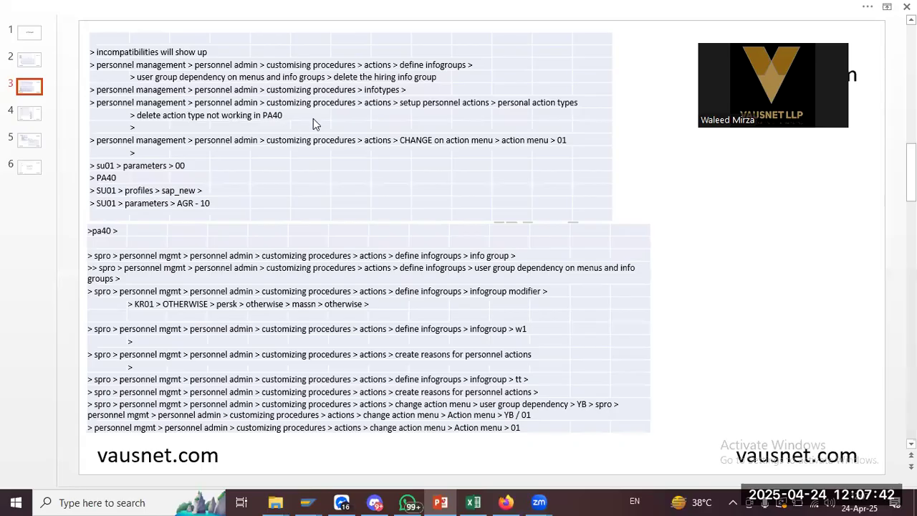
pyautogui.hotkey('alt', 'Tab')
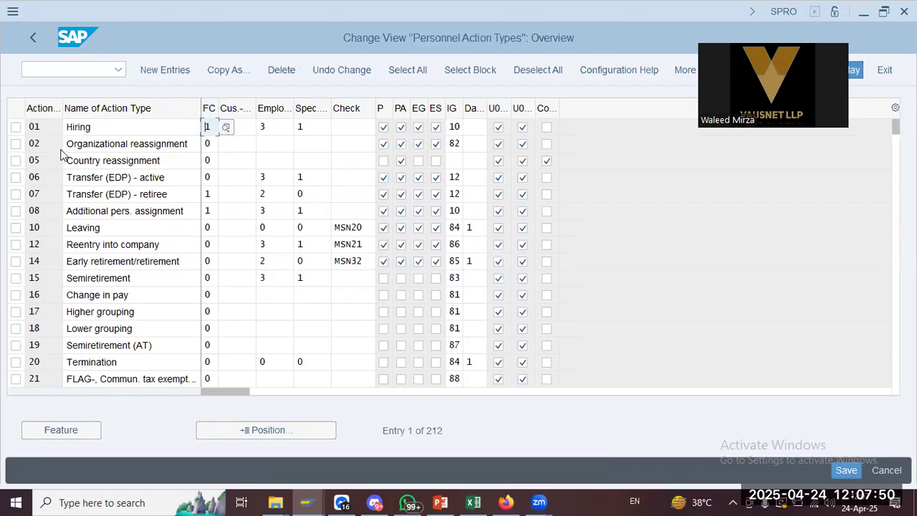
# Check the Hiring row's infotype group 10 options, then open field help for its Employment Status
pyautogui.click(116, 176)
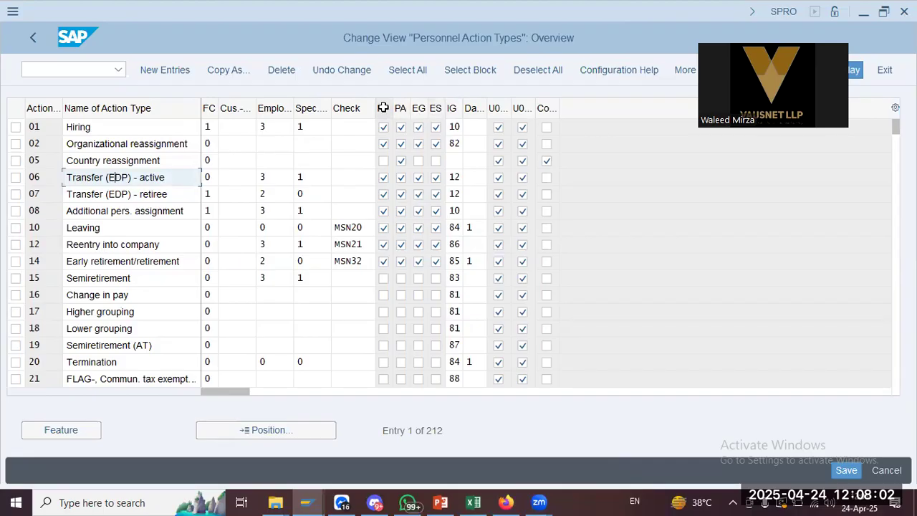
pyautogui.click(454, 127)
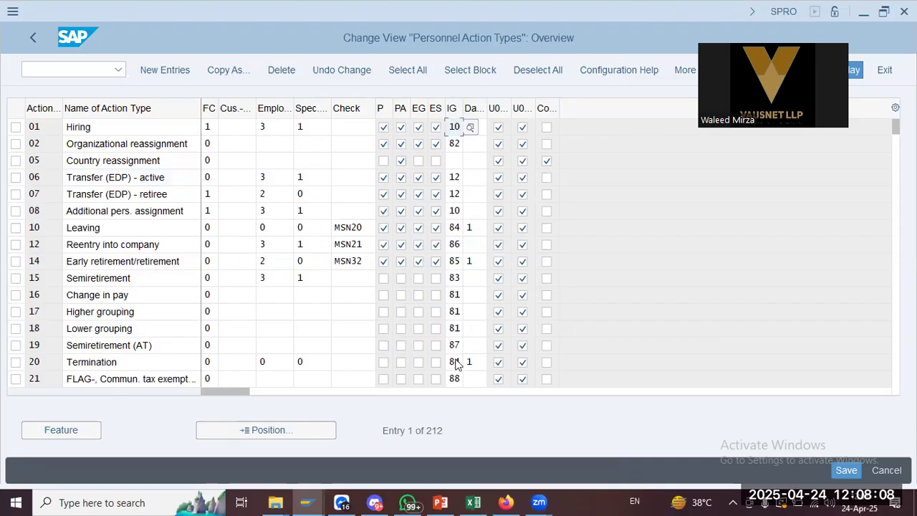
pyautogui.click(470, 128)
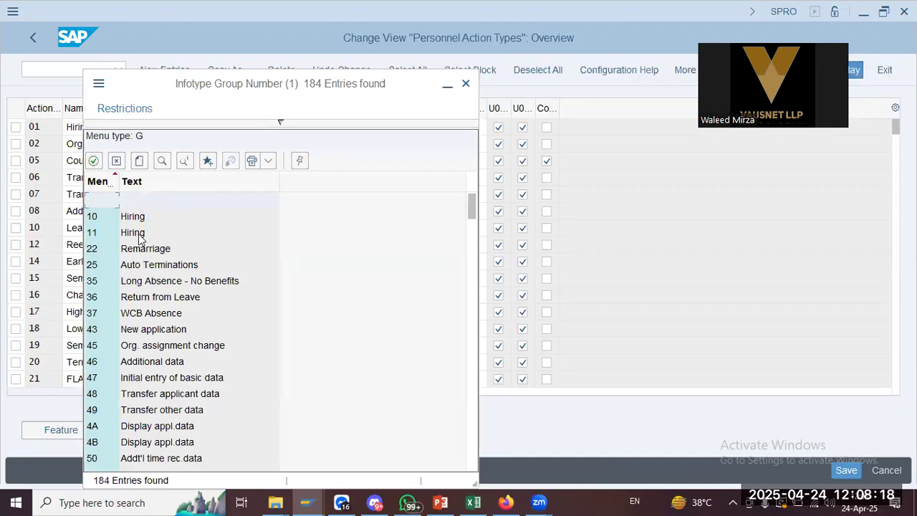
pyautogui.click(467, 83)
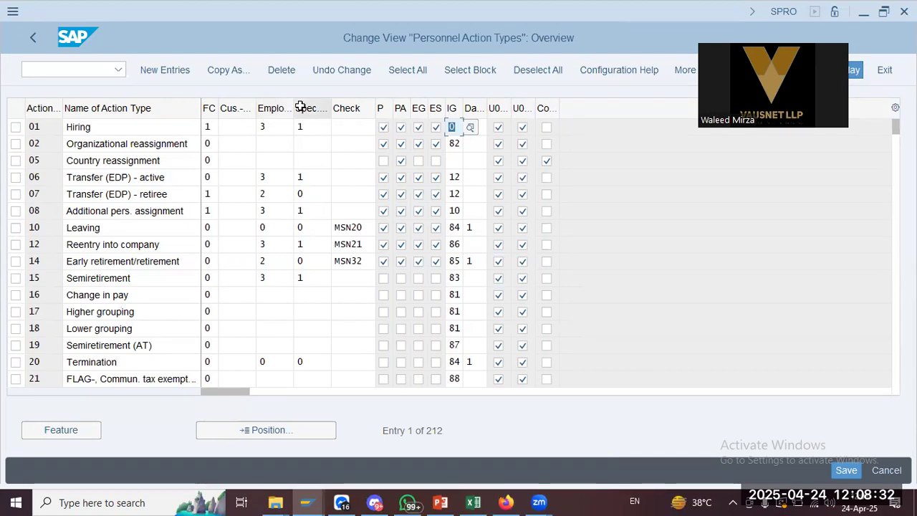
pyautogui.click(279, 127)
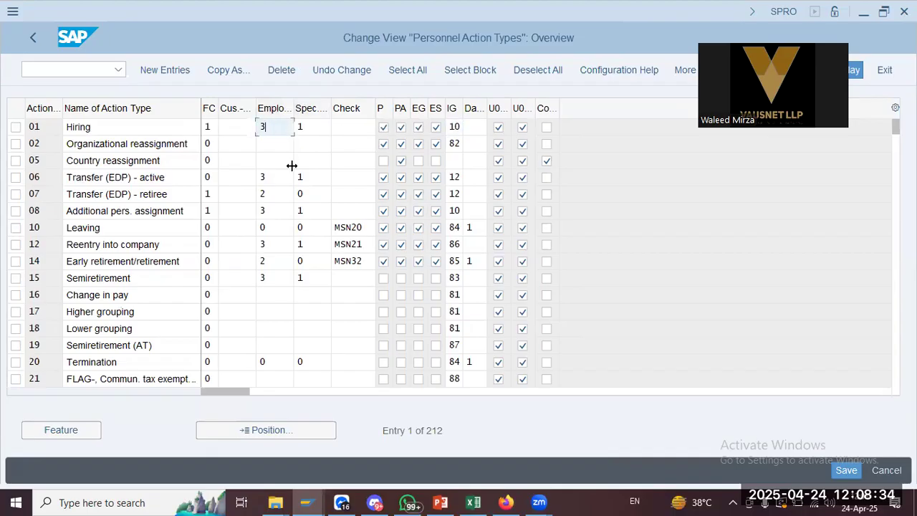
pyautogui.press('F4')
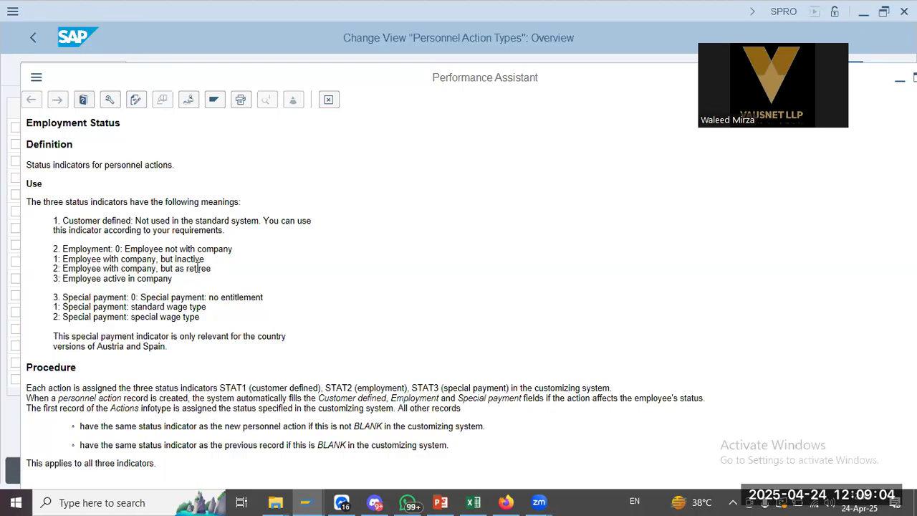
# Read the Employment Status help, move it aside to view the action table, then close it
pyautogui.moveTo(61, 282); pyautogui.dragTo(215, 280)
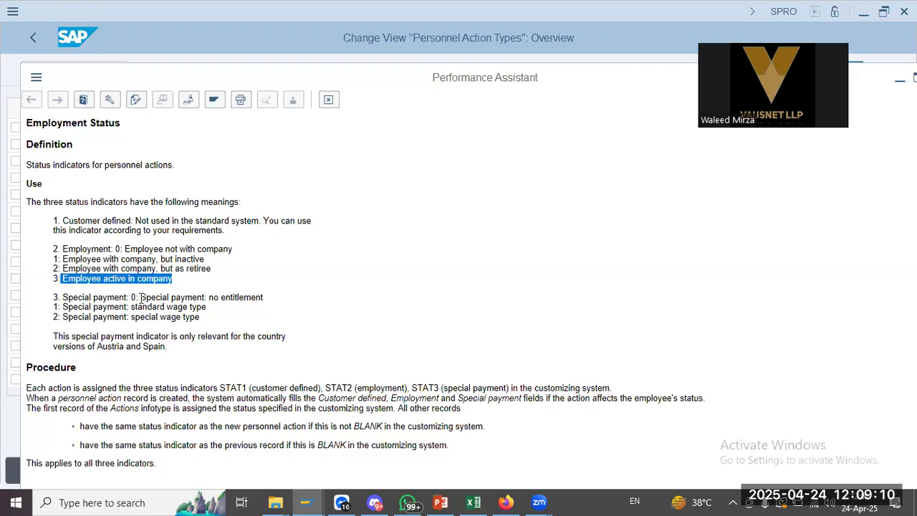
pyautogui.moveTo(305, 81); pyautogui.dragTo(366, 141)
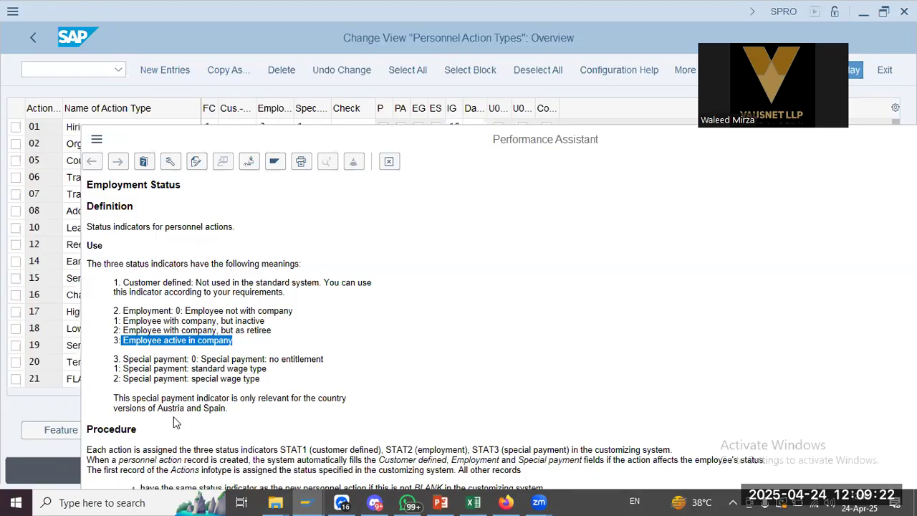
pyautogui.click(205, 407)
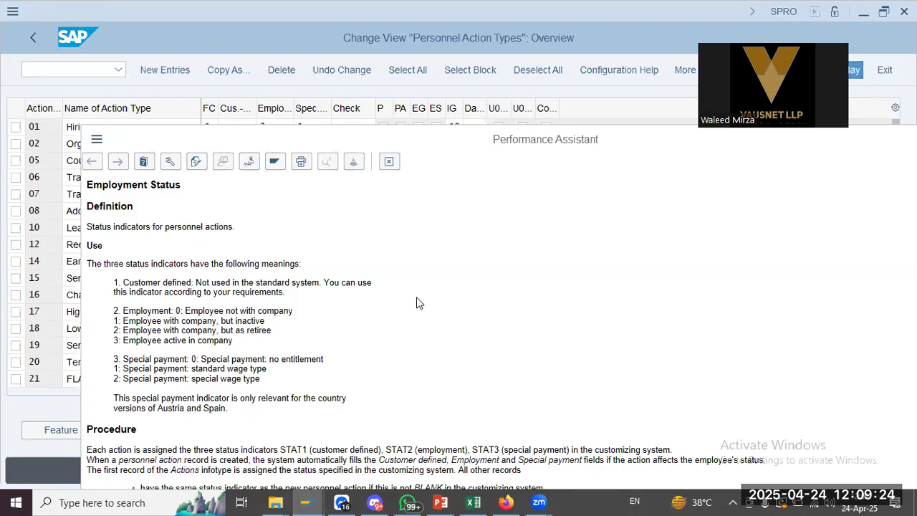
pyautogui.moveTo(425, 148); pyautogui.dragTo(498, 46)
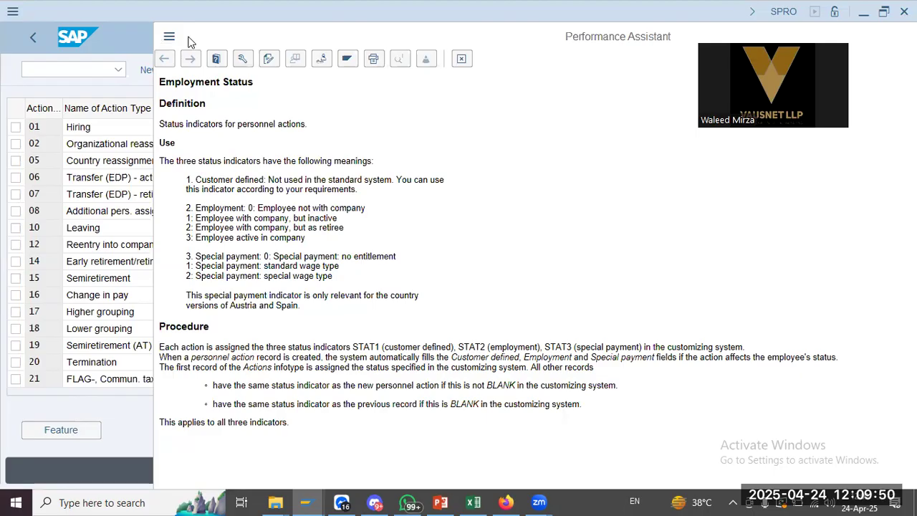
pyautogui.moveTo(768, 36); pyautogui.dragTo(583, 196)
pyautogui.click(887, 197)
pyautogui.click(279, 126)
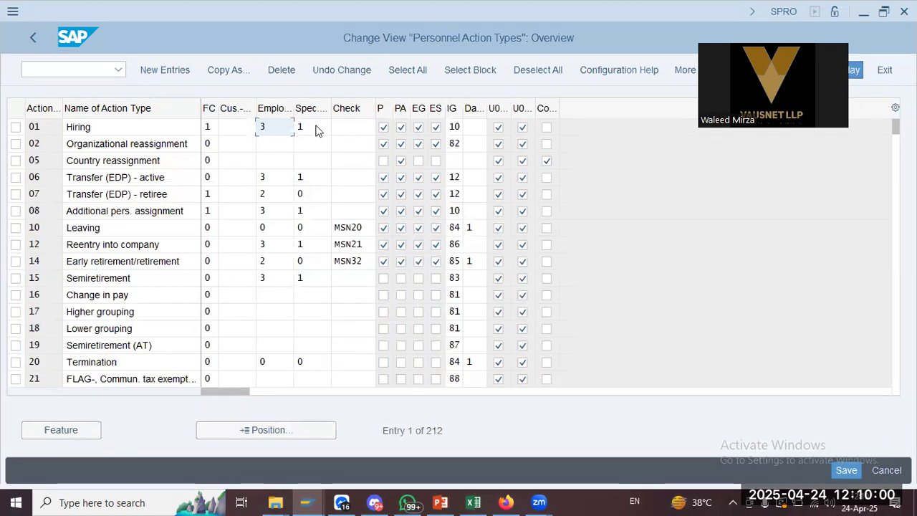
# Review the Hiring row's Spec. and Check fields without changes, then return to Select Activity
pyautogui.click(316, 128)
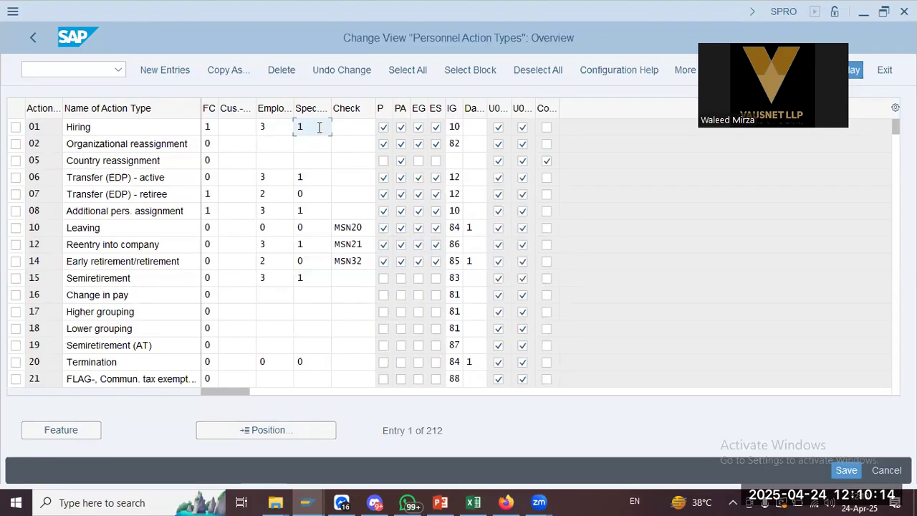
pyautogui.click(349, 126)
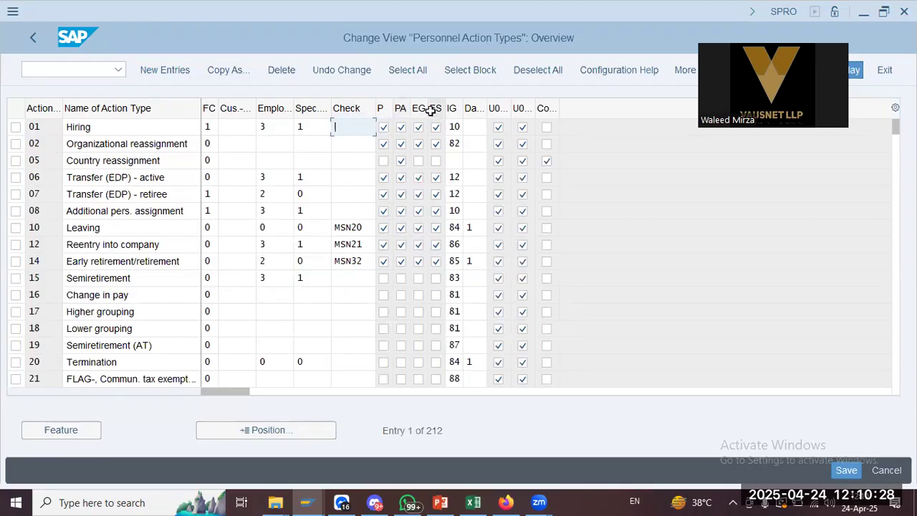
pyautogui.doubleClick(119, 130)
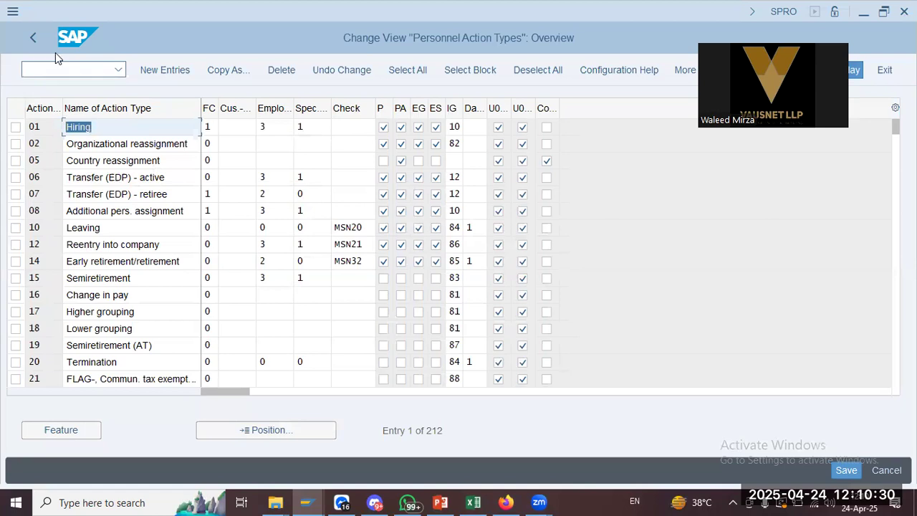
pyautogui.click(40, 35)
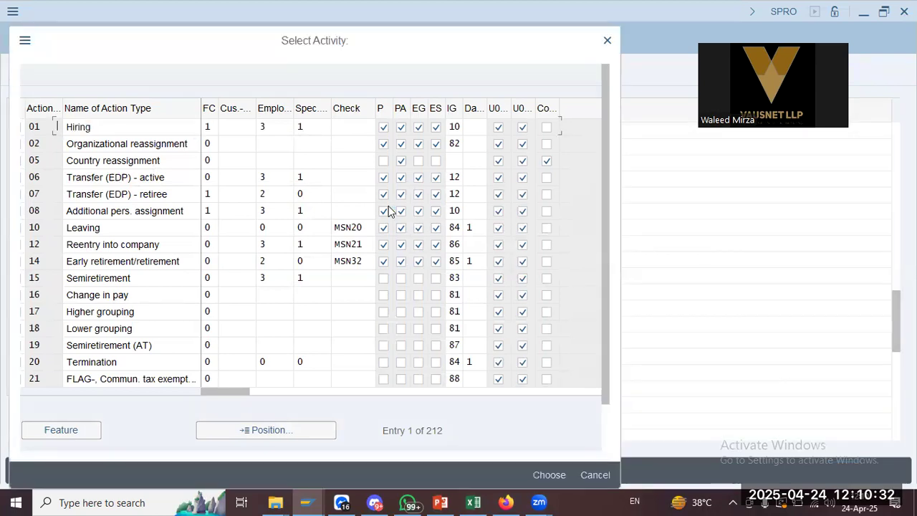
# Consult the navigation notes and launch the Change action menu activity from the IMG tree
pyautogui.click(452, 502)
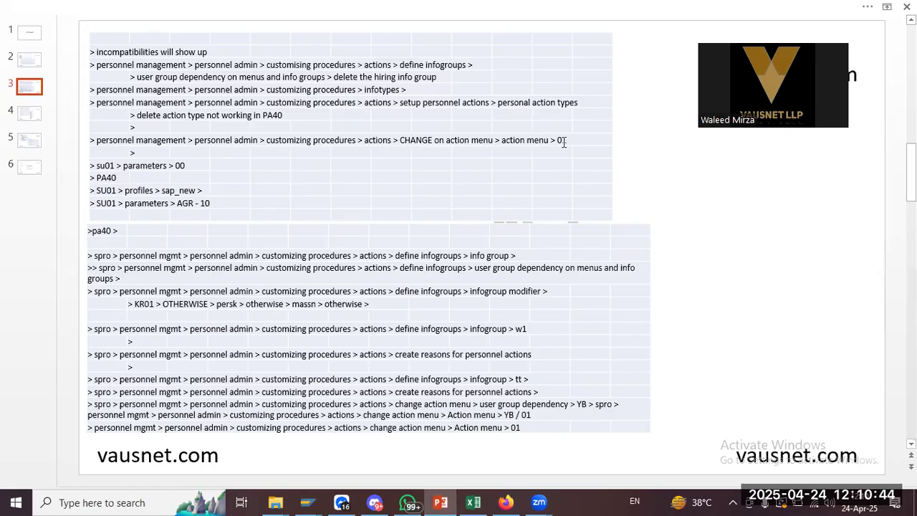
pyautogui.hotkey('alt', 'Tab')
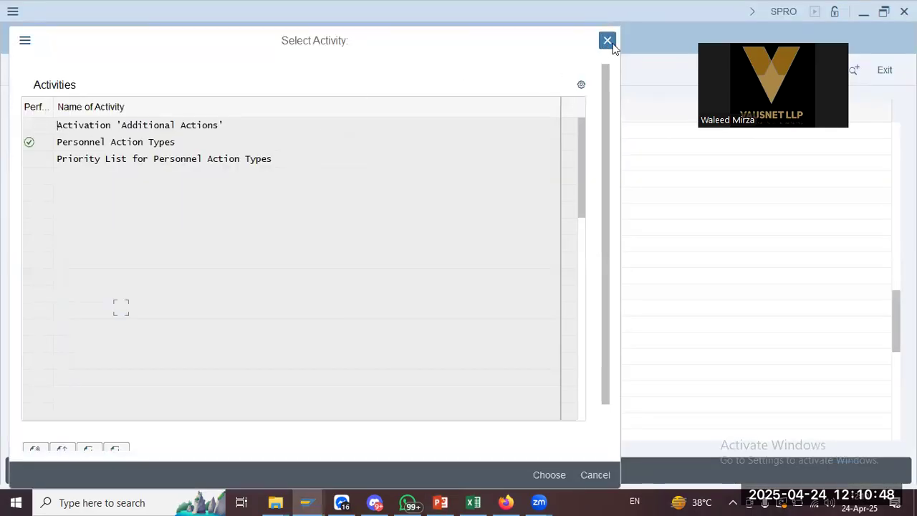
pyautogui.hotkey('alt', 'Tab')
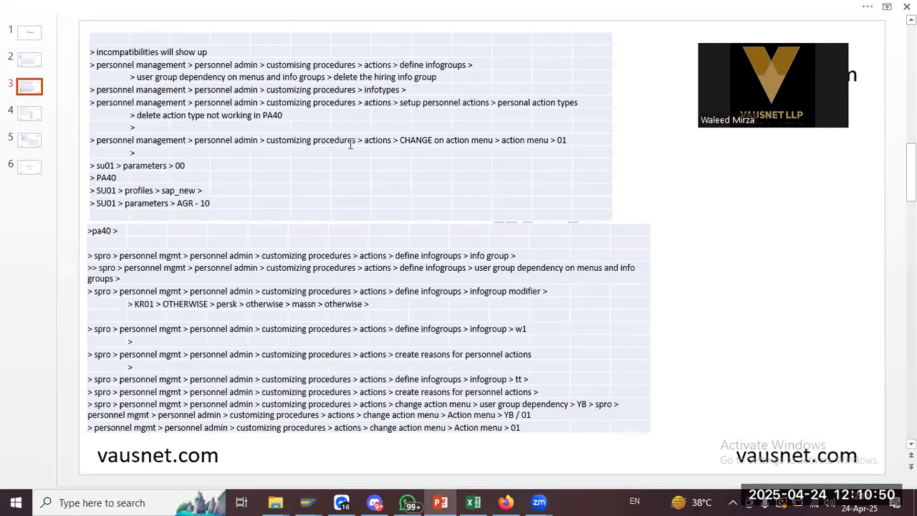
pyautogui.hotkey('alt', 'Tab')
pyautogui.hotkey('alt', 'Tab')
pyautogui.hotkey('alt', 'Tab')
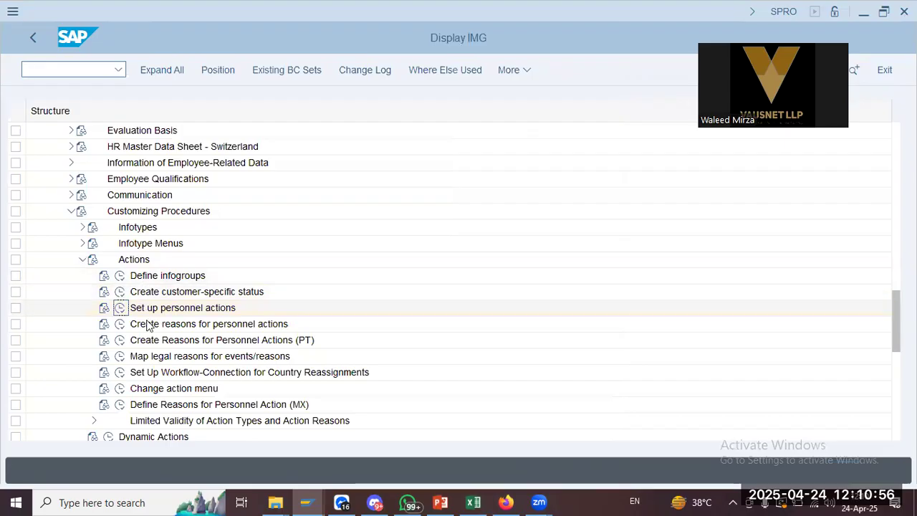
pyautogui.click(150, 388)
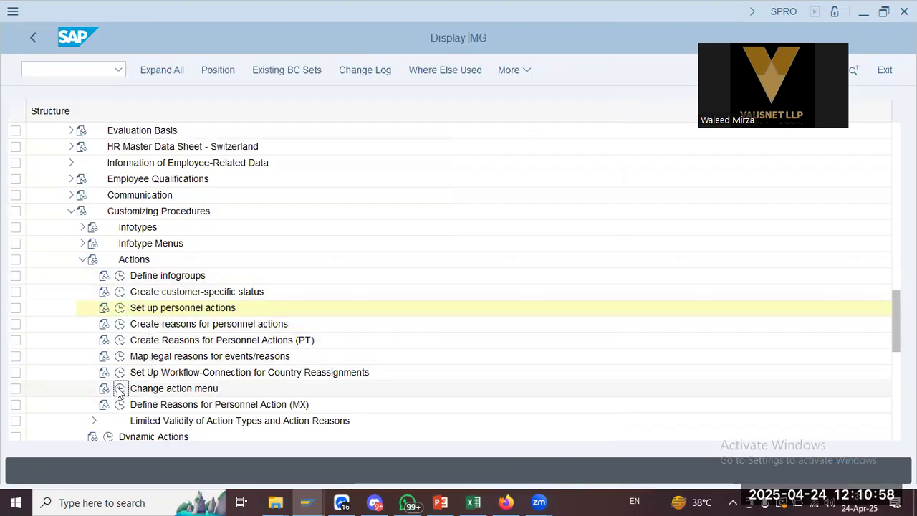
pyautogui.hotkey('alt', 'Tab')
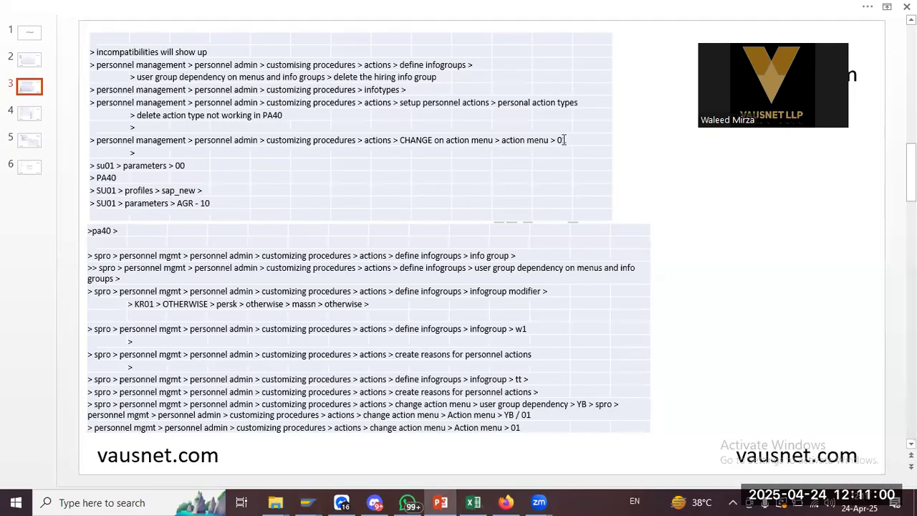
pyautogui.hotkey('alt', 'Tab')
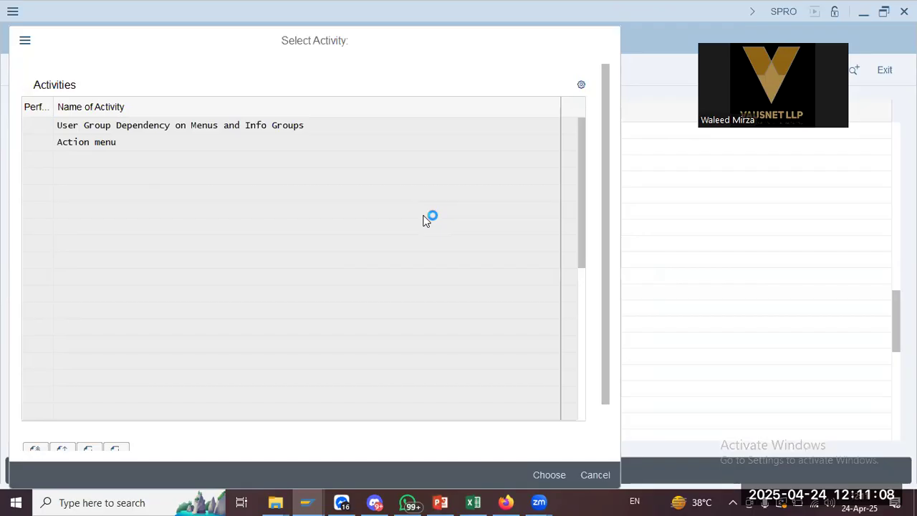
# Choose menu 01 Actions from the menu search list as the work area
pyautogui.hotkey('alt', 'Tab')
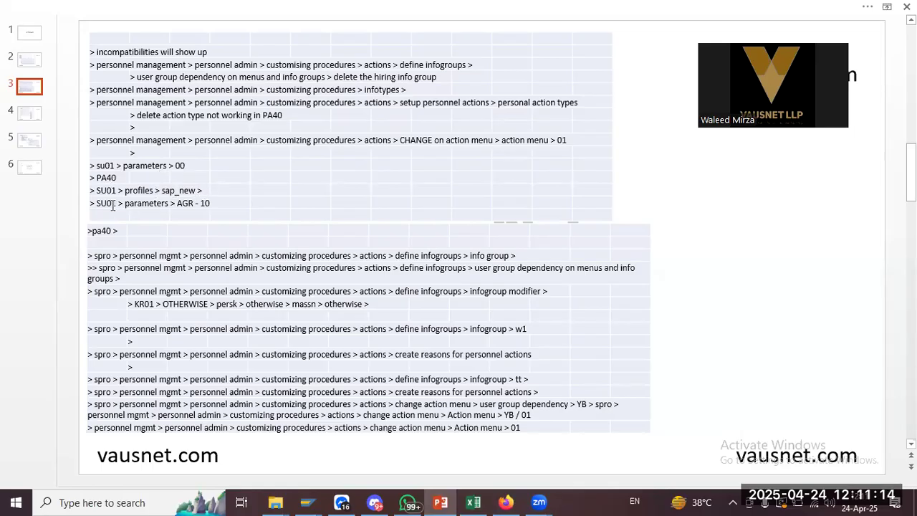
pyautogui.hotkey('alt', 'Tab')
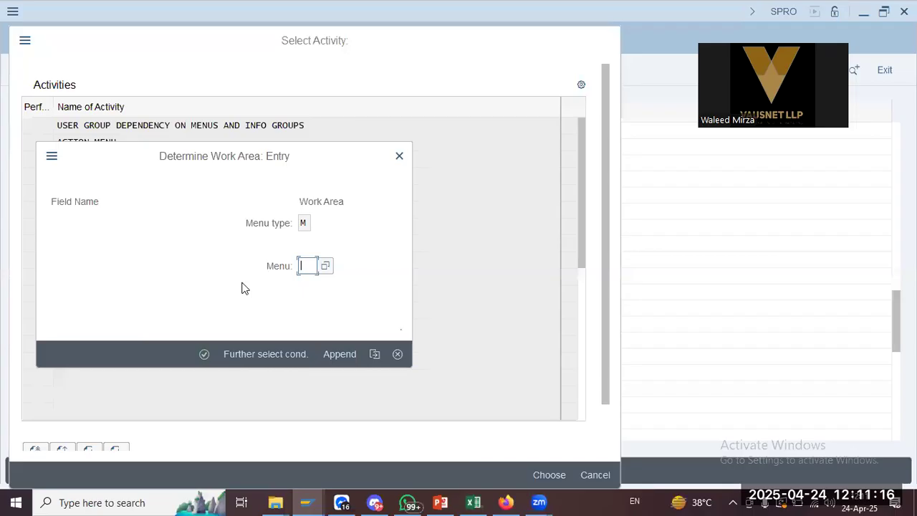
pyautogui.hotkey('alt', 'Tab')
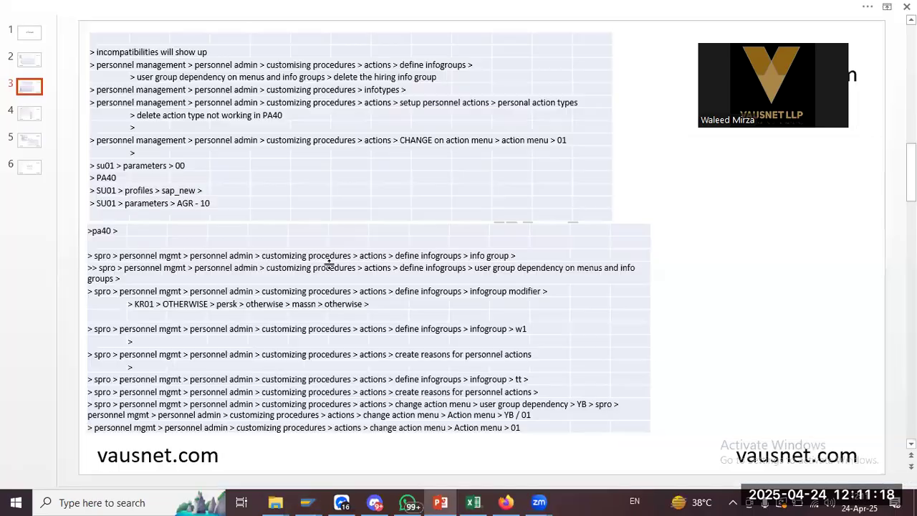
pyautogui.hotkey('alt', 'Tab')
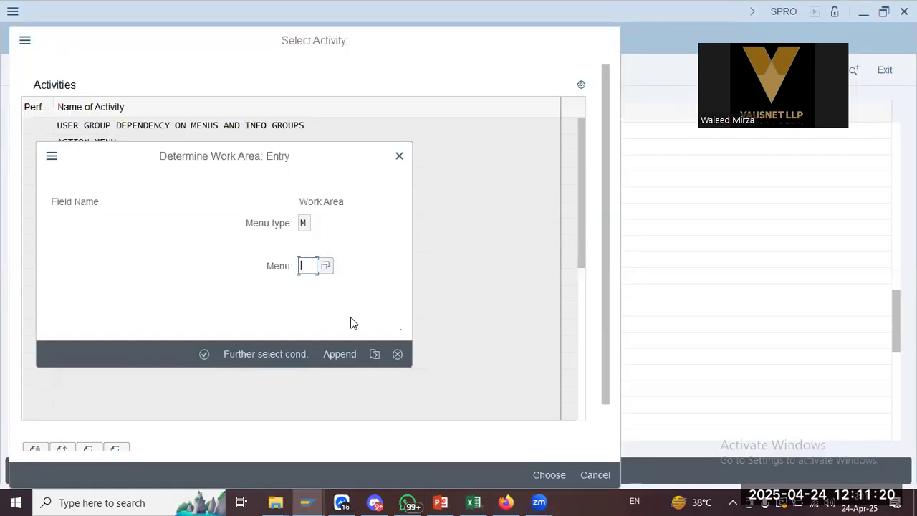
pyautogui.click(326, 266)
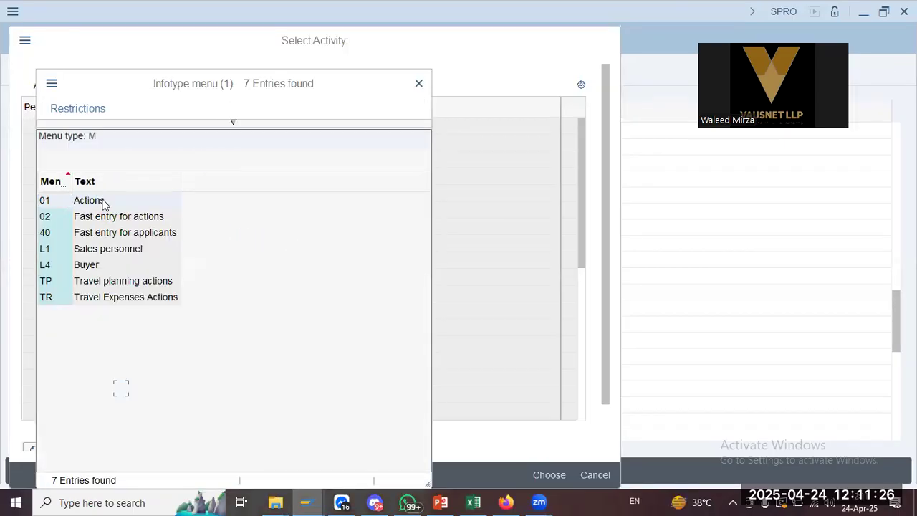
pyautogui.doubleClick(133, 205)
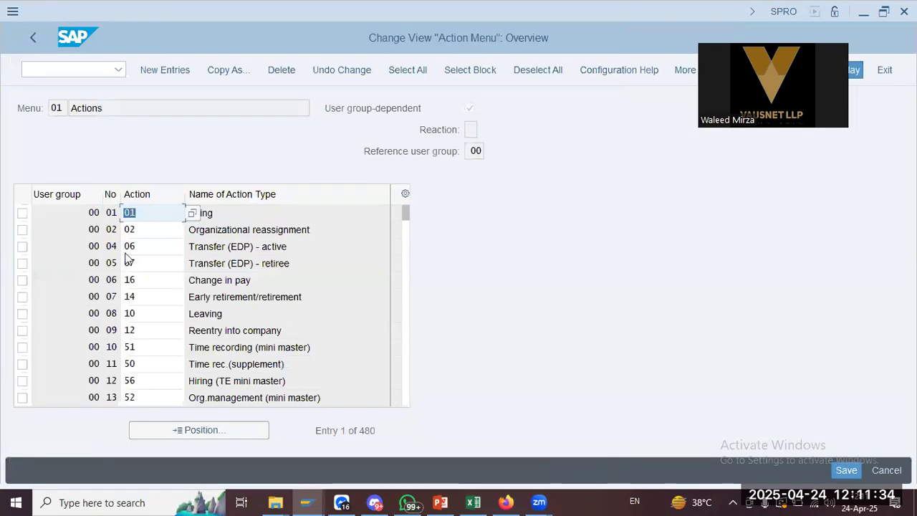
# Review menu 01's entries: Hiring as action 01 and the user group 00 action types
pyautogui.doubleClick(79, 213)
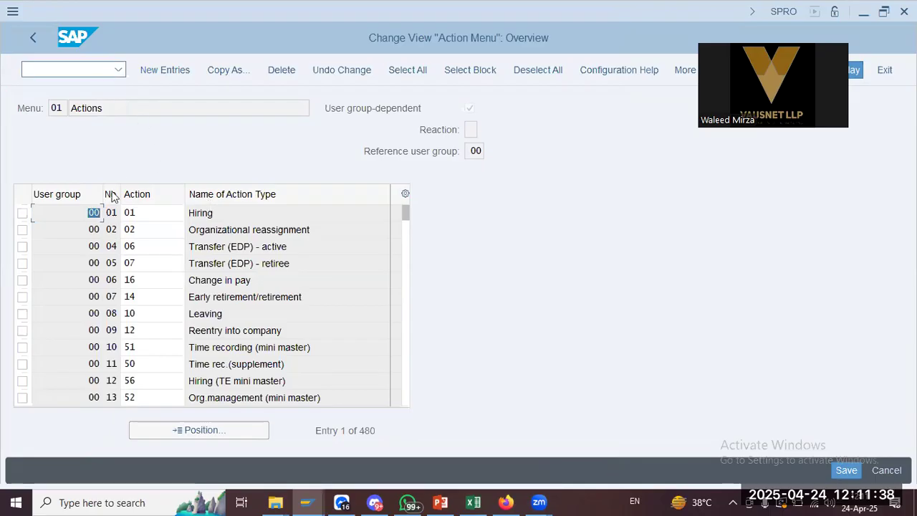
pyautogui.click(165, 217)
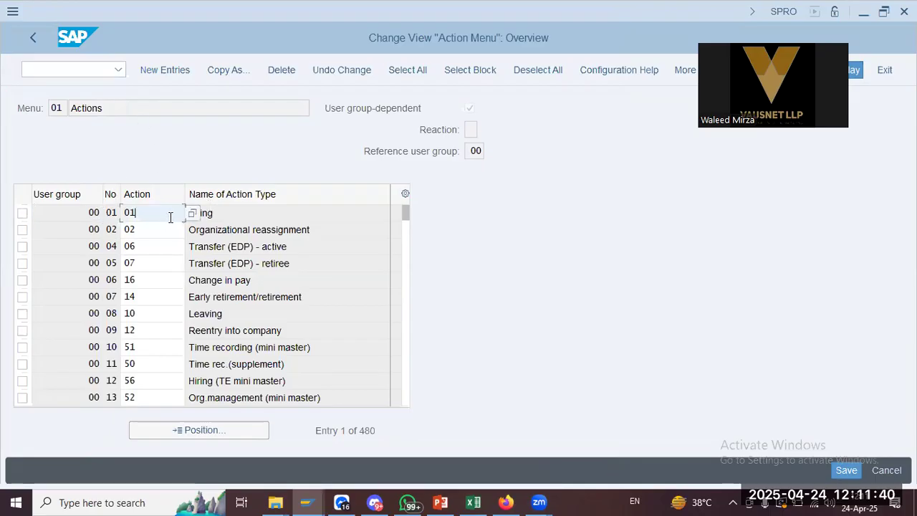
pyautogui.click(222, 215)
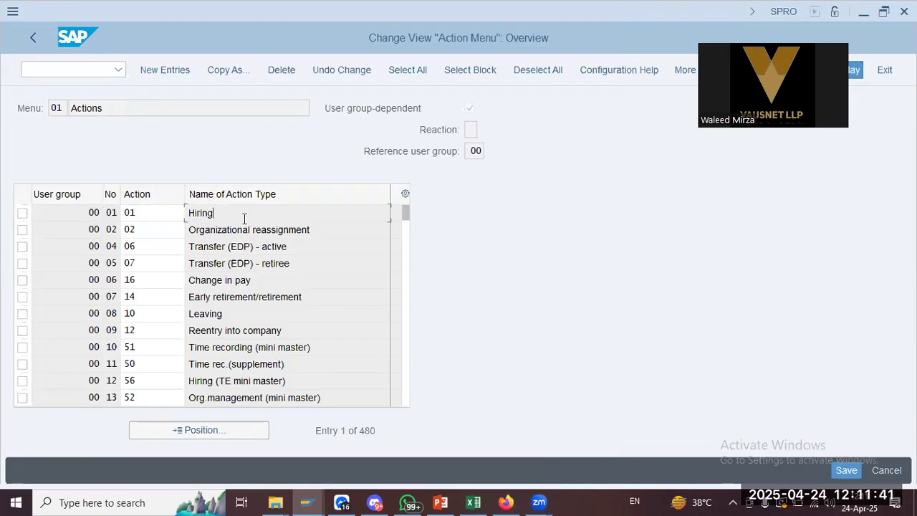
pyautogui.doubleClick(94, 212)
pyautogui.doubleClick(94, 246)
pyautogui.doubleClick(101, 279)
pyautogui.click(258, 279)
pyautogui.click(268, 317)
pyautogui.click(268, 366)
pyautogui.click(143, 213)
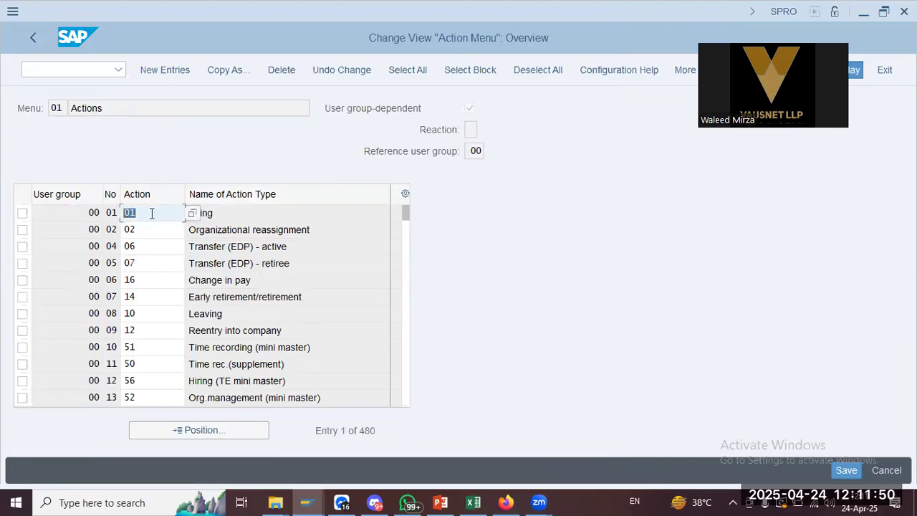
pyautogui.doubleClick(263, 213)
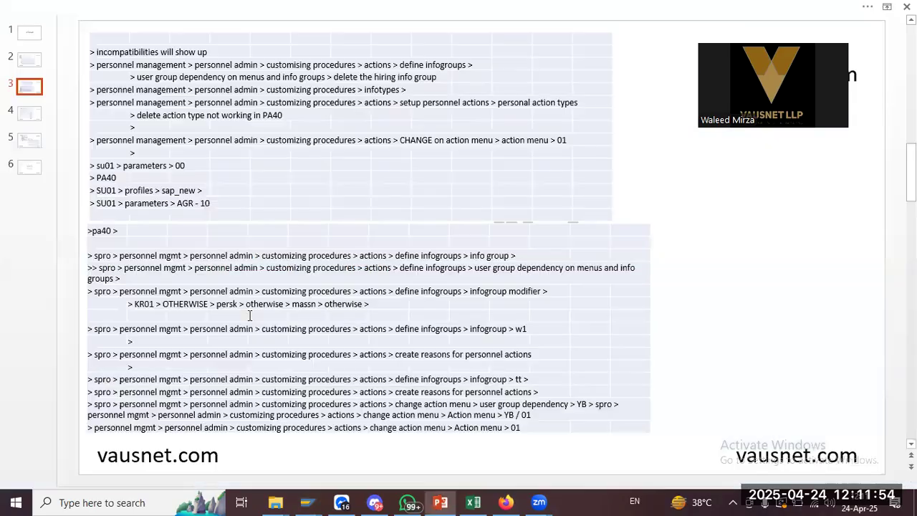
# Start user maintenance in a new session with /o su01
pyautogui.hotkey('alt', 'Tab')
pyautogui.hotkey('alt', 'Tab')
pyautogui.click(85, 72)
pyautogui.write('/o su01')
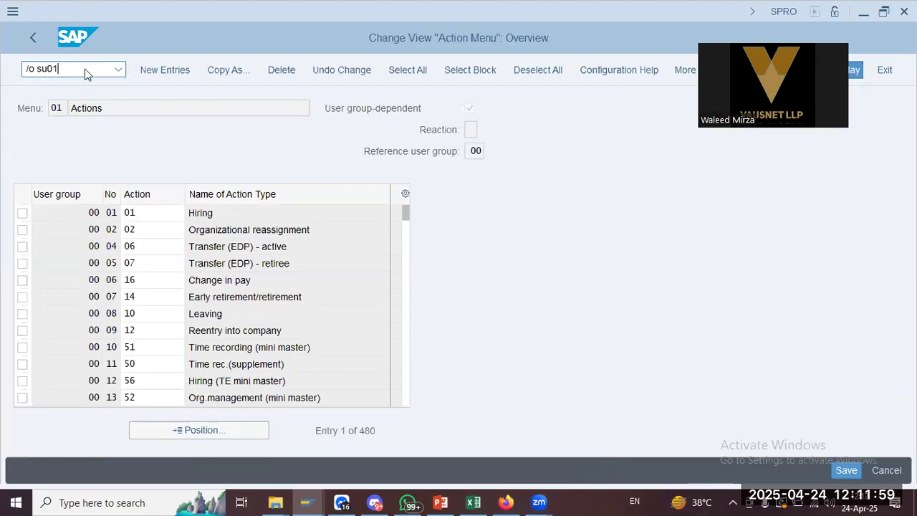
pyautogui.press('Return')
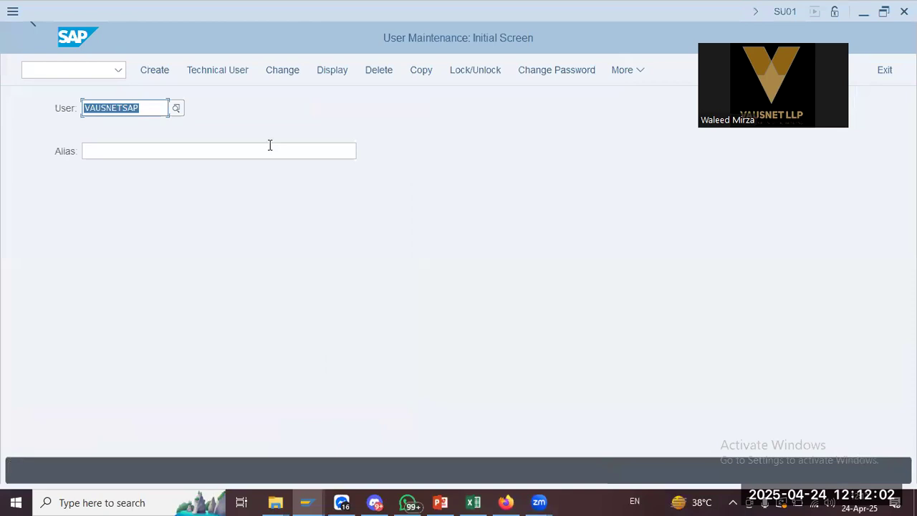
# Change the user's UGR parameter from 01 to 00 and save the user record
pyautogui.click(275, 73)
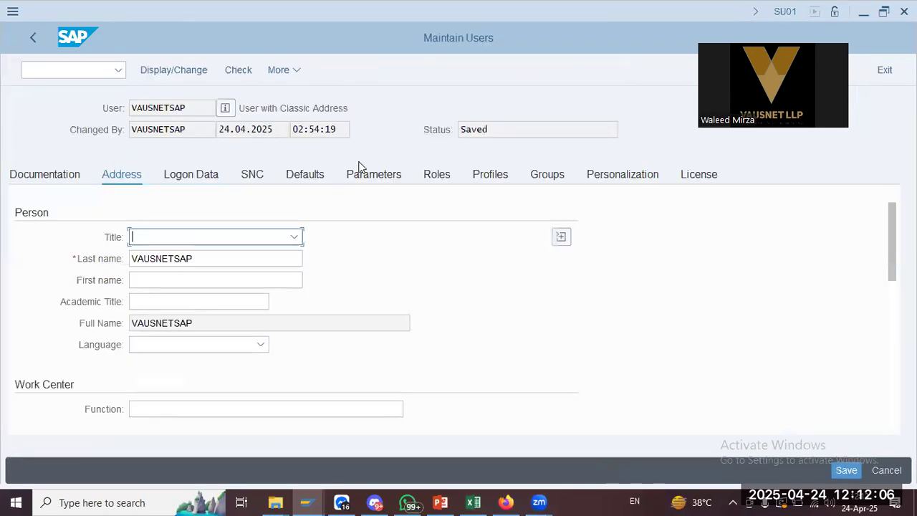
pyautogui.click(360, 179)
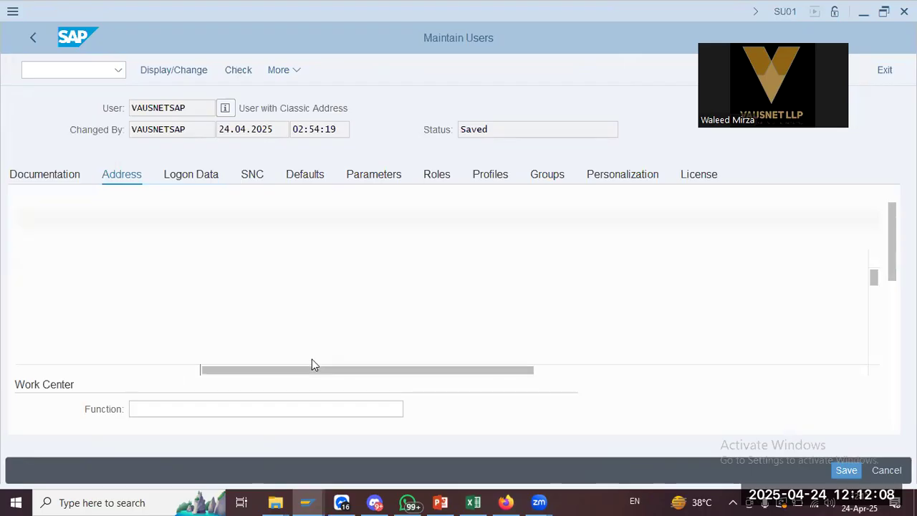
pyautogui.scroll(-5, 311, 362)
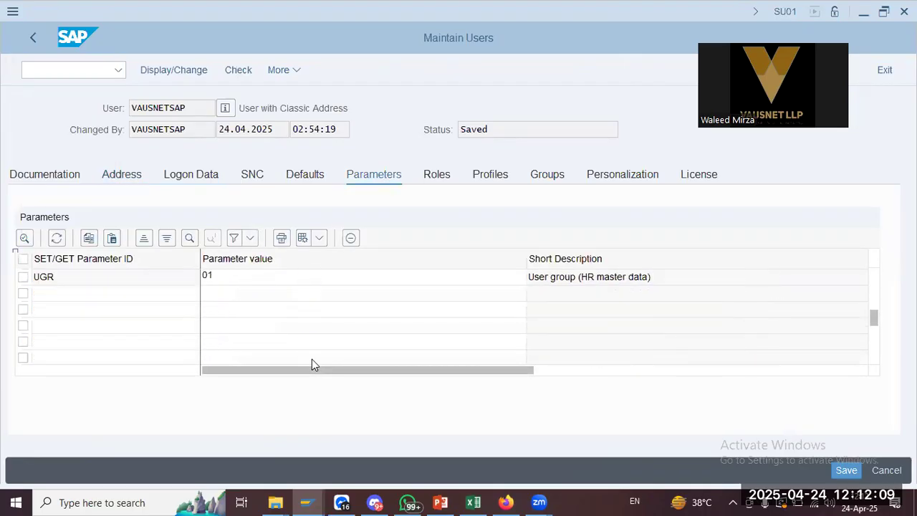
pyautogui.click(240, 280)
pyautogui.press('BackSpace')
pyautogui.write('0')
pyautogui.press('Return')
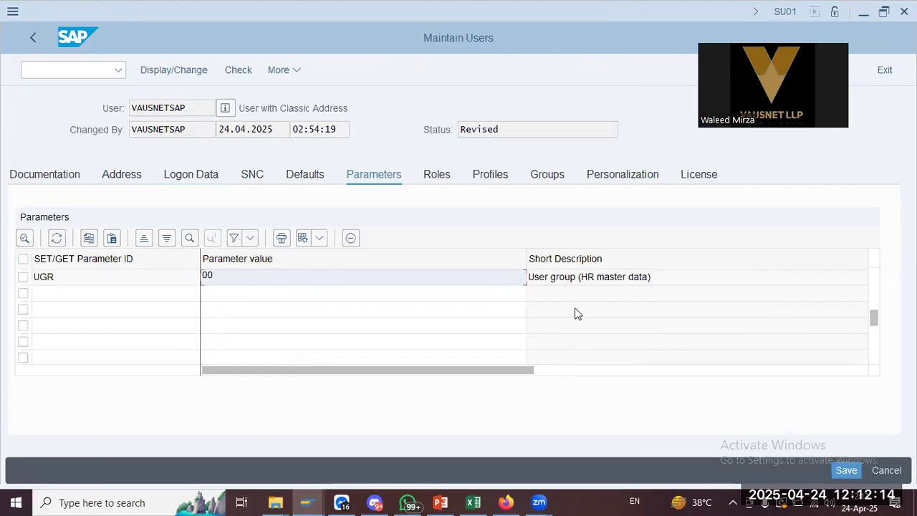
pyautogui.click(846, 470)
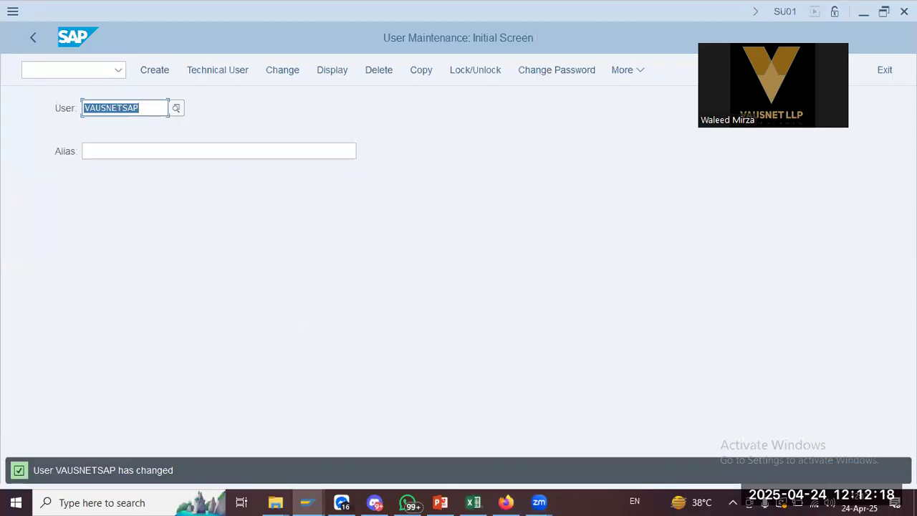
pyautogui.click(905, 12)
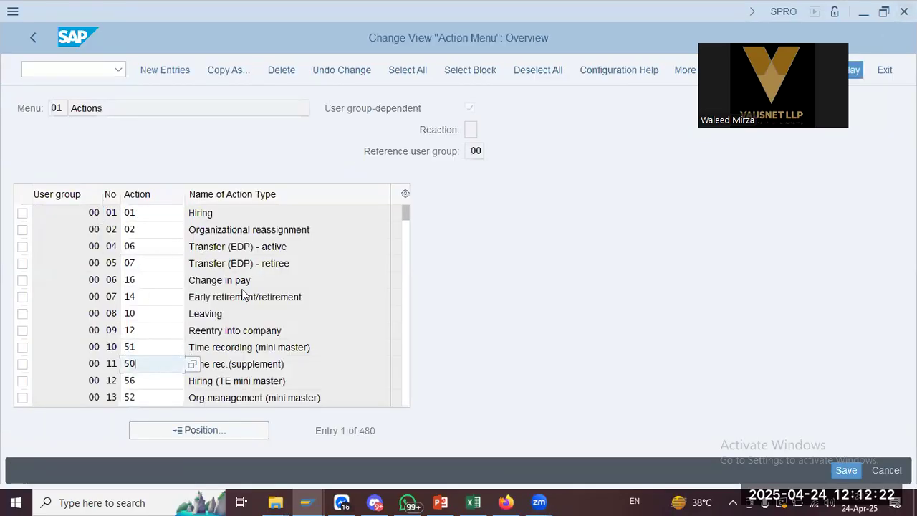
# Leave the action menu overview and close the Select Activity popup
pyautogui.click(244, 365)
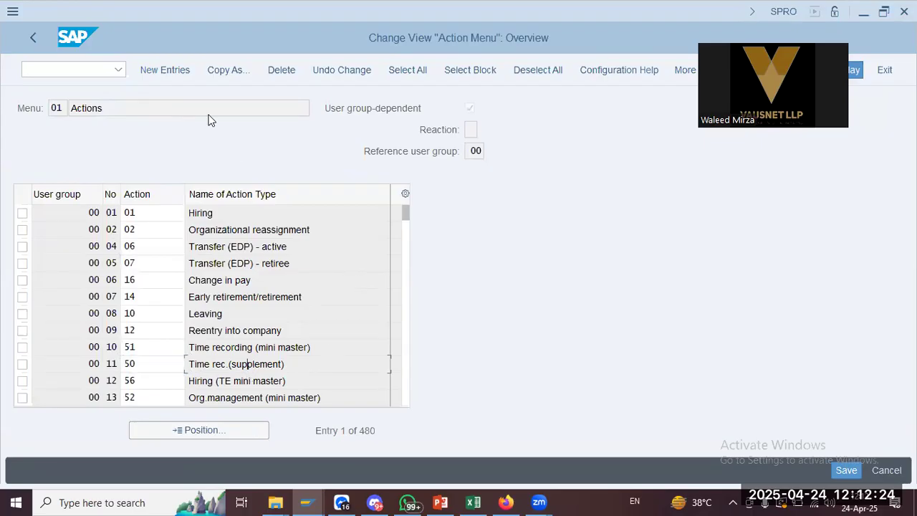
pyautogui.click(403, 112)
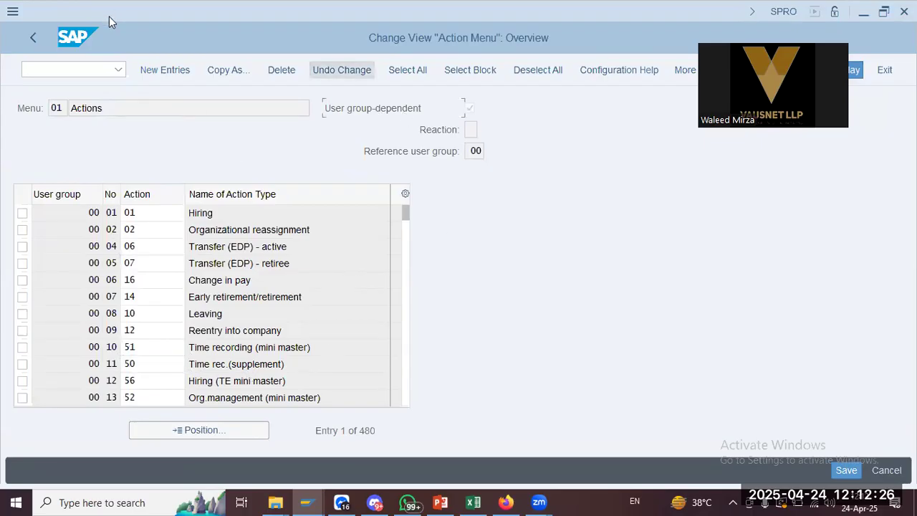
pyautogui.click(33, 37)
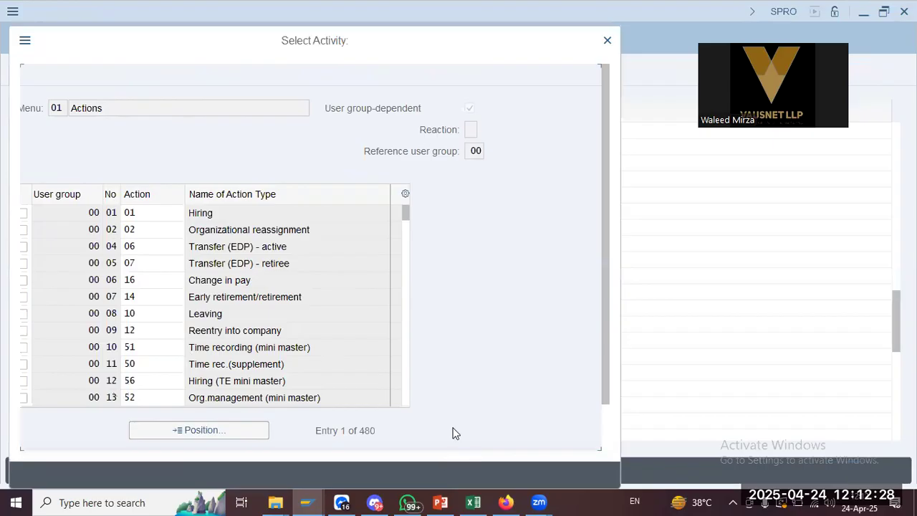
pyautogui.hotkey('alt', 'Tab')
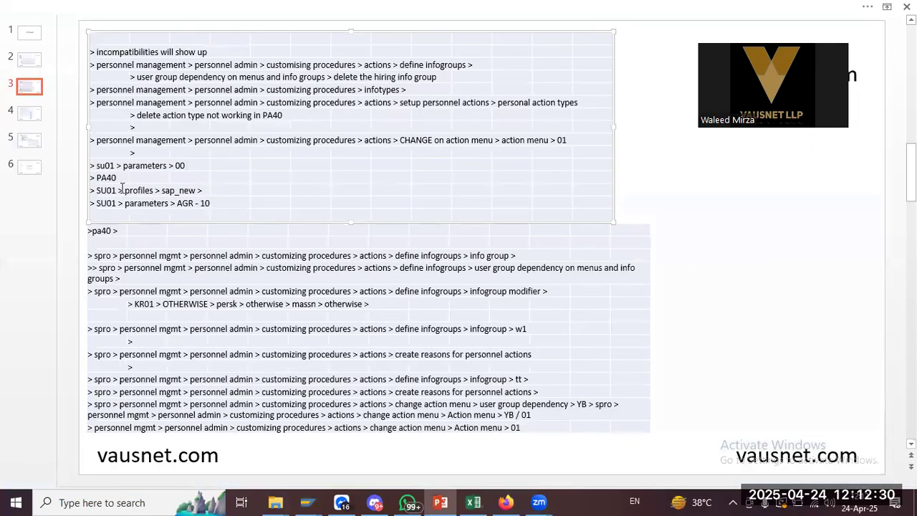
pyautogui.hotkey('alt', 'Tab')
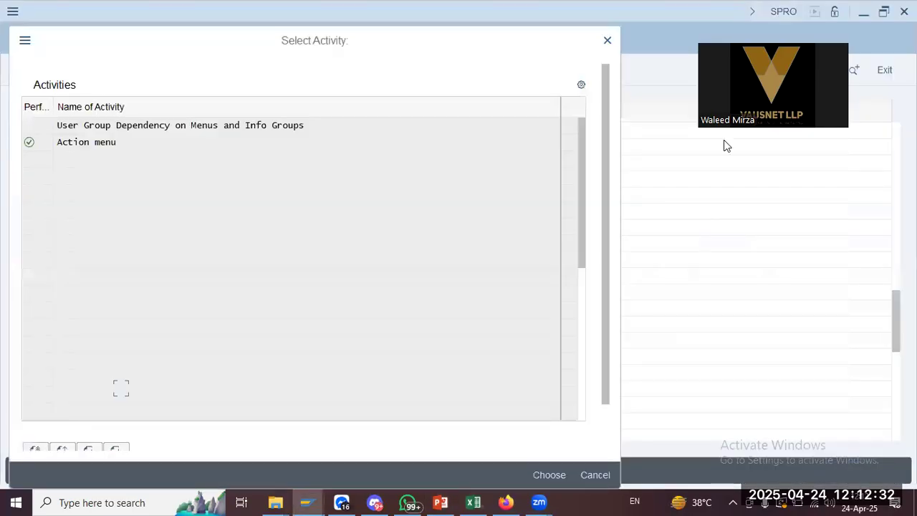
pyautogui.click(608, 41)
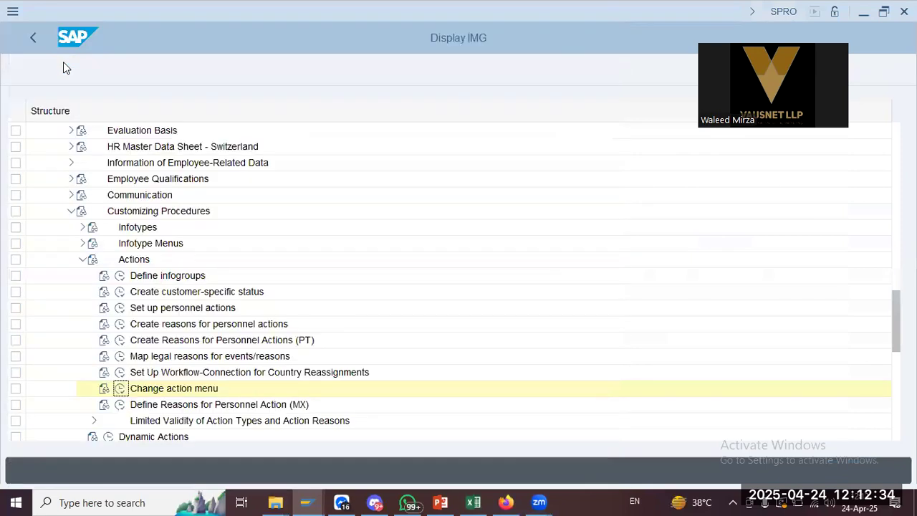
# Open Personnel Actions in a new session from the command field
pyautogui.click(70, 73)
pyautogui.write('/opa30')
pyautogui.press('Return')
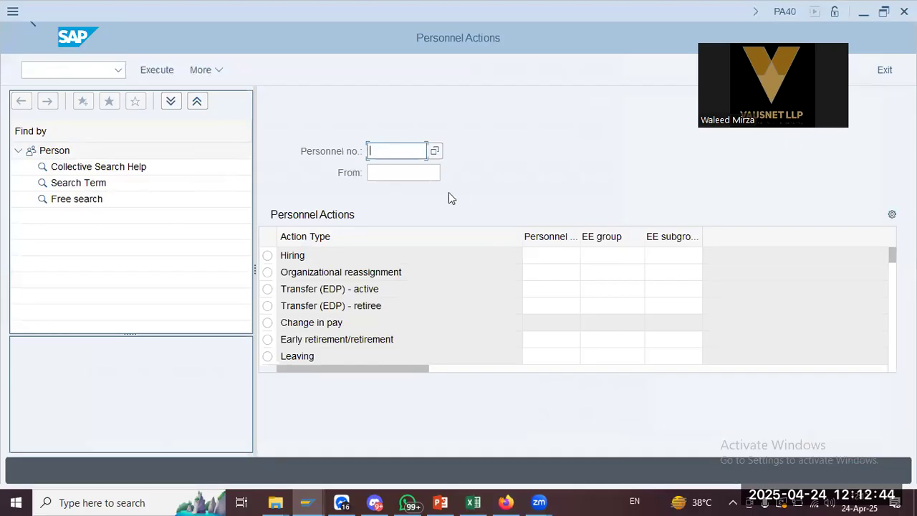
# Select the Hiring action and look up personnel number 215 through the search help
pyautogui.click(373, 252)
pyautogui.click(421, 148)
pyautogui.click(434, 150)
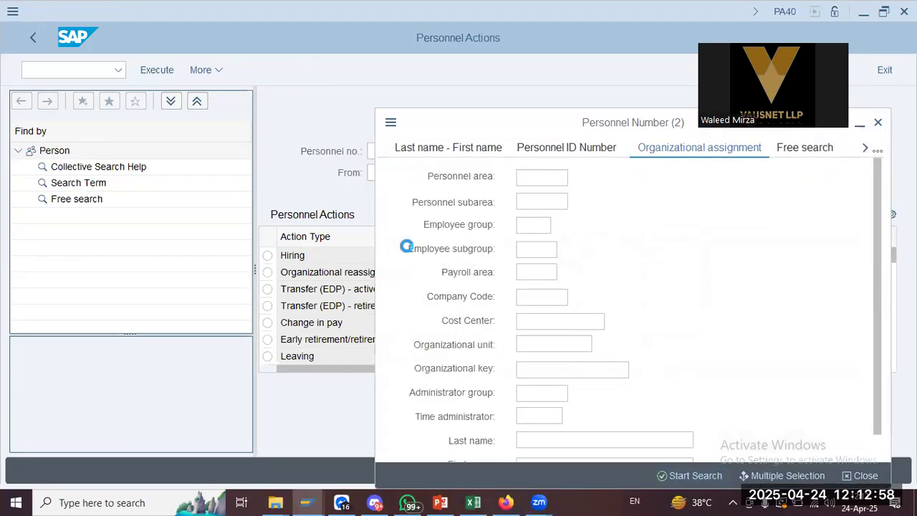
pyautogui.hotkey('alt', 'Tab')
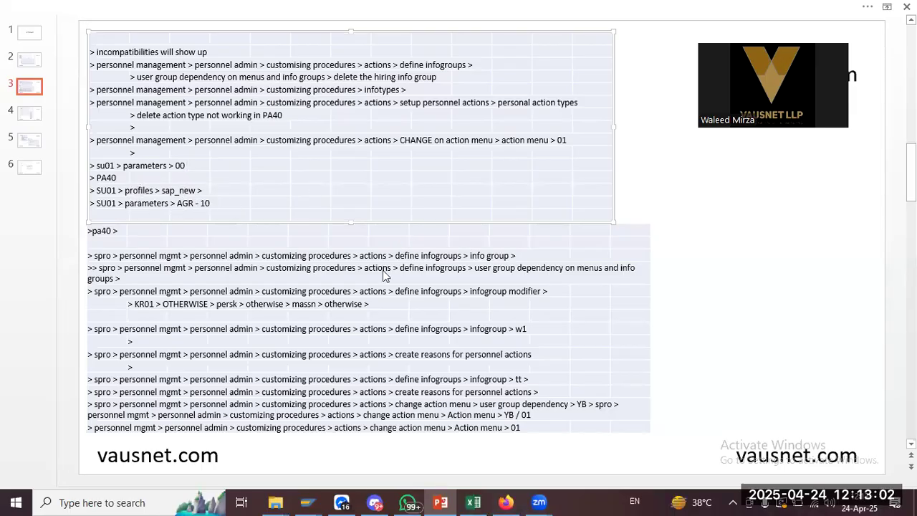
pyautogui.hotkey('alt', 'Tab')
pyautogui.press('Escape')
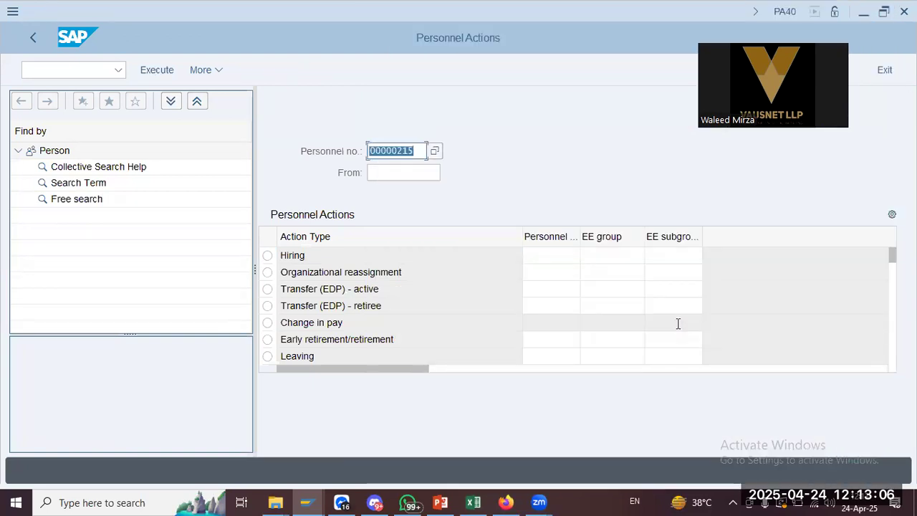
pyautogui.click(679, 327)
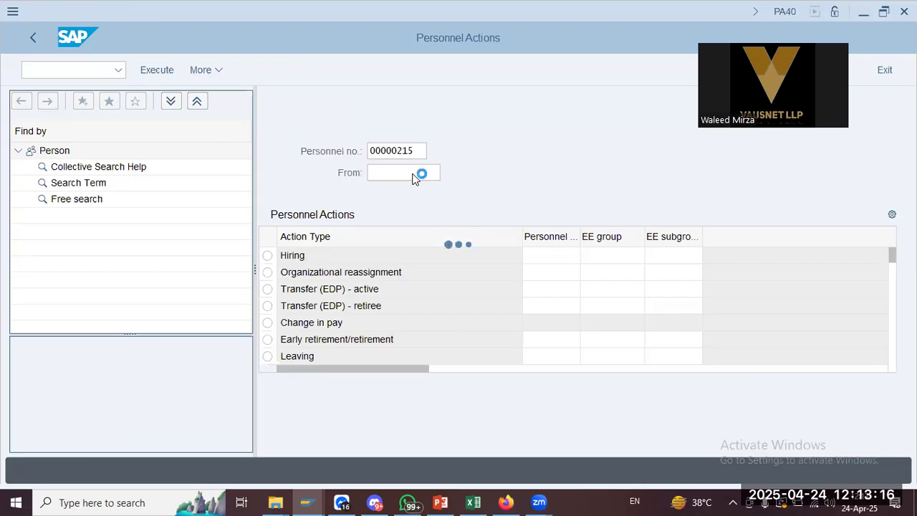
# Load employee 215's details and set the From date to 01.01.2025
pyautogui.click(418, 193)
pyautogui.click(425, 214)
pyautogui.click(641, 193)
pyautogui.click(393, 243)
pyautogui.write('01.01.2025')
pyautogui.press('Return')
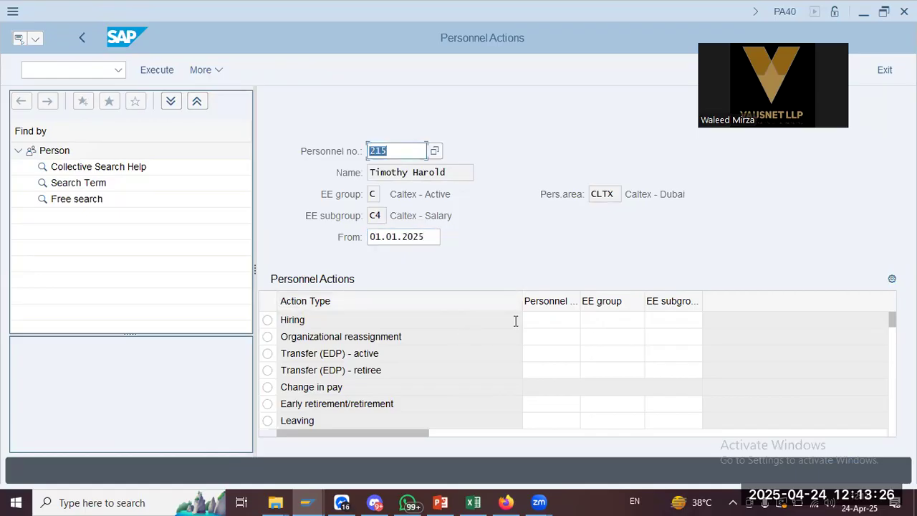
# Set personnel area CLTX Caltex - Dubai and employee group C Caltex - Active for Hiring
pyautogui.click(562, 323)
pyautogui.click(587, 322)
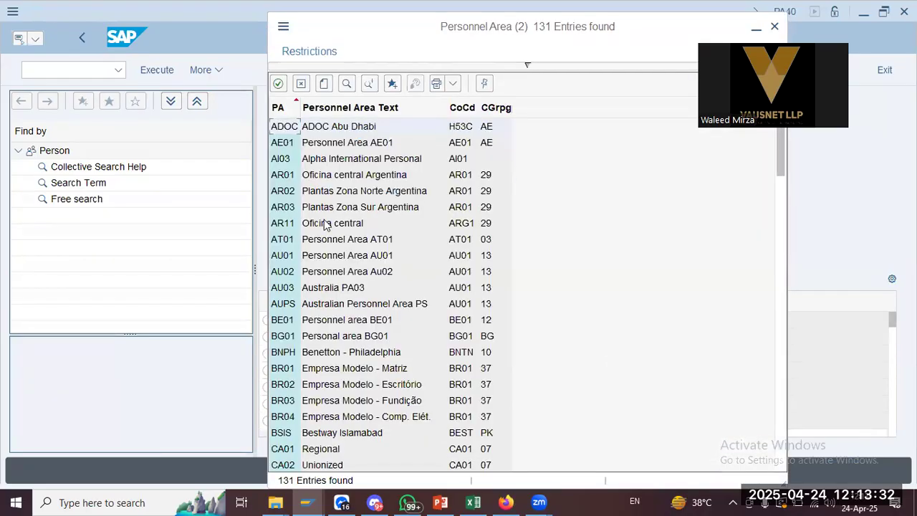
pyautogui.scroll(-1, 318, 383)
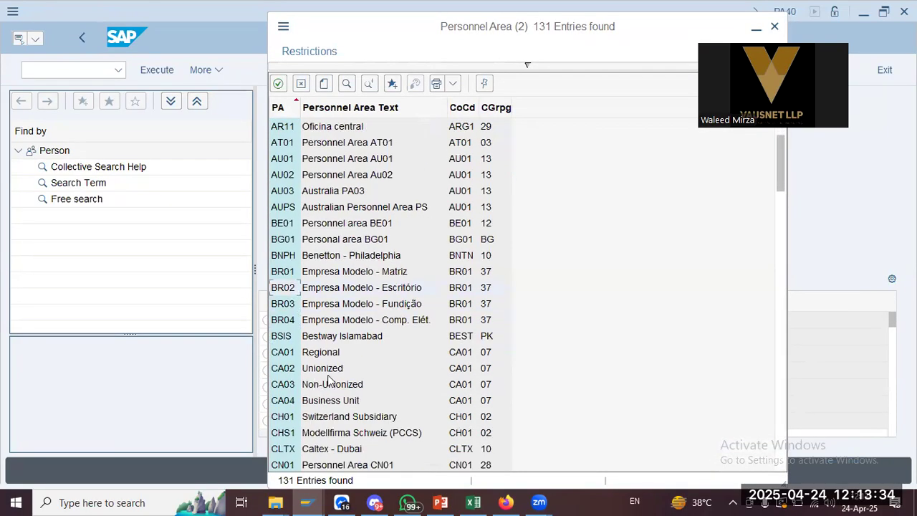
pyautogui.scroll(-3, 319, 382)
pyautogui.doubleClick(347, 351)
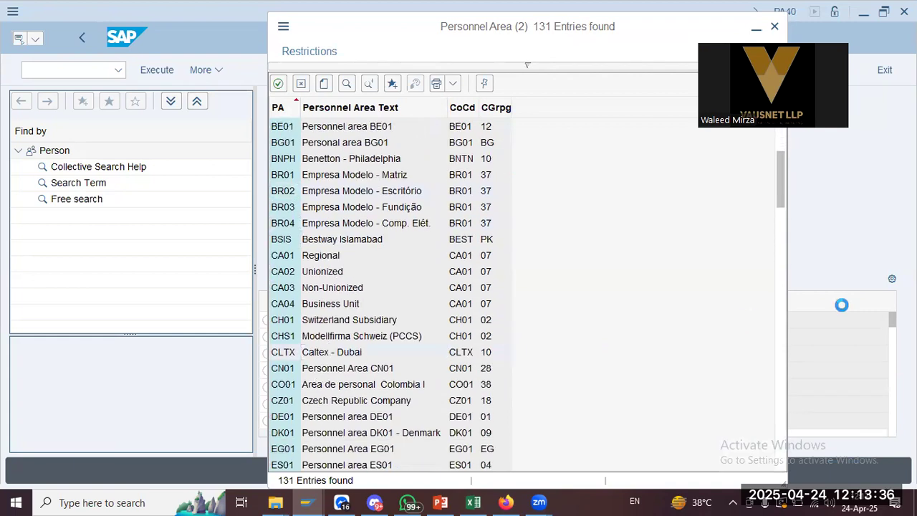
pyautogui.click(611, 322)
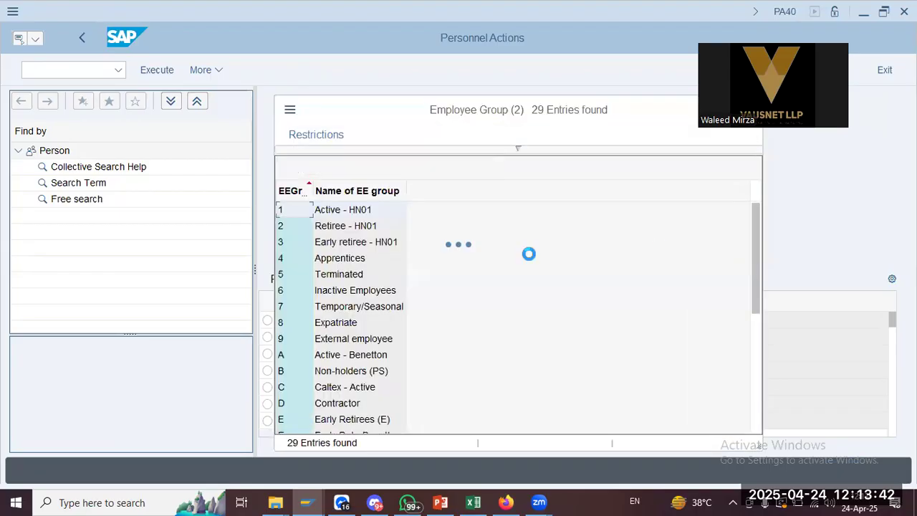
pyautogui.doubleClick(358, 387)
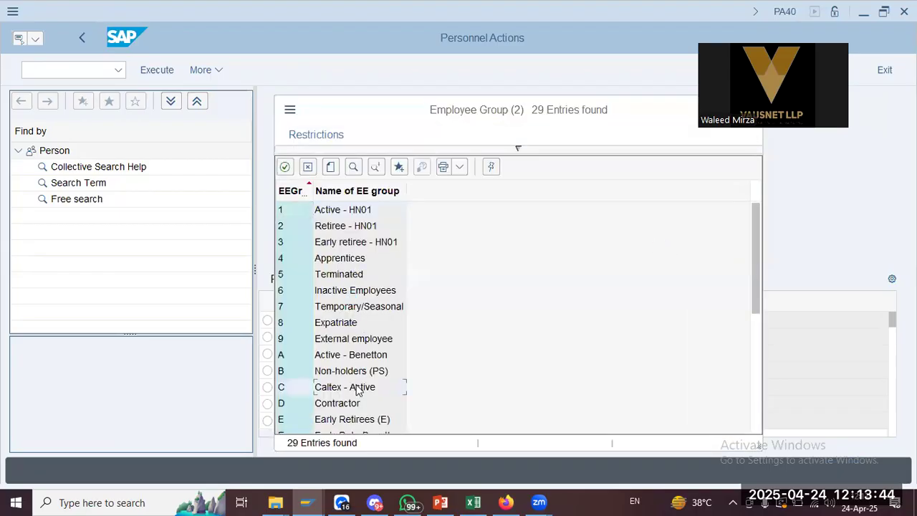
# Pick subgroup C4 Caltex - Salary, select Hiring, and execute the action
pyautogui.click(665, 320)
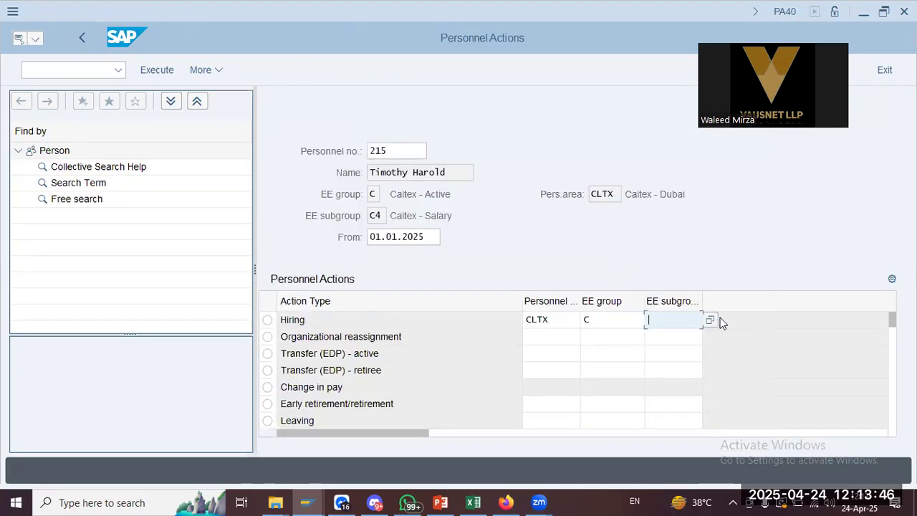
pyautogui.click(711, 320)
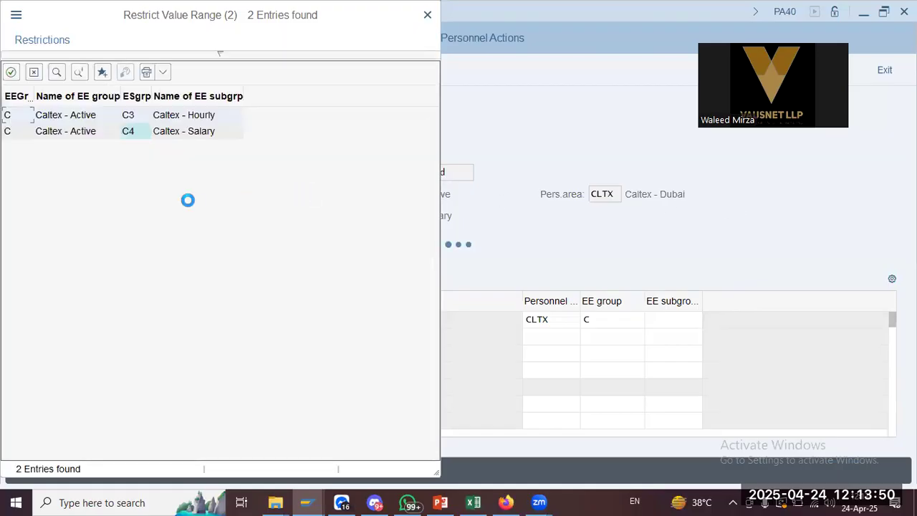
pyautogui.click(210, 115)
pyautogui.doubleClick(209, 132)
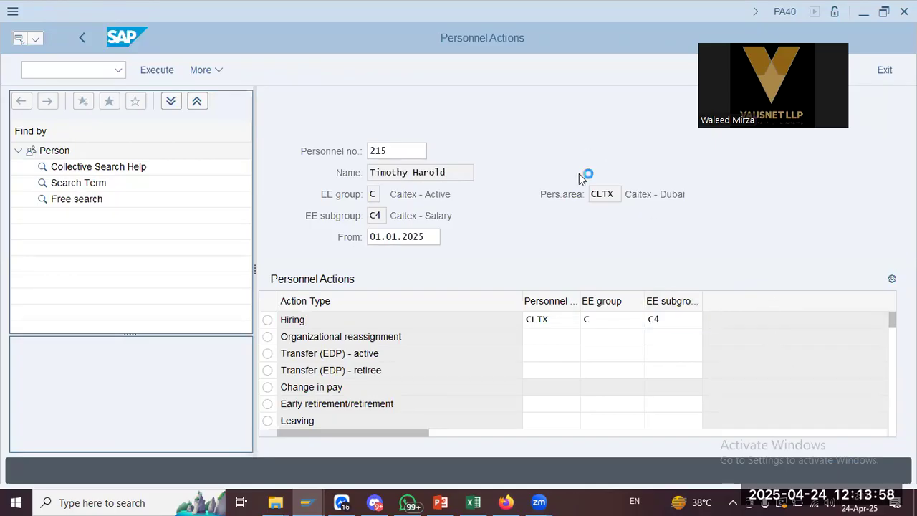
pyautogui.click(268, 320)
pyautogui.click(157, 70)
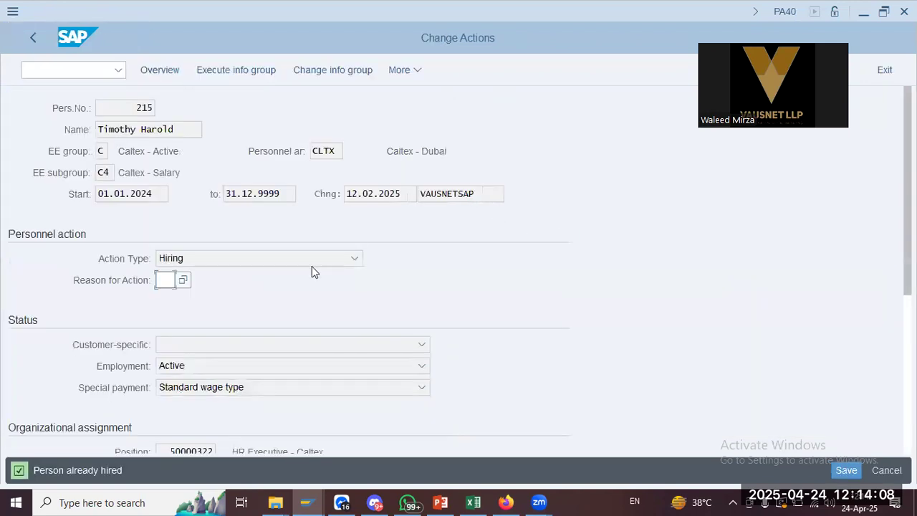
# Browse the Reason for Action list and close it without choosing a reason
pyautogui.click(181, 274)
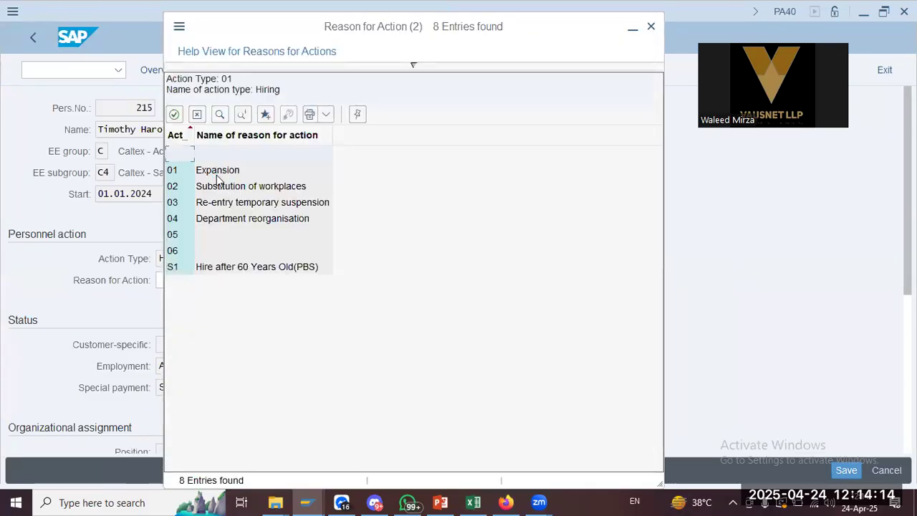
pyautogui.click(225, 219)
pyautogui.click(281, 272)
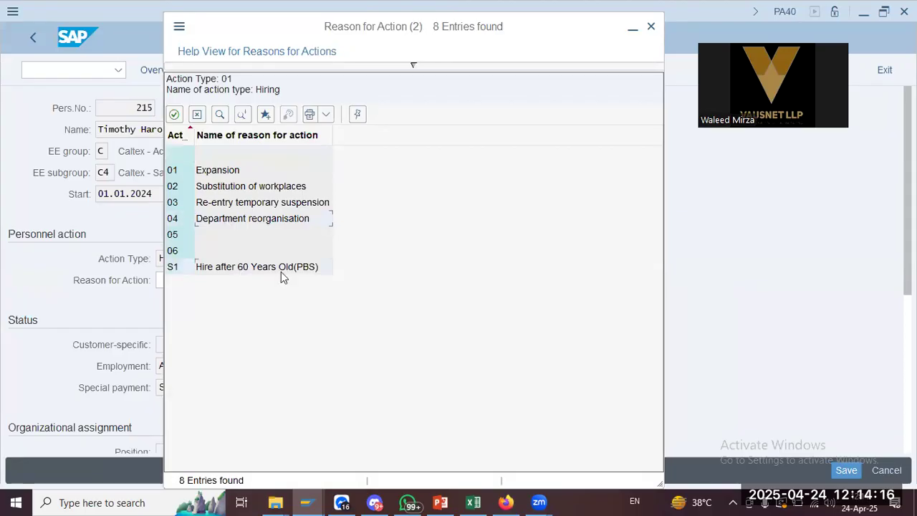
pyautogui.click(651, 29)
# Save the hiring action with the reason left blank and bring up the PowerPoint notes
pyautogui.click(171, 280)
pyautogui.scroll(-5, 258, 359)
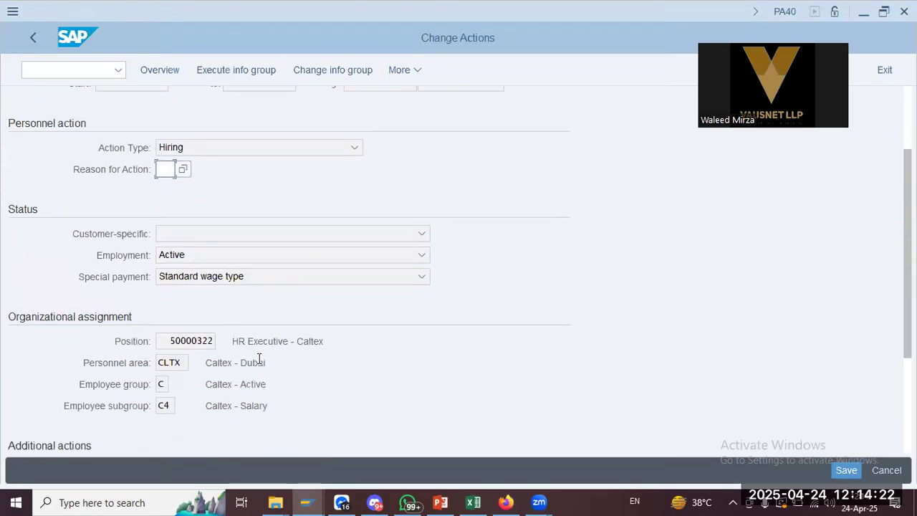
pyautogui.scroll(1, 258, 358)
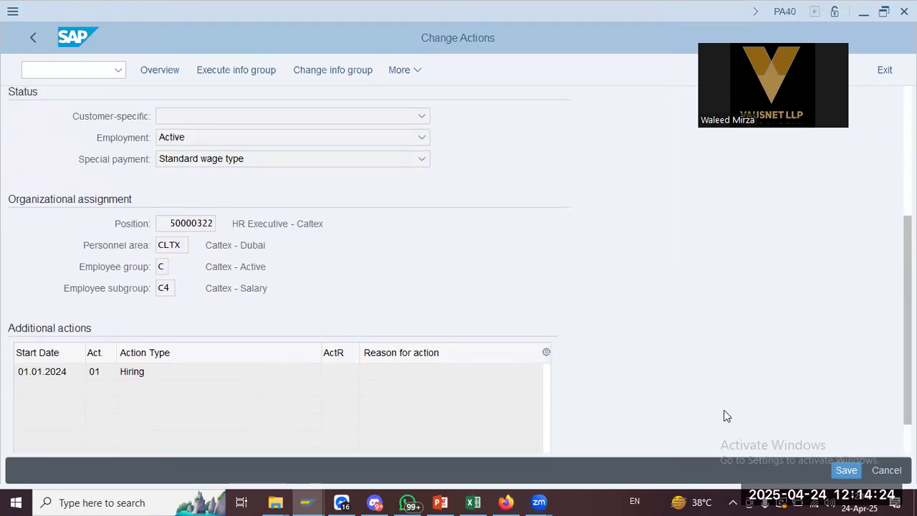
pyautogui.click(848, 471)
pyautogui.hotkey('alt', 'Tab')
pyautogui.hotkey('alt', 'Tab')
pyautogui.hotkey('alt', 'Tab')
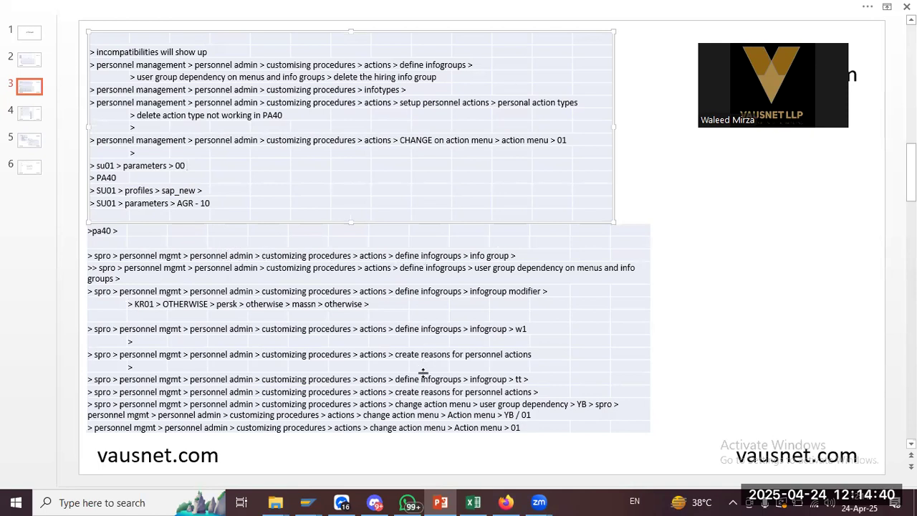
# Run the Define infogroups activity from the customizing (IMG) window
pyautogui.hotkey('alt', 'Tab')
pyautogui.hotkey('alt', 'Tab')
pyautogui.press('Tab')
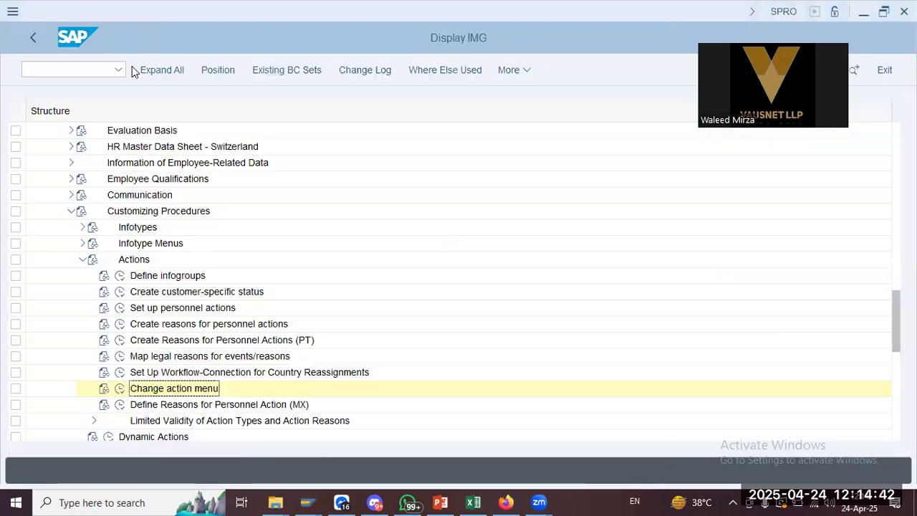
pyautogui.click(119, 277)
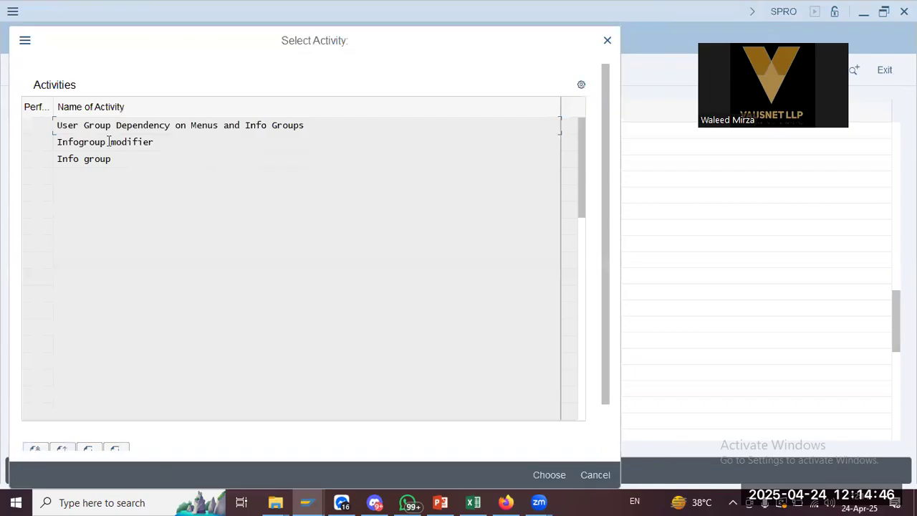
pyautogui.hotkey('alt', 'Tab')
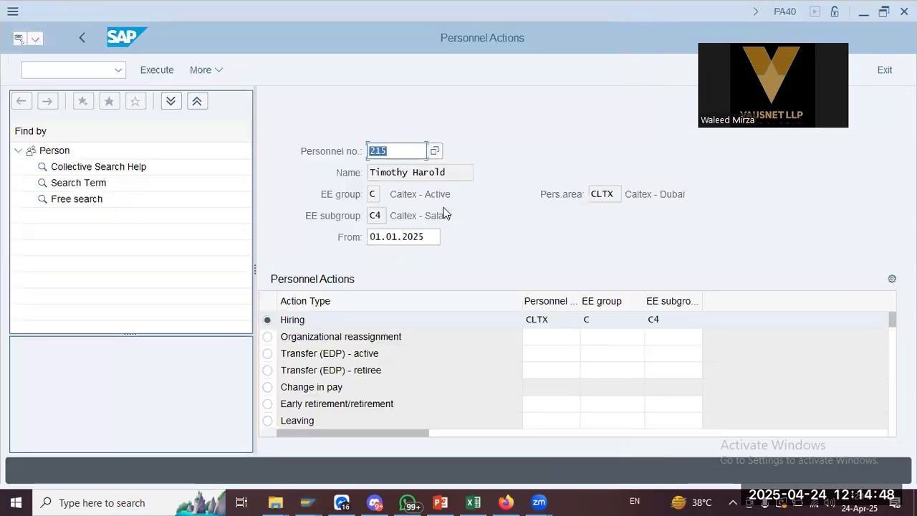
pyautogui.hotkey('alt', 'Tab')
pyautogui.hotkey('alt', 'Tab')
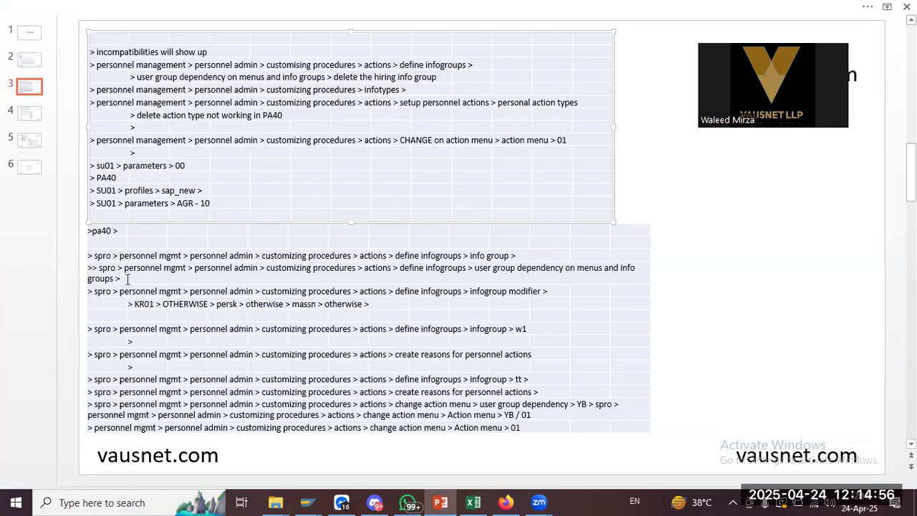
# Open the value list of 184 info group numbers for the work-area Info group field
pyautogui.hotkey('alt', 'Tab')
pyautogui.hotkey('alt', 'Tab')
pyautogui.hotkey('alt', 'Tab')
pyautogui.press('Tab')
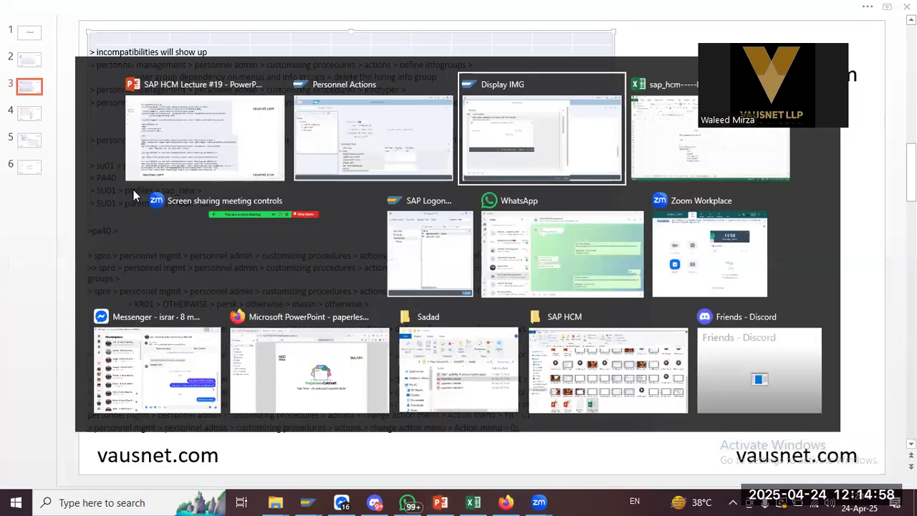
pyautogui.click(313, 223)
pyautogui.click(324, 224)
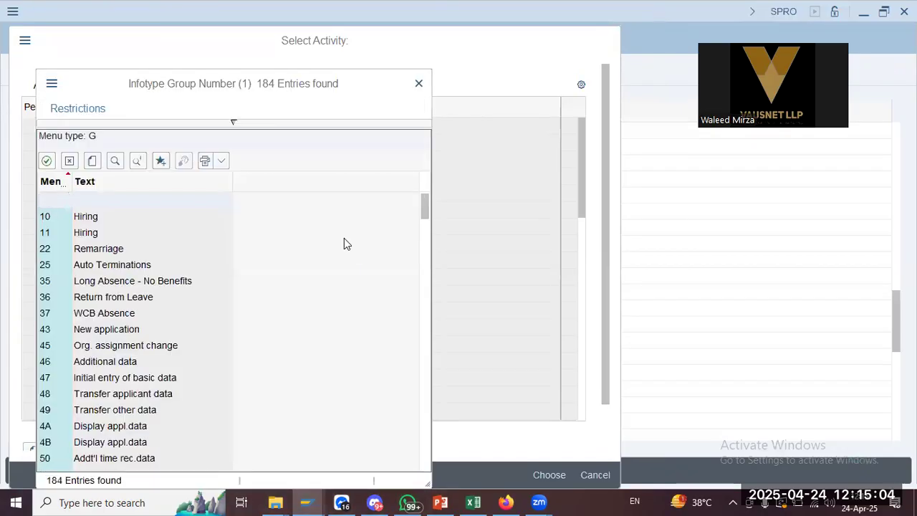
# Pick info group 10 (Hiring) from the value list and confirm it as the work area
pyautogui.doubleClick(101, 213)
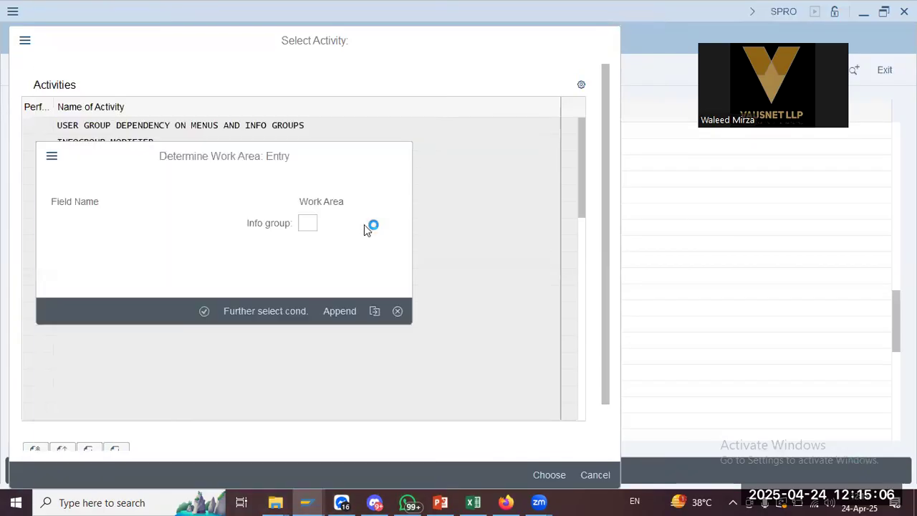
pyautogui.click(204, 312)
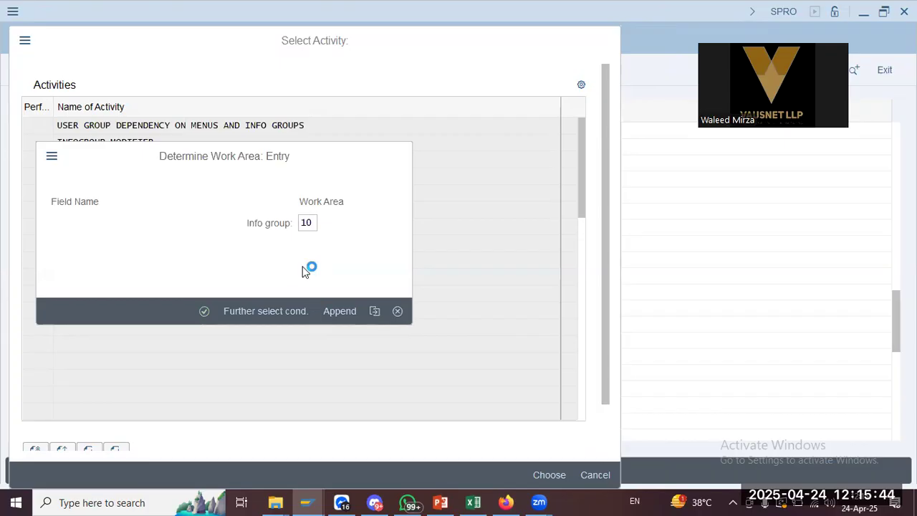
pyautogui.hotkey('alt', 'Tab')
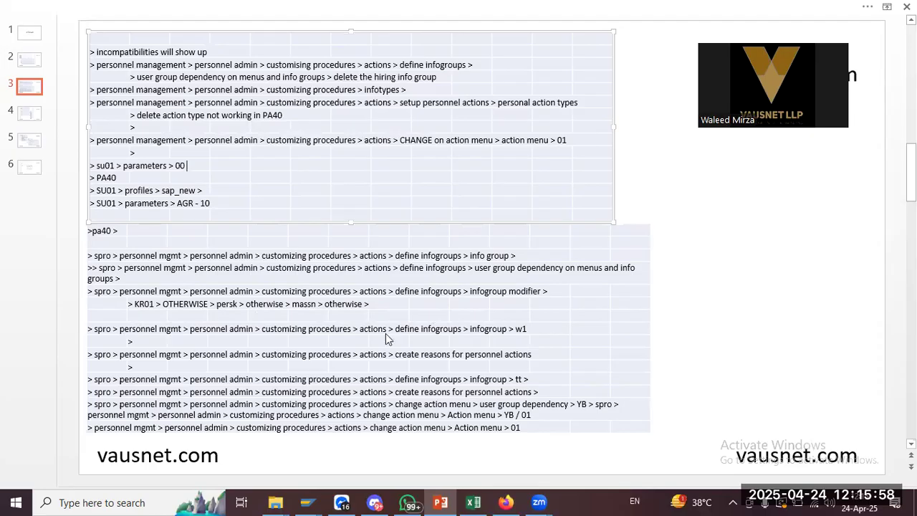
# Switch between the PowerPoint notes and the SAP work-area prompt, ending in SAP
pyautogui.hotkey('alt', 'Tab')
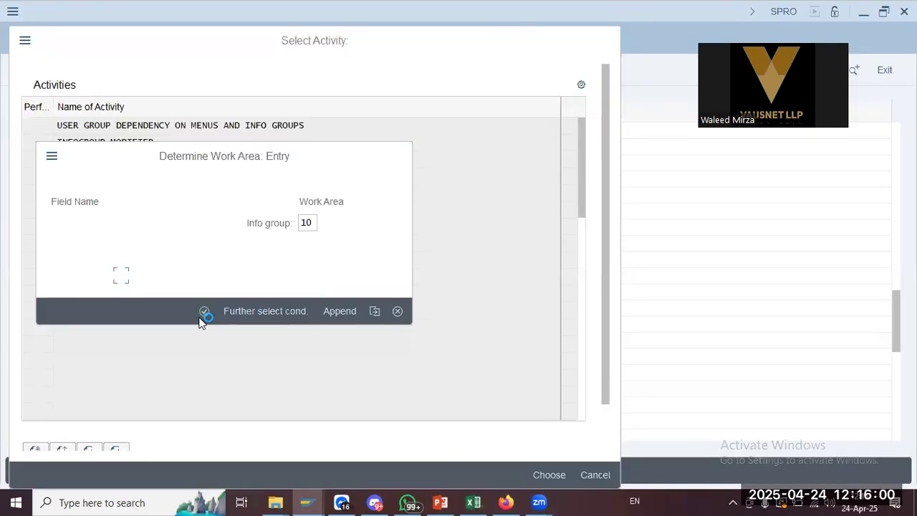
pyautogui.hotkey('alt', 'Tab')
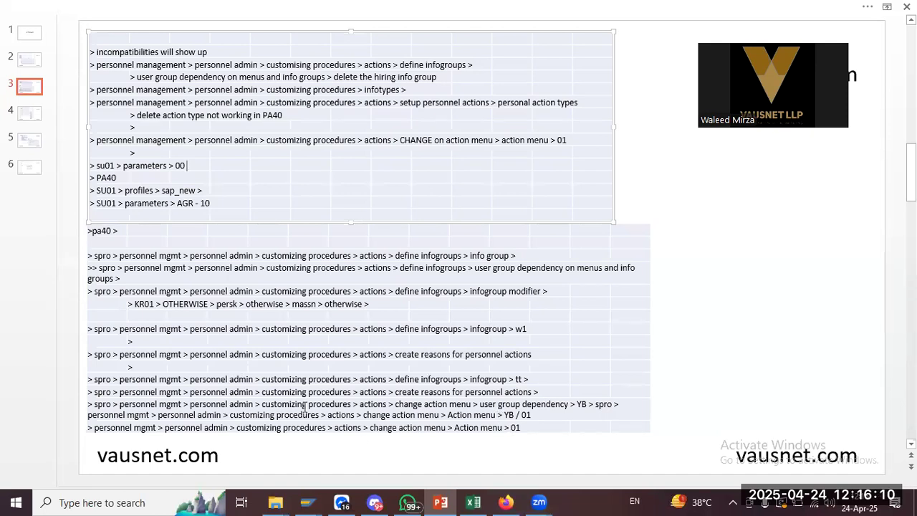
pyautogui.hotkey('alt', 'Tab')
pyautogui.hotkey('alt', 'Tab')
pyautogui.hotkey('alt', 'Tab')
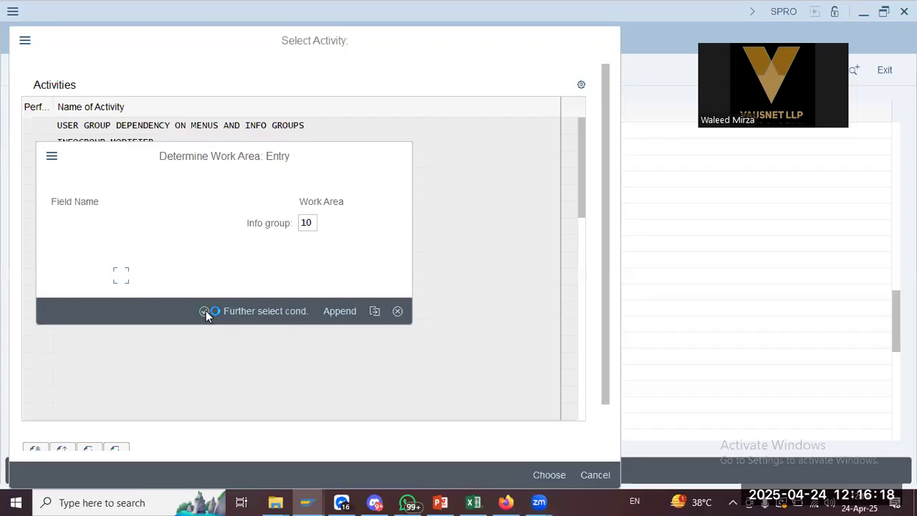
# Check the Personnel Actions and SAP Logon windows, then return to the Determine Work Area prompt
pyautogui.moveTo(307, 503)
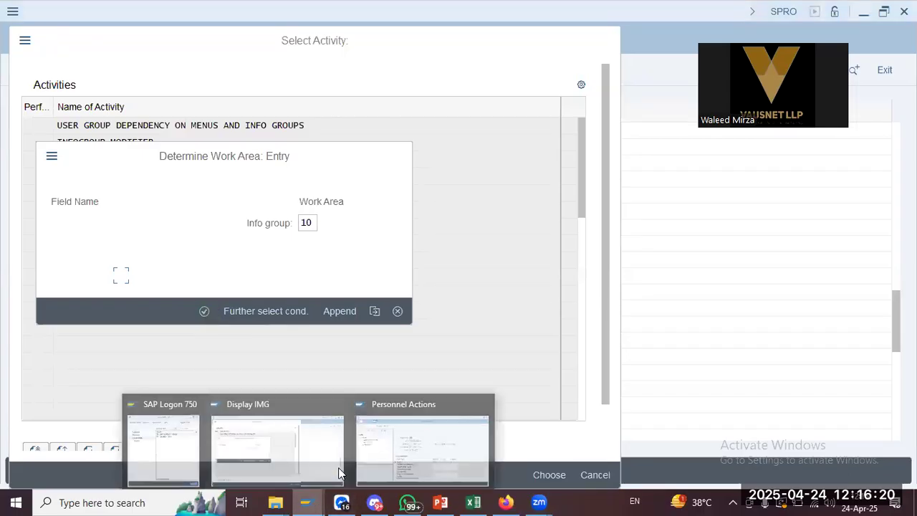
pyautogui.click(369, 446)
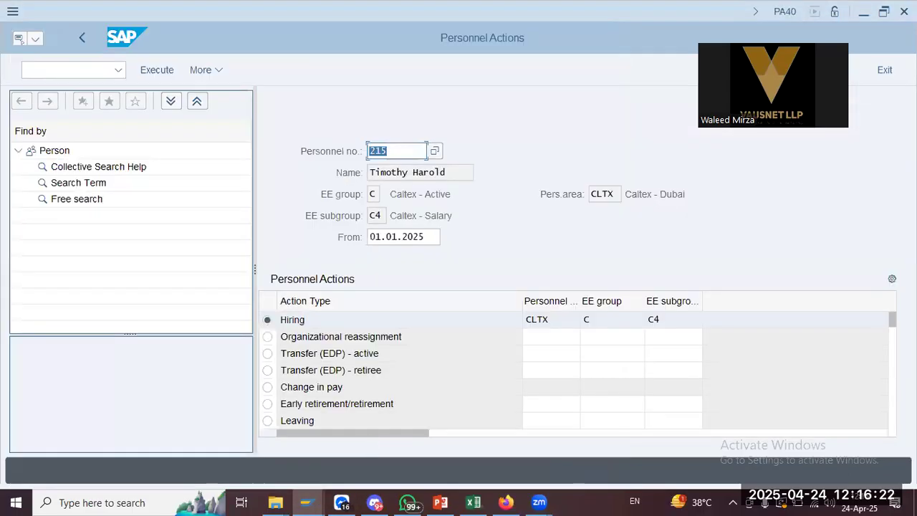
pyautogui.hotkey('alt', 'Tab')
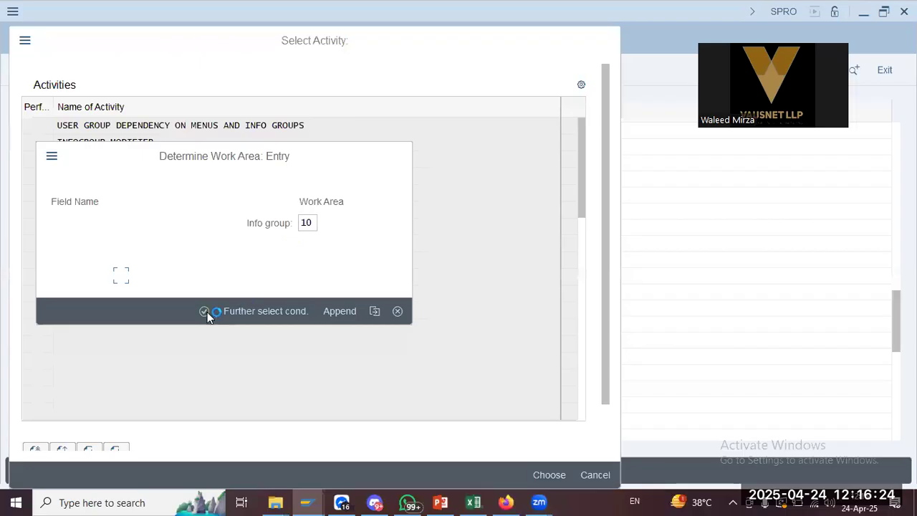
pyautogui.moveTo(307, 502)
pyautogui.click(231, 391)
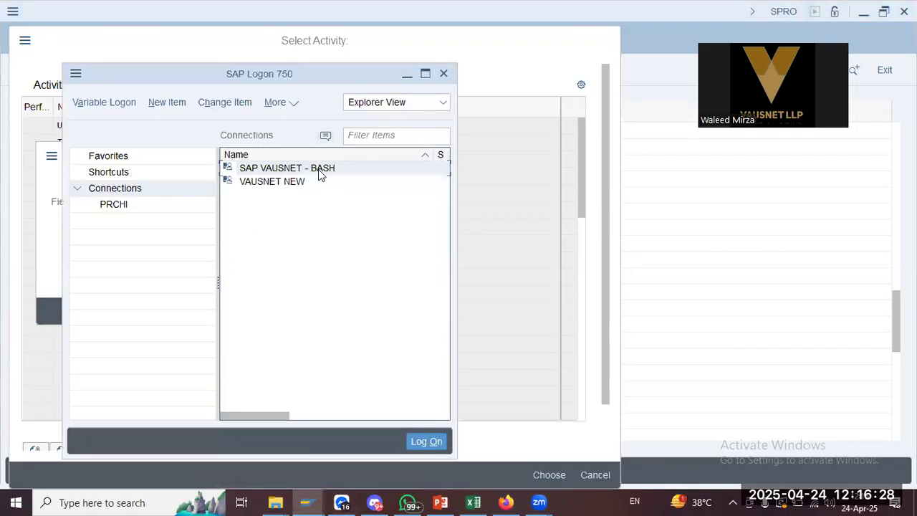
pyautogui.click(406, 74)
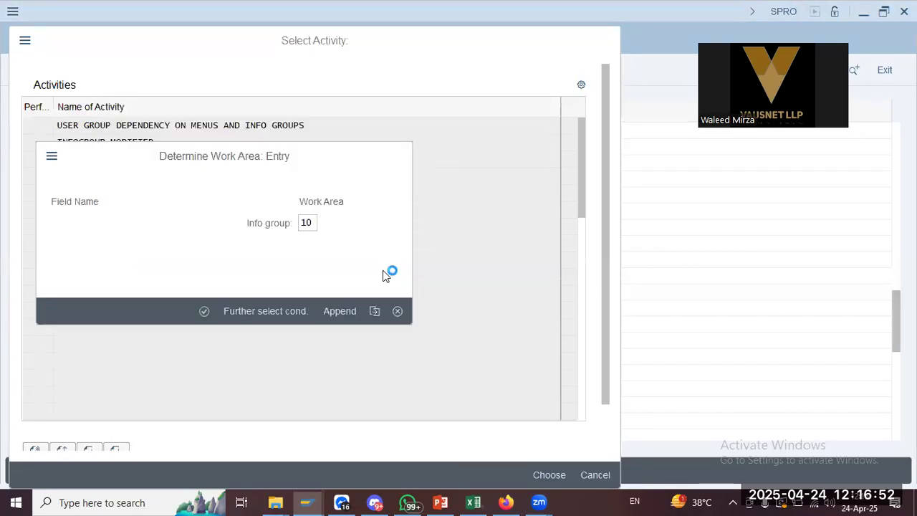
# Bring up slide 4 of the PowerPoint notes, listing the infogroup entries
pyautogui.hotkey('alt', 'Tab')
pyautogui.hotkey('alt', 'Tab')
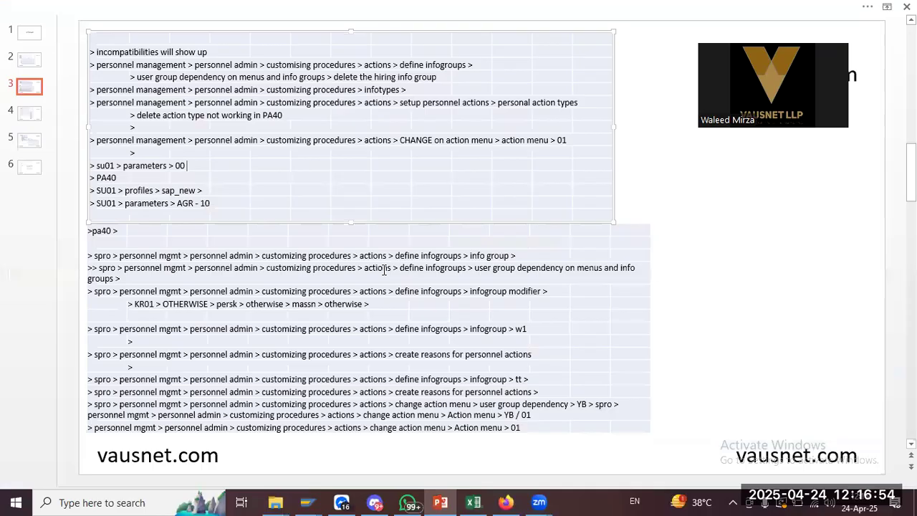
pyautogui.click(41, 115)
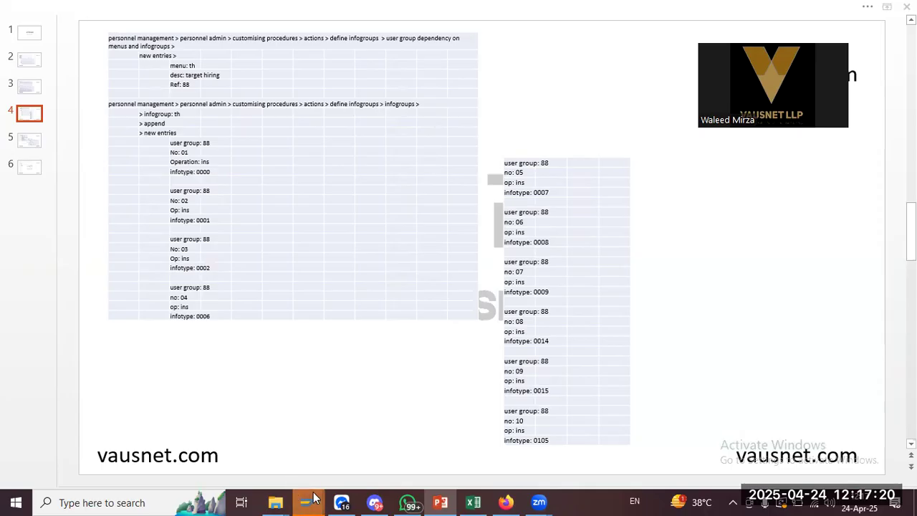
# Return to the Hiring info group overview and page through its infotype entries
pyautogui.moveTo(308, 503)
pyautogui.click(275, 450)
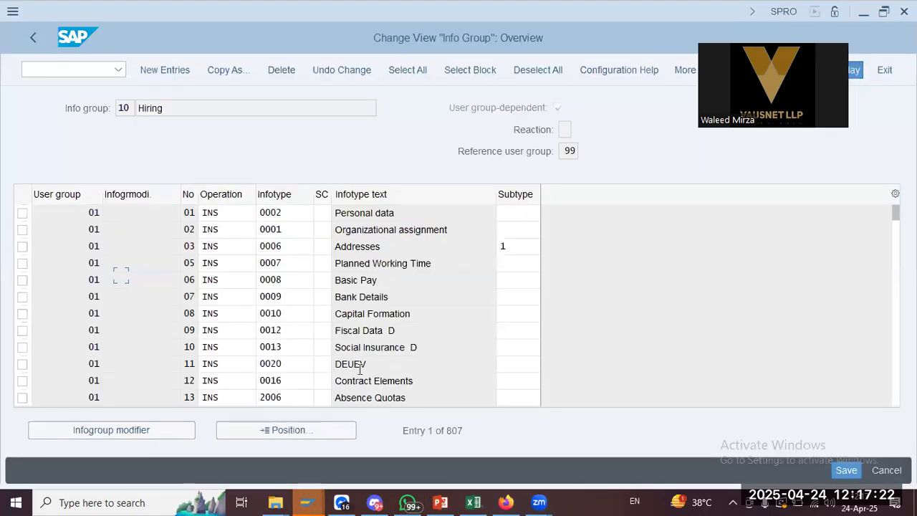
pyautogui.click(87, 213)
pyautogui.hotkey('alt', 'Tab')
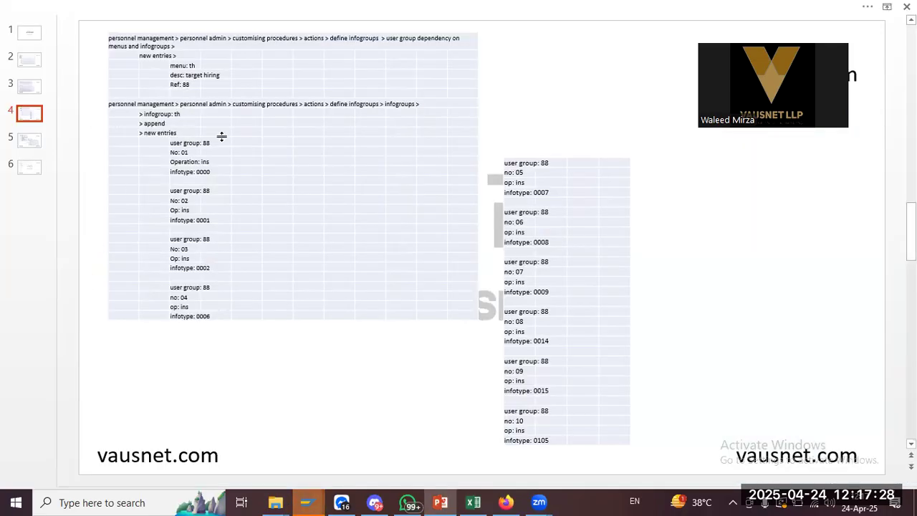
pyautogui.hotkey('alt', 'Tab')
pyautogui.click(100, 329)
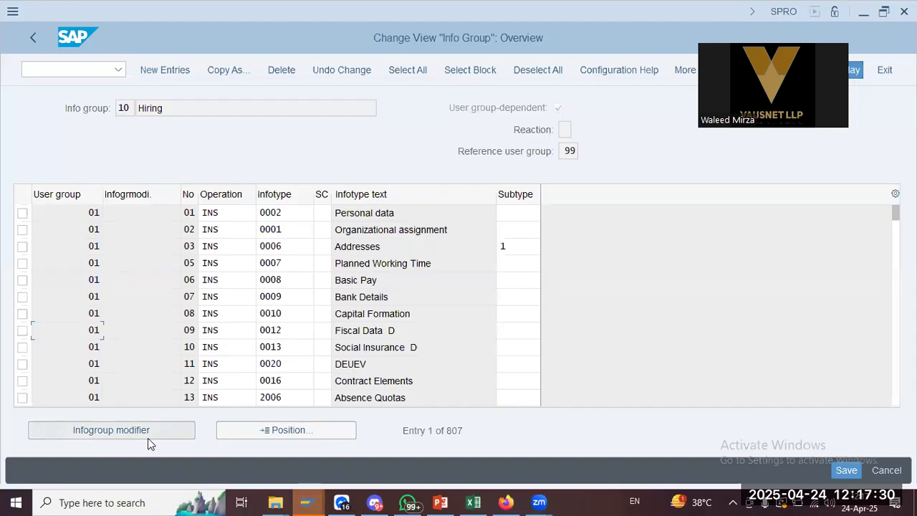
pyautogui.press('pagedown')
pyautogui.press('pagedown')
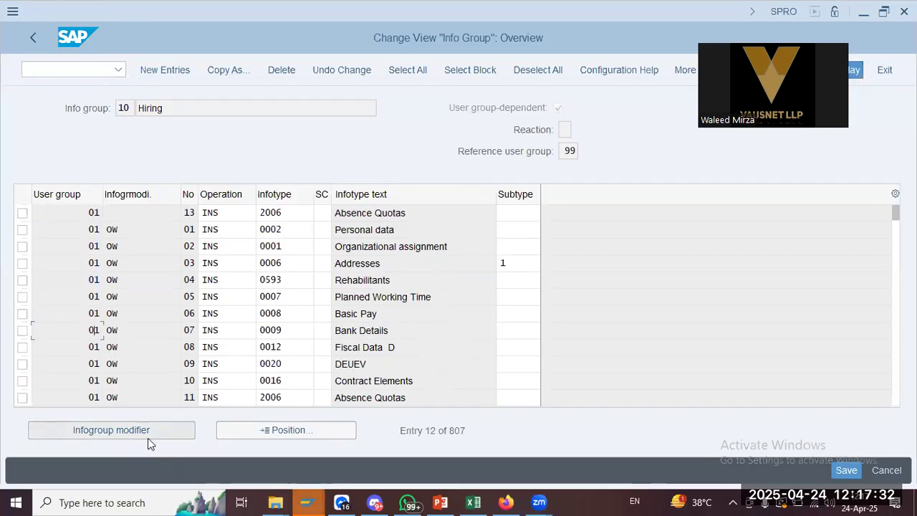
pyautogui.press('pagedown')
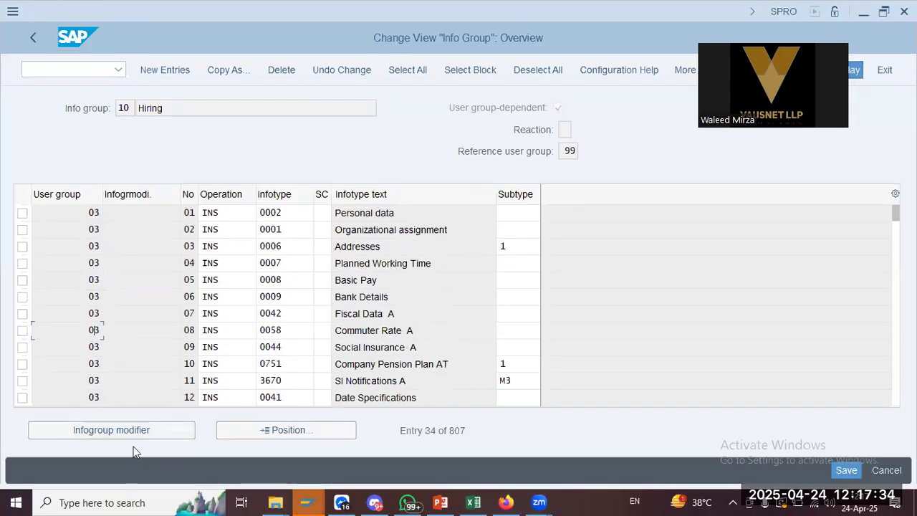
# Position the overview on user group 98, then leave it for Select Activity
pyautogui.click(250, 434)
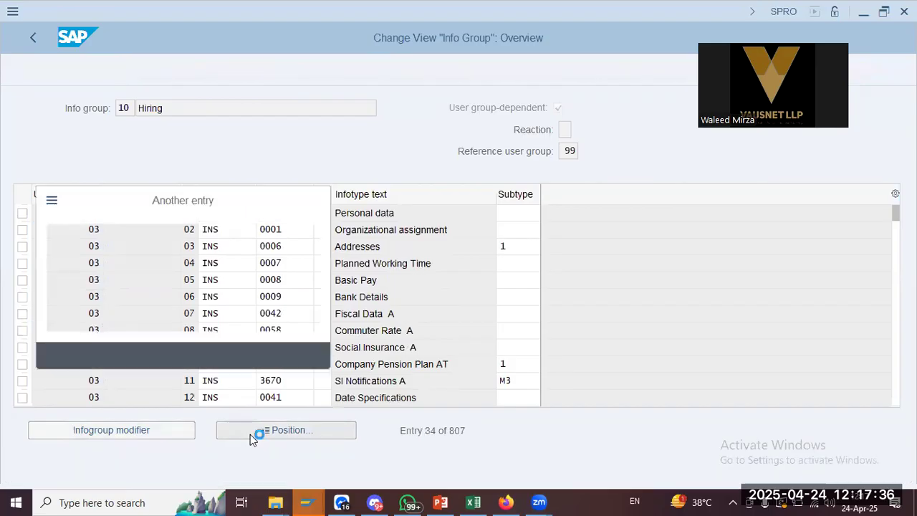
pyautogui.write('98')
pyautogui.press('Return')
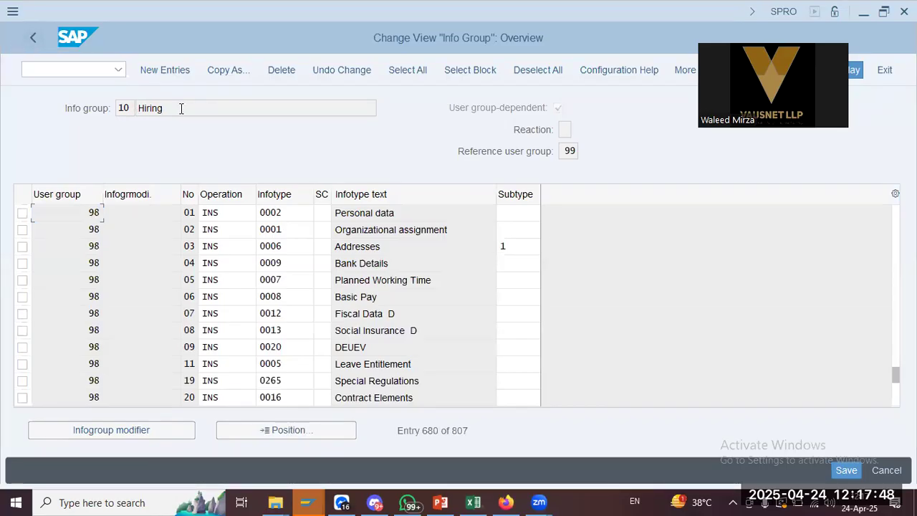
pyautogui.click(36, 33)
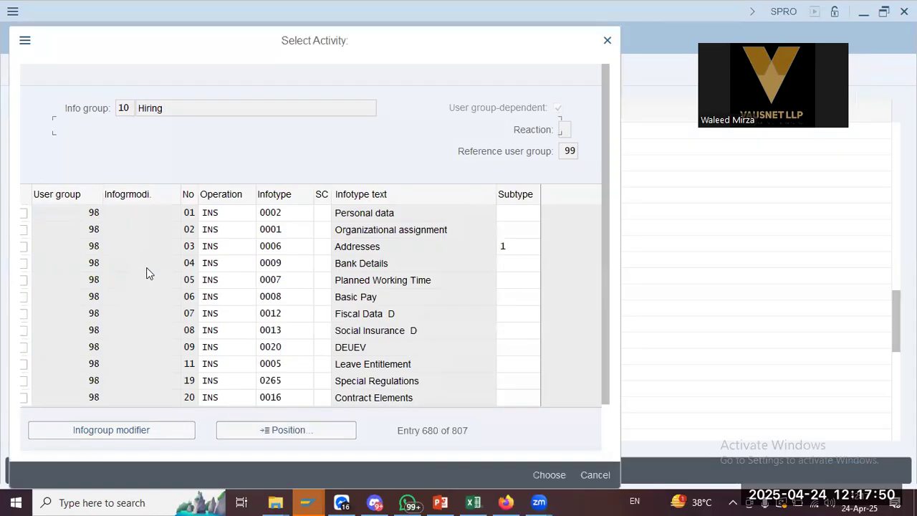
# Review the SPRO path notes on slide 3, then return to the IGMOD decision tree
pyautogui.hotkey('alt', 'Tab')
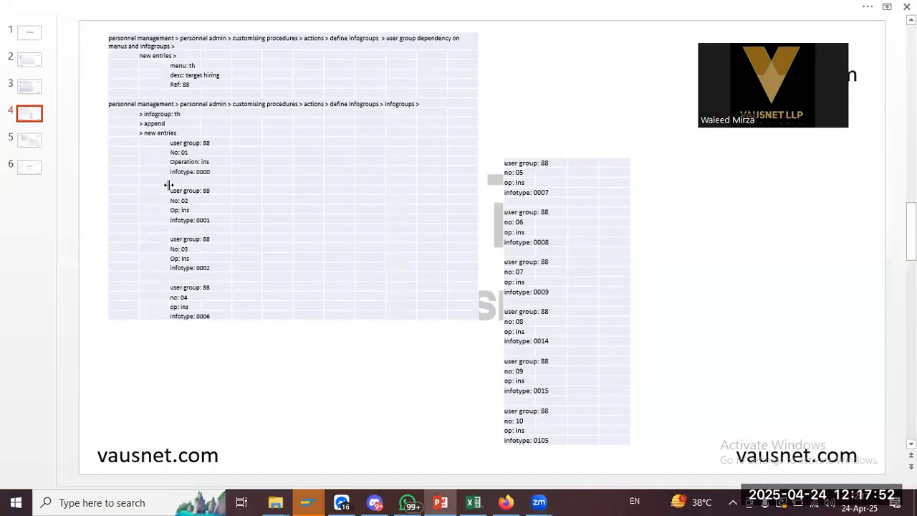
pyautogui.click(36, 91)
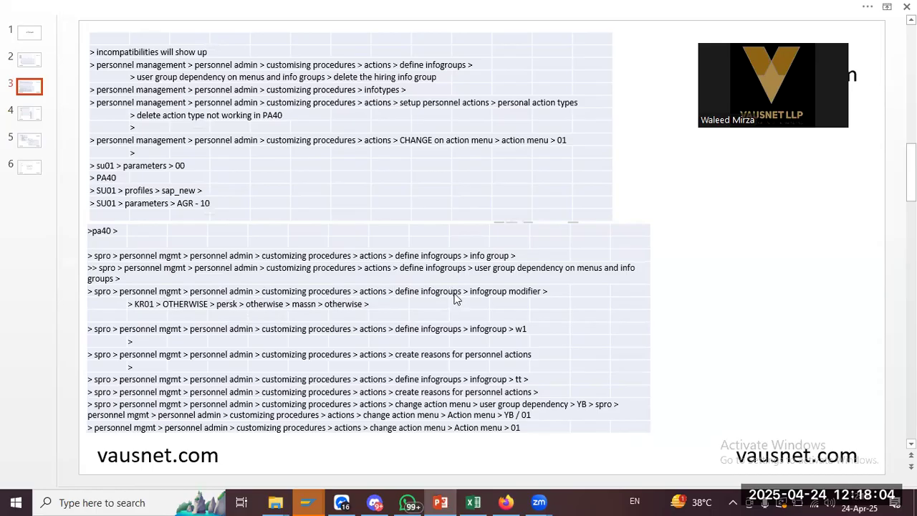
pyautogui.hotkey('alt', 'Tab')
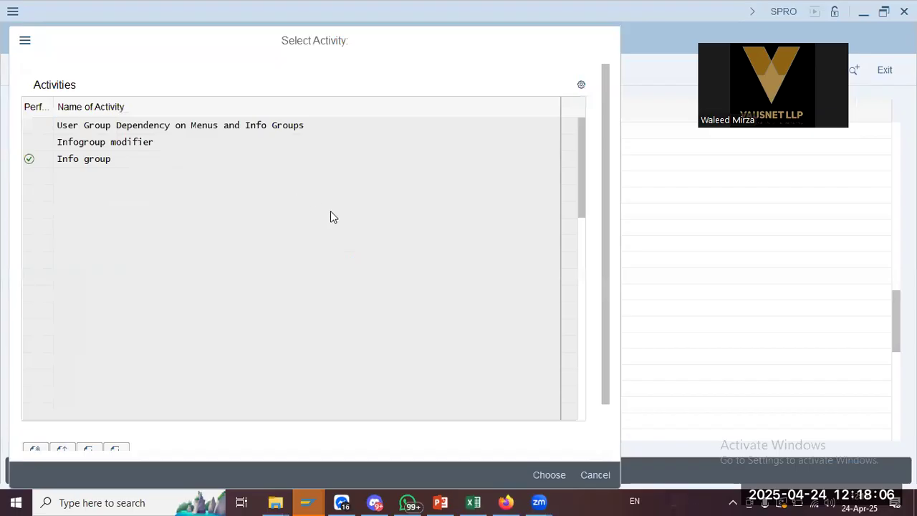
pyautogui.hotkey('alt', 'Tab')
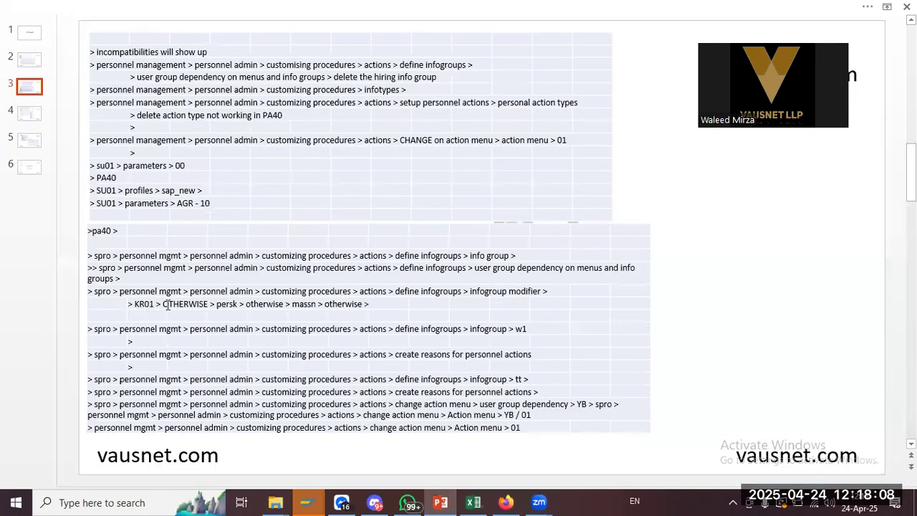
pyautogui.hotkey('alt', 'Tab')
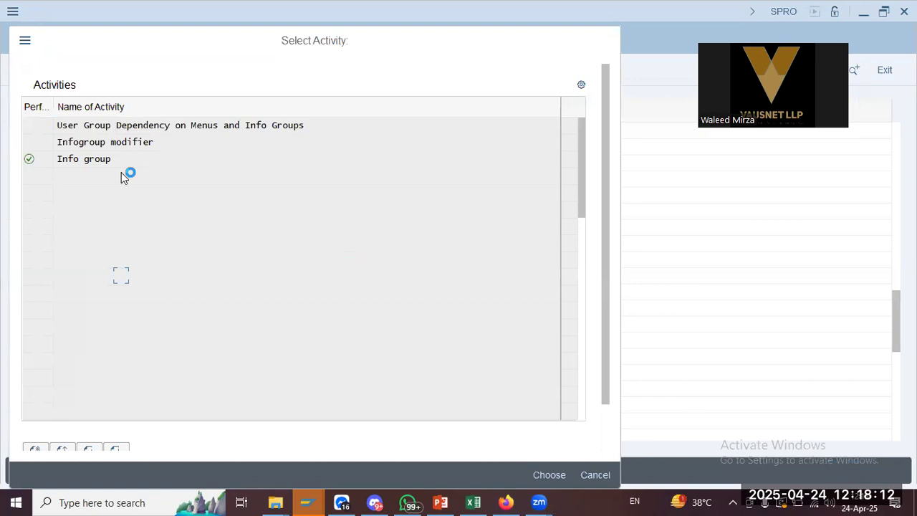
pyautogui.hotkey('alt', 'Tab')
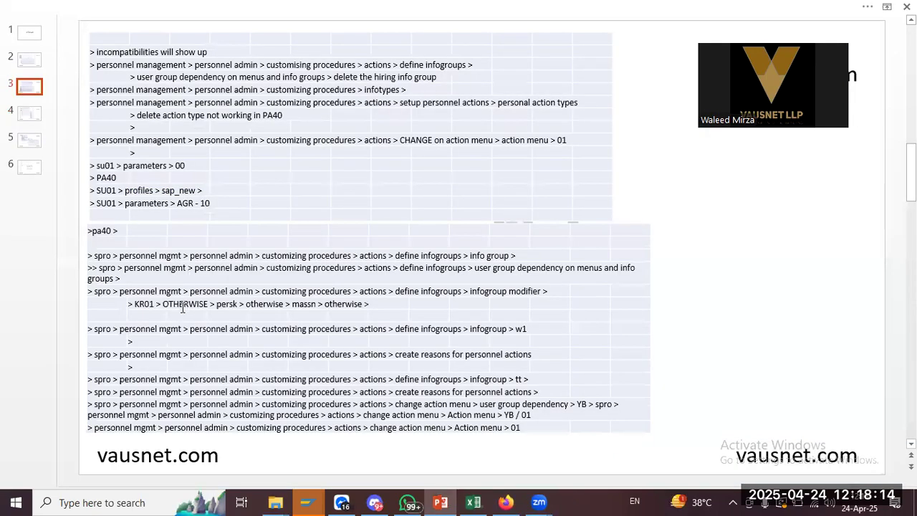
pyautogui.hotkey('alt', 'Tab')
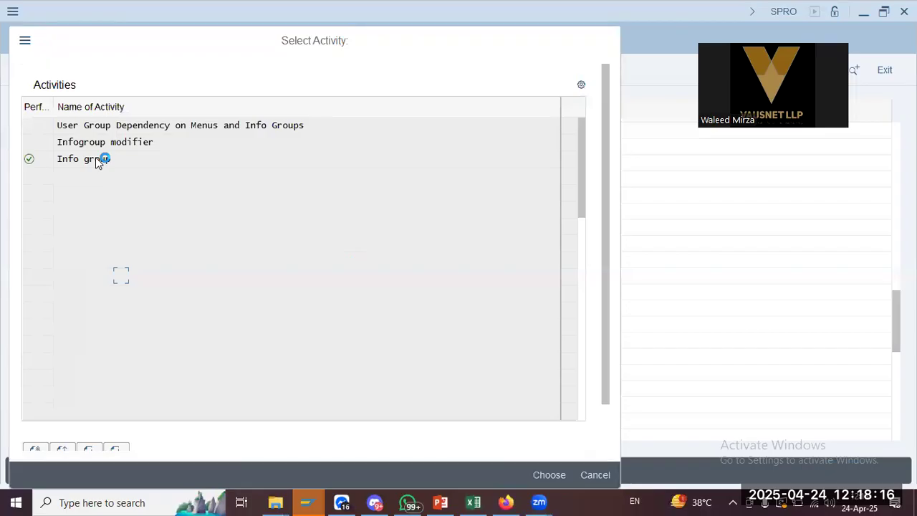
pyautogui.hotkey('alt', 'Tab')
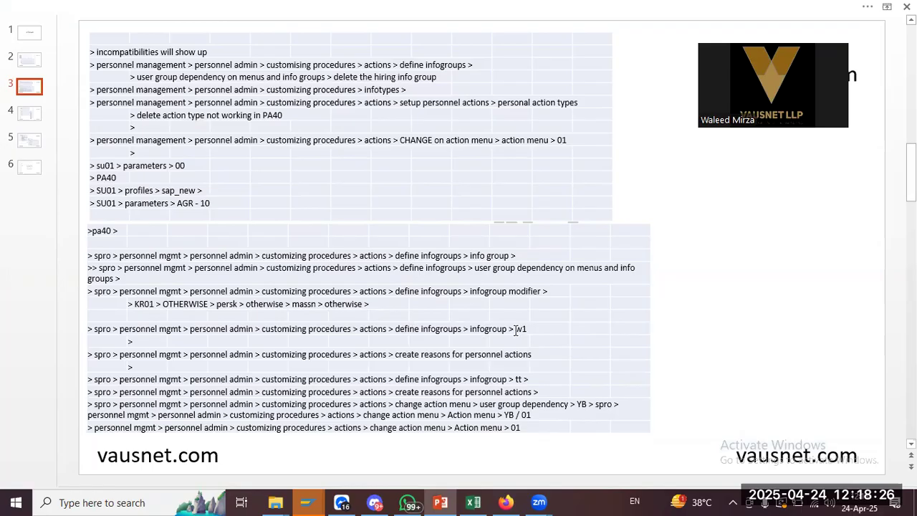
pyautogui.hotkey('alt', 'Tab')
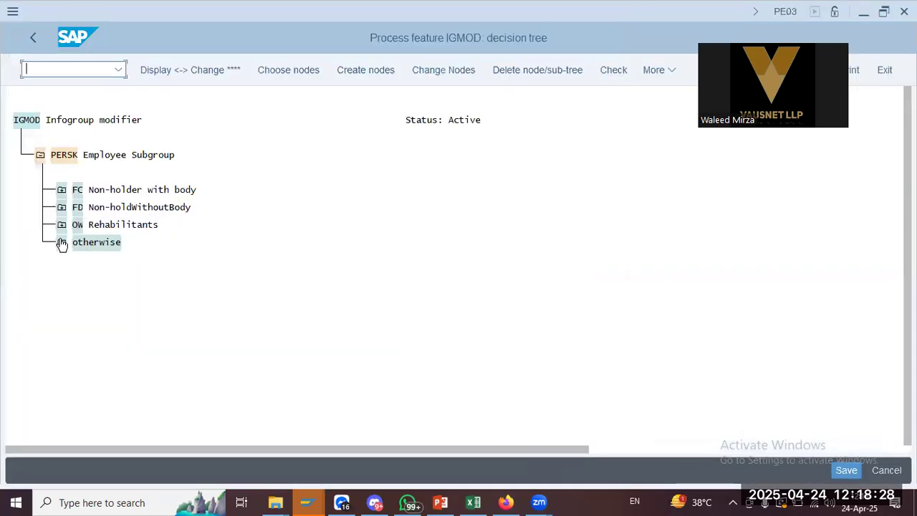
# Expand the IGMOD tree through PERSK, PERSG and ITYGR to view infotype groups 82 and 10
pyautogui.click(23, 121)
pyautogui.click(56, 157)
pyautogui.click(63, 244)
pyautogui.hotkey('alt', 'Tab')
pyautogui.hotkey('alt', 'Tab')
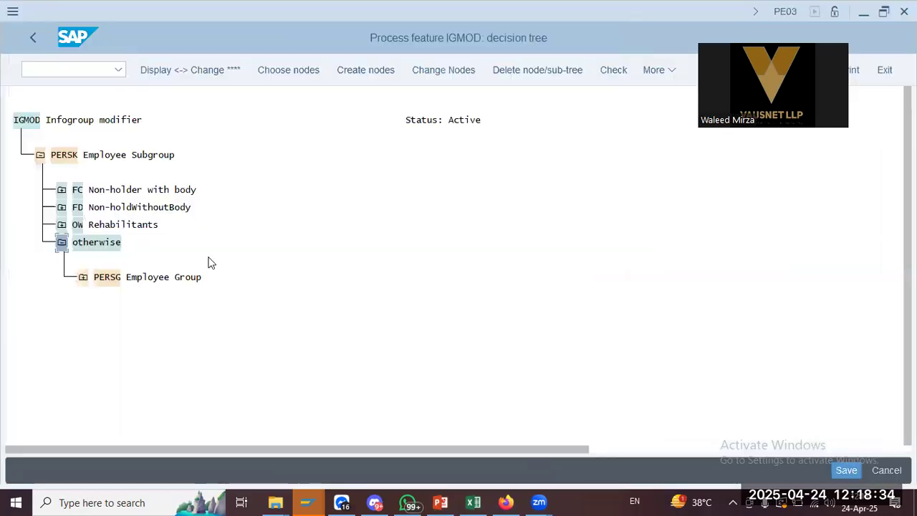
pyautogui.click(83, 277)
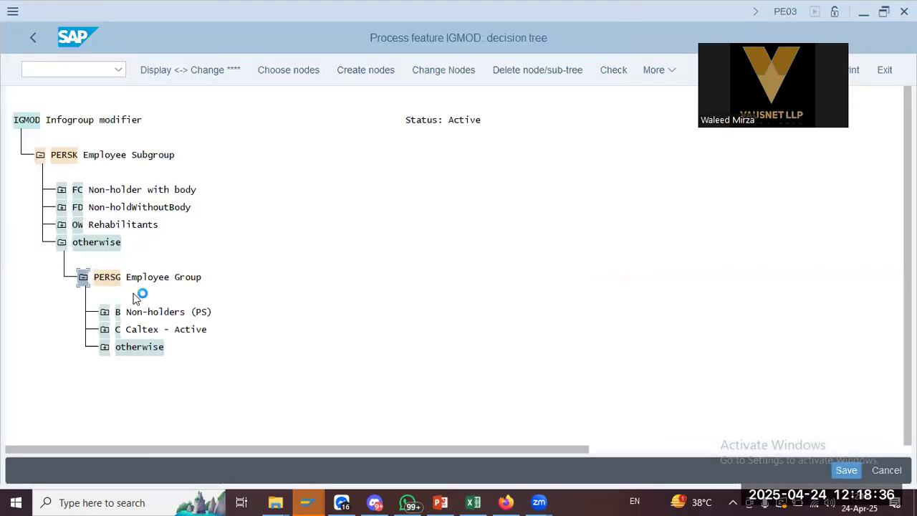
pyautogui.click(326, 348)
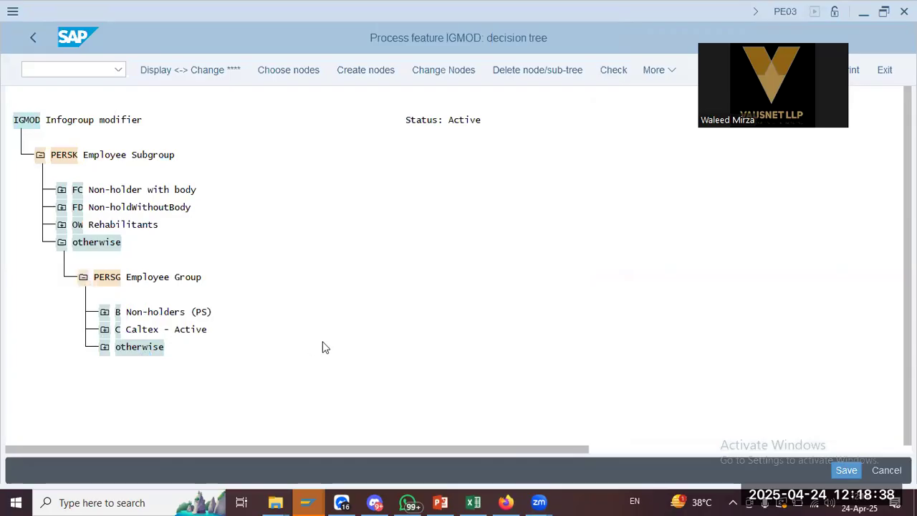
pyautogui.click(127, 364)
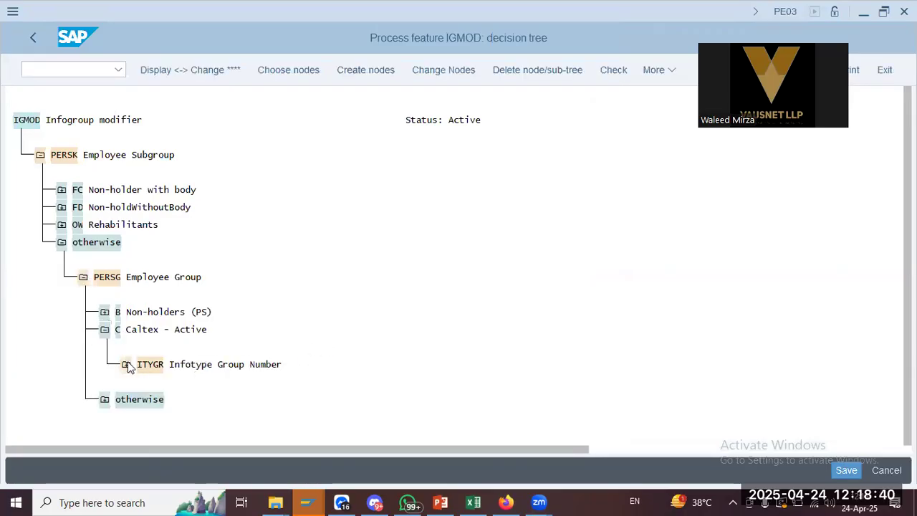
pyautogui.click(147, 400)
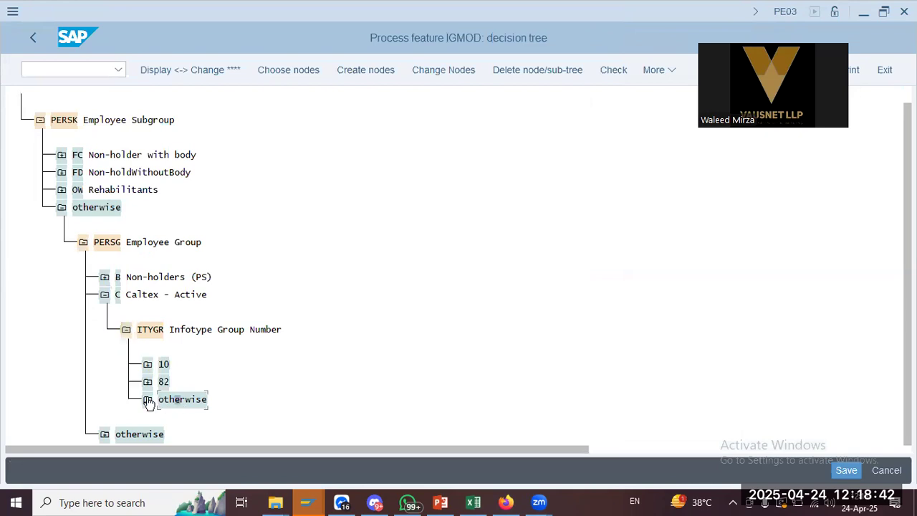
pyautogui.click(169, 348)
pyautogui.click(148, 347)
pyautogui.click(147, 329)
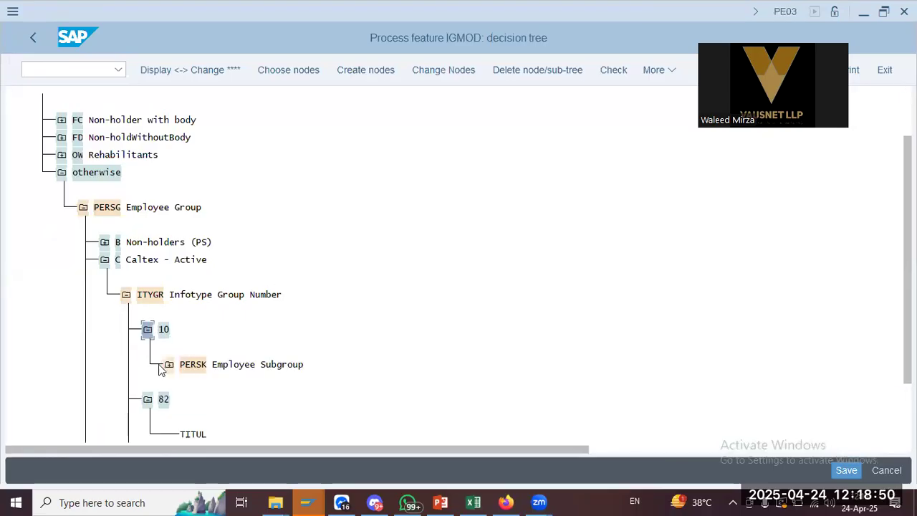
pyautogui.click(169, 365)
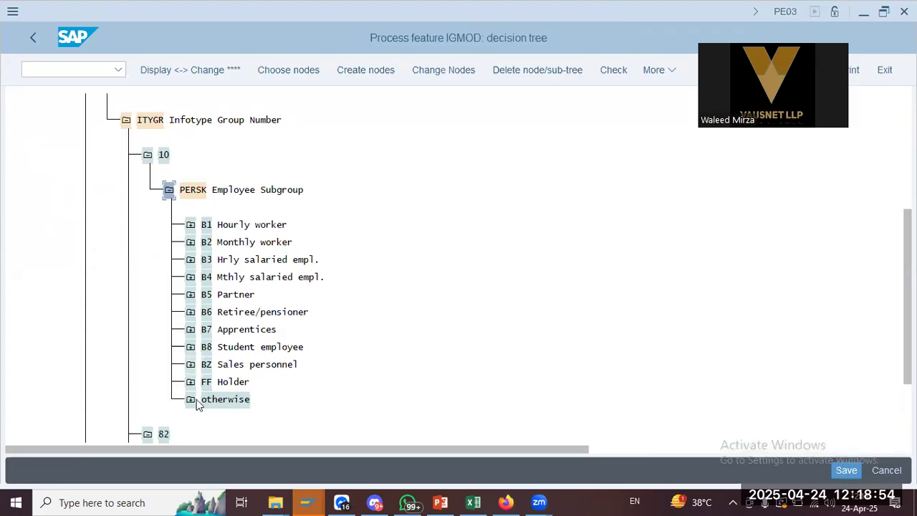
pyautogui.click(244, 192)
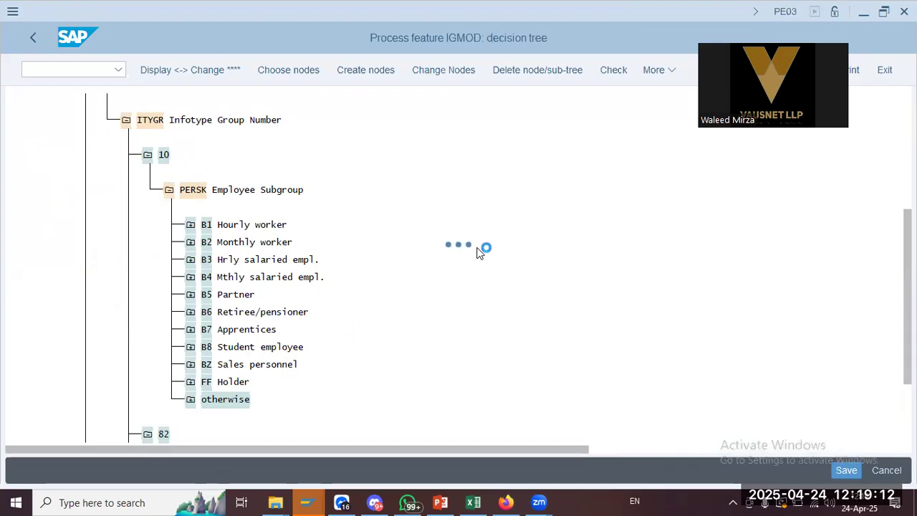
# Compare the tree with the notes, then leave it and open the Info group activity
pyautogui.hotkey('alt', 'Tab')
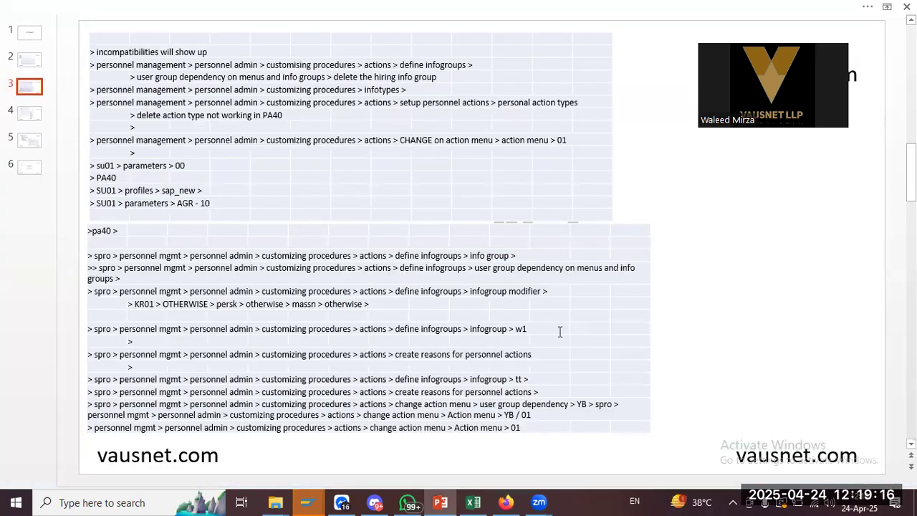
pyautogui.hotkey('alt', 'Tab')
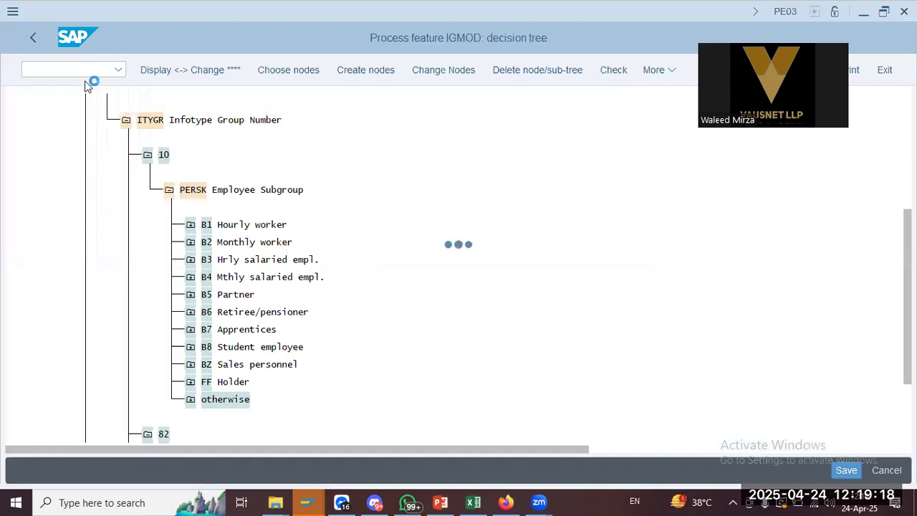
pyautogui.hotkey('alt', 'Tab')
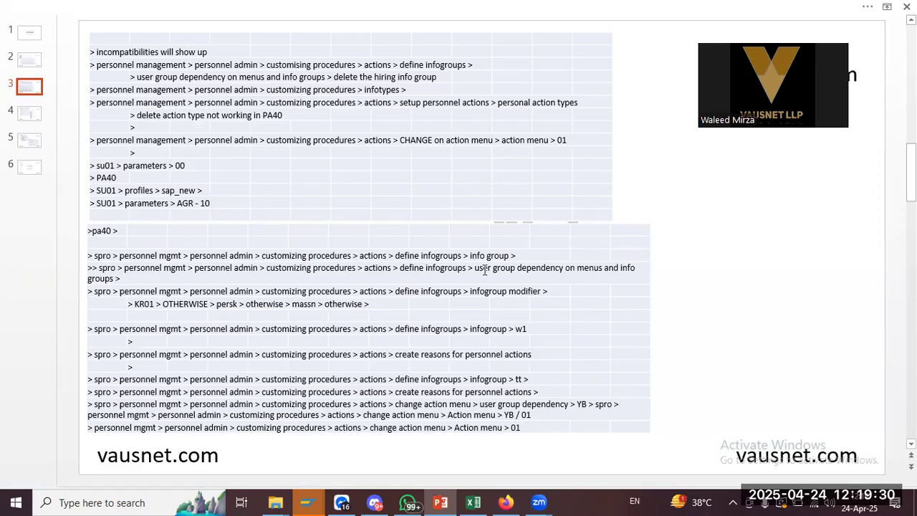
pyautogui.hotkey('alt', 'Tab')
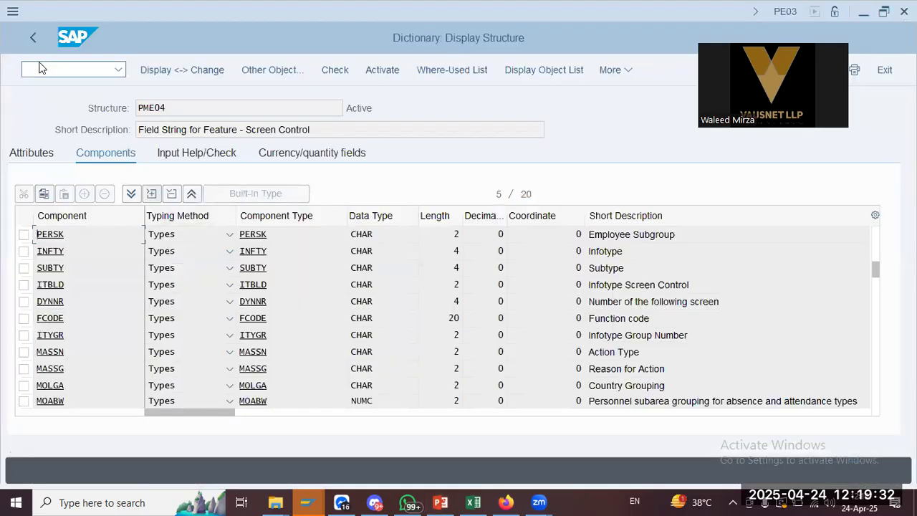
pyautogui.hotkey('alt', 'Tab')
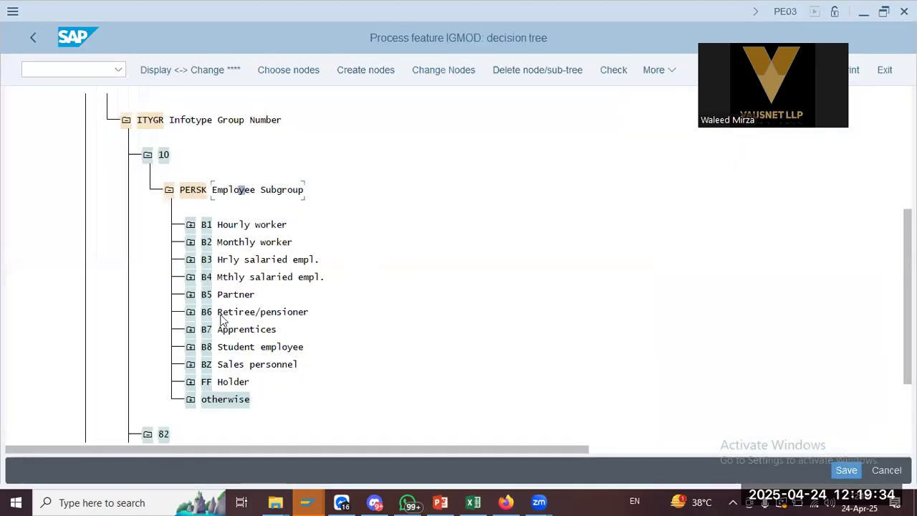
pyautogui.click(38, 38)
pyautogui.doubleClick(82, 156)
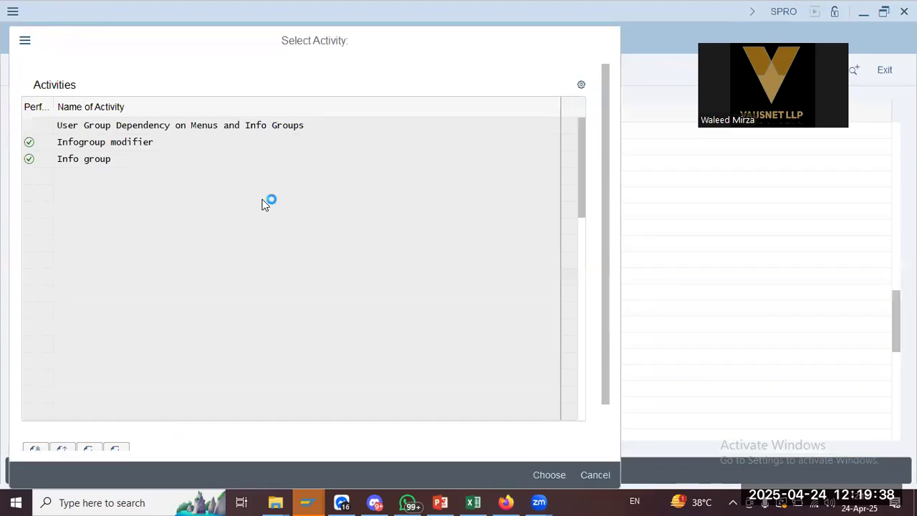
# Choose info group 10 as the work area and compare its overview with the SPRO notes
pyautogui.press('space')
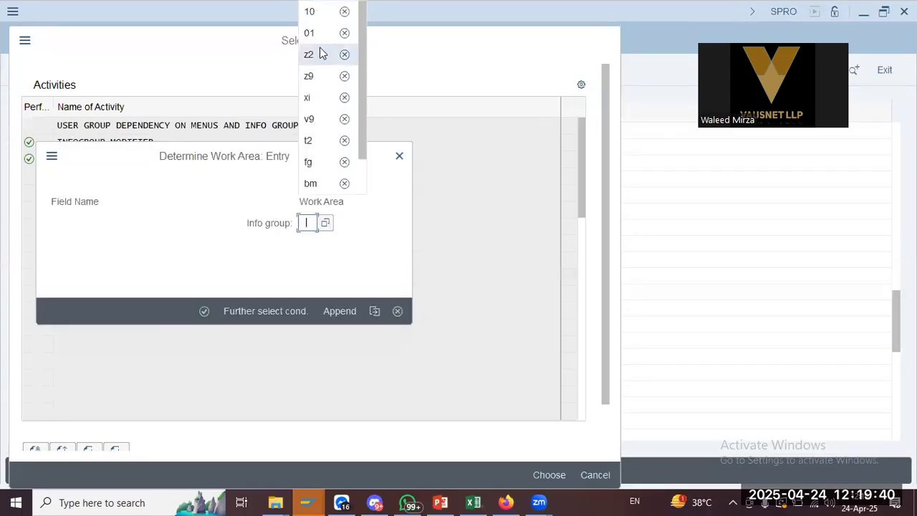
pyautogui.click(318, 21)
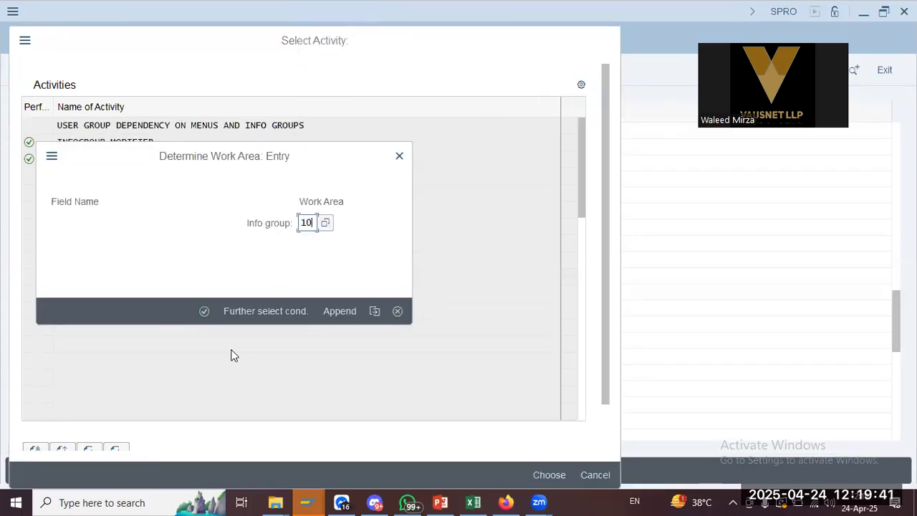
pyautogui.click(208, 310)
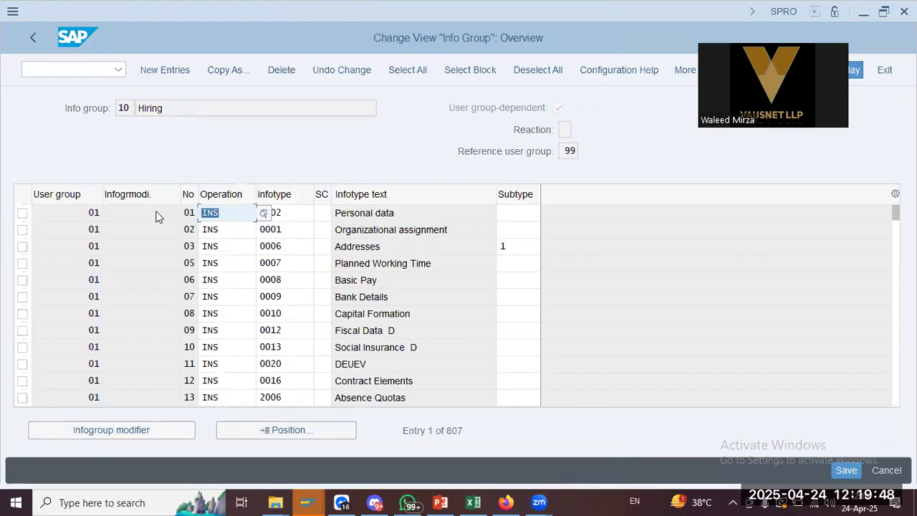
pyautogui.click(172, 110)
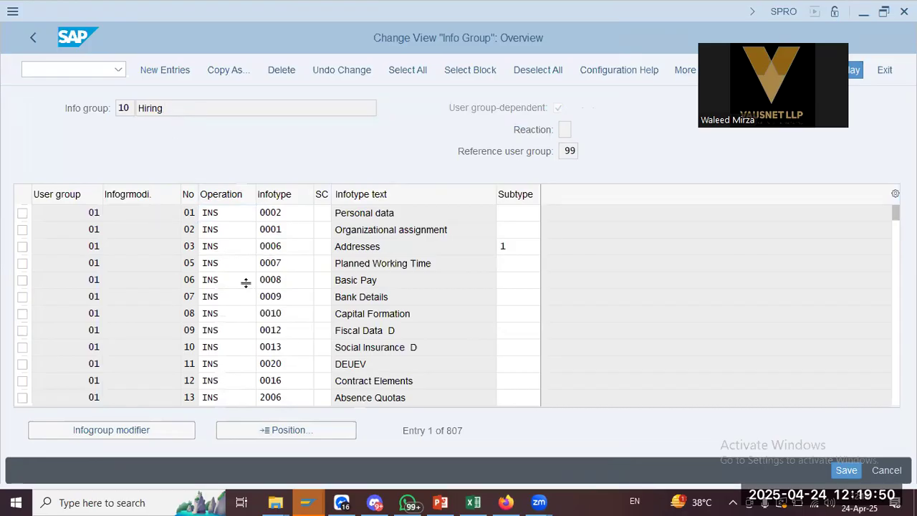
pyautogui.hotkey('alt', 'Tab')
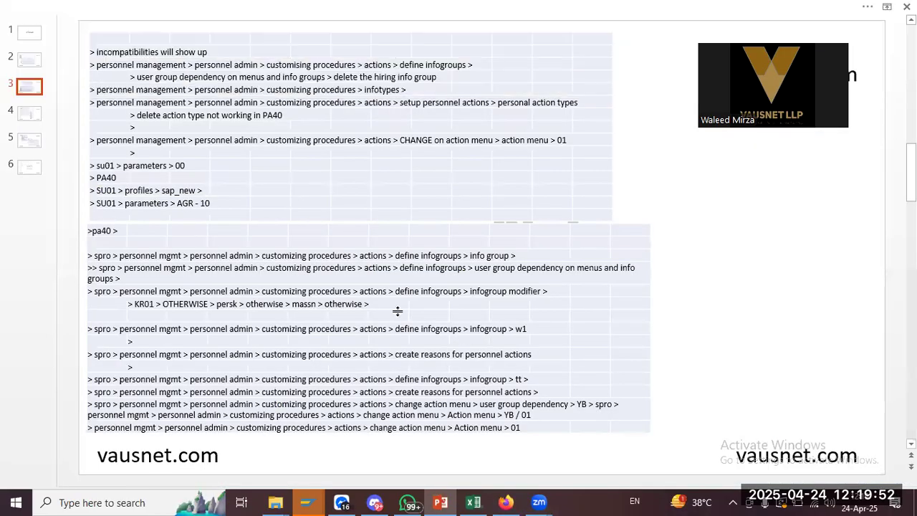
pyautogui.click(507, 328)
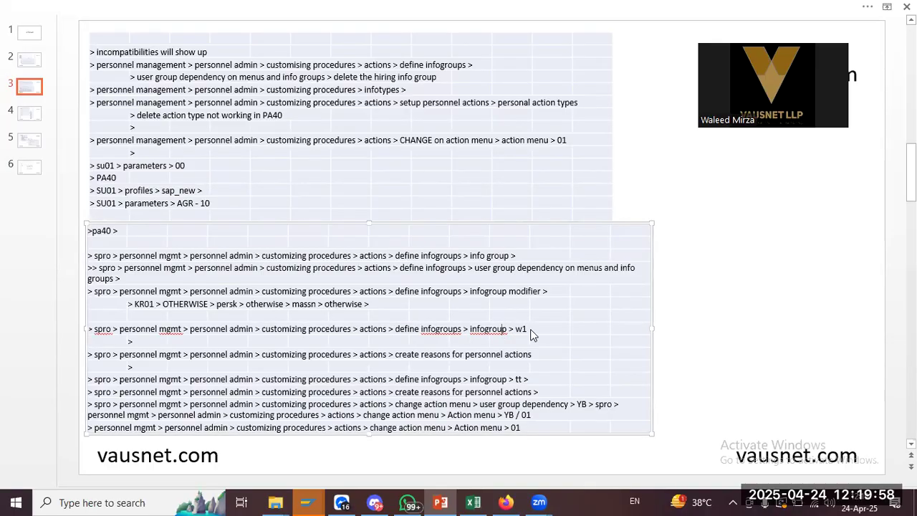
pyautogui.hotkey('alt', 'Tab')
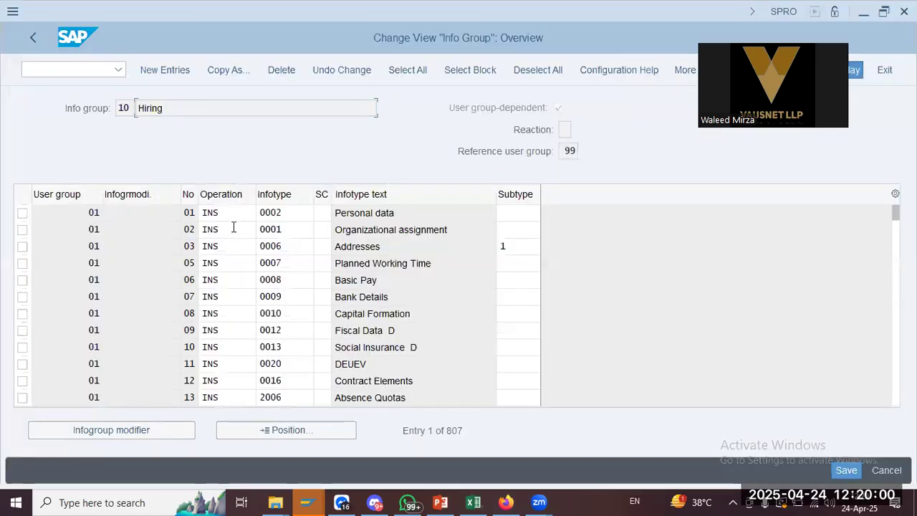
pyautogui.hotkey('alt', 'Tab')
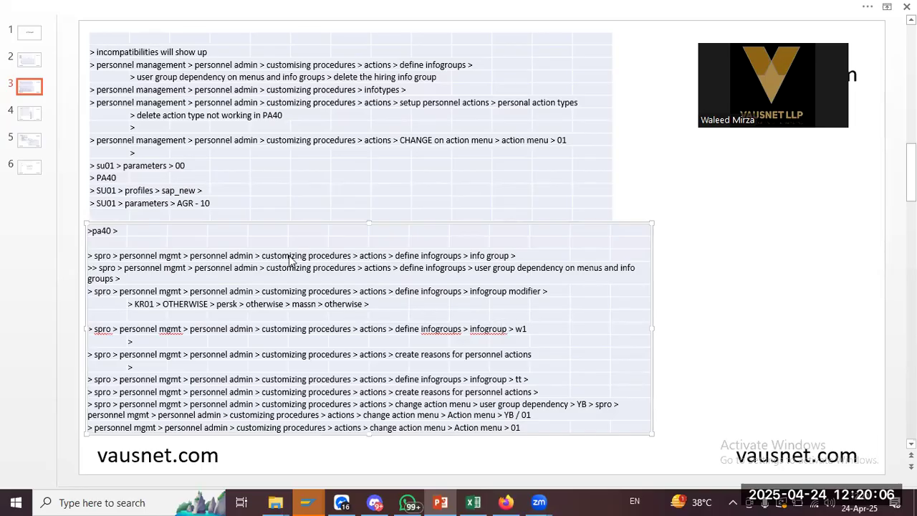
pyautogui.hotkey('alt', 'Tab')
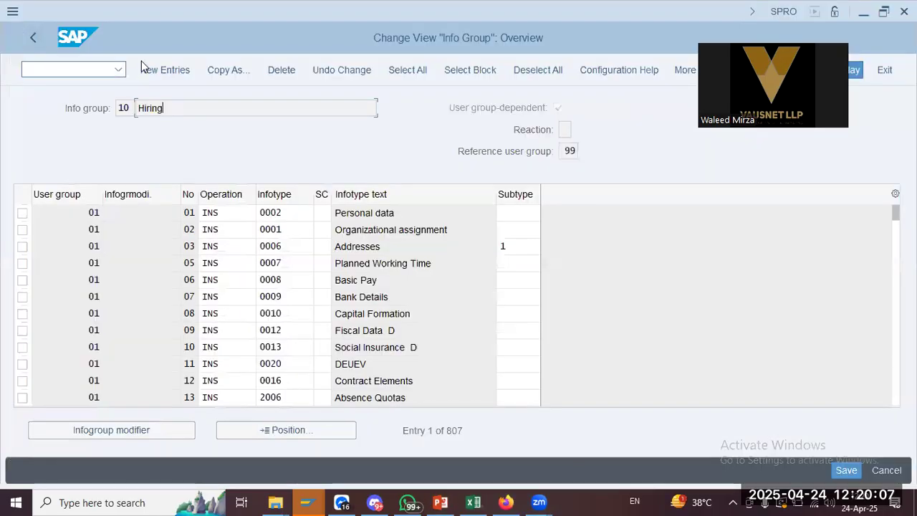
# Check menu 10 Hiring in User Group Dependency on Menus and Info Groups, then close the activity list
pyautogui.click(31, 38)
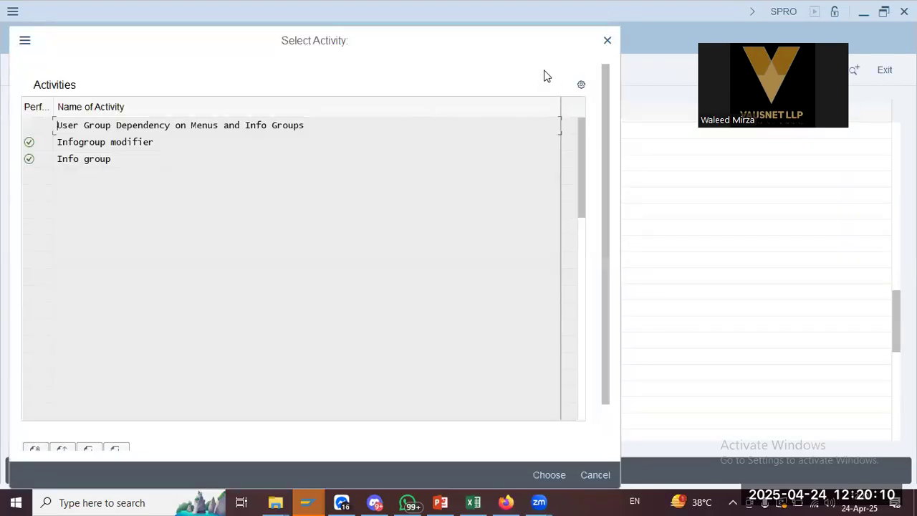
pyautogui.doubleClick(215, 125)
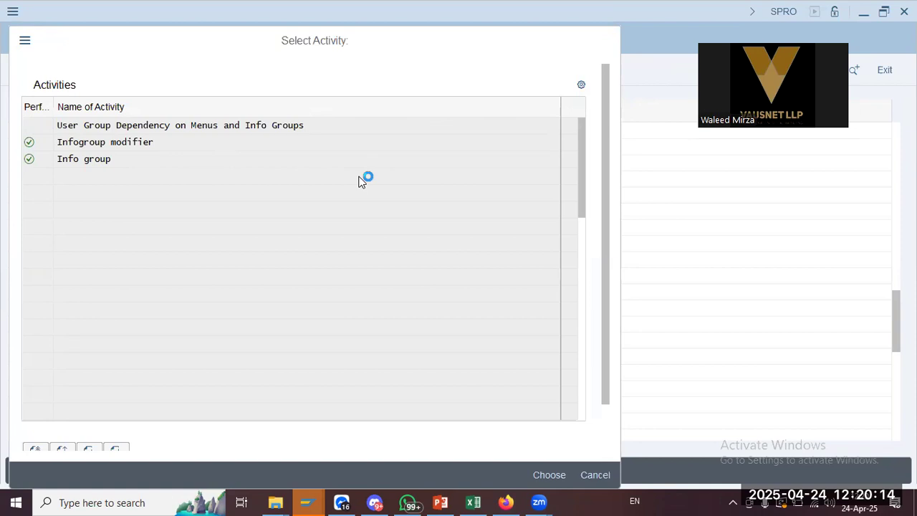
pyautogui.hotkey('alt', 'Tab')
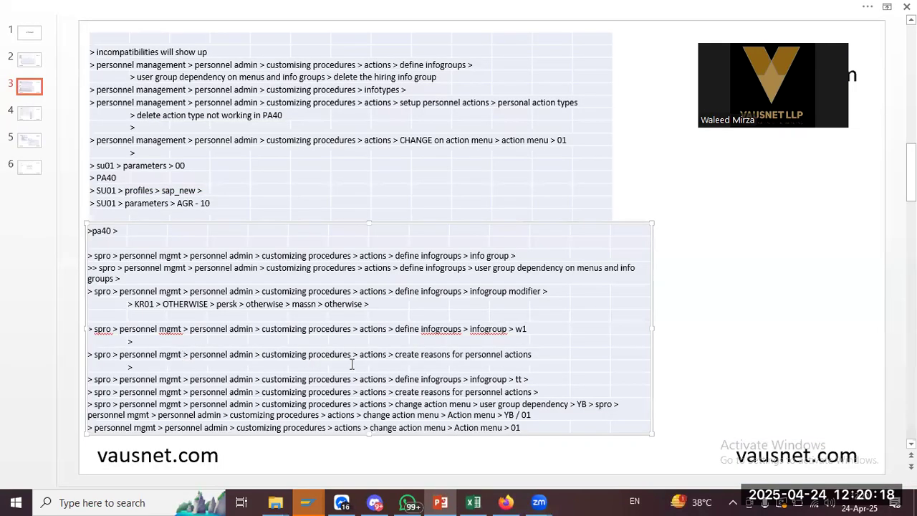
pyautogui.hotkey('alt', 'Tab')
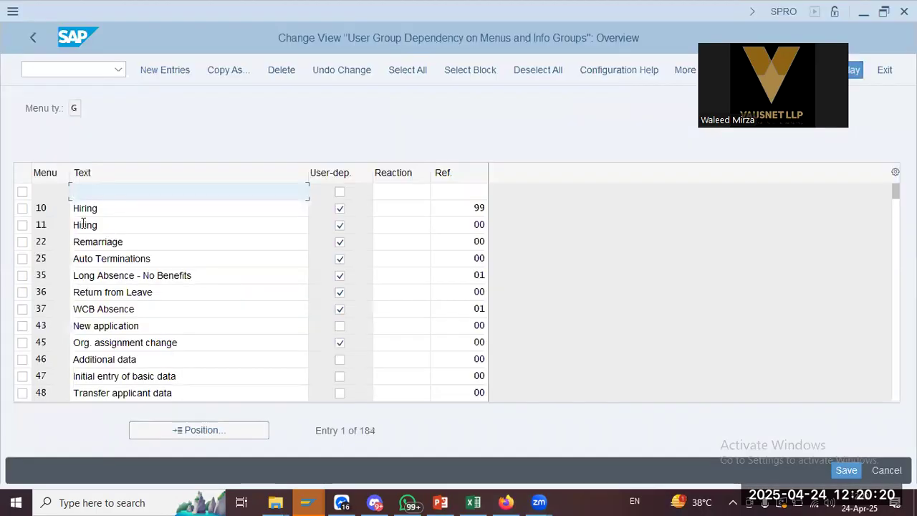
pyautogui.click(141, 207)
pyautogui.doubleClick(141, 207)
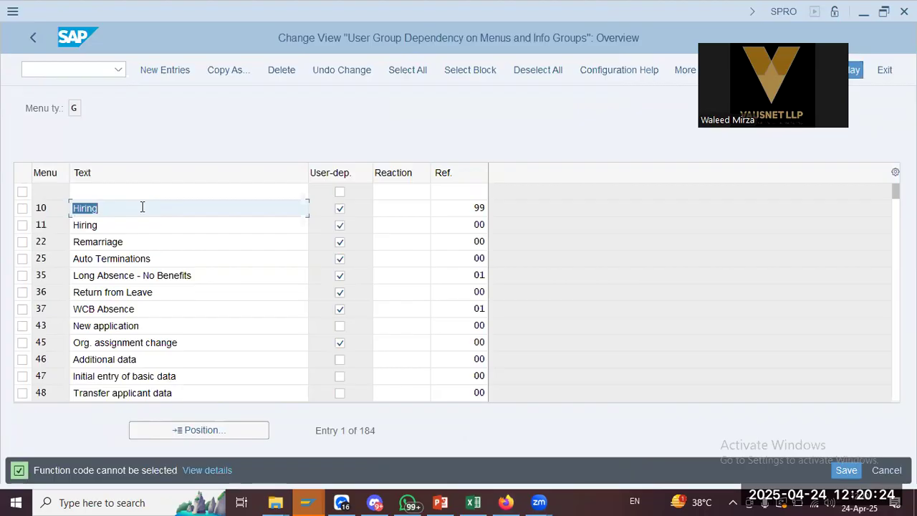
pyautogui.click(33, 37)
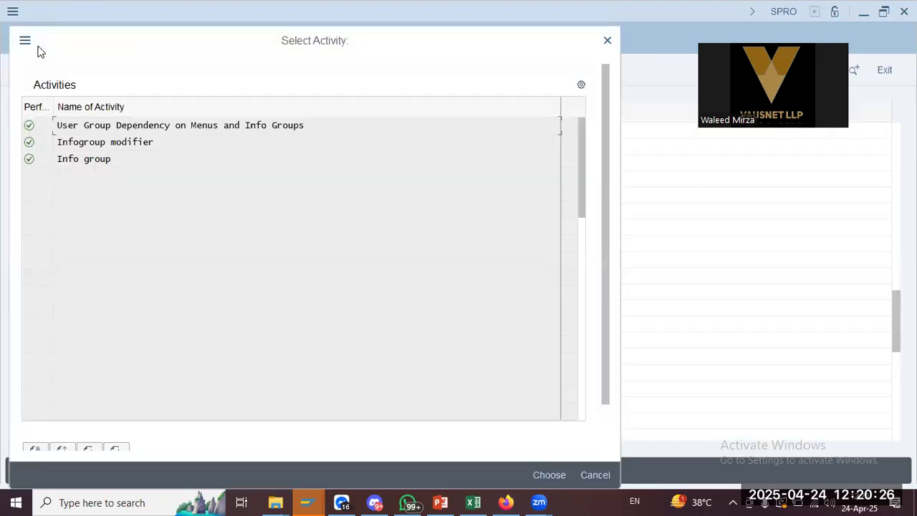
pyautogui.click(607, 41)
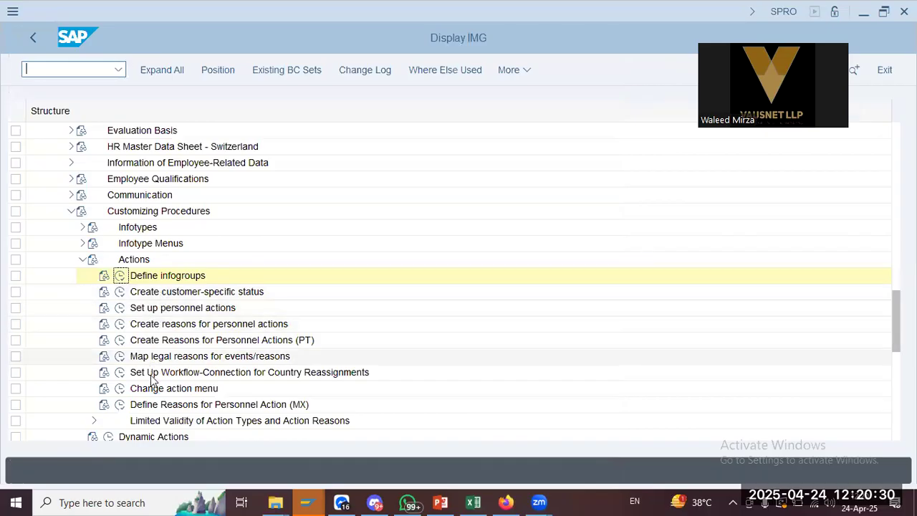
# Run Define infogroups and look over the Infogroup modifier tree
pyautogui.click(119, 275)
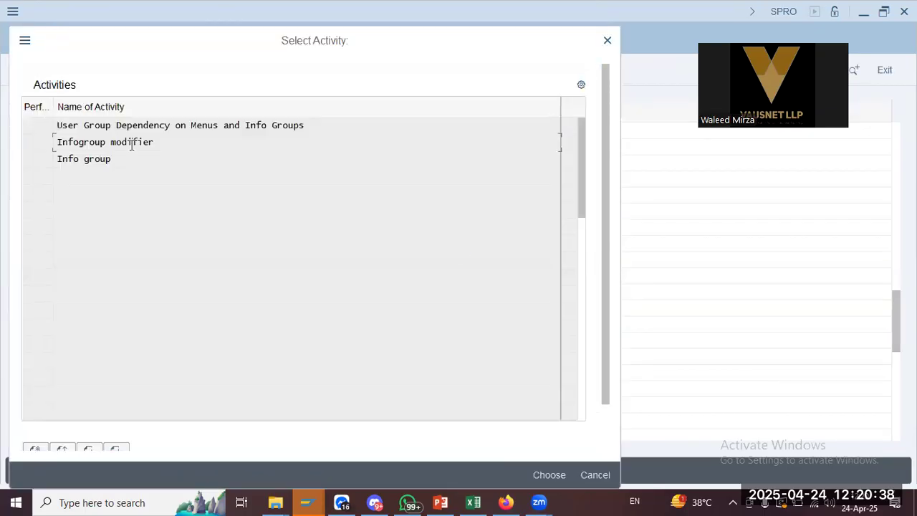
pyautogui.doubleClick(132, 145)
pyautogui.hotkey('alt', 'Tab')
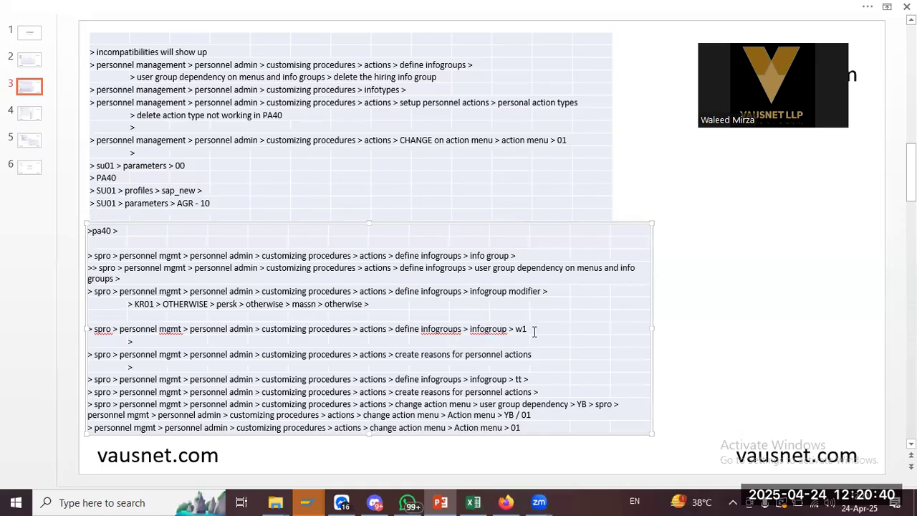
pyautogui.hotkey('alt', 'Tab')
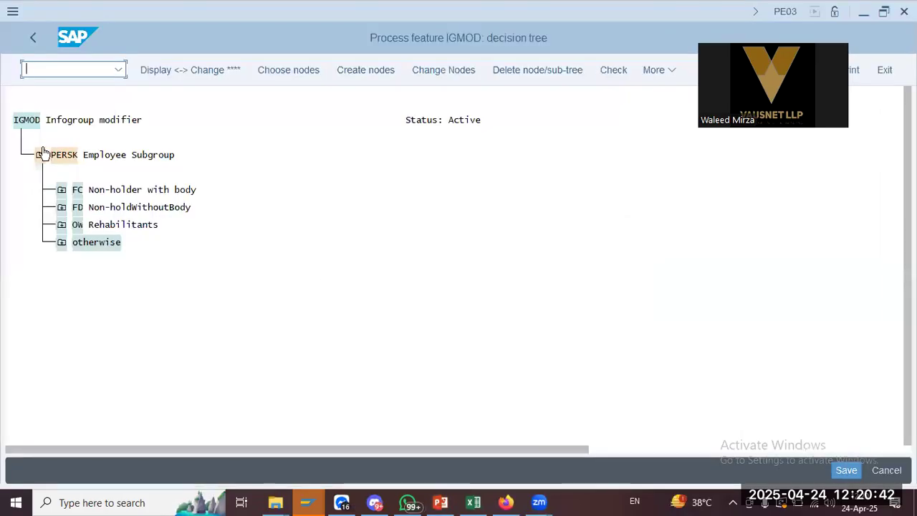
pyautogui.click(26, 40)
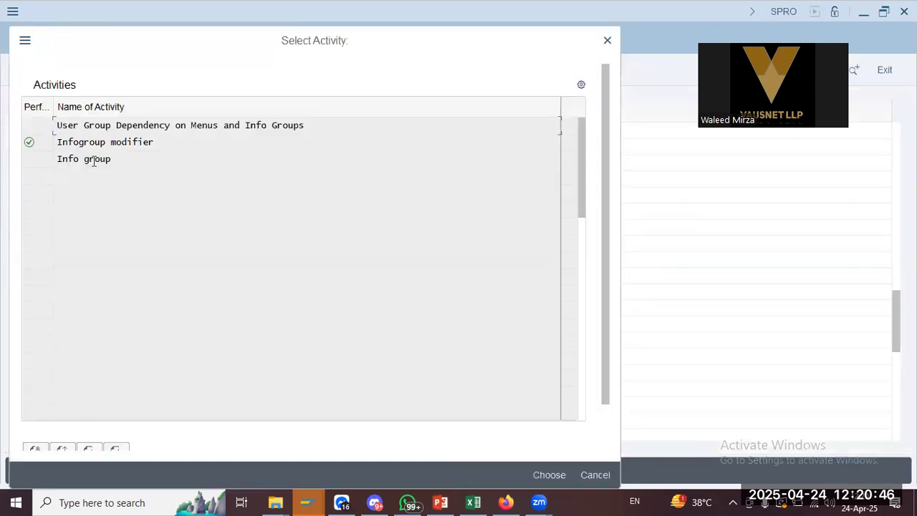
# Open the Info group activity, try W1 (rejected as nonexistent), then enter 10
pyautogui.doubleClick(93, 159)
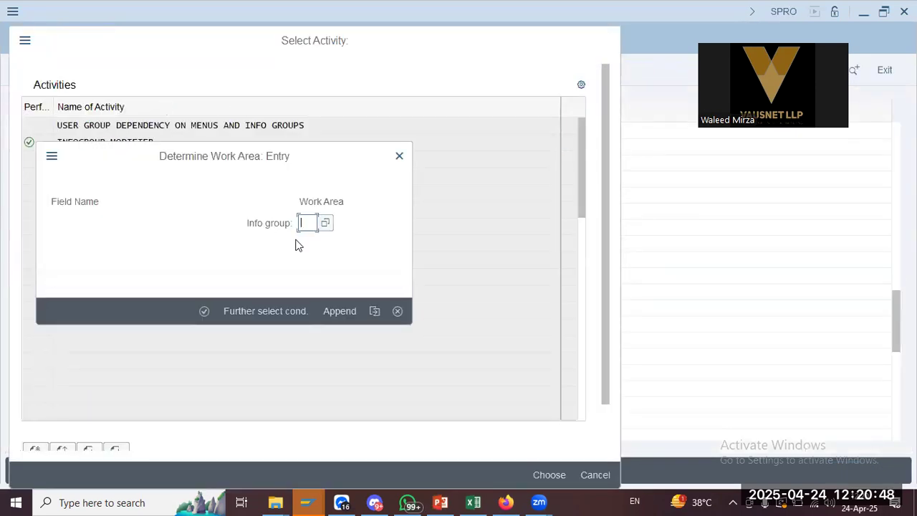
pyautogui.click(307, 223)
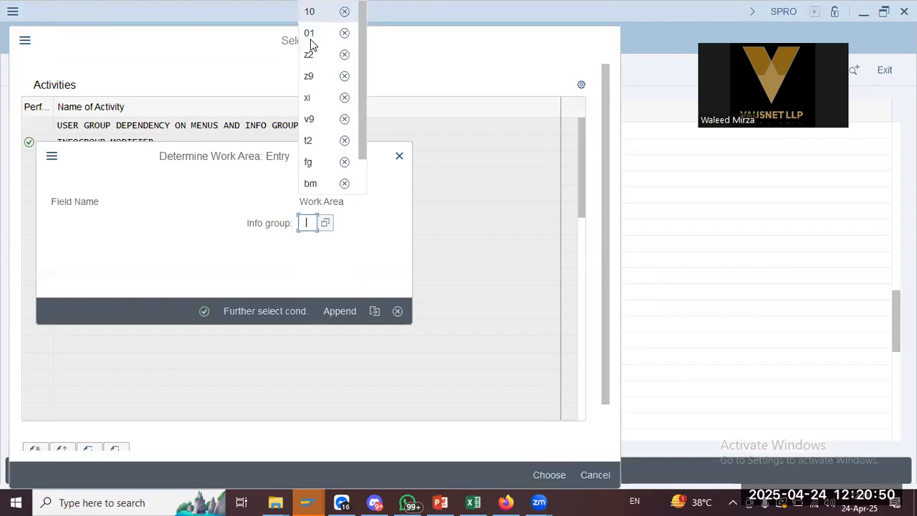
pyautogui.write('w')
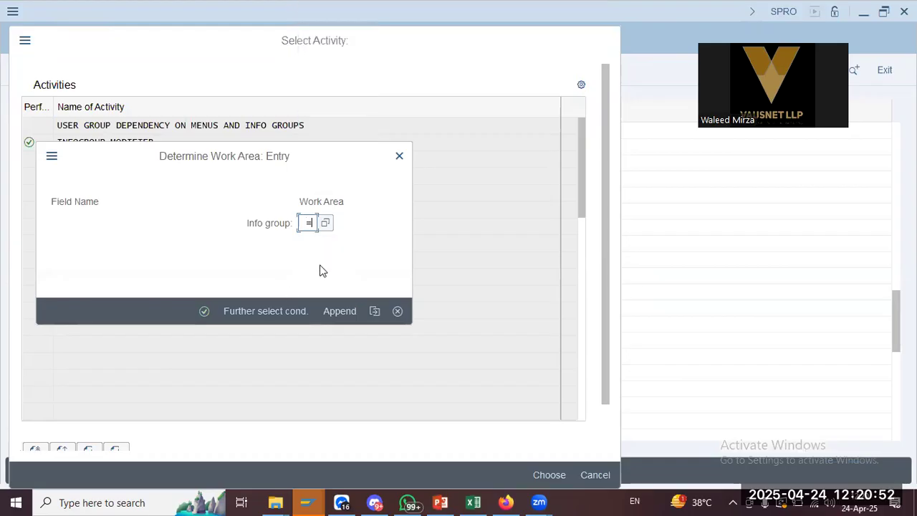
pyautogui.write('1')
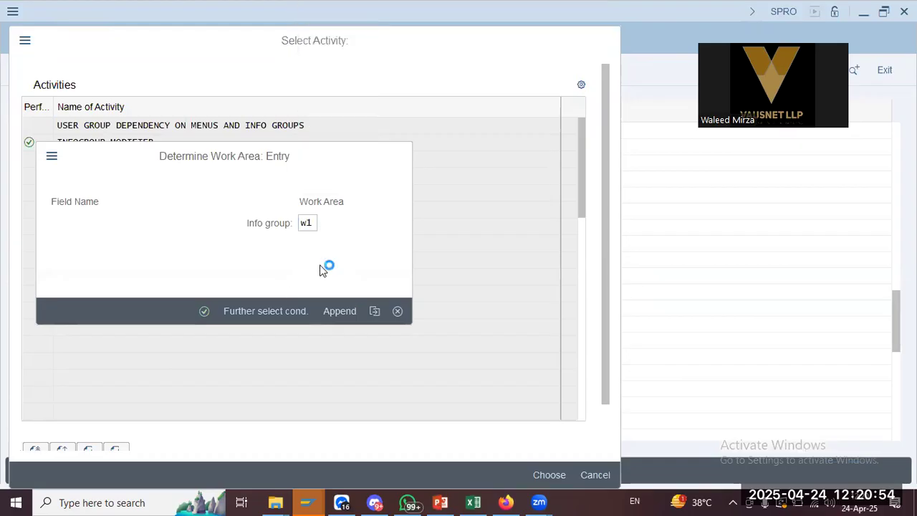
pyautogui.press('Return')
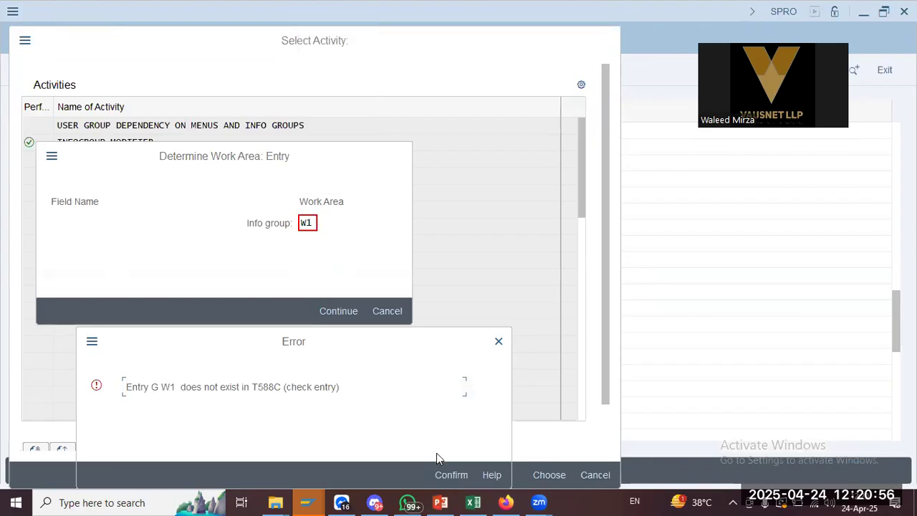
pyautogui.click(444, 476)
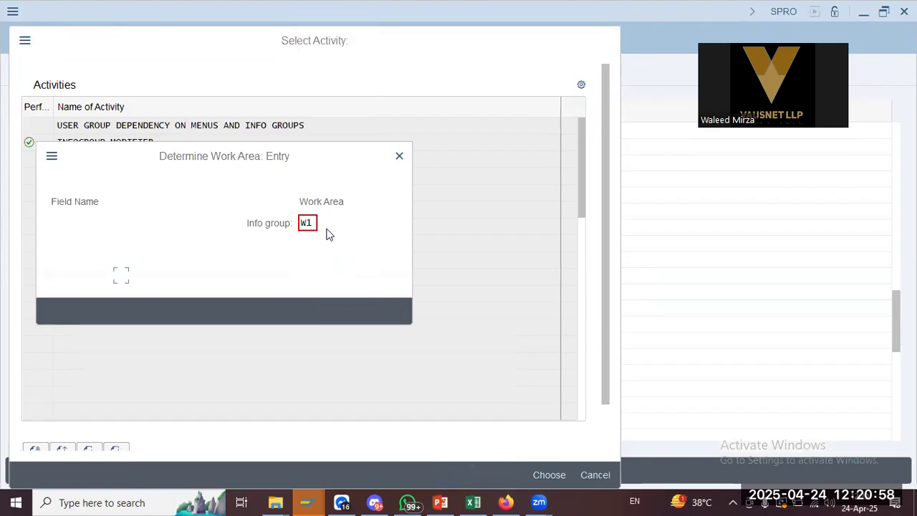
pyautogui.write('10')
pyautogui.press('Return')
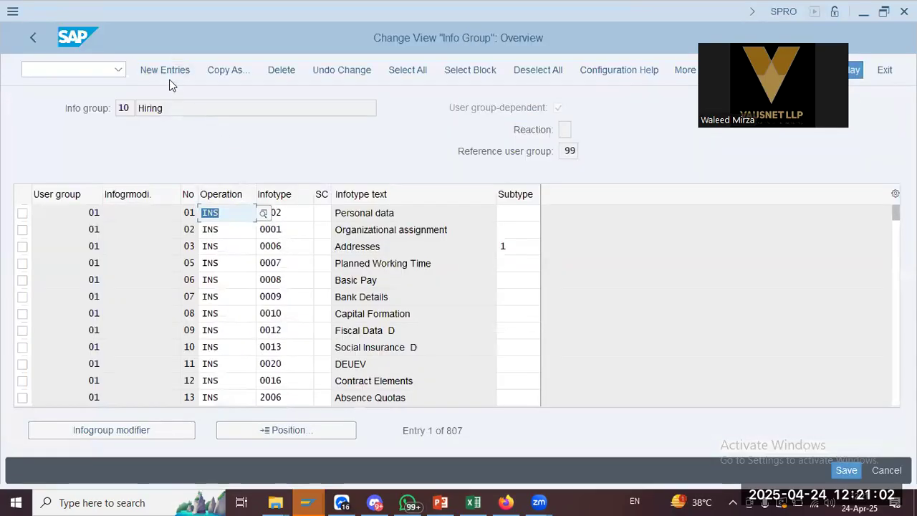
# Open New Entries for info group 10, exit without saving, and cancel the activity choice
pyautogui.click(166, 69)
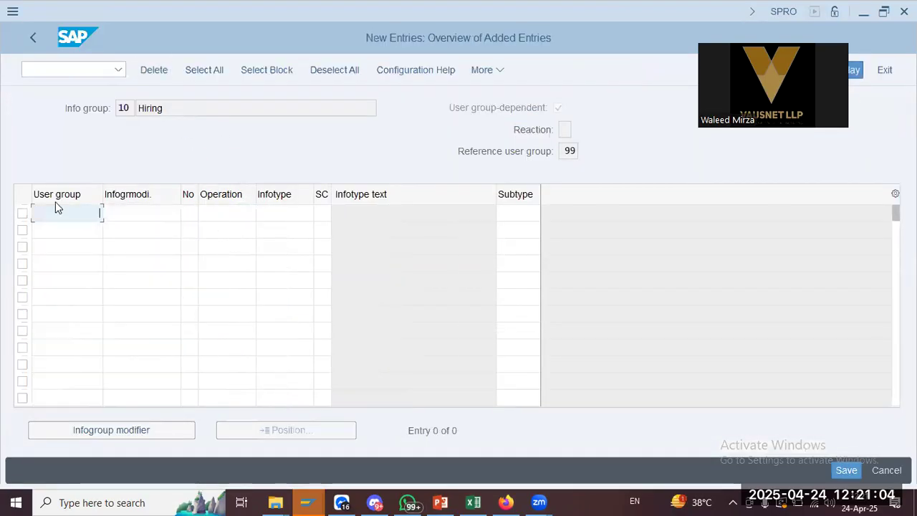
pyautogui.hotkey('alt', 'Tab')
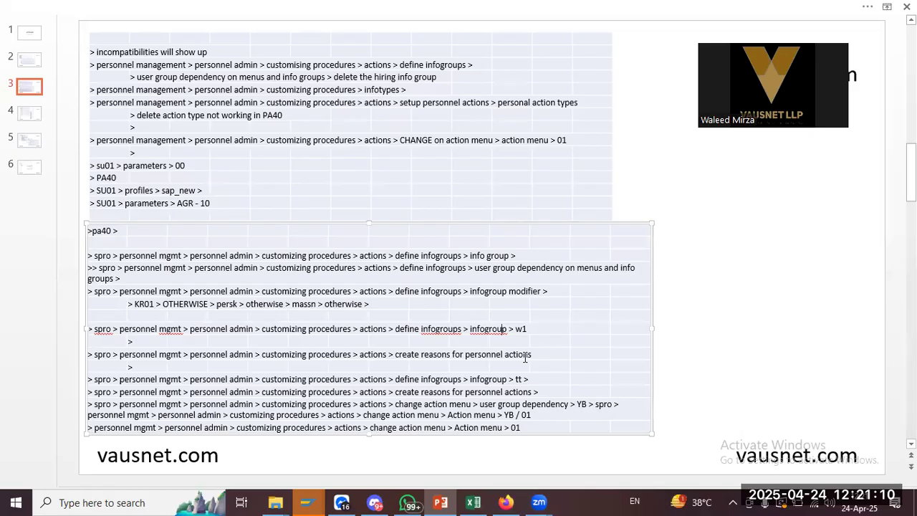
pyautogui.hotkey('alt', 'Tab')
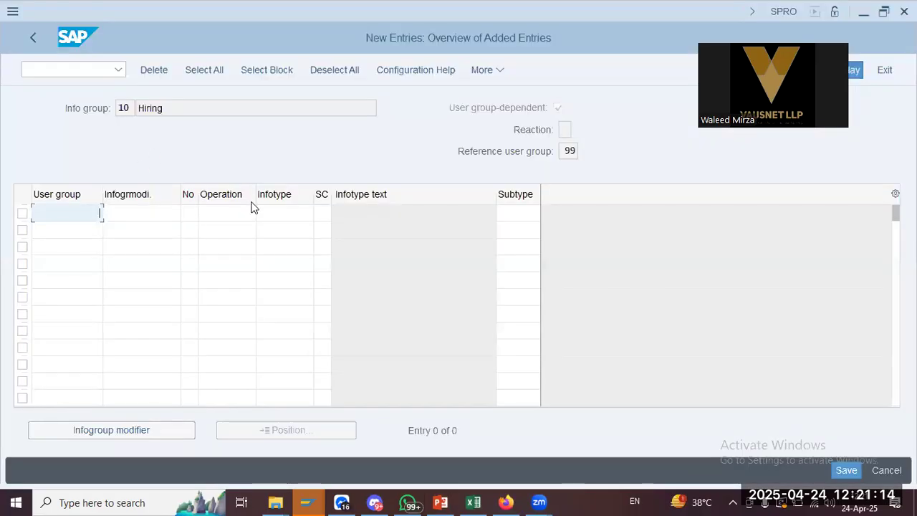
pyautogui.hotkey('alt', 'Tab')
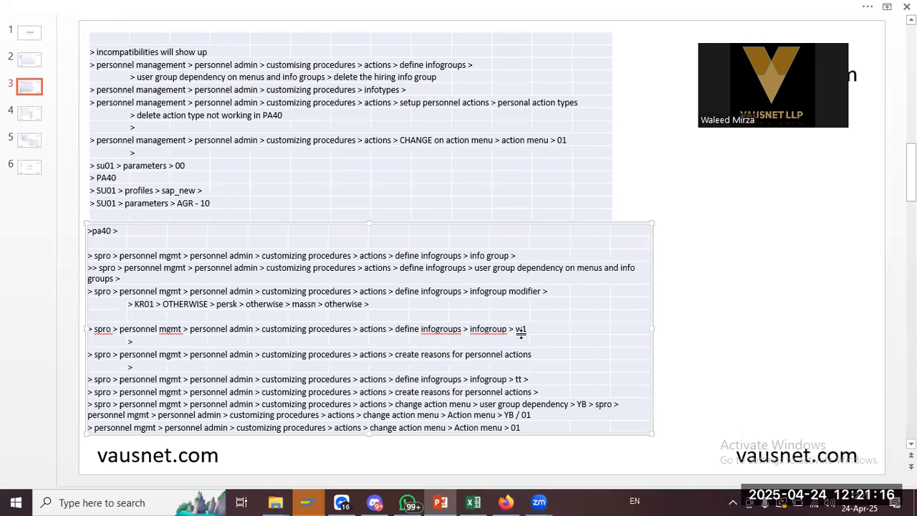
pyautogui.hotkey('alt', 'Tab')
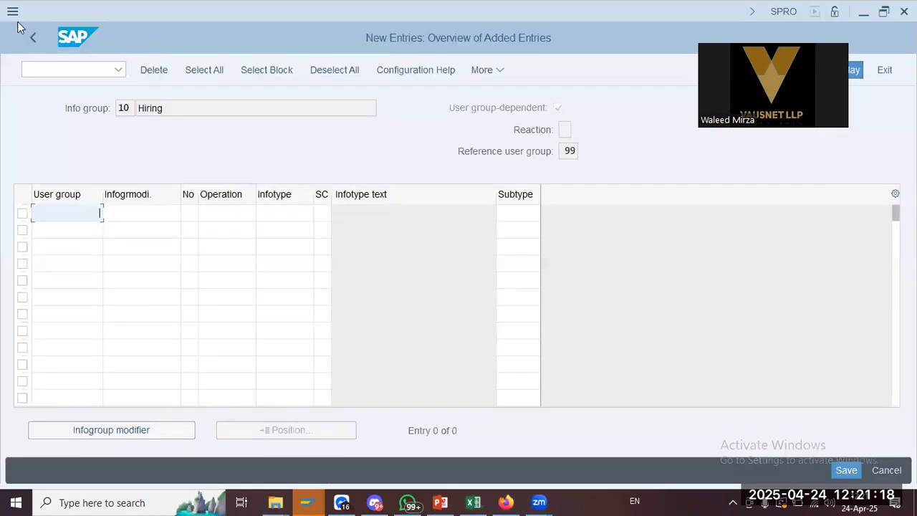
pyautogui.click(889, 71)
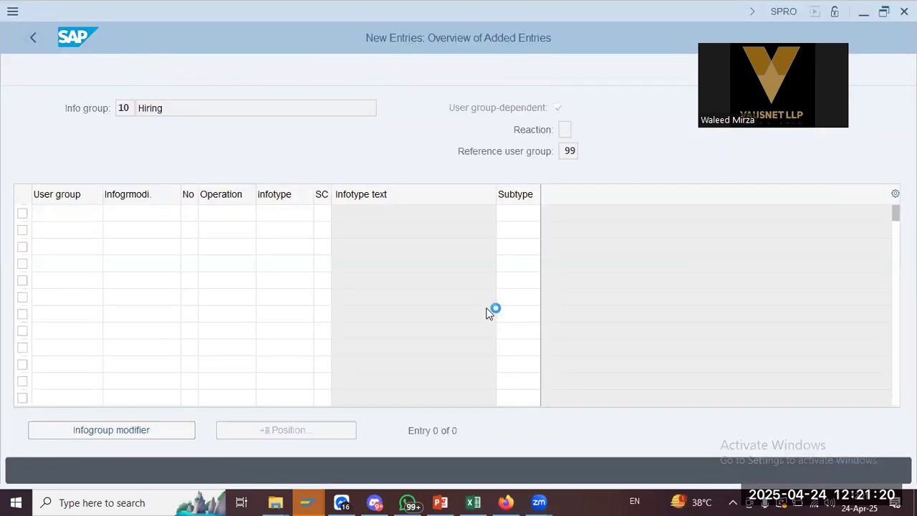
pyautogui.click(594, 478)
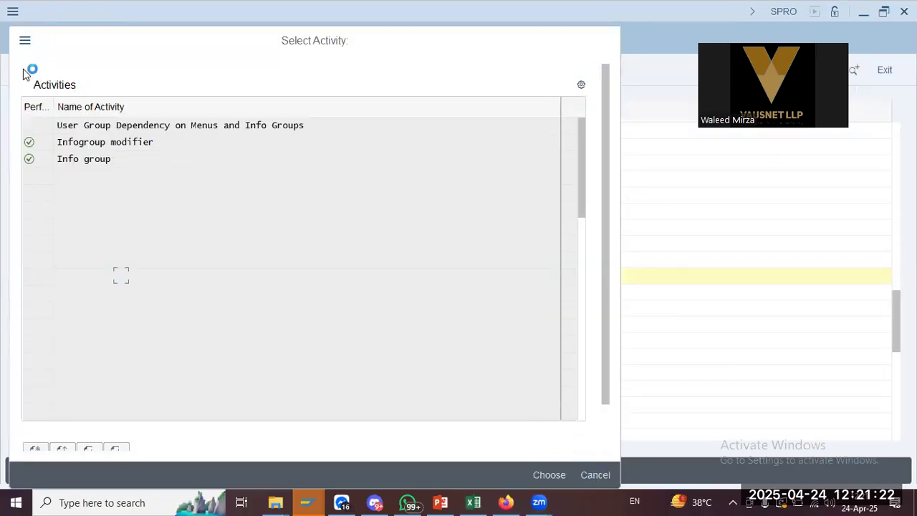
# Execute Define Reasons for Personnel Action (MX), checking the notes while it loads
pyautogui.click(121, 406)
pyautogui.click(440, 502)
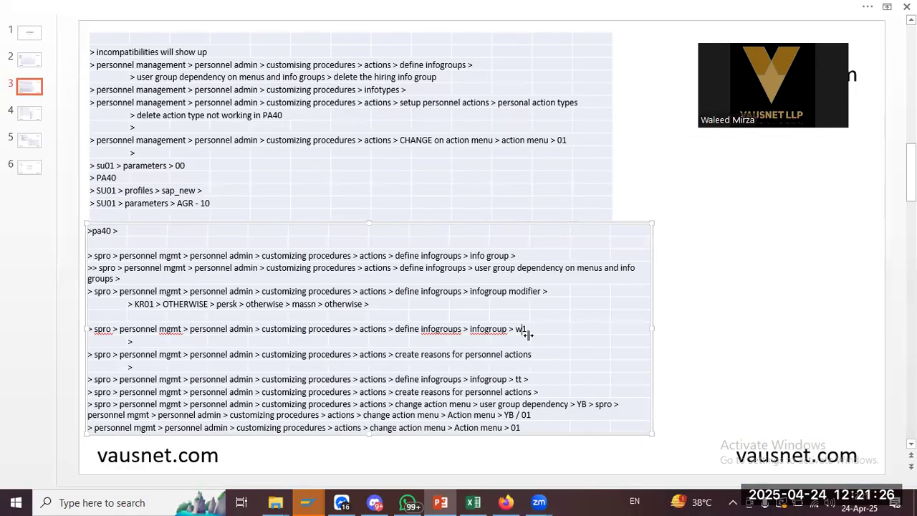
pyautogui.hotkey('alt', 'Tab')
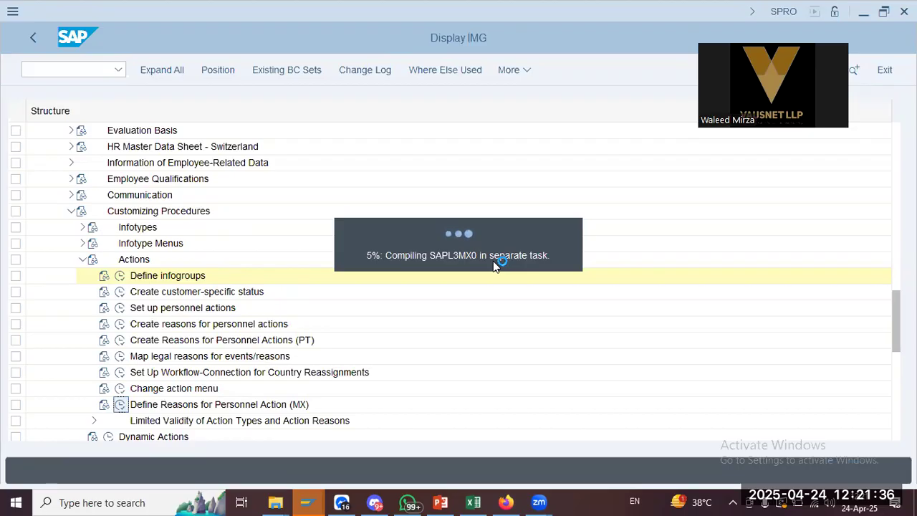
pyautogui.hotkey('alt', 'Tab')
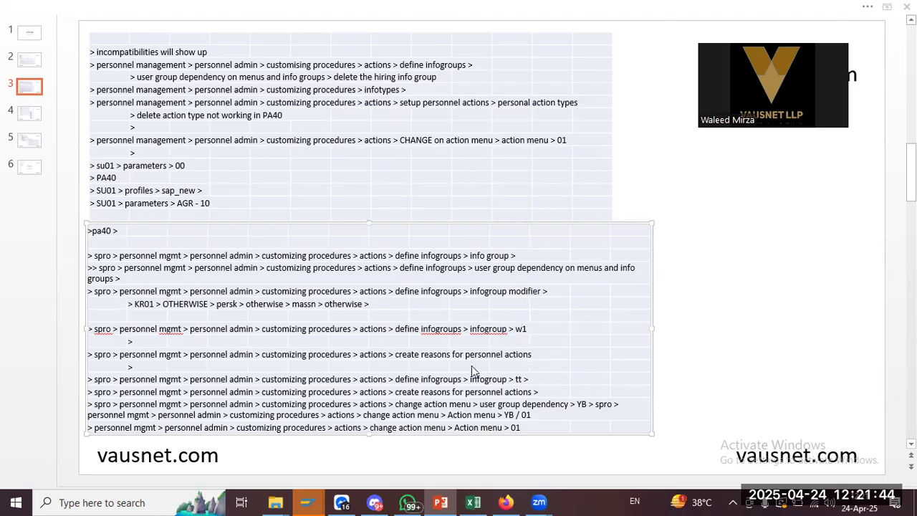
pyautogui.hotkey('alt', 'Tab')
pyautogui.hotkey('alt', 'Tab')
pyautogui.hotkey('alt', 'Tab')
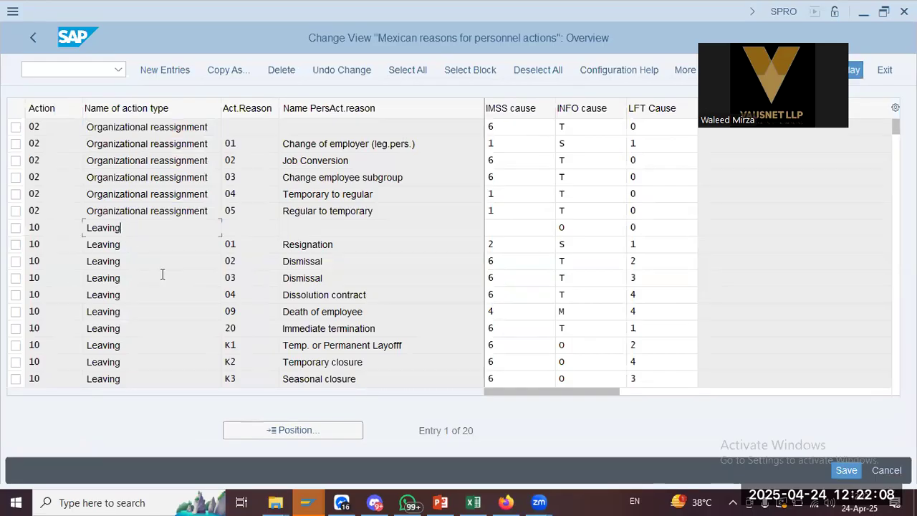
pyautogui.click(245, 241)
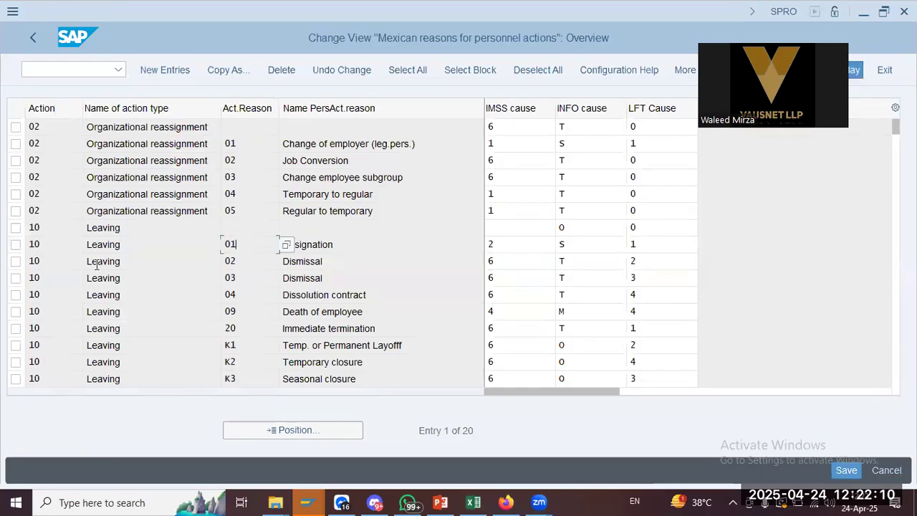
pyautogui.click(514, 249)
pyautogui.click(596, 244)
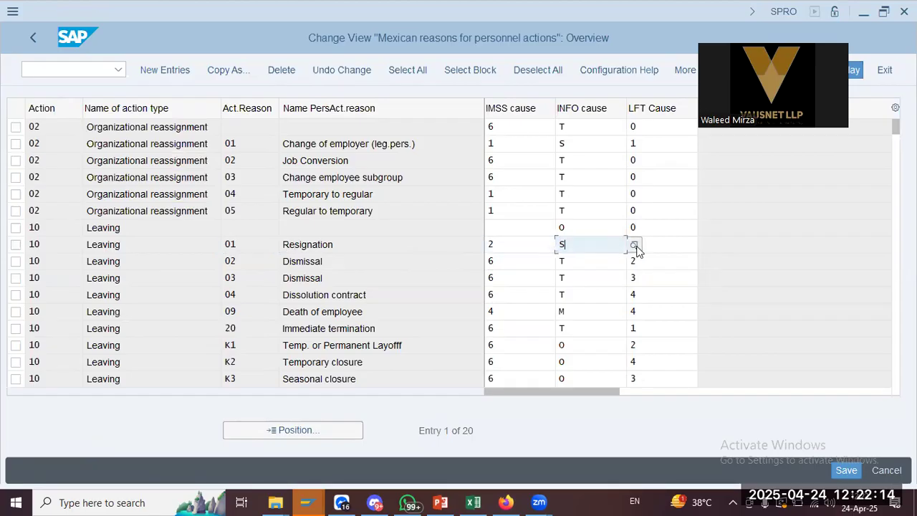
pyautogui.click(667, 246)
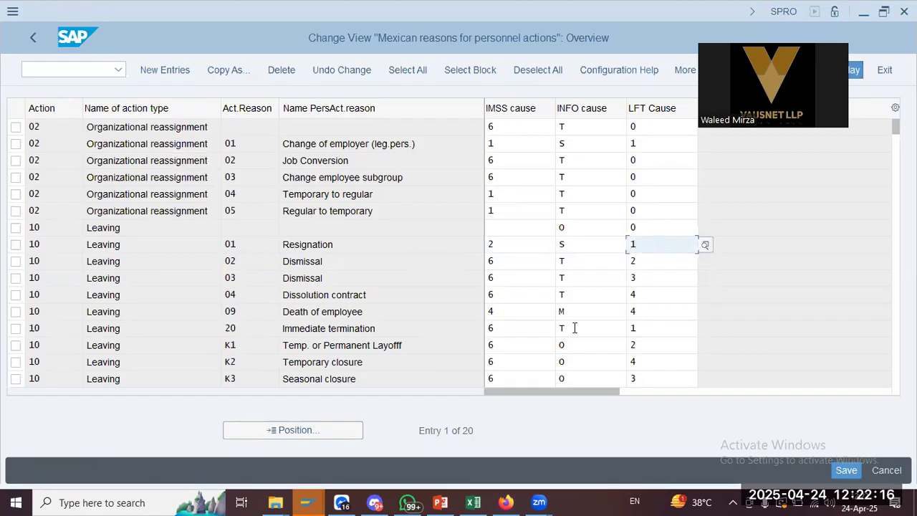
pyautogui.click(100, 261)
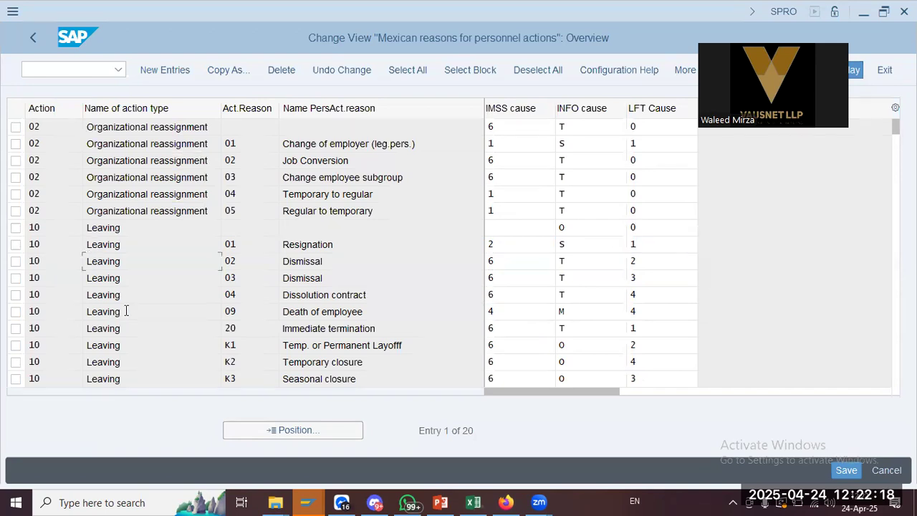
pyautogui.scroll(-5, 125, 315)
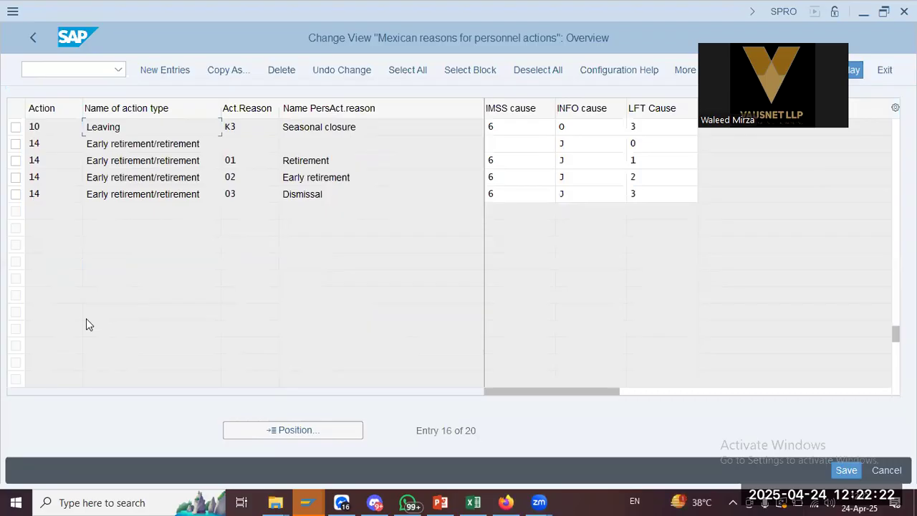
pyautogui.scroll(5, 86, 318)
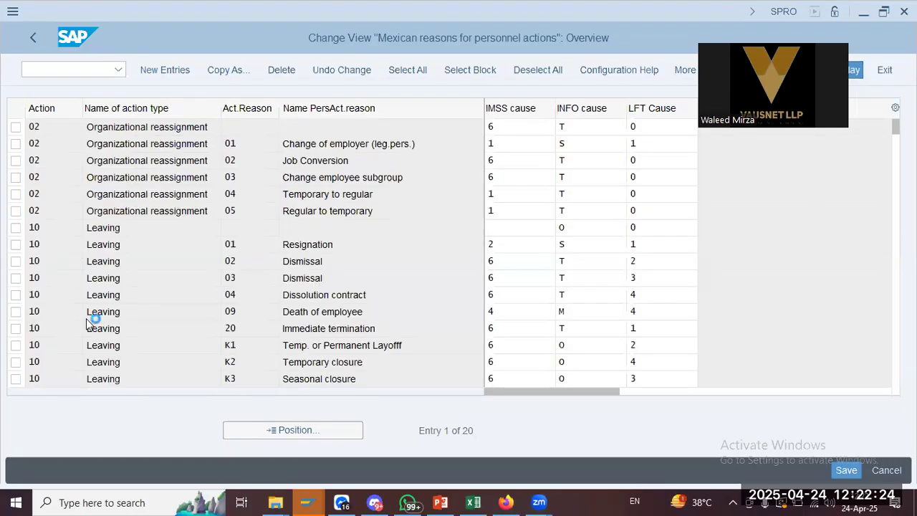
pyautogui.click(147, 194)
pyautogui.click(54, 212)
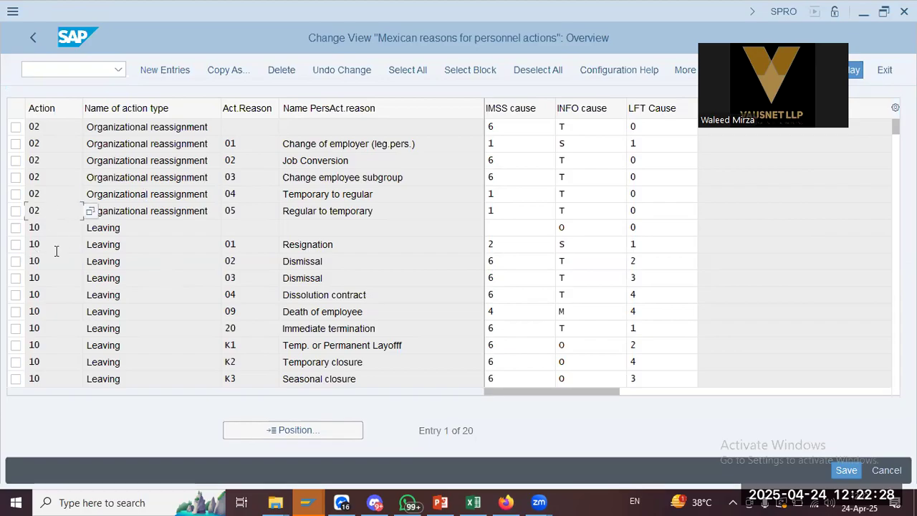
pyautogui.click(103, 263)
pyautogui.click(526, 127)
pyautogui.click(566, 128)
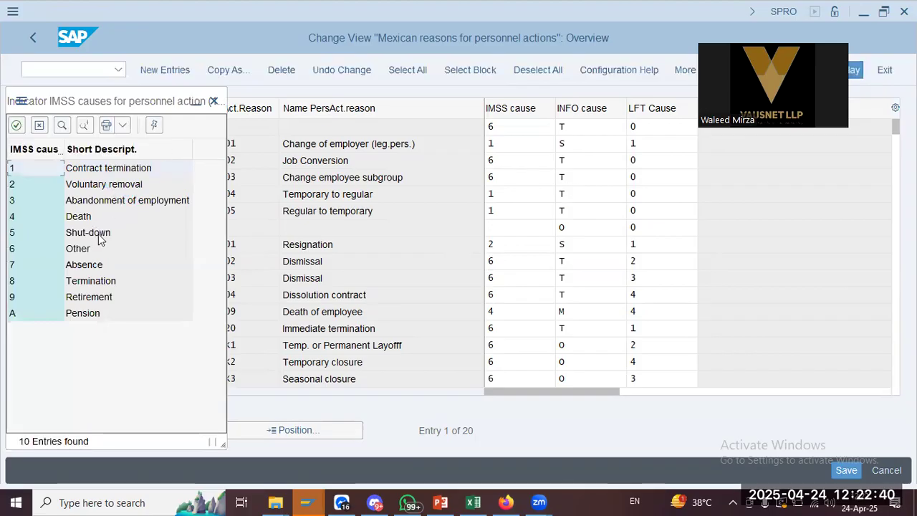
pyautogui.click(213, 101)
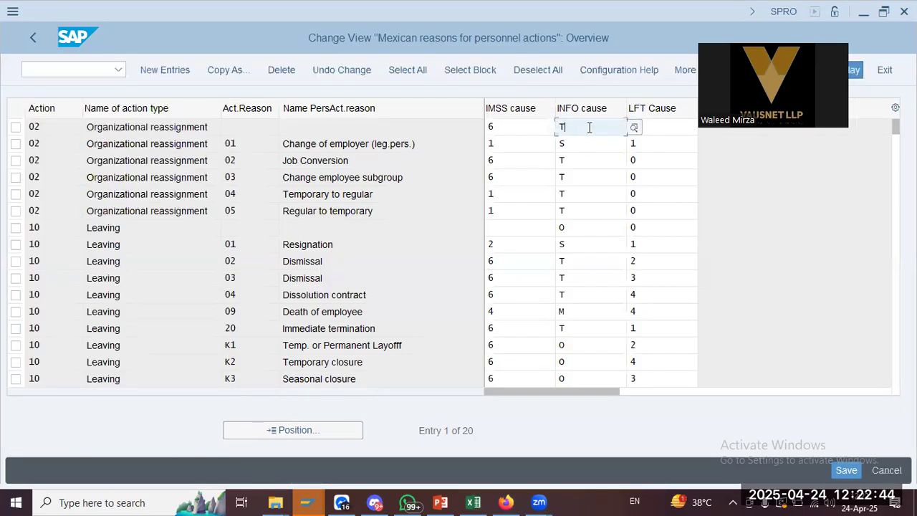
pyautogui.click(541, 130)
pyautogui.press('Return')
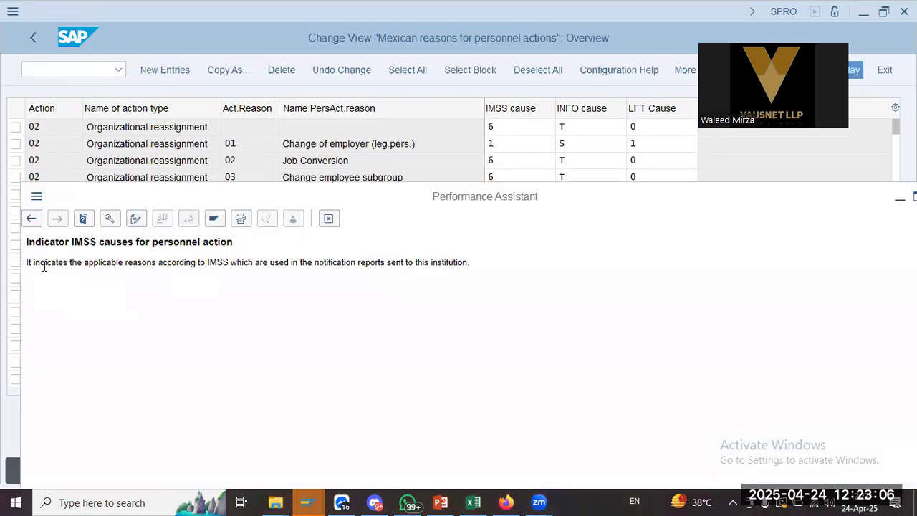
pyautogui.moveTo(47, 267); pyautogui.dragTo(506, 268)
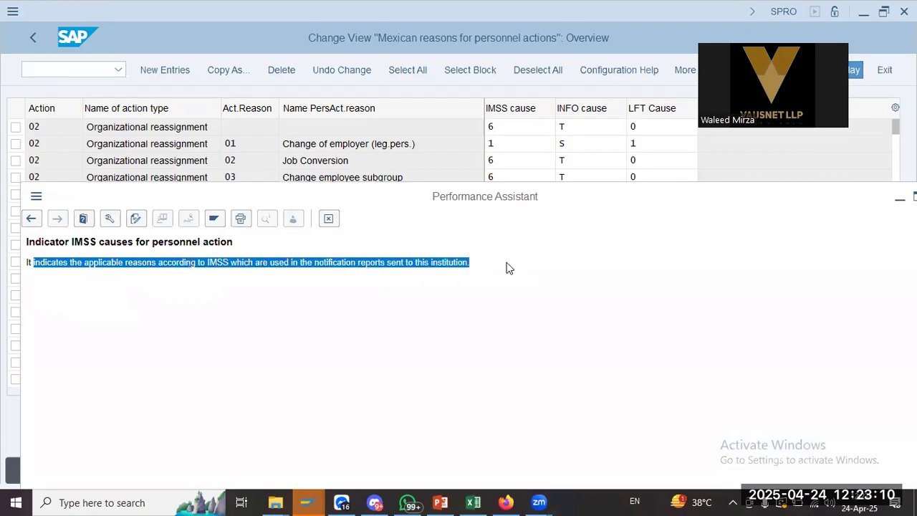
pyautogui.click(594, 135)
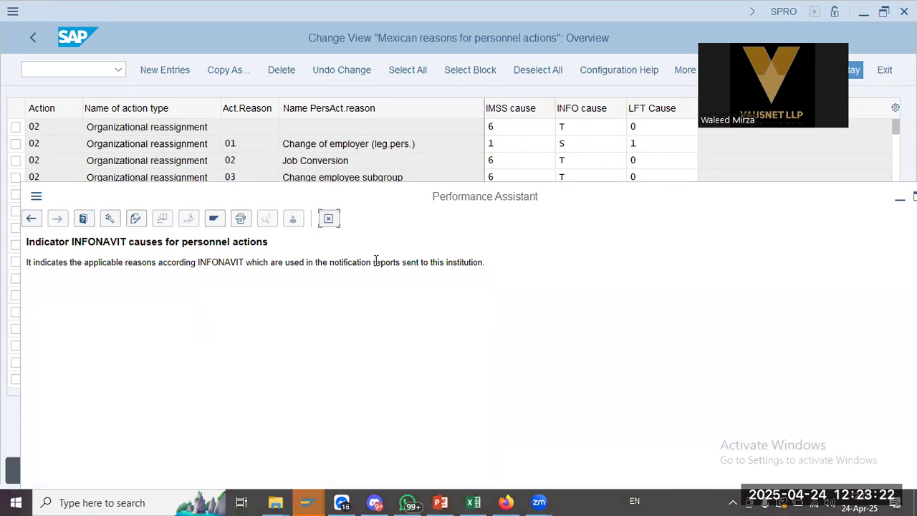
pyautogui.click(668, 128)
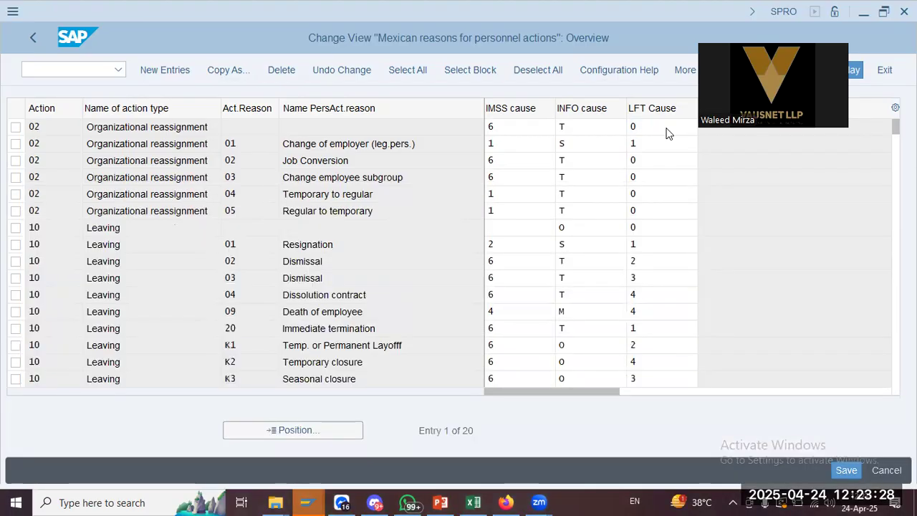
pyautogui.press('F1')
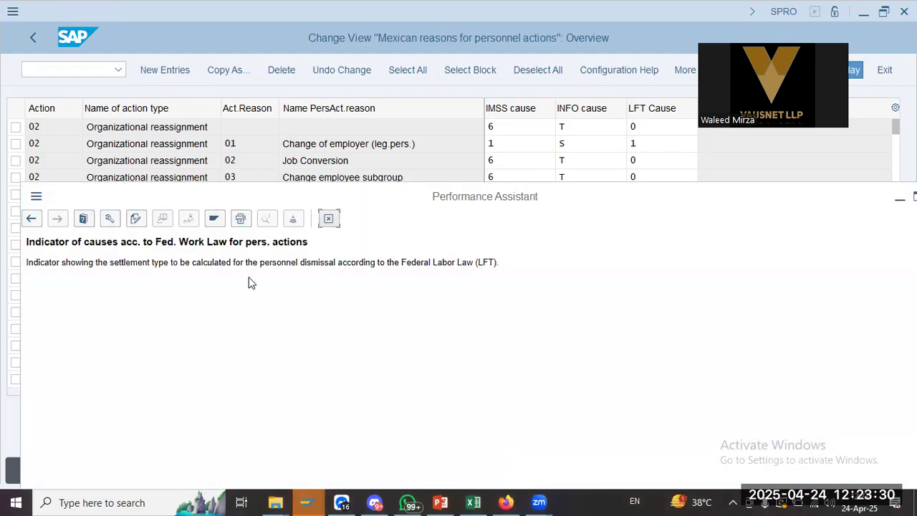
pyautogui.moveTo(94, 264); pyautogui.dragTo(512, 259)
pyautogui.click(514, 266)
pyautogui.click(688, 129)
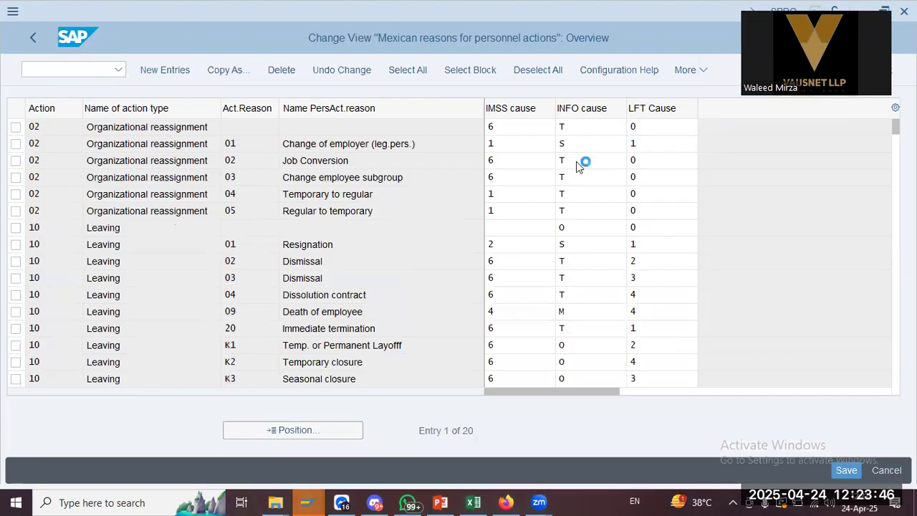
# Review the LFT cause values, then leave the Mexican reasons table unchanged for the notes
pyautogui.press('F4')
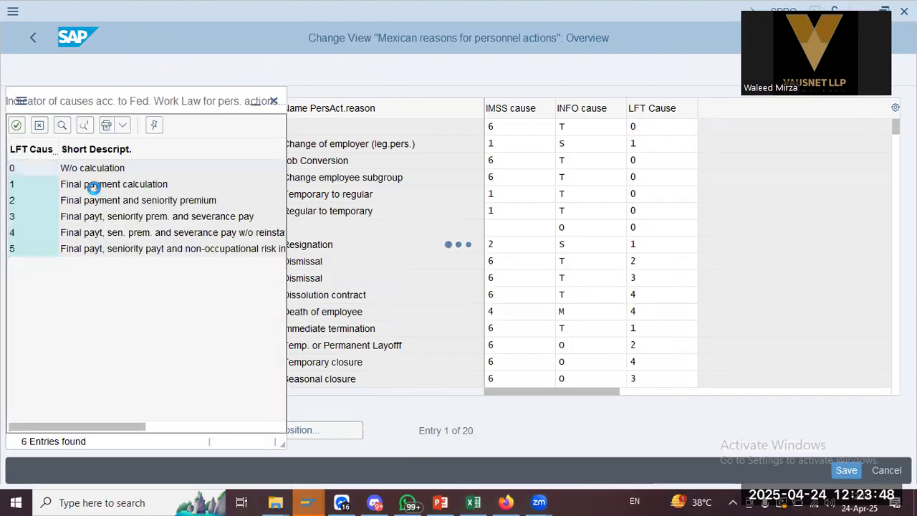
pyautogui.click(100, 188)
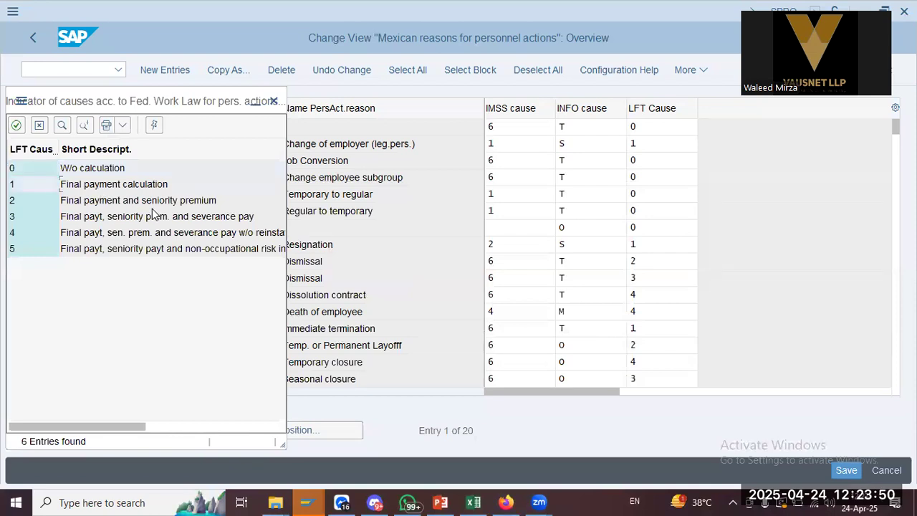
pyautogui.click(273, 101)
pyautogui.click(172, 247)
pyautogui.click(33, 37)
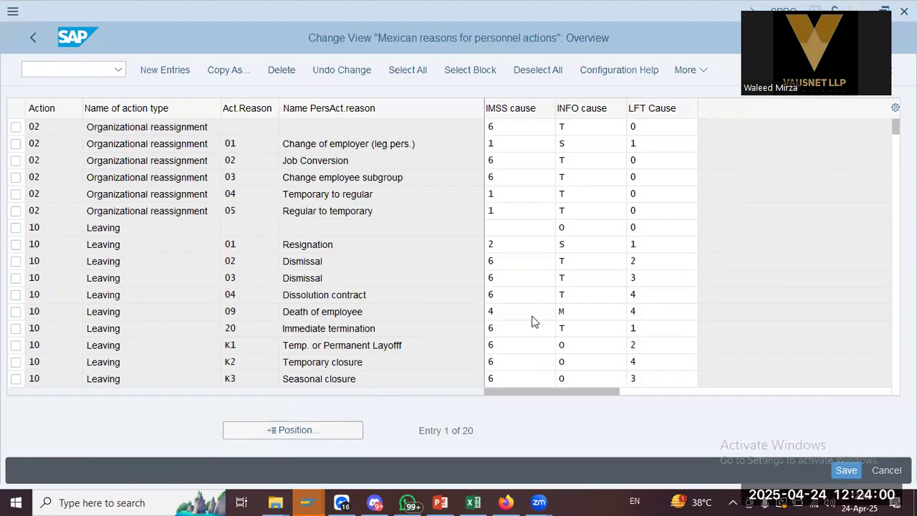
pyautogui.hotkey('alt', 'Tab')
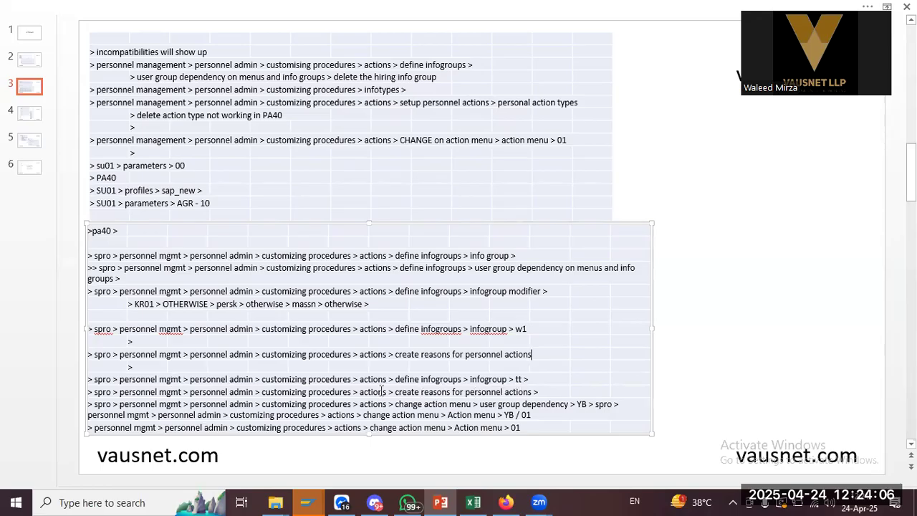
# Open the Info group activity and browse the list of existing info groups
pyautogui.hotkey('alt', 'Tab')
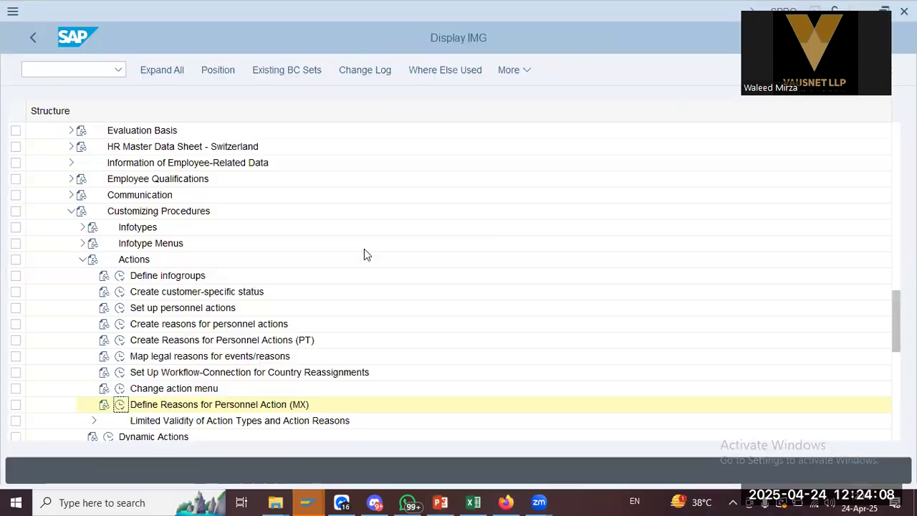
pyautogui.click(120, 278)
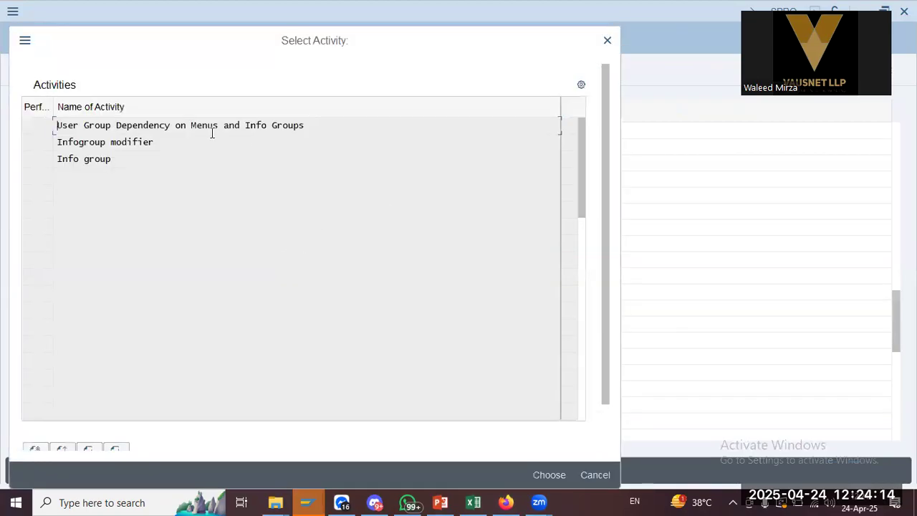
pyautogui.doubleClick(106, 158)
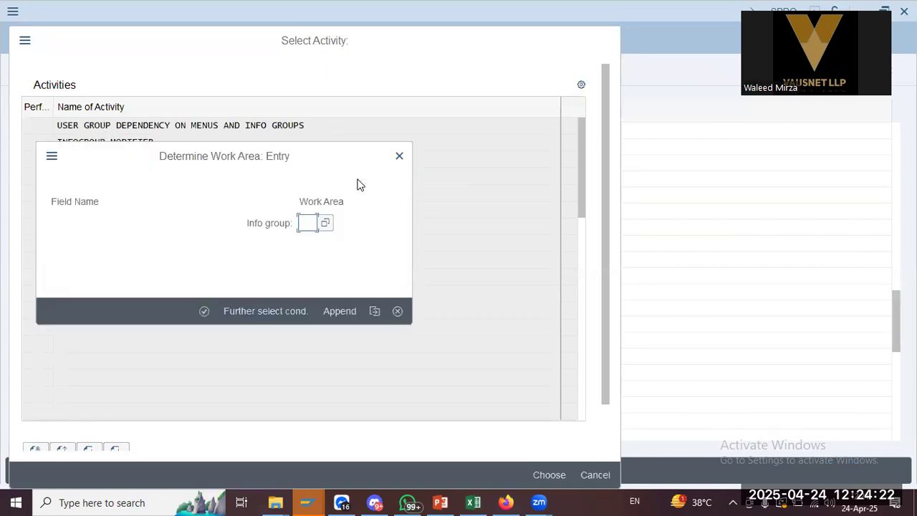
pyautogui.click(326, 223)
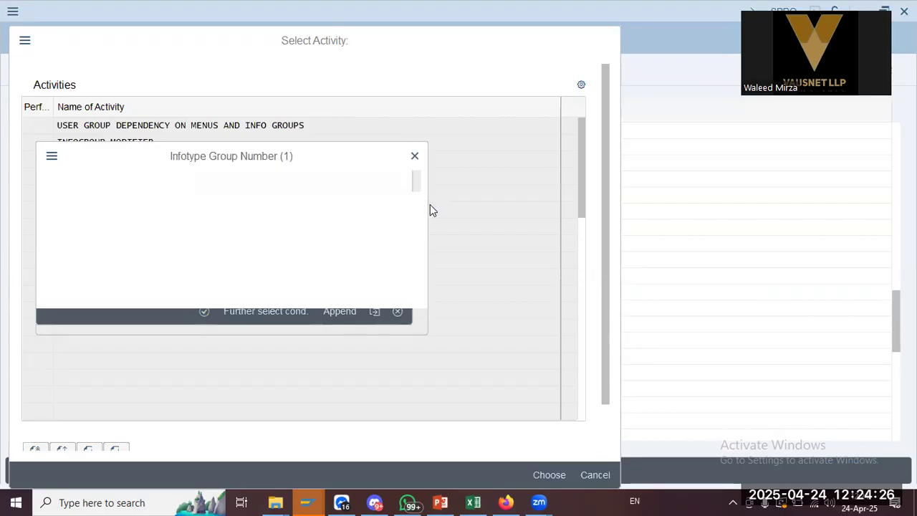
pyautogui.scroll(-15, 153, 406)
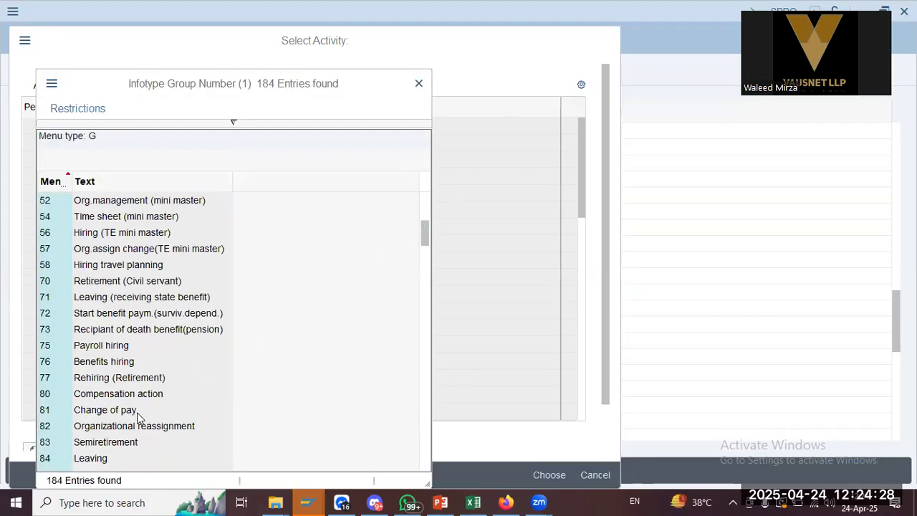
pyautogui.scroll(-20, 140, 419)
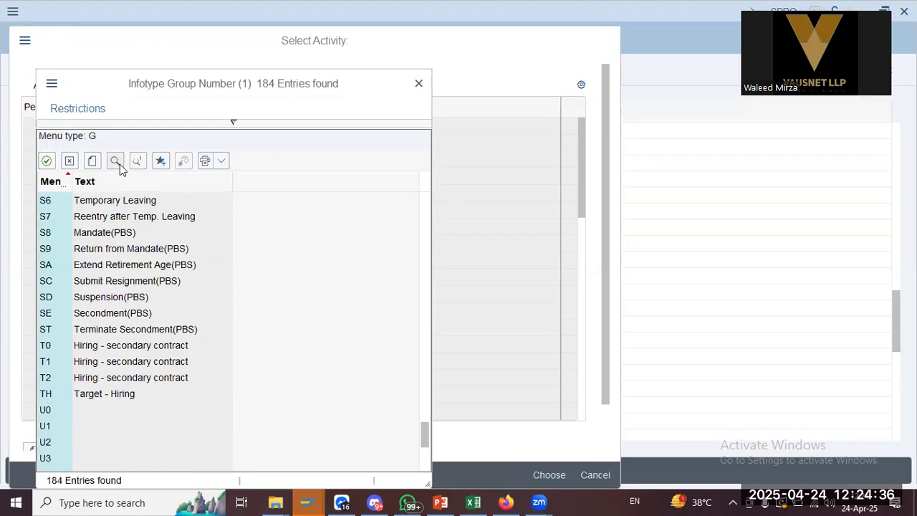
pyautogui.scroll(20, 177, 299)
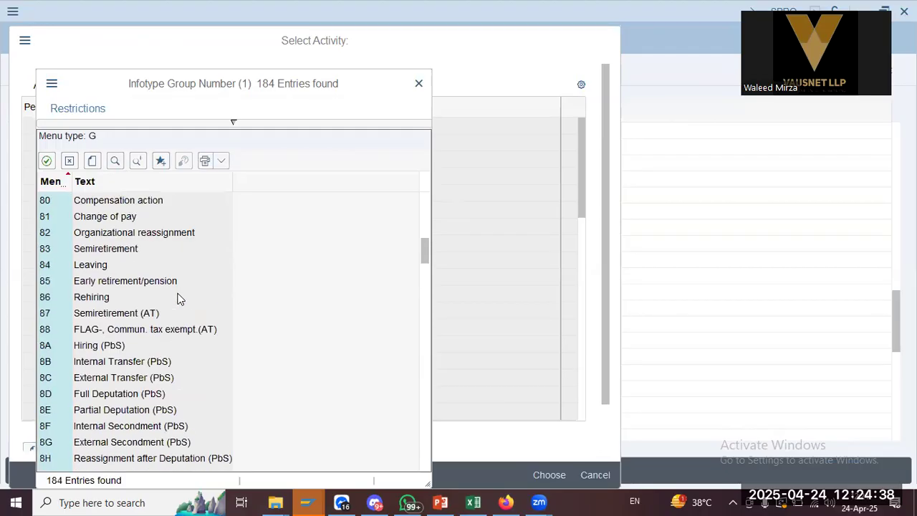
pyautogui.scroll(-12, 178, 298)
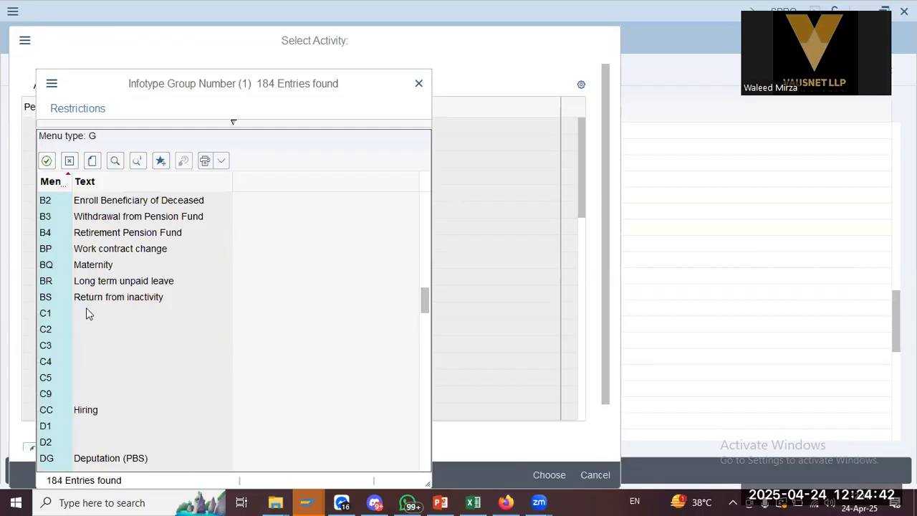
pyautogui.scroll(15, 86, 313)
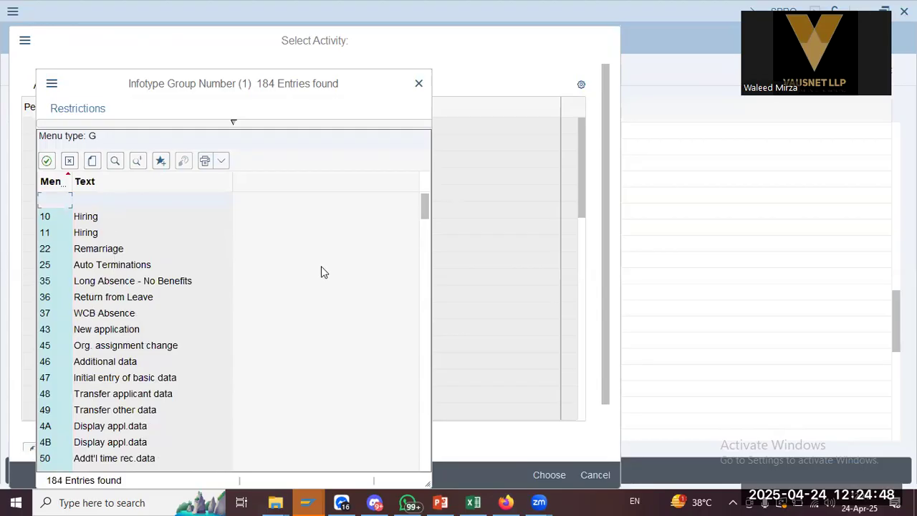
# Search the info group list for w1, find nothing, and close it without choosing
pyautogui.click(115, 160)
pyautogui.write('w1')
pyautogui.press('Return')
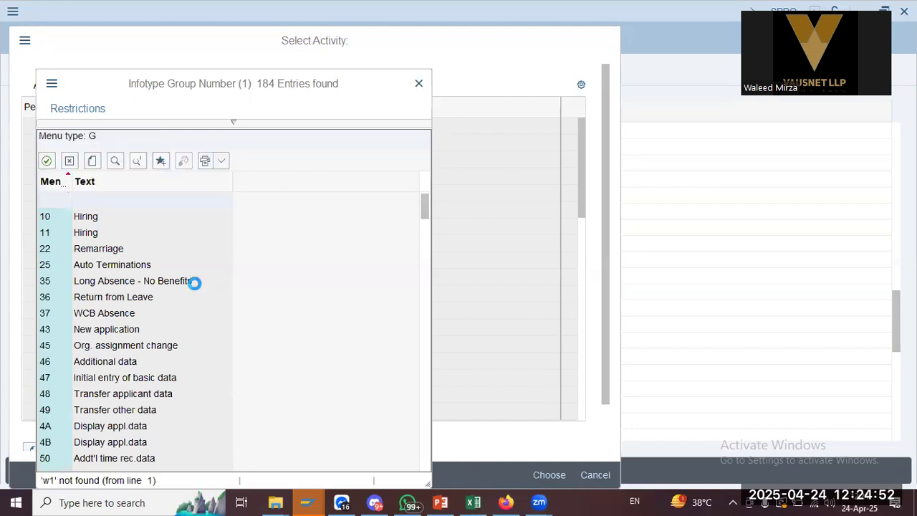
pyautogui.scroll(-5, 185, 281)
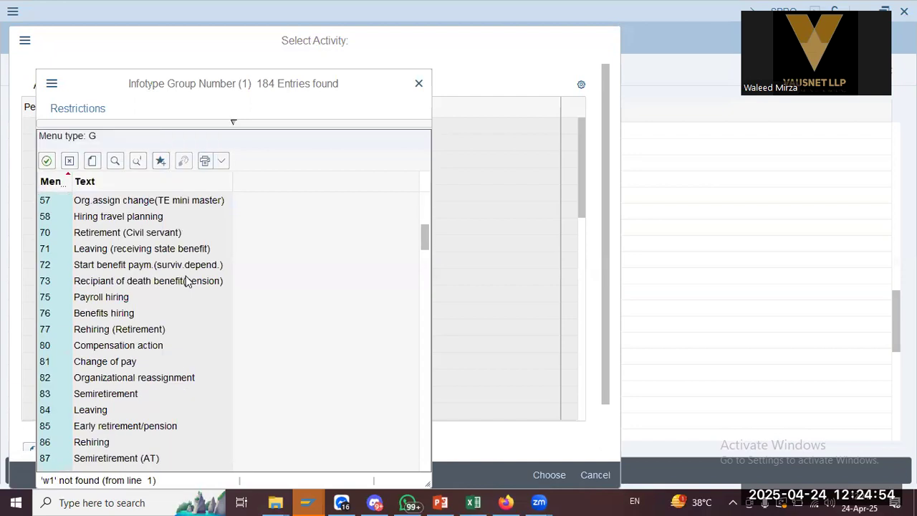
pyautogui.scroll(-5, 184, 280)
pyautogui.scroll(-20, 184, 281)
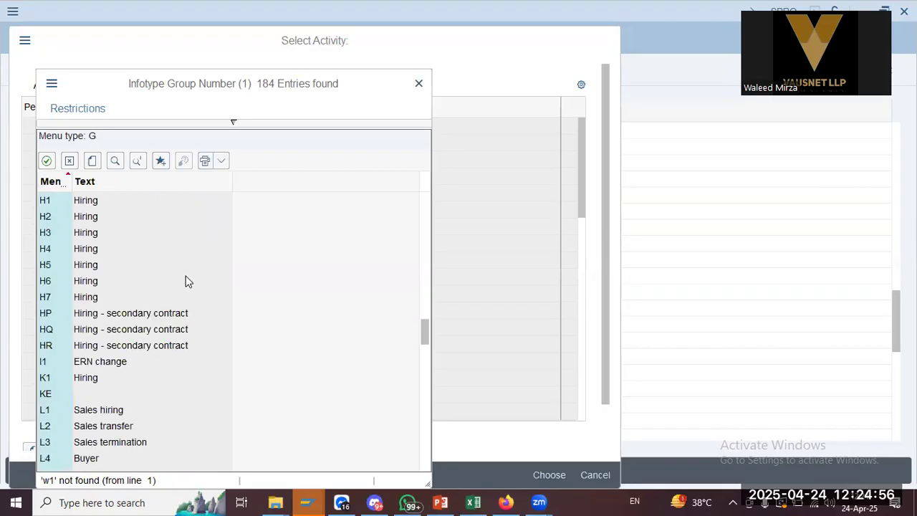
pyautogui.scroll(-20, 185, 281)
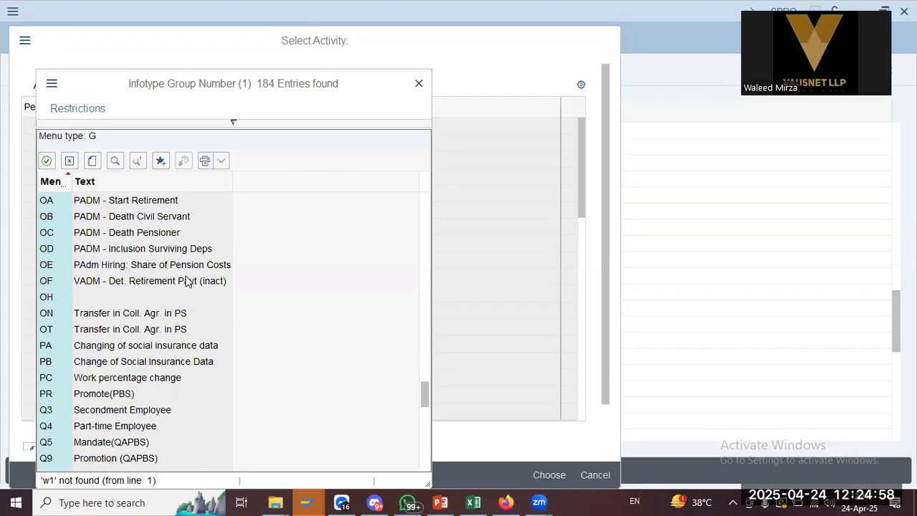
pyautogui.scroll(-4, 185, 280)
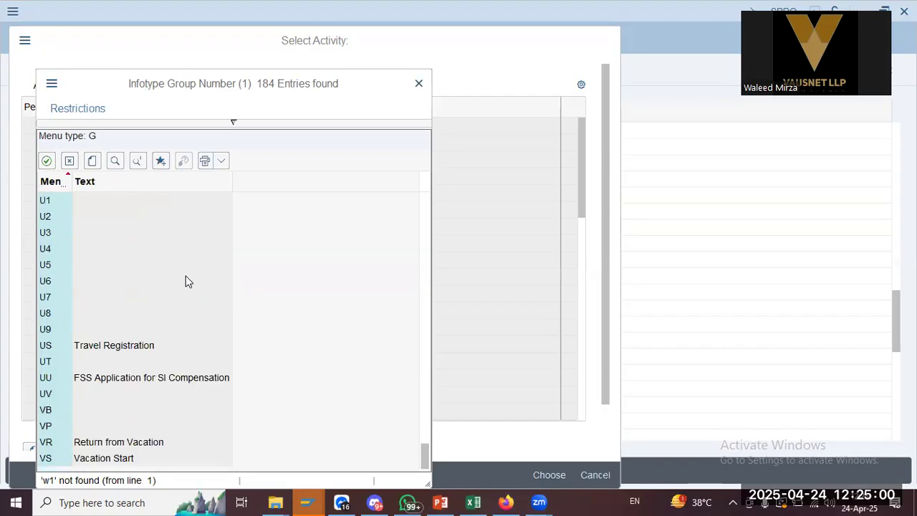
pyautogui.click(420, 84)
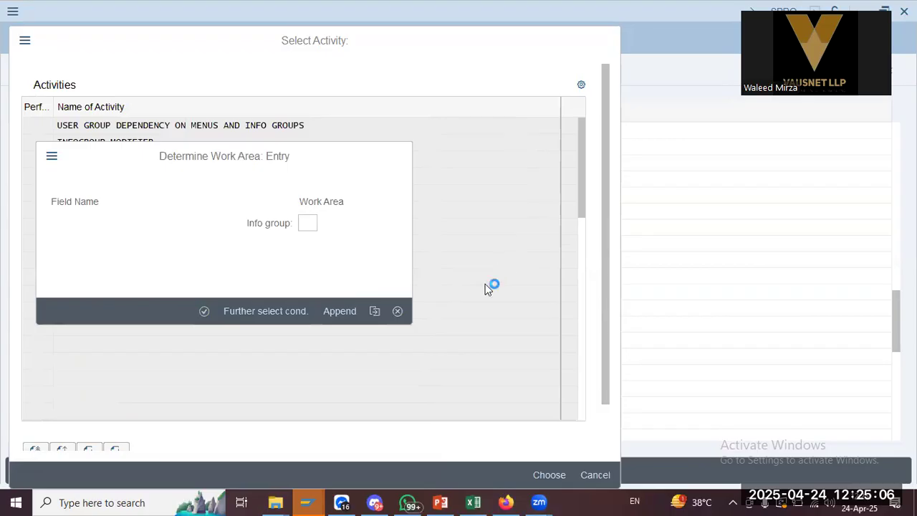
pyautogui.hotkey('alt', 'Tab')
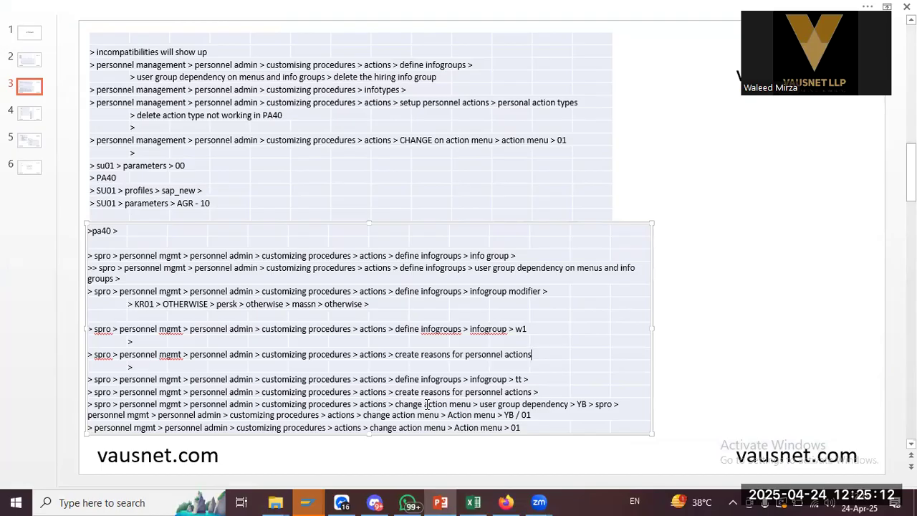
# Close the activity choice and select Define infogroups in the customizing tree
pyautogui.hotkey('alt', 'Tab')
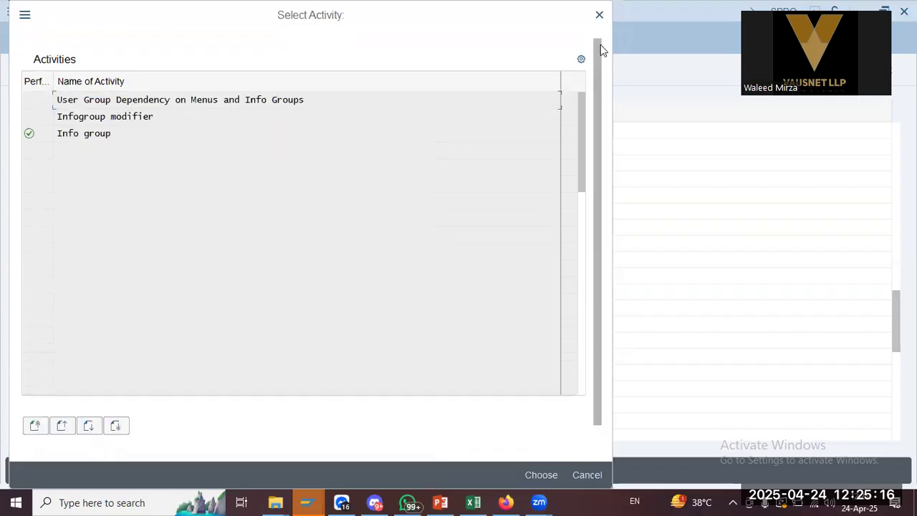
pyautogui.click(604, 20)
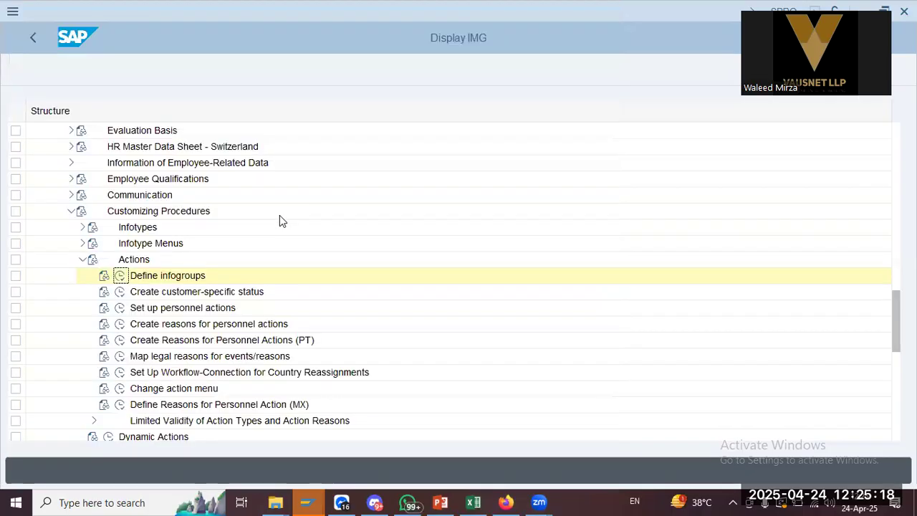
pyautogui.click(172, 278)
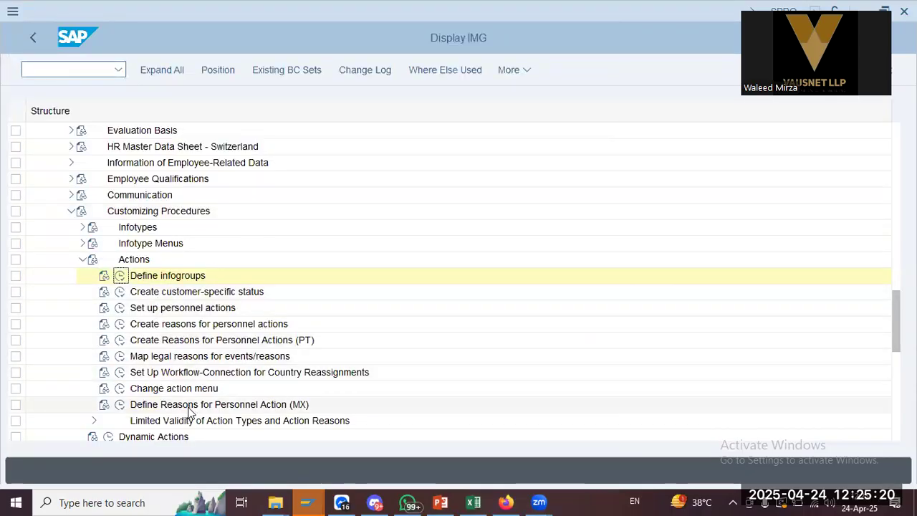
# Review the menu type M user group dependency entries, including the reference user groups of menus 01 and 02
pyautogui.hotkey('alt', 'Tab')
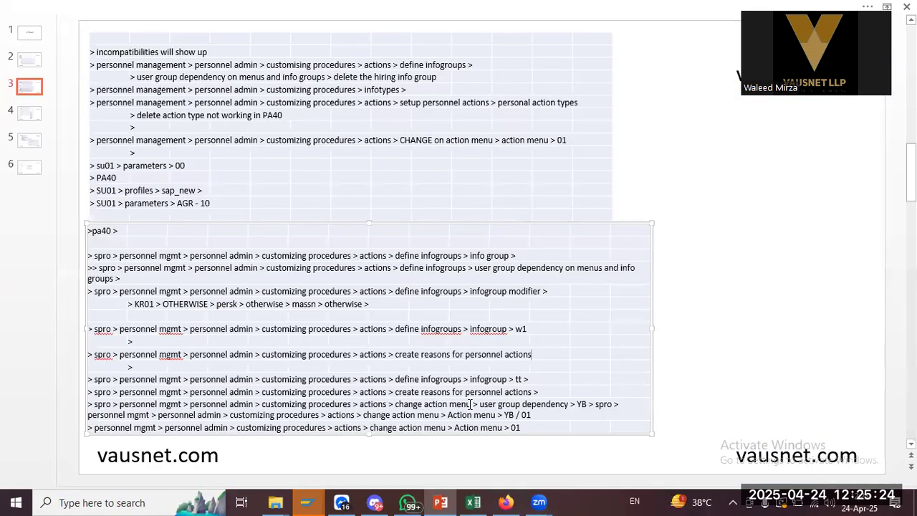
pyautogui.hotkey('alt', 'Tab')
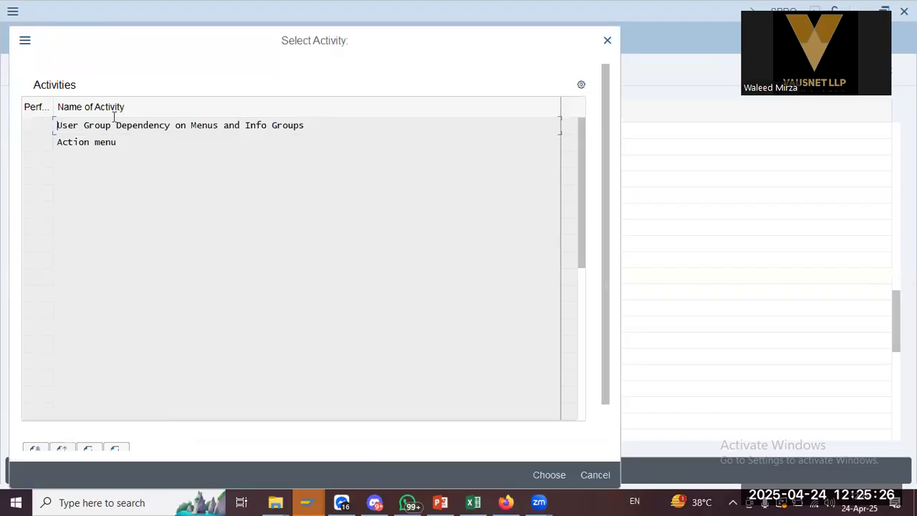
pyautogui.doubleClick(147, 130)
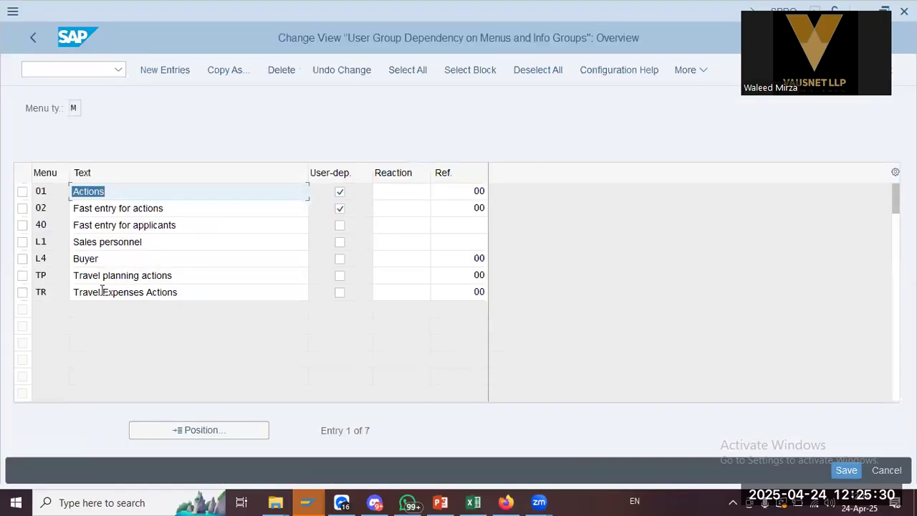
pyautogui.click(147, 294)
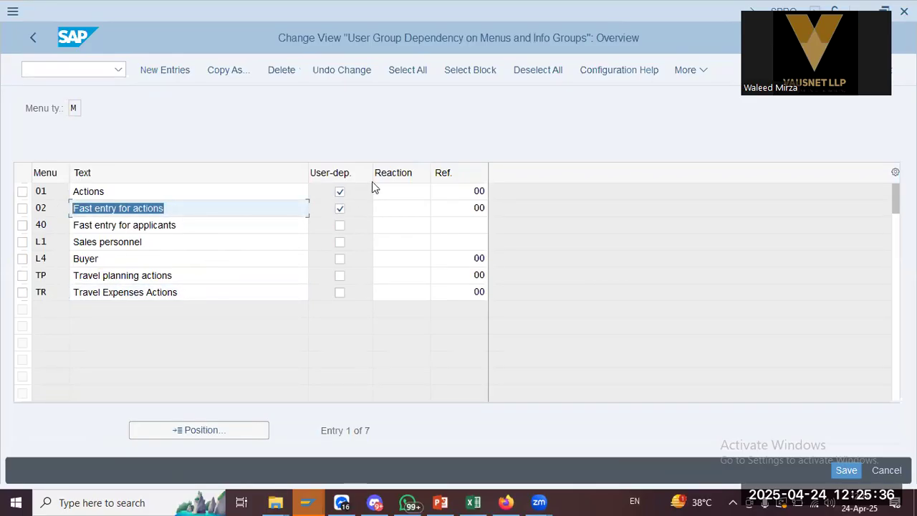
pyautogui.click(452, 189)
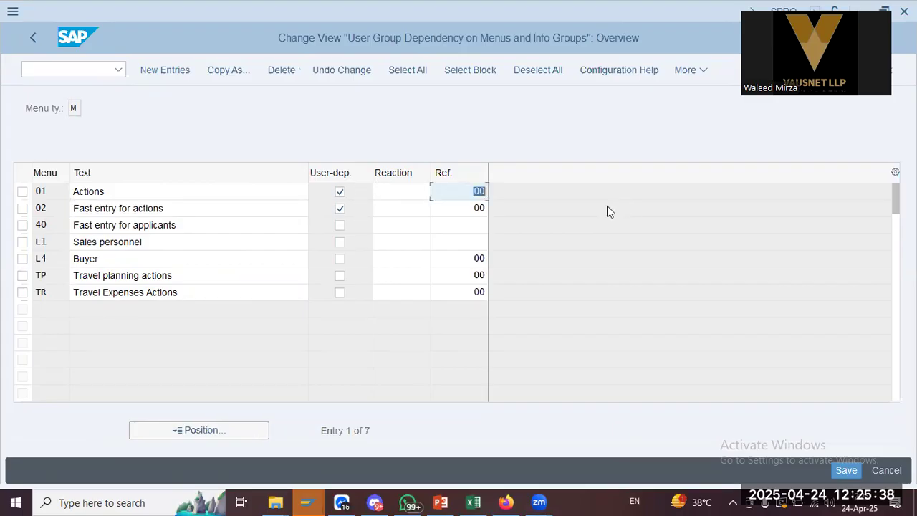
pyautogui.click(475, 208)
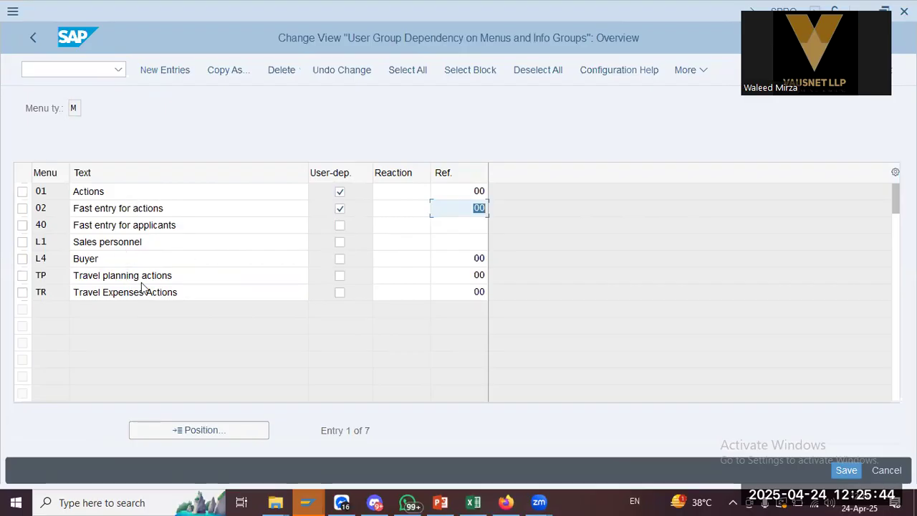
pyautogui.click(172, 292)
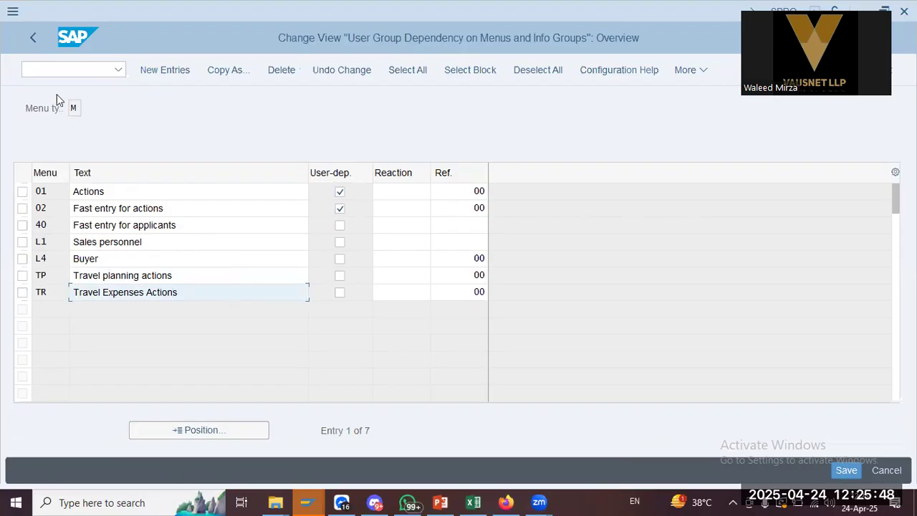
pyautogui.click(38, 34)
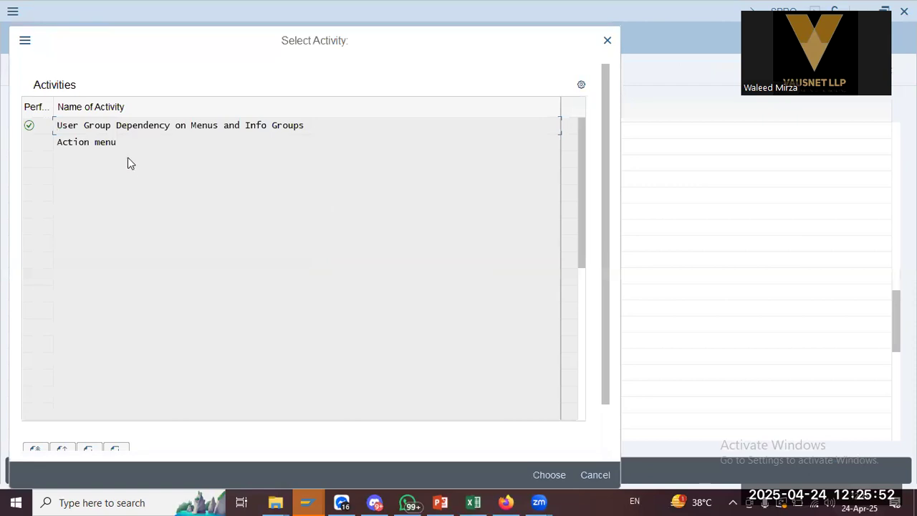
# Browse the available action menus and look over menu 01's action entries
pyautogui.doubleClick(108, 141)
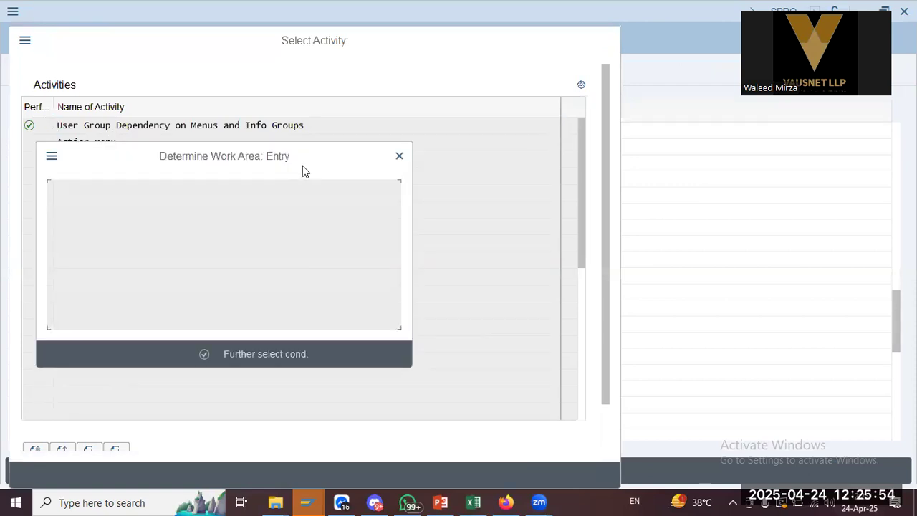
pyautogui.click(326, 266)
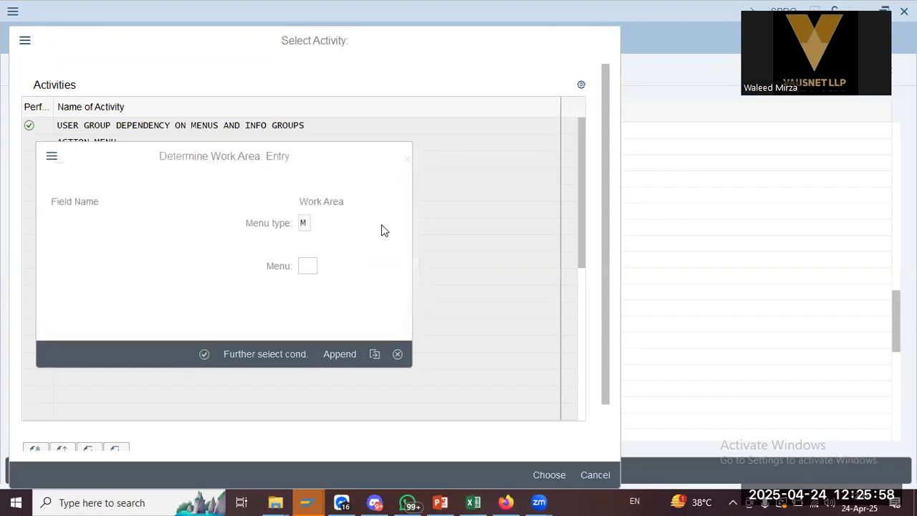
pyautogui.click(101, 203)
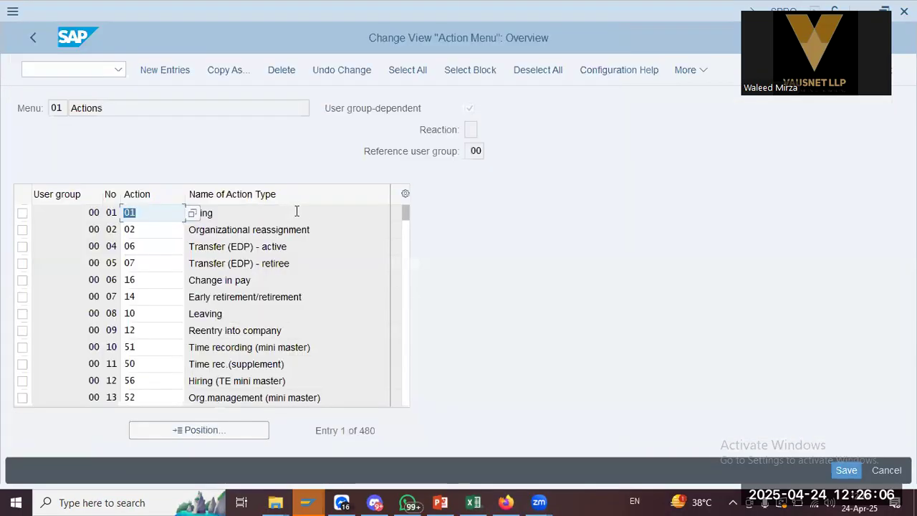
pyautogui.click(156, 229)
pyautogui.click(134, 331)
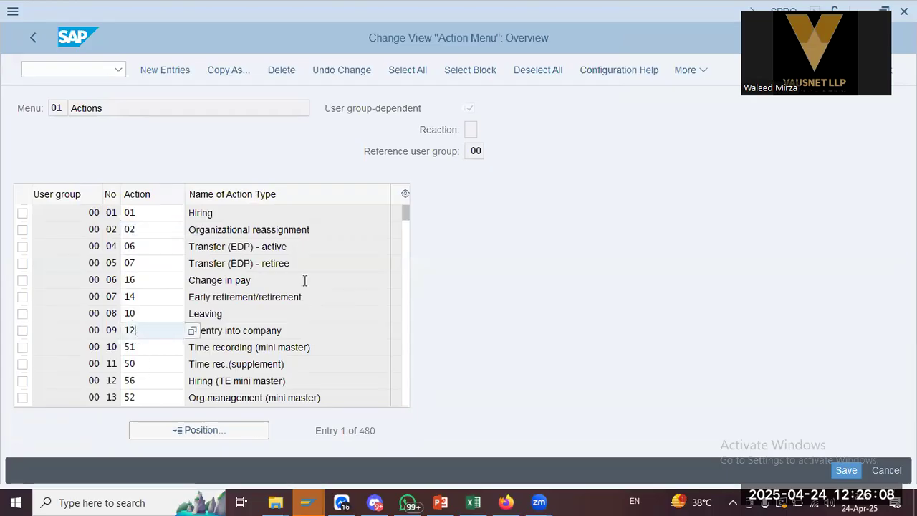
pyautogui.hotkey('alt', 'Tab')
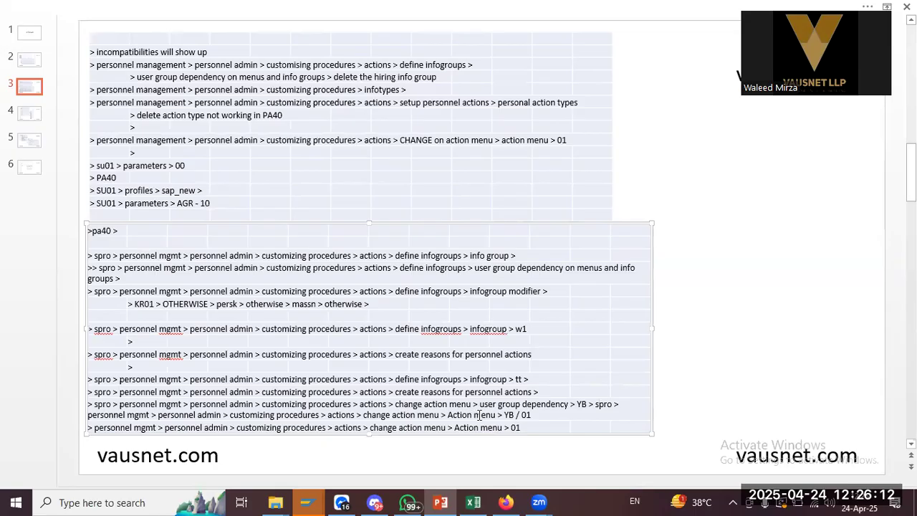
pyautogui.hotkey('alt', 'Tab')
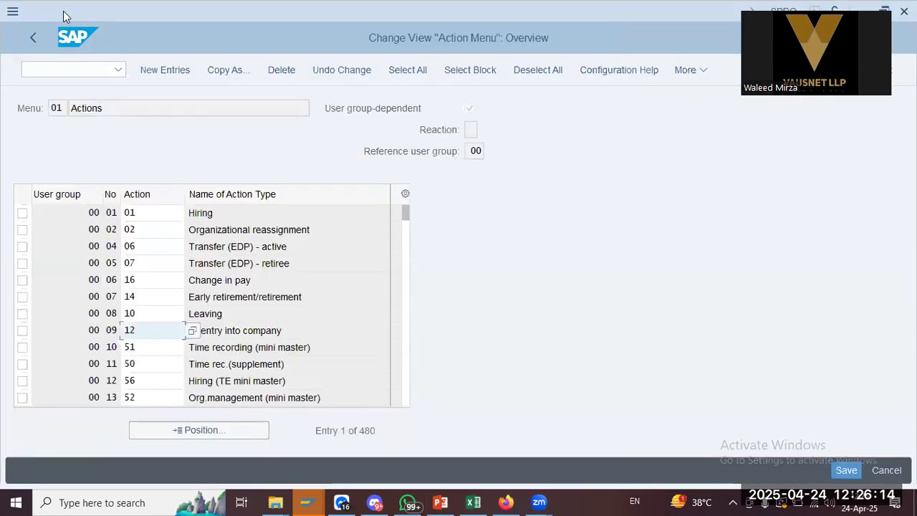
pyautogui.hotkey('alt', 'Tab')
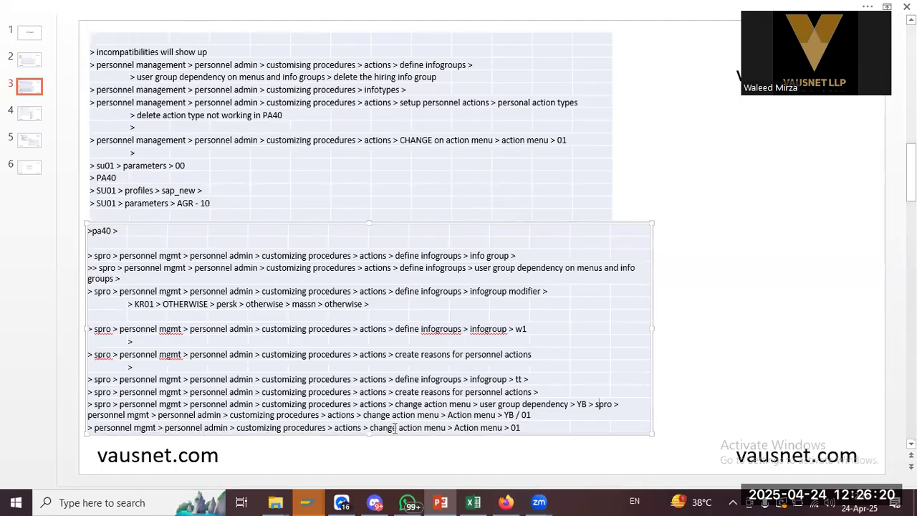
pyautogui.hotkey('alt', 'Tab')
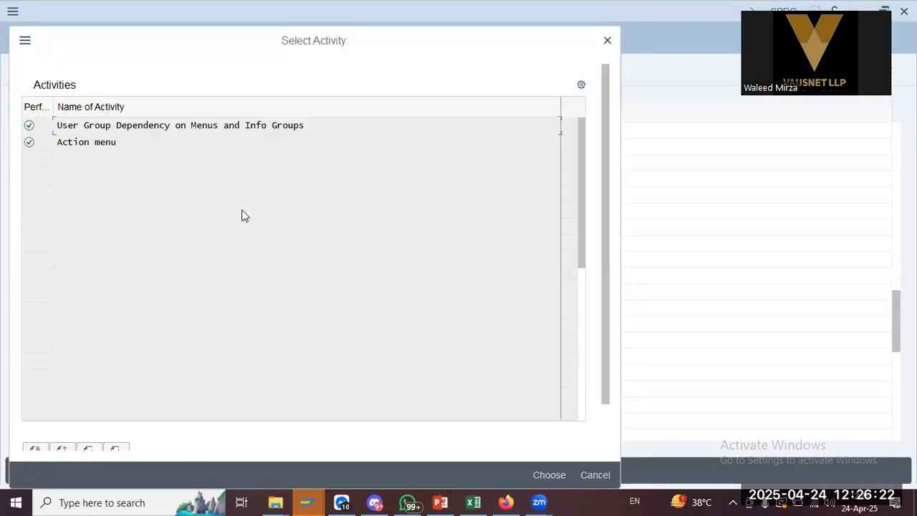
# Review the Action menu overview for work area 01, then return to the customizing tree
pyautogui.doubleClick(81, 140)
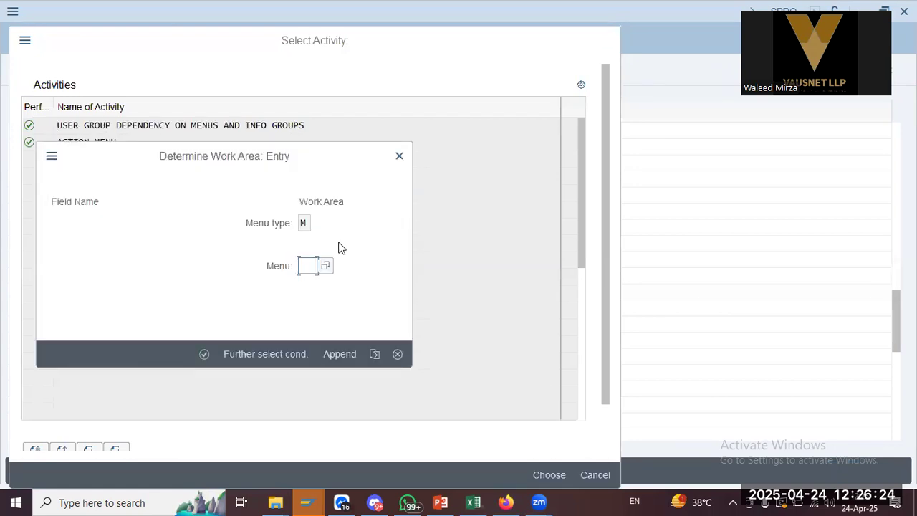
pyautogui.write('01')
pyautogui.press('Return')
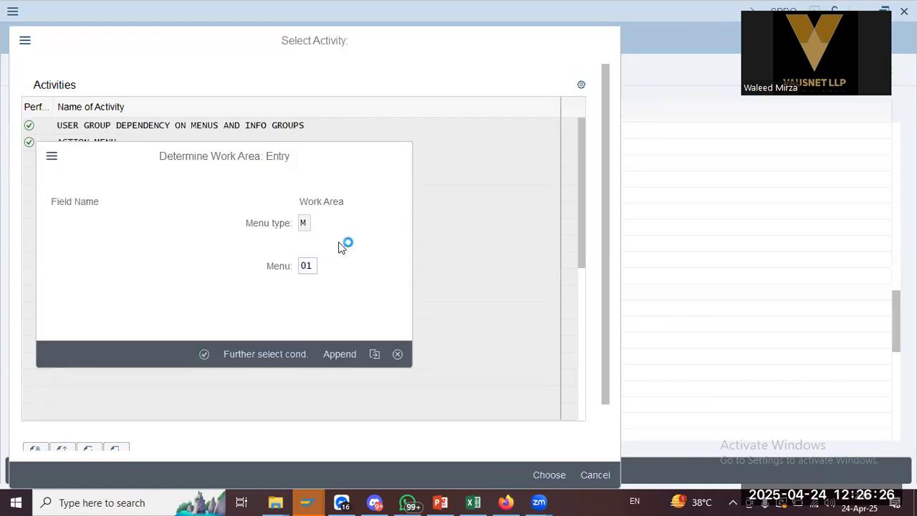
pyautogui.hotkey('alt', 'Tab')
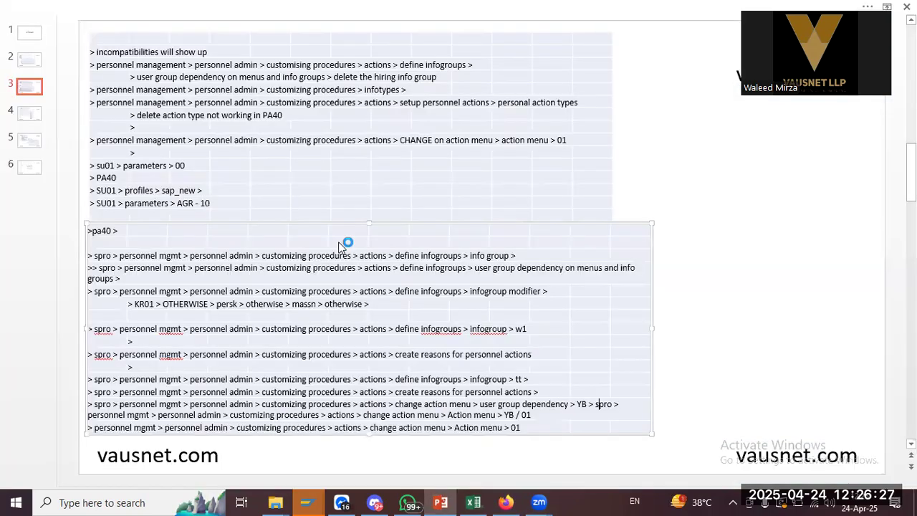
pyautogui.click(30, 114)
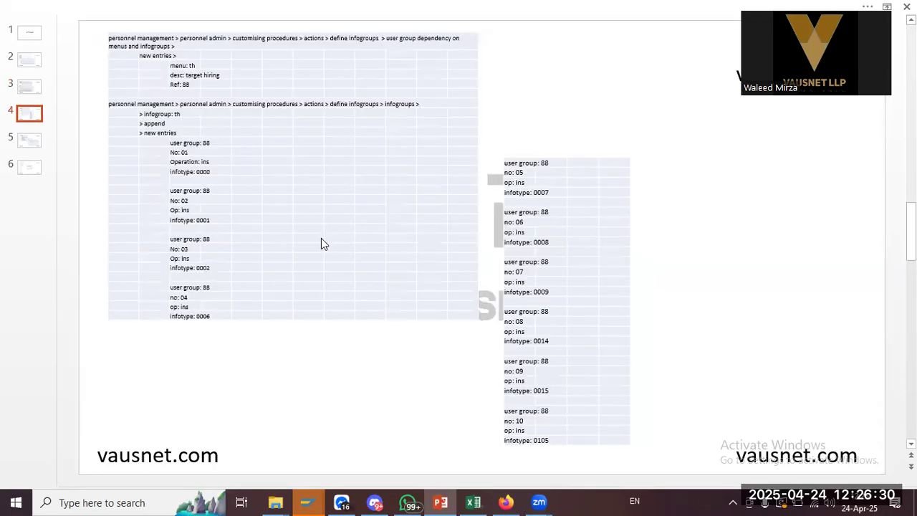
pyautogui.hotkey('alt', 'Tab')
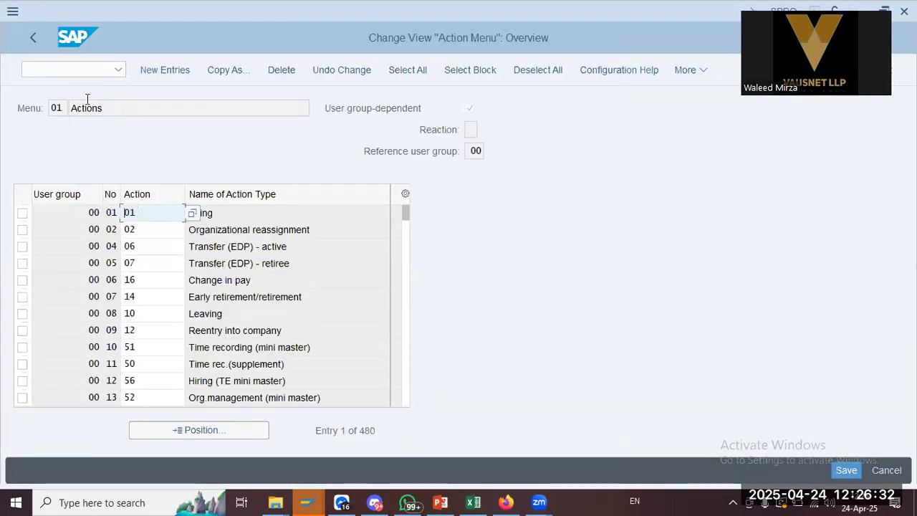
pyautogui.click(34, 39)
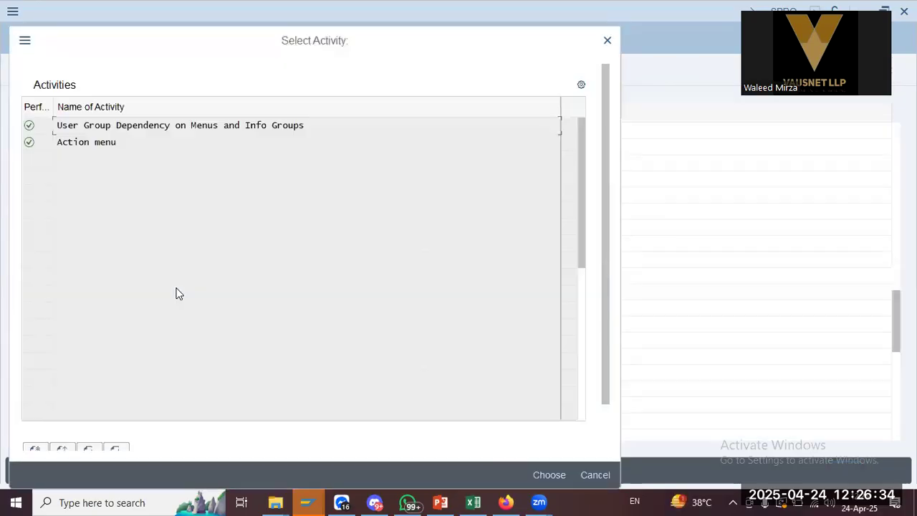
pyautogui.hotkey('alt', 'Tab')
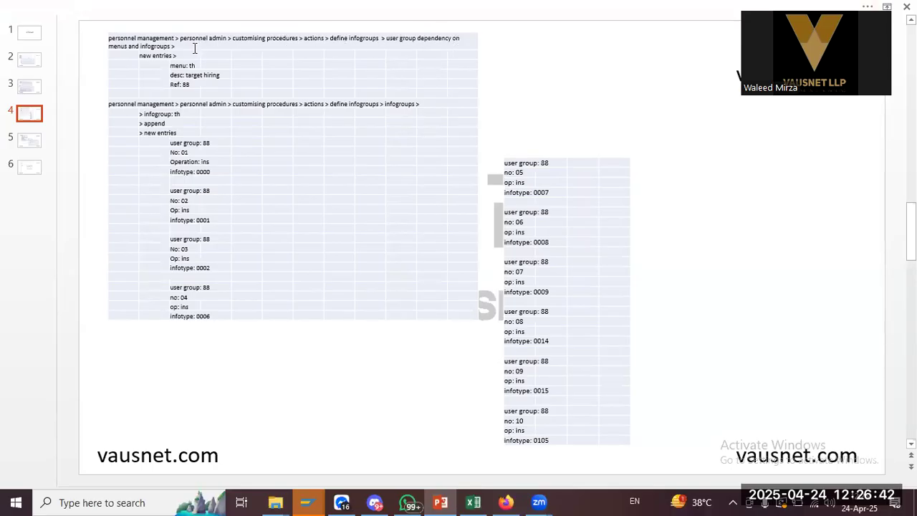
pyautogui.click(308, 502)
# Under Define infogroups, start new user group dependency entries for menu type G
pyautogui.click(121, 276)
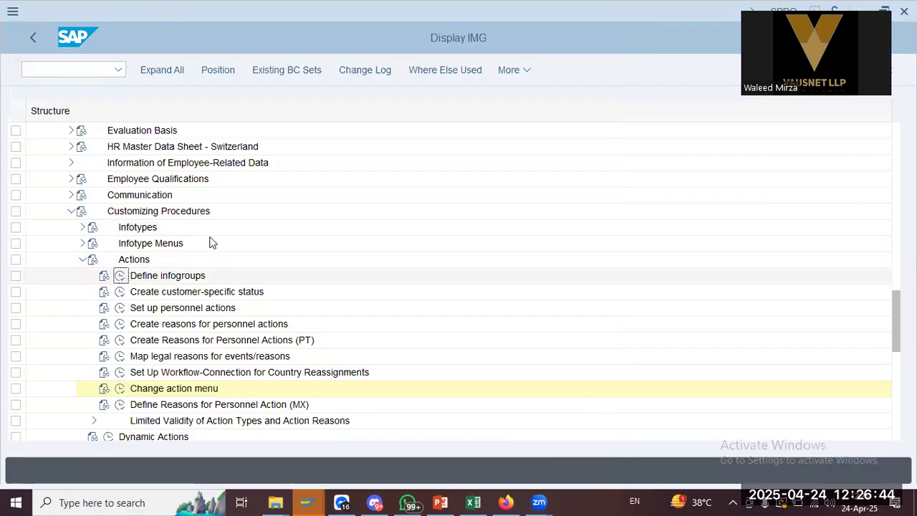
pyautogui.hotkey('alt', 'Tab')
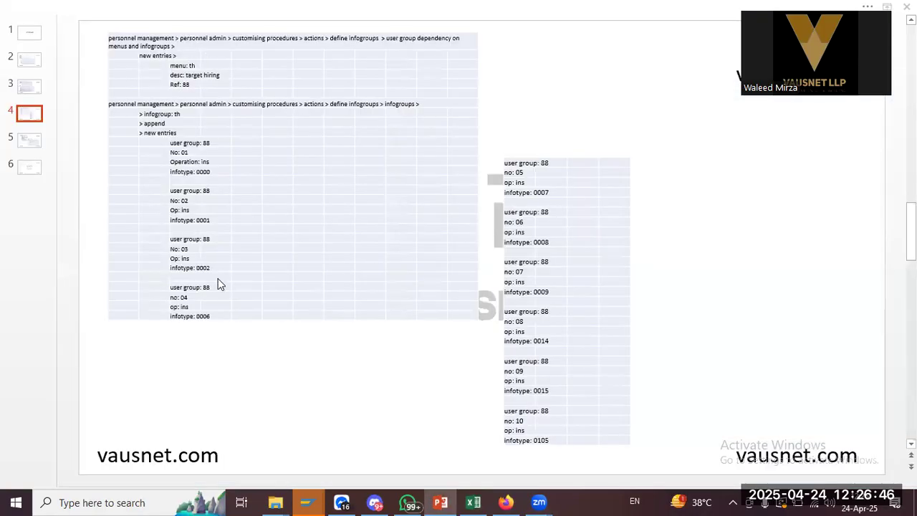
pyautogui.hotkey('alt', 'Tab')
pyautogui.doubleClick(156, 125)
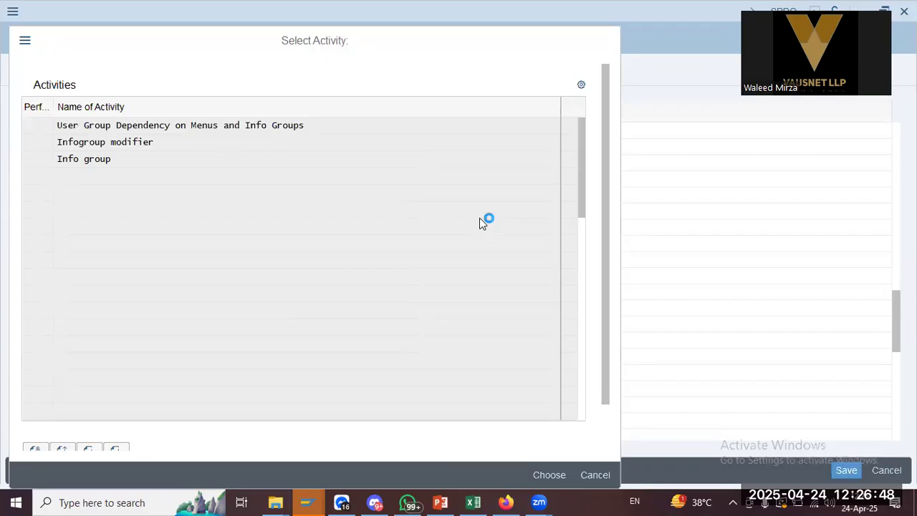
pyautogui.click(175, 67)
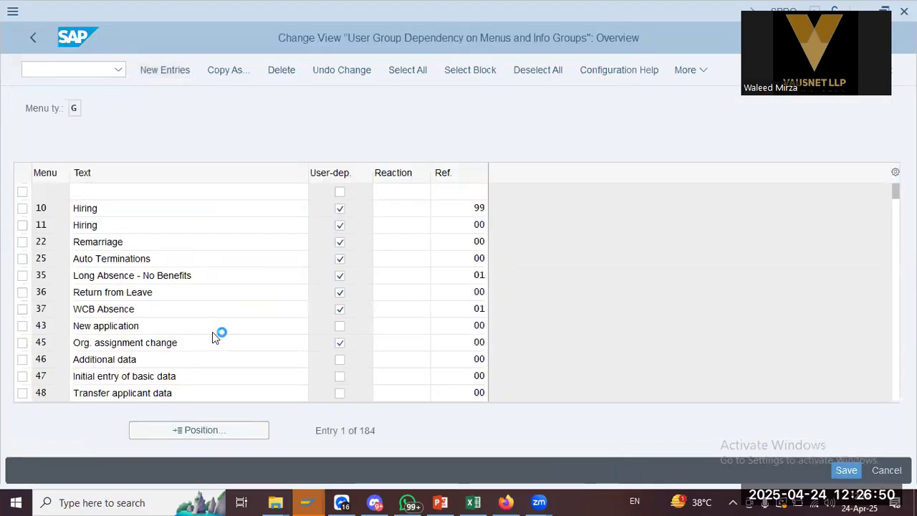
pyautogui.hotkey('alt', 'Tab')
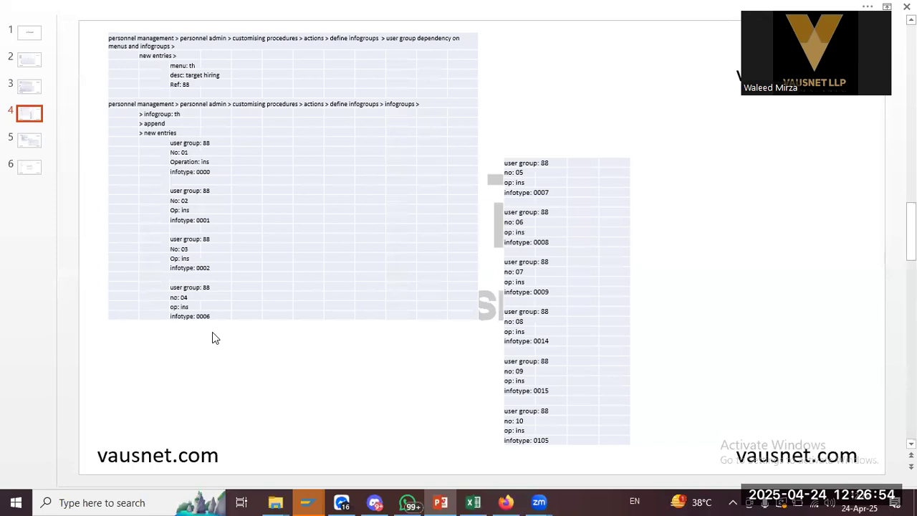
pyautogui.hotkey('alt', 'Tab')
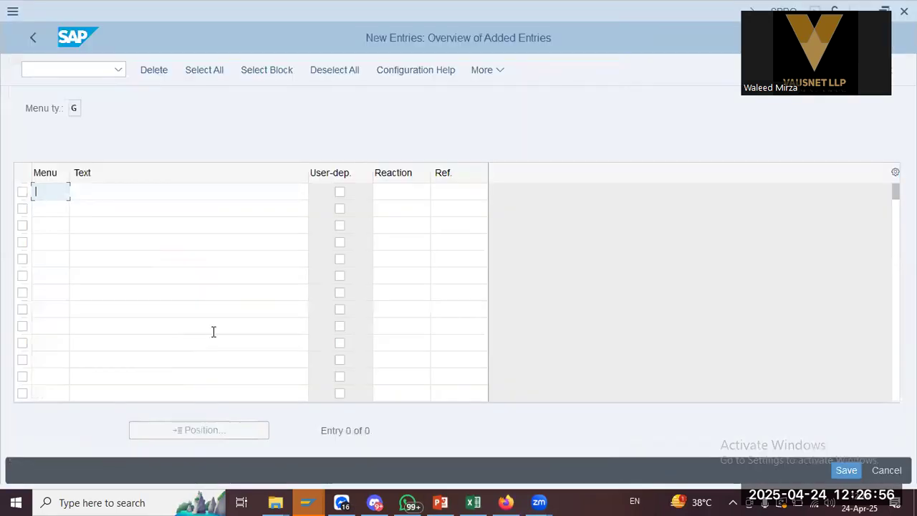
# Enter menu CH with text 'Caltex Hiring' in the first row
pyautogui.write('ch')
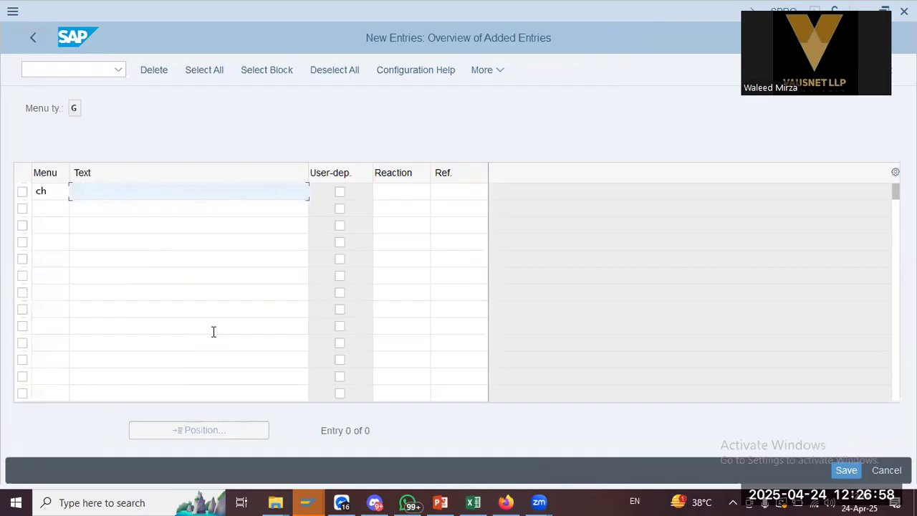
pyautogui.write('Caltex Hirin')
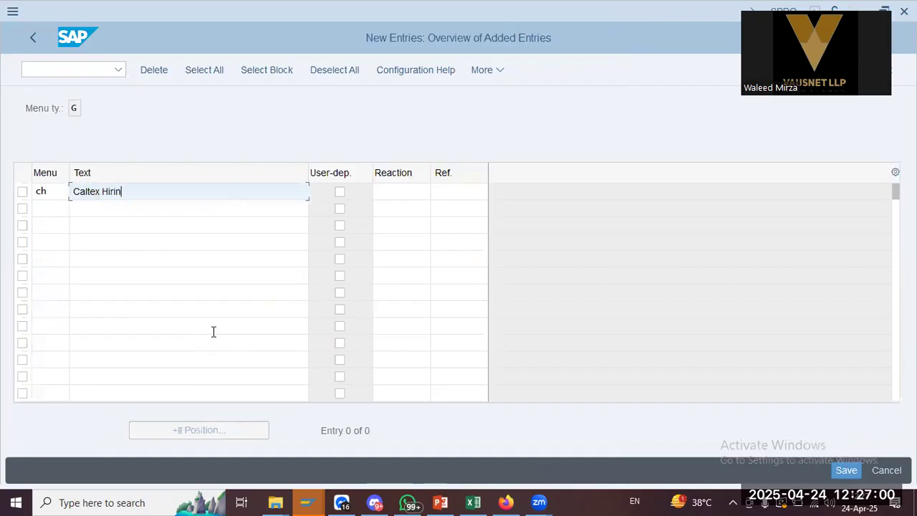
pyautogui.write('g')
pyautogui.press('Tab')
pyautogui.hotkey('alt', 'Tab')
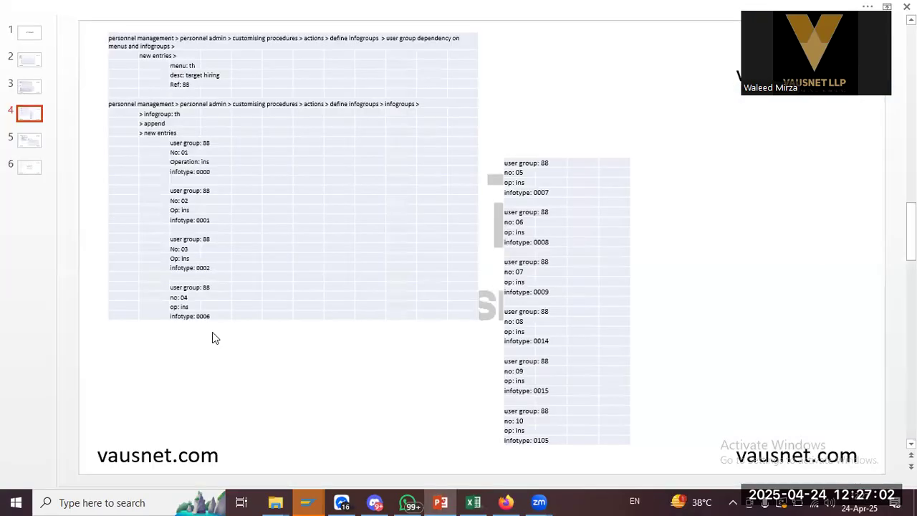
pyautogui.hotkey('alt', 'Tab')
pyautogui.press('Tab')
pyautogui.press('Tab')
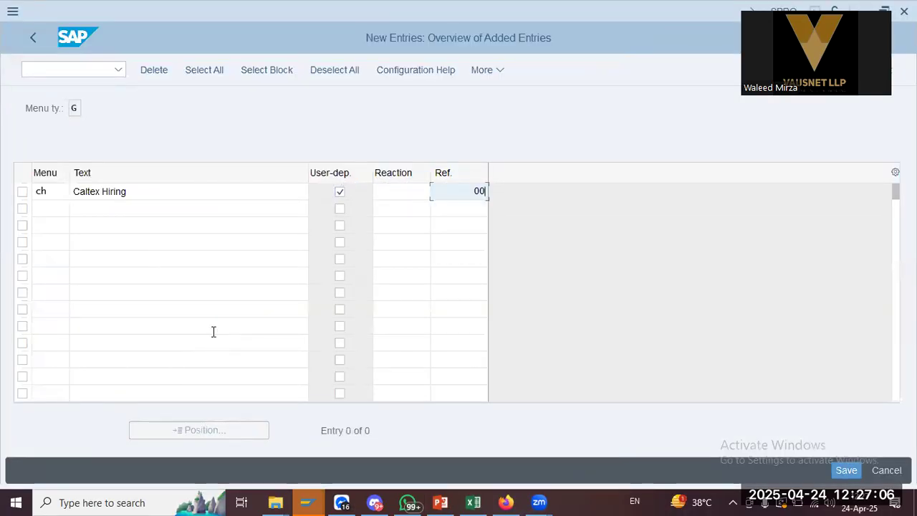
pyautogui.hotkey('shift', 'Tab')
pyautogui.hotkey('shift', 'Tab')
pyautogui.hotkey('shift', 'Tab')
pyautogui.hotkey('shift', 'Tab')
# Add a second row TH 'Target Hiring', user-group dependent with reference 88, and submit
pyautogui.press('Down')
pyautogui.write('th')
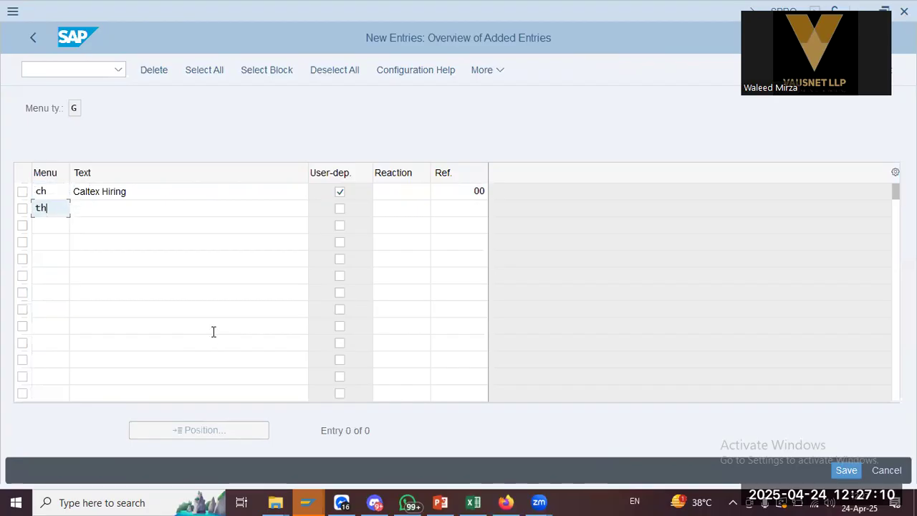
pyautogui.press('Tab')
pyautogui.write('Target Hiring')
pyautogui.press('Tab')
pyautogui.press('space')
pyautogui.press('Tab')
pyautogui.press('Tab')
pyautogui.write('88')
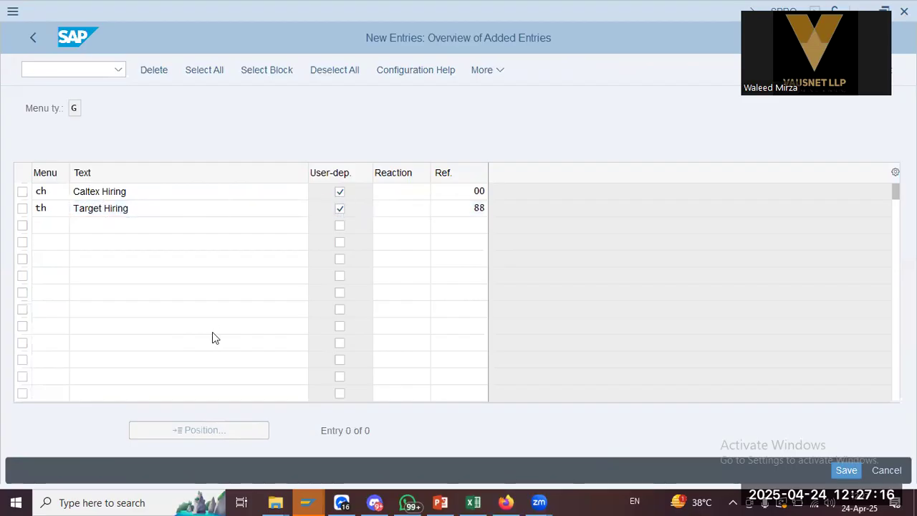
pyautogui.press('Return')
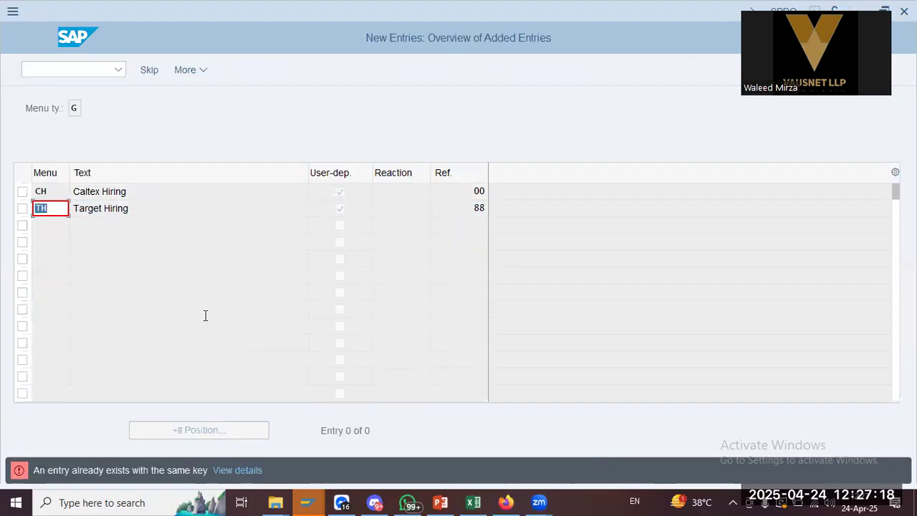
# Skip the duplicate TH entry, save CH under the customizing request, and leave the screen
pyautogui.click(152, 70)
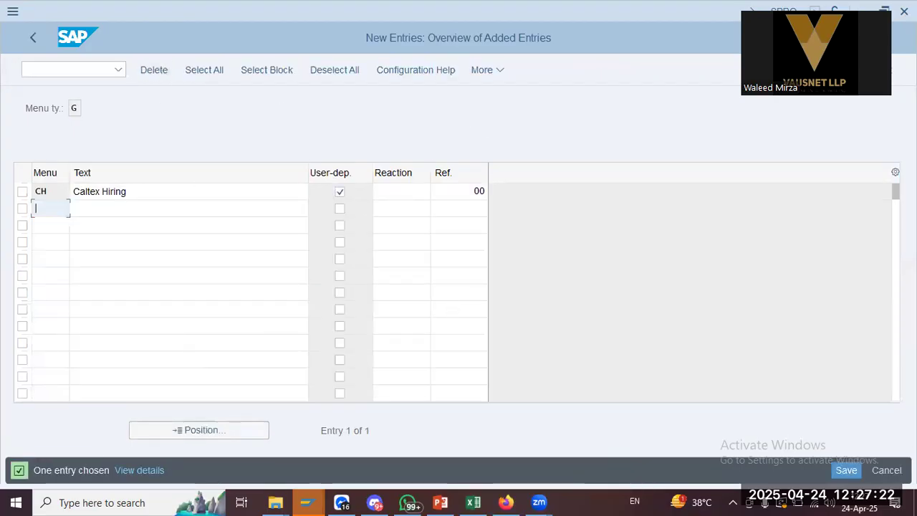
pyautogui.click(846, 470)
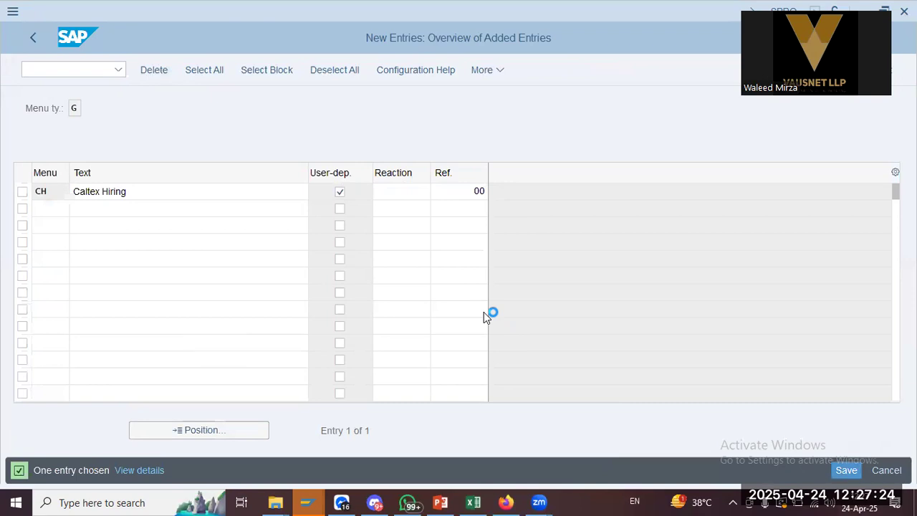
pyautogui.click(304, 313)
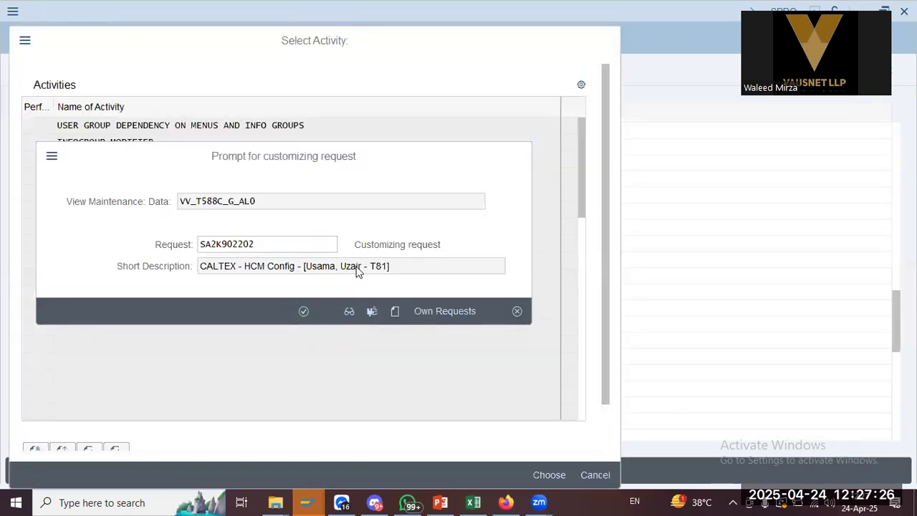
pyautogui.hotkey('alt', 'Tab')
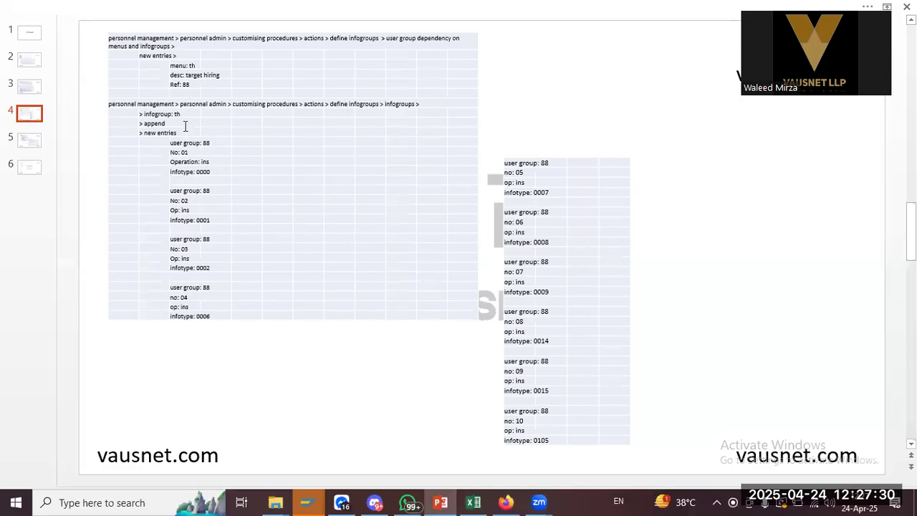
pyautogui.click(214, 143)
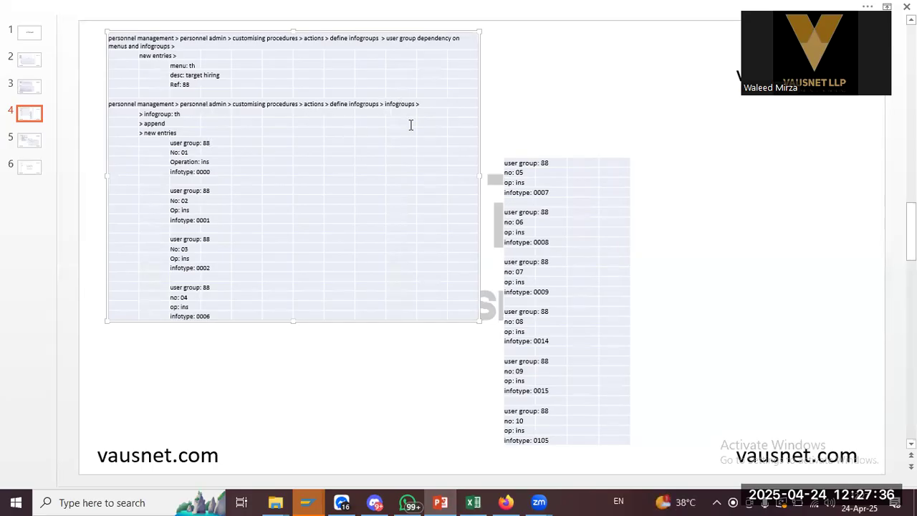
pyautogui.hotkey('alt', 'Tab')
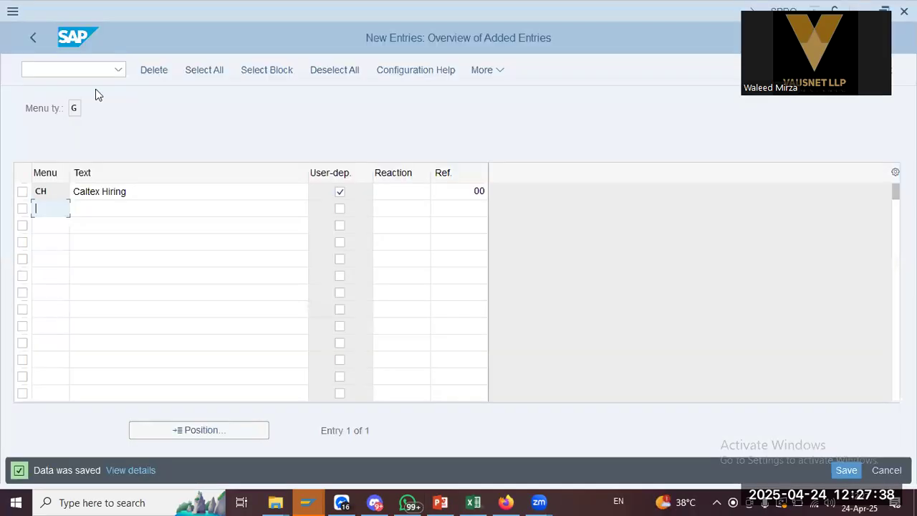
pyautogui.click(35, 38)
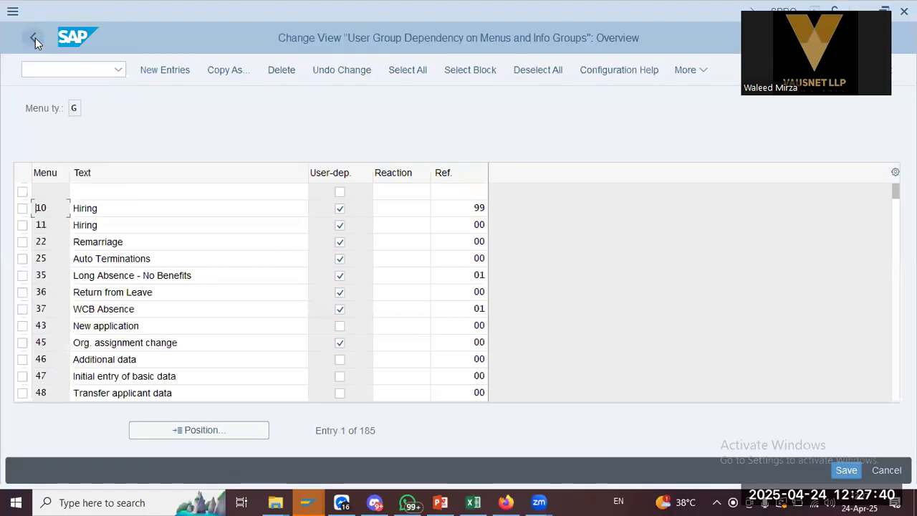
# Open the Info group entries for infogroup CH
pyautogui.click(35, 38)
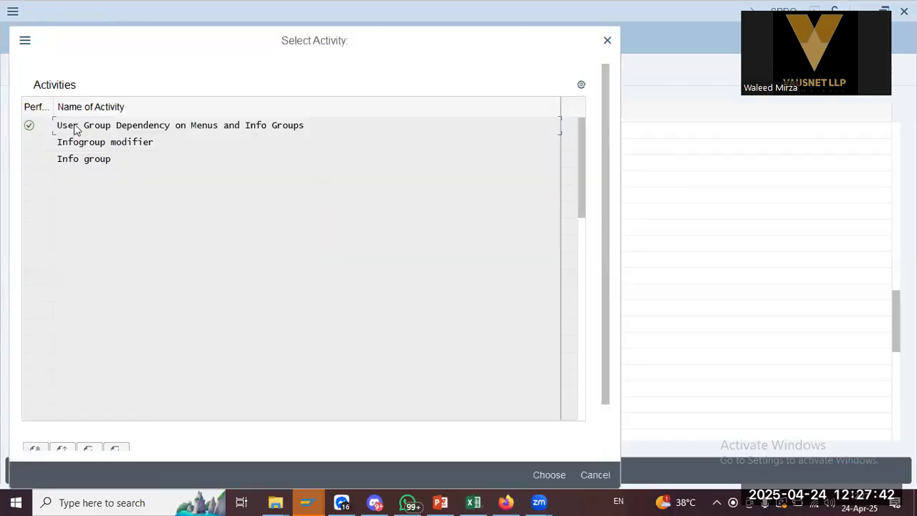
pyautogui.doubleClick(186, 163)
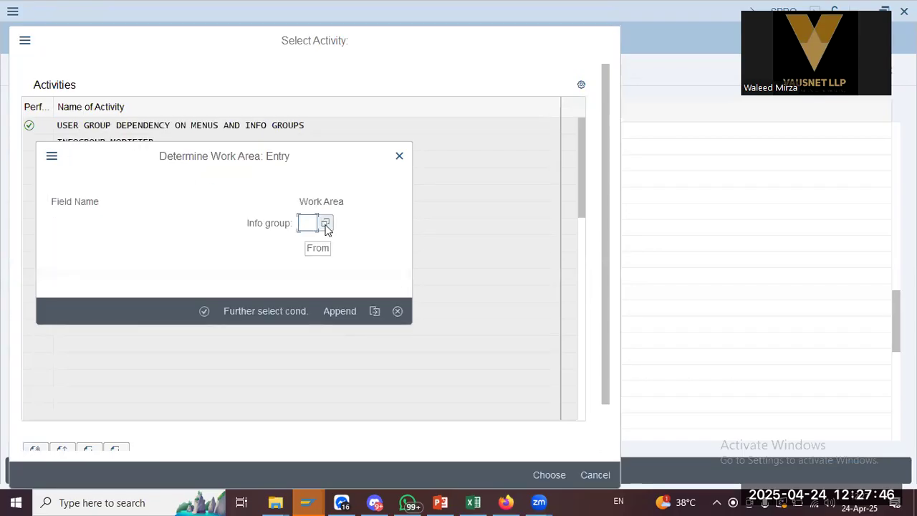
pyautogui.hotkey('alt', 'Tab')
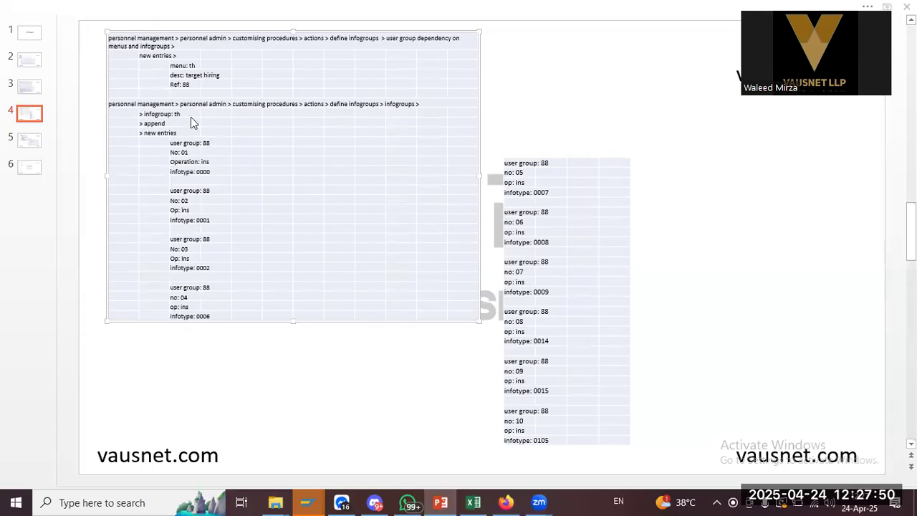
pyautogui.hotkey('alt', 'Tab')
pyautogui.write('ch')
pyautogui.press('Return')
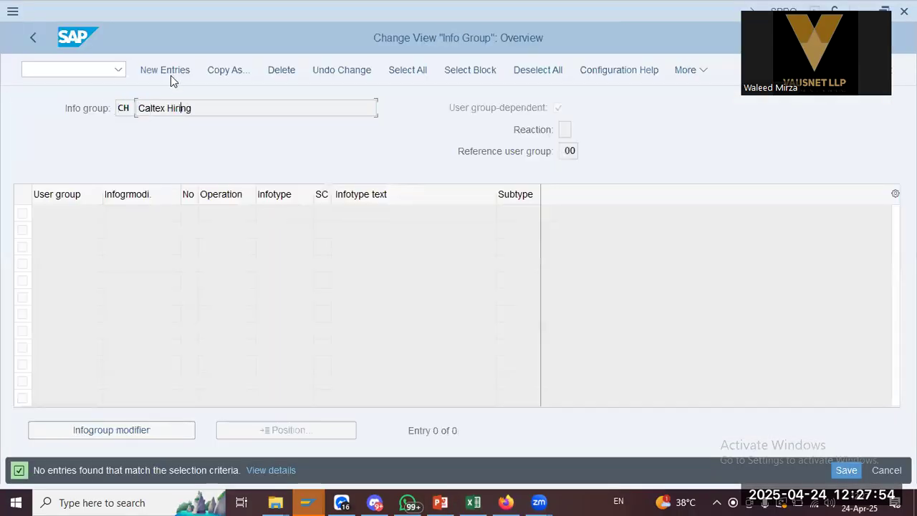
pyautogui.hotkey('alt', 'Tab')
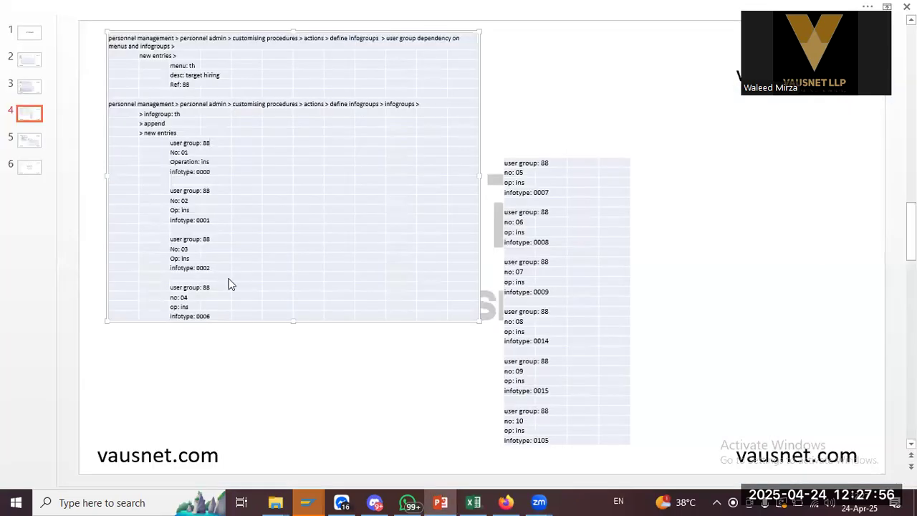
pyautogui.hotkey('alt', 'Tab')
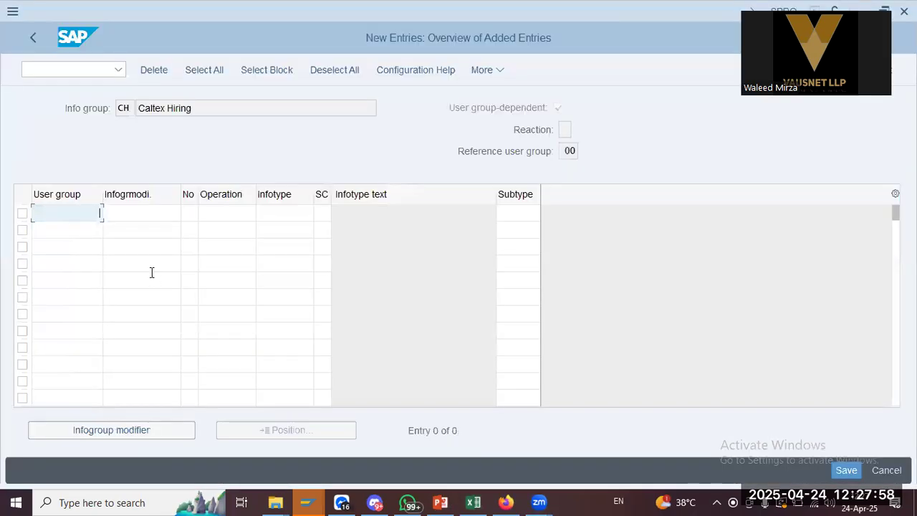
# Add row 01 with user group 00, operation ins, infotype 0000
pyautogui.write('00')
pyautogui.press('Tab')
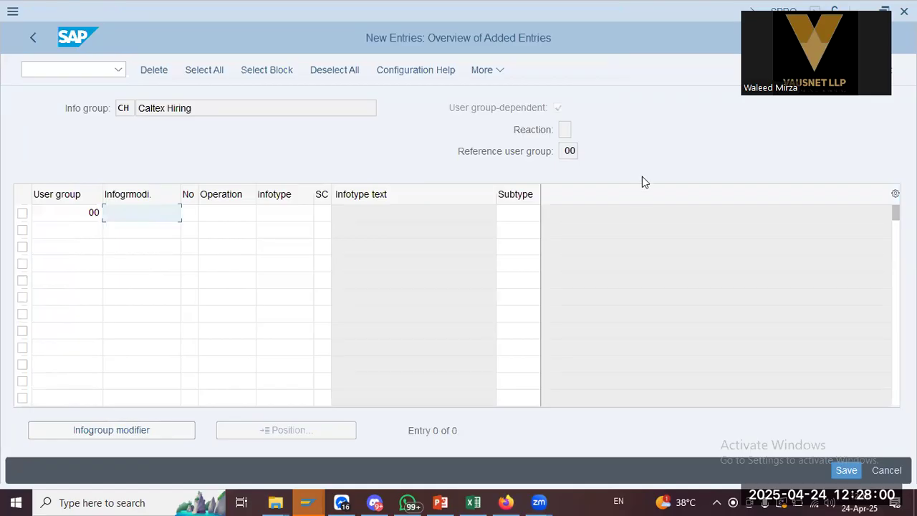
pyautogui.hotkey('alt', 'Tab')
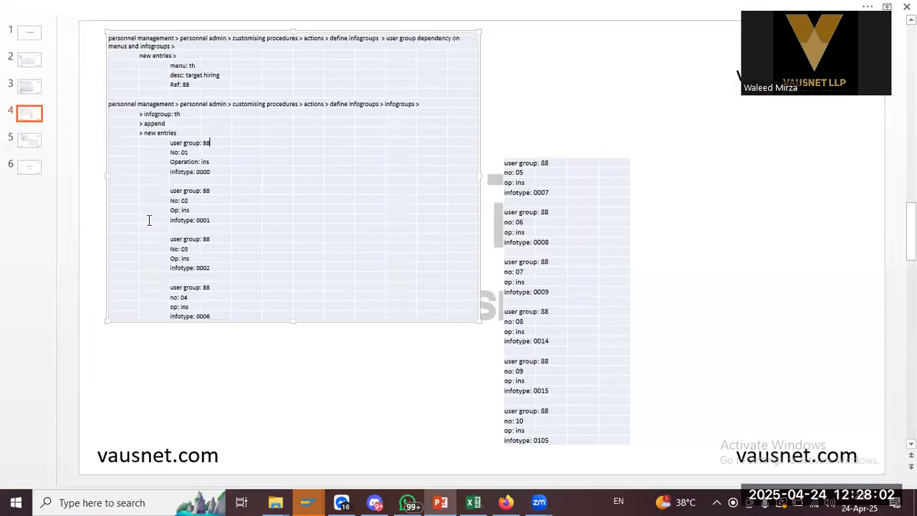
pyautogui.hotkey('alt', 'Tab')
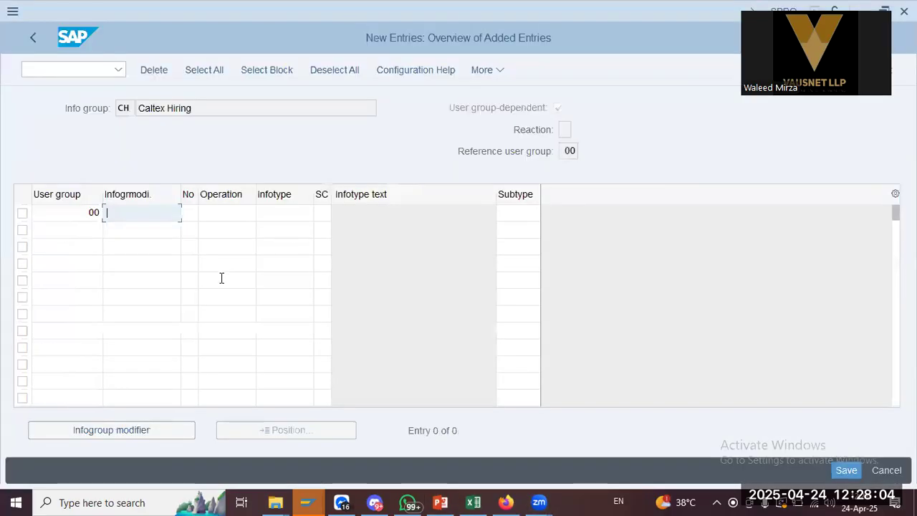
pyautogui.click(191, 213)
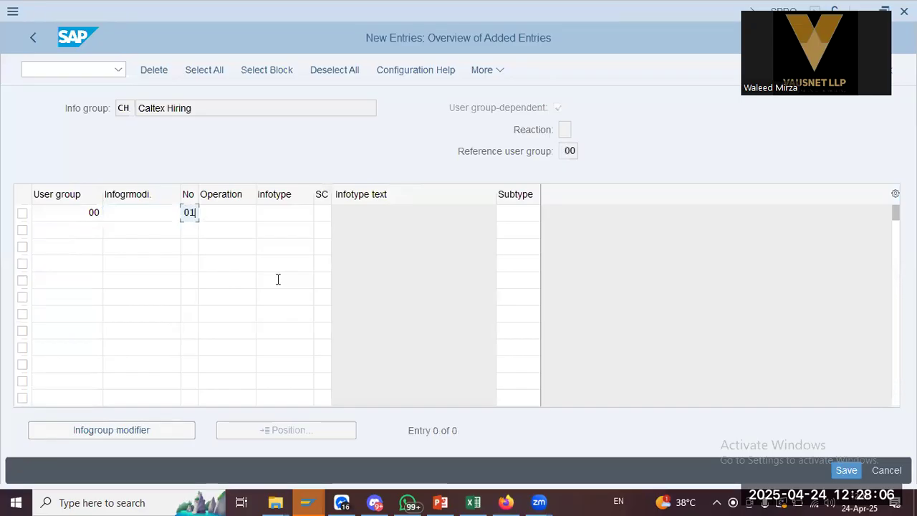
pyautogui.press('Tab')
pyautogui.hotkey('alt', 'Tab')
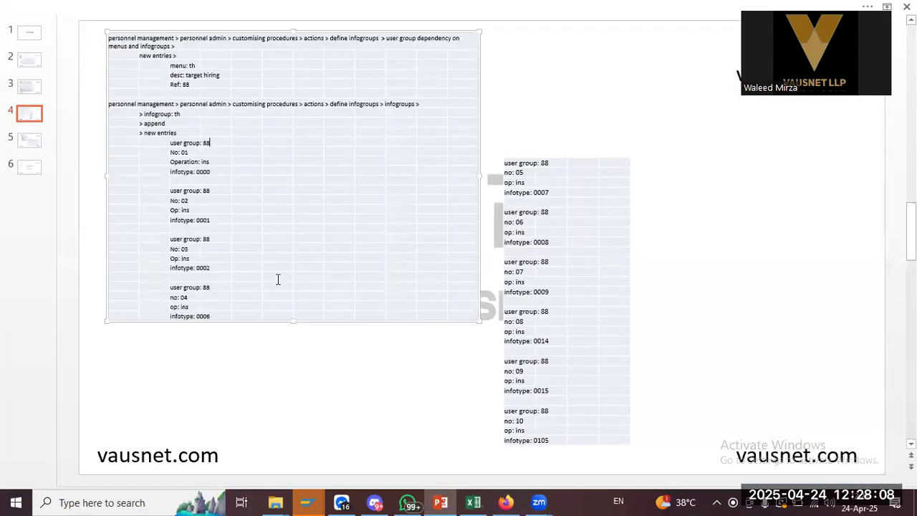
pyautogui.hotkey('alt', 'Tab')
pyautogui.write('ins')
pyautogui.press('Tab')
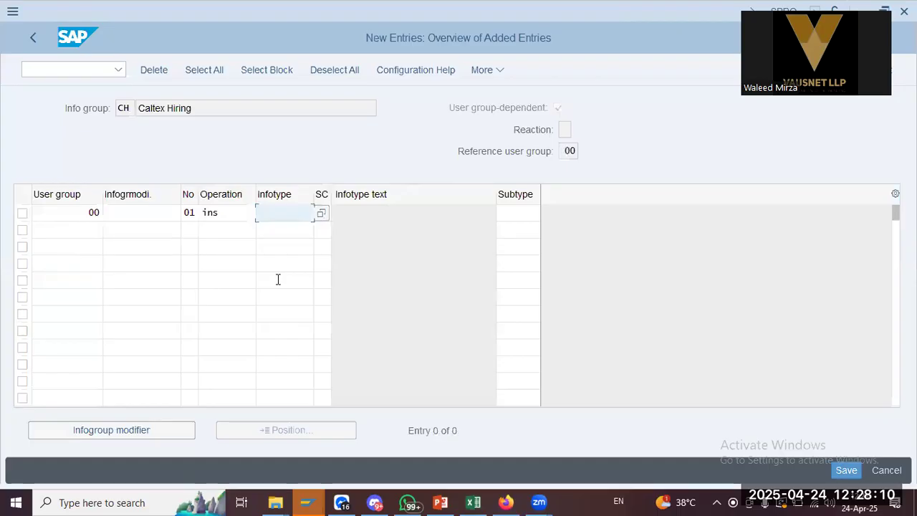
pyautogui.hotkey('alt', 'Tab')
pyautogui.hotkey('alt', 'Tab')
pyautogui.write('0000')
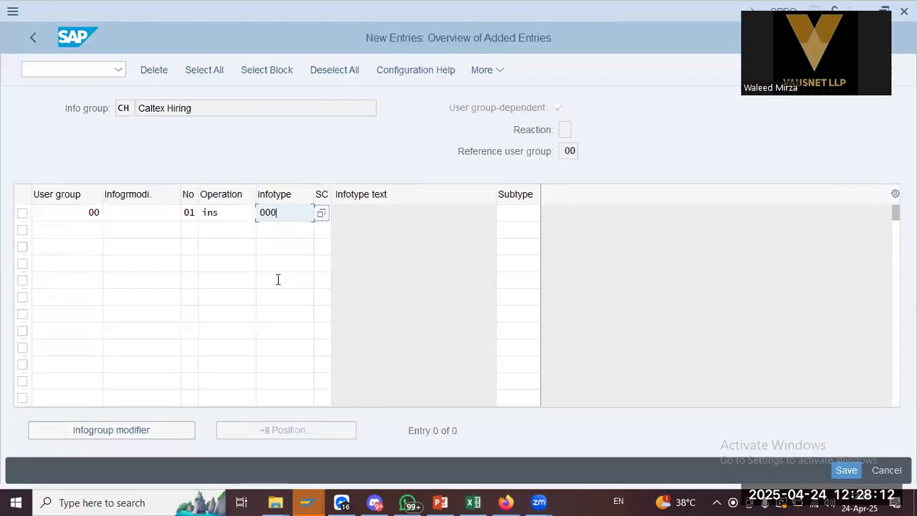
pyautogui.press('Tab')
pyautogui.hotkey('alt', 'Tab')
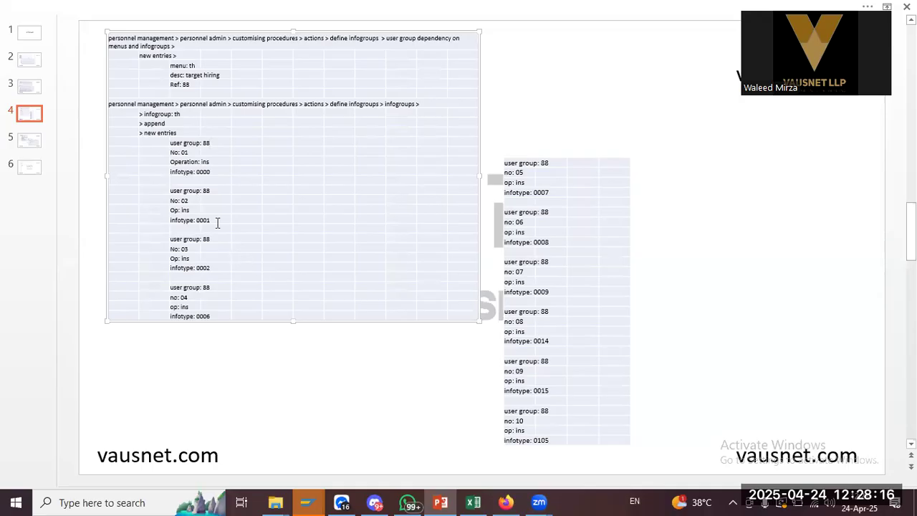
pyautogui.hotkey('alt', 'Tab')
# Add row 02 with user group 00, operation ins, infotype 0001
pyautogui.click(54, 233)
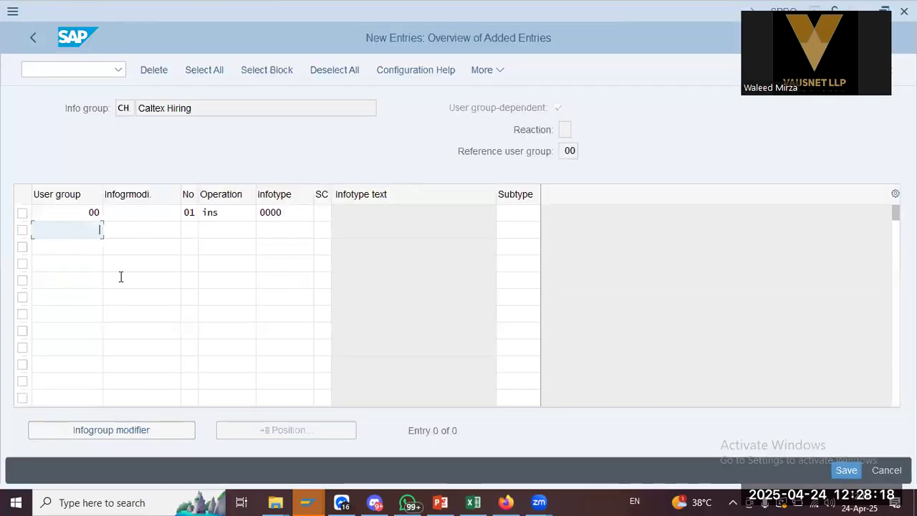
pyautogui.write('00')
pyautogui.press('Tab')
pyautogui.press('Tab')
pyautogui.write('02')
pyautogui.press('Tab')
pyautogui.write('ins')
pyautogui.press('Tab')
pyautogui.write('0000')
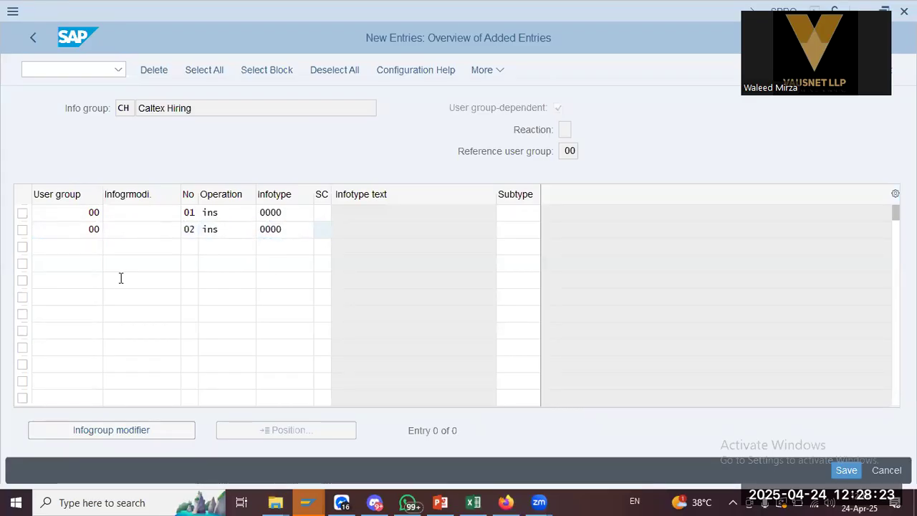
pyautogui.hotkey('alt', 'Tab')
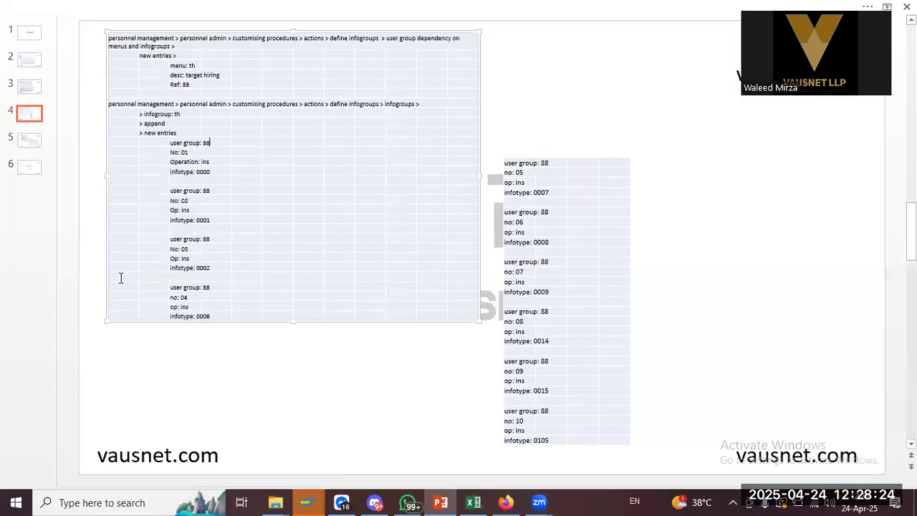
pyautogui.hotkey('alt', 'Tab')
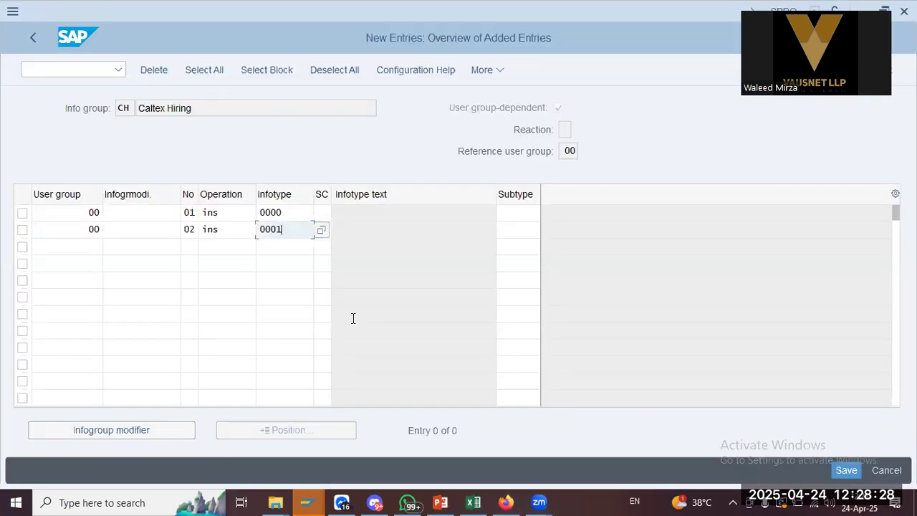
# Add row 03 with user group 00, operation ins, infotype 0002
pyautogui.click(72, 243)
pyautogui.write('00')
pyautogui.press('Tab')
pyautogui.press('Tab')
pyautogui.write('03')
pyautogui.press('Tab')
pyautogui.write('ins')
pyautogui.press('Tab')
pyautogui.write('000')
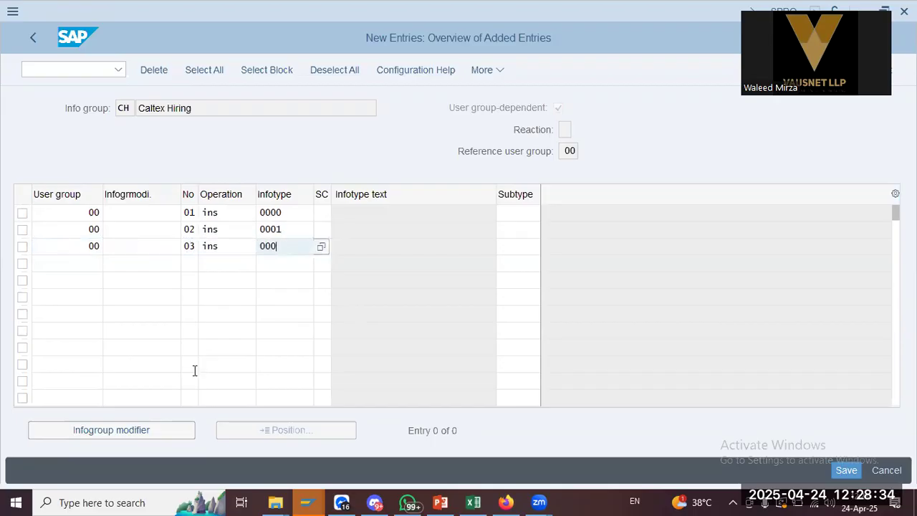
pyautogui.hotkey('alt', 'Tab')
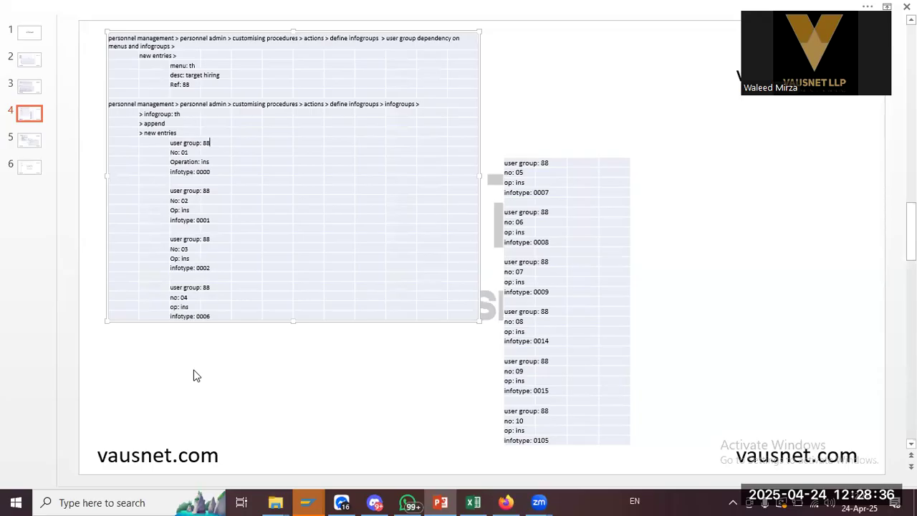
pyautogui.hotkey('alt', 'Tab')
pyautogui.write('2')
pyautogui.press('Tab')
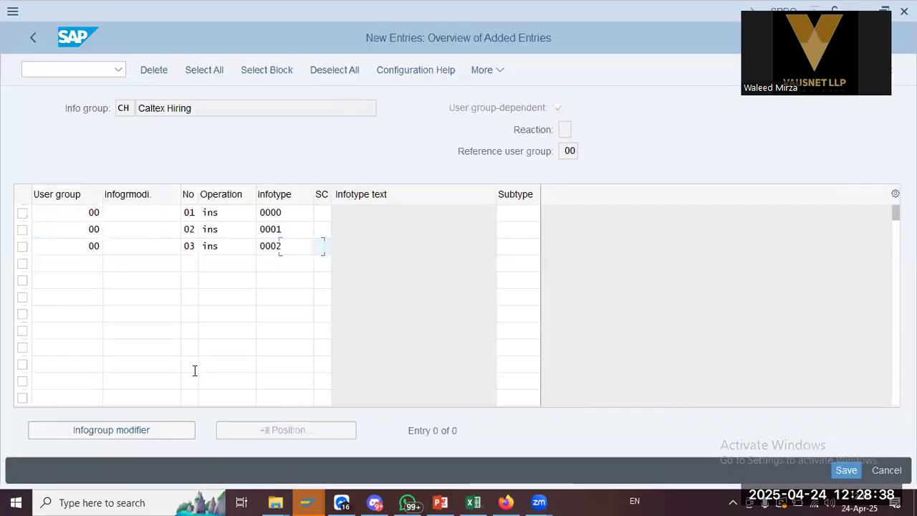
pyautogui.hotkey('alt', 'Tab')
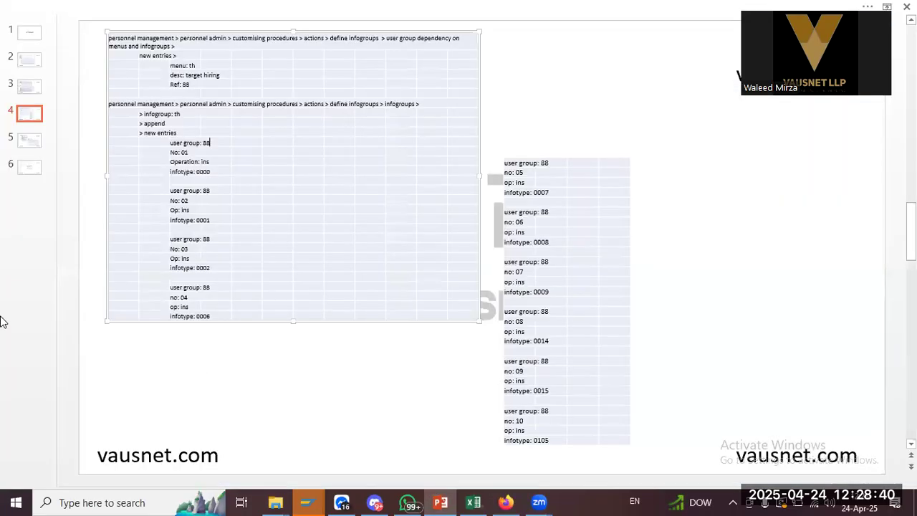
pyautogui.hotkey('alt', 'Tab')
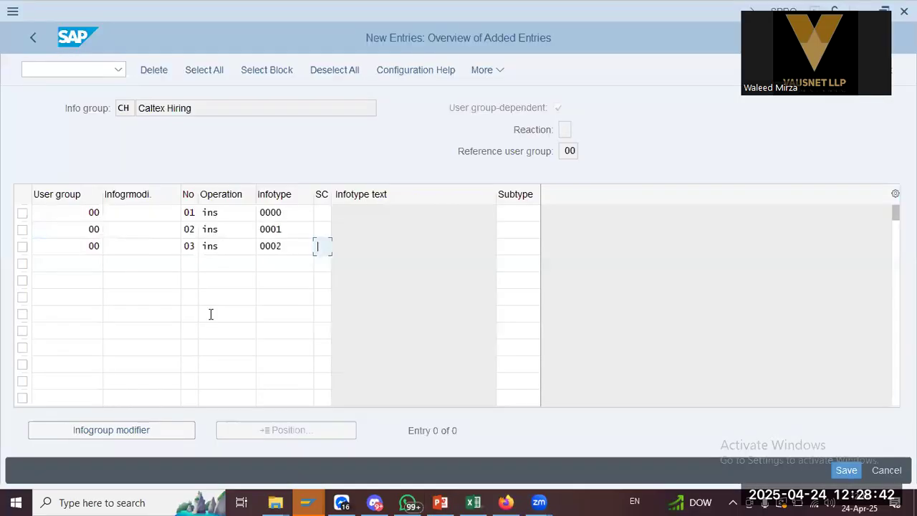
# Add row 04 with user group 00, operation ins, infotype 0006
pyautogui.click(75, 266)
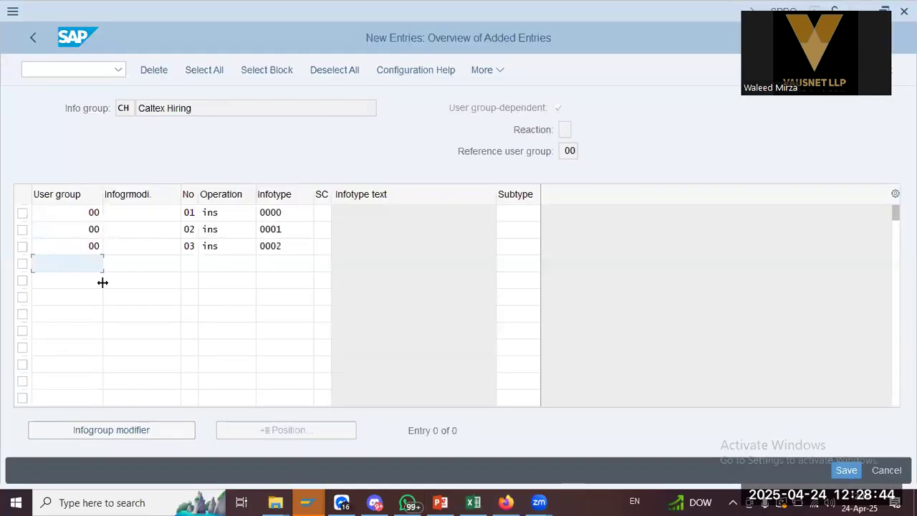
pyautogui.write('00')
pyautogui.press('Tab')
pyautogui.press('Tab')
pyautogui.write('04ins')
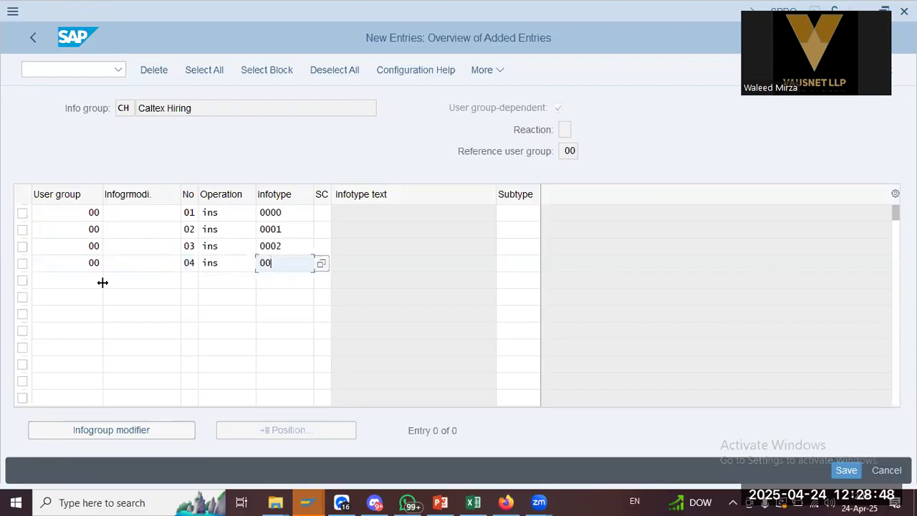
pyautogui.write('0006')
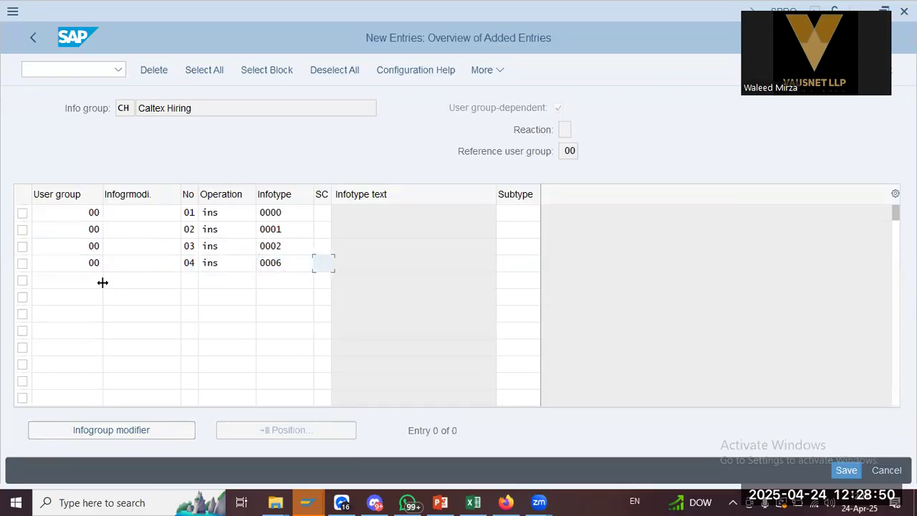
pyautogui.hotkey('alt', 'Tab')
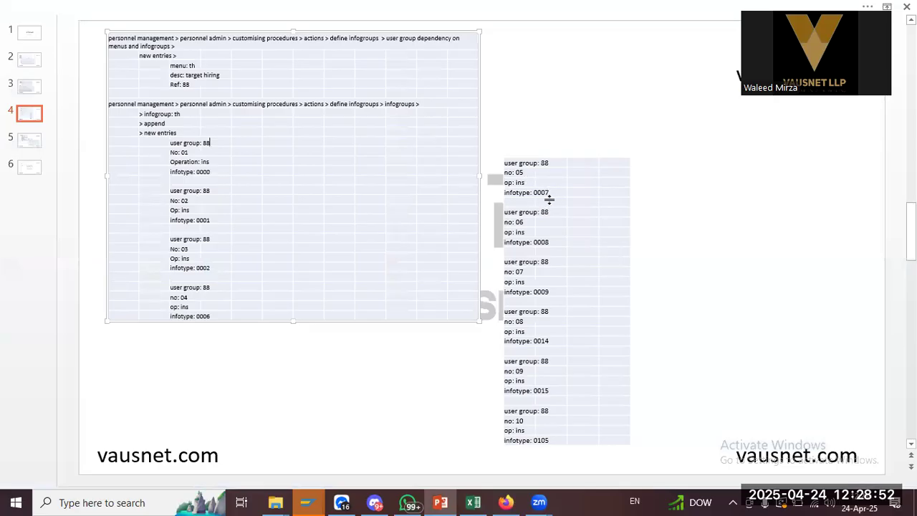
pyautogui.hotkey('alt', 'Tab')
# Add row 05 with infotype 0007 and operation ins, and confirm the entries
pyautogui.click(194, 277)
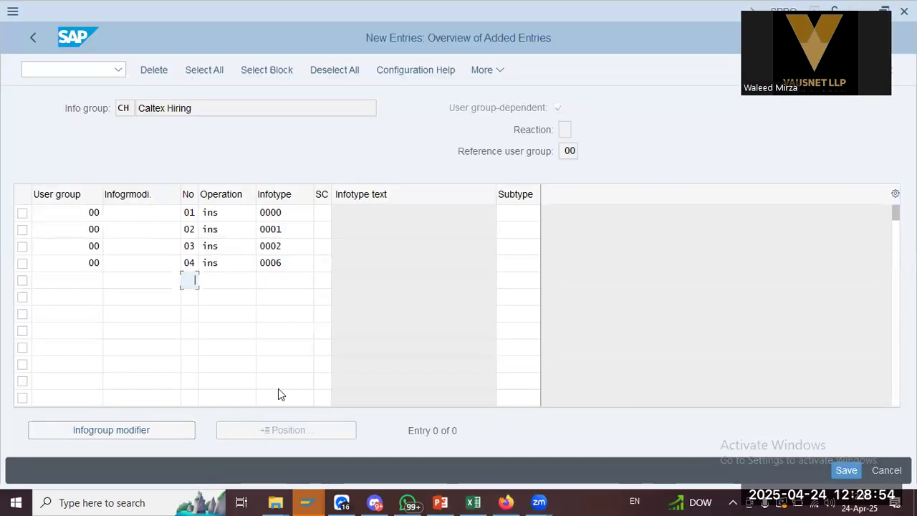
pyautogui.press('Tab')
pyautogui.write('007')
pyautogui.press('Tab')
pyautogui.hotkey('shift', 'Tab')
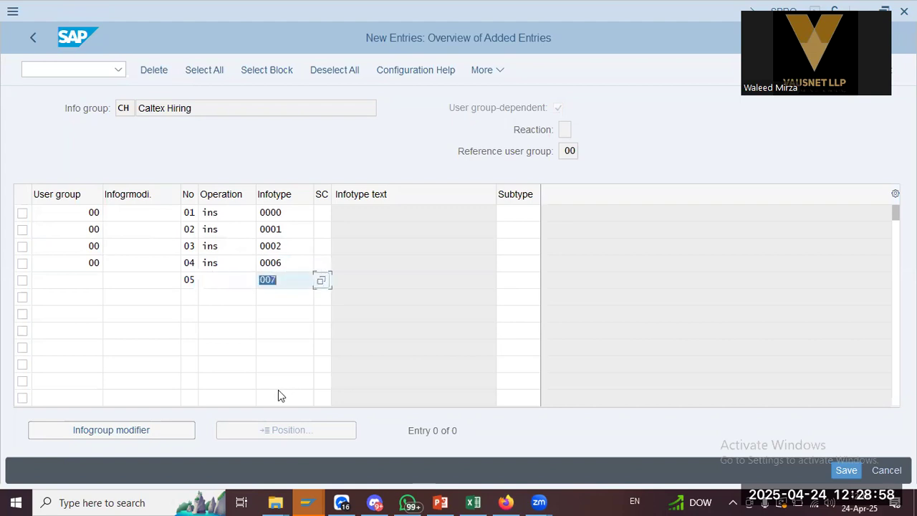
pyautogui.write('0007')
pyautogui.press('Tab')
pyautogui.hotkey('shift', 'Tab')
pyautogui.hotkey('shift', 'Tab')
pyautogui.write('ins')
pyautogui.press('Return')
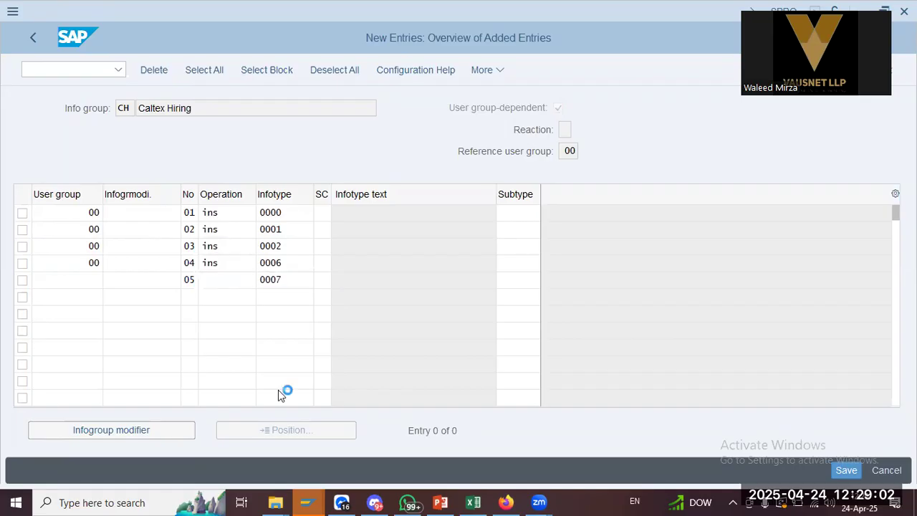
# Give row 05 user group 00, then enter row 06: user group 00, No 06, ins, infotype 0008
pyautogui.click(93, 281)
pyautogui.write('00')
pyautogui.press('Tab')
pyautogui.press('Tab')
pyautogui.press('Tab')
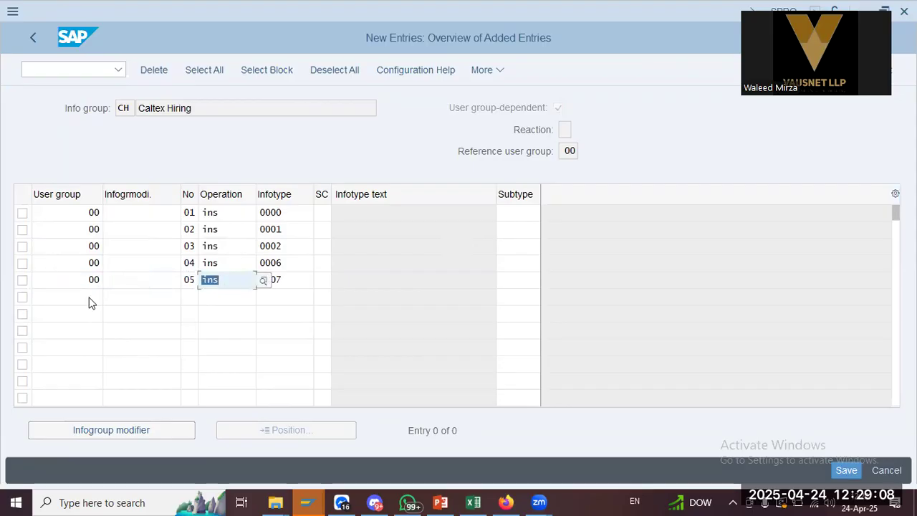
pyautogui.click(89, 301)
pyautogui.hotkey('alt', 'Tab')
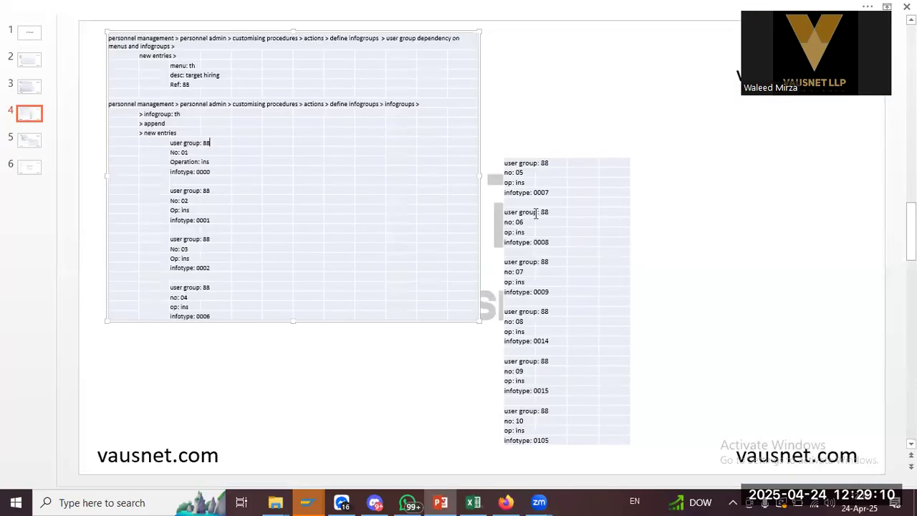
pyautogui.hotkey('alt', 'Tab')
pyautogui.write('00')
pyautogui.press('Tab')
pyautogui.press('Tab')
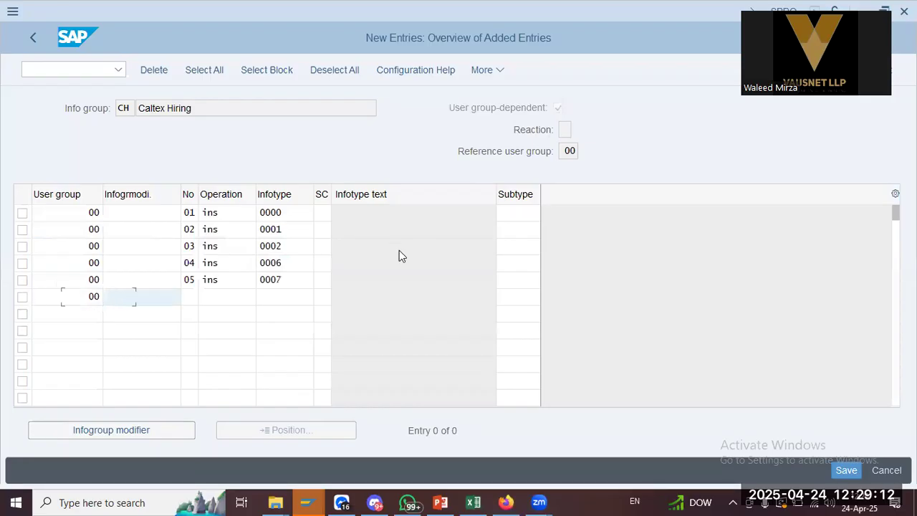
pyautogui.write('06')
pyautogui.press('Tab')
pyautogui.write('ins')
pyautogui.press('Tab')
pyautogui.write('0008')
pyautogui.press('Tab')
pyautogui.press('Tab')
pyautogui.hotkey('shift', 'Tab')
pyautogui.hotkey('shift', 'Tab')
pyautogui.hotkey('shift', 'Tab')
pyautogui.hotkey('shift', 'Tab')
pyautogui.hotkey('shift', 'Tab')
pyautogui.hotkey('shift', 'Tab')
# Enter row 07: user group 00, No 07, operation ins, infotype 0009
pyautogui.press('Down')
pyautogui.write('00')
pyautogui.press('Tab')
pyautogui.press('Tab')
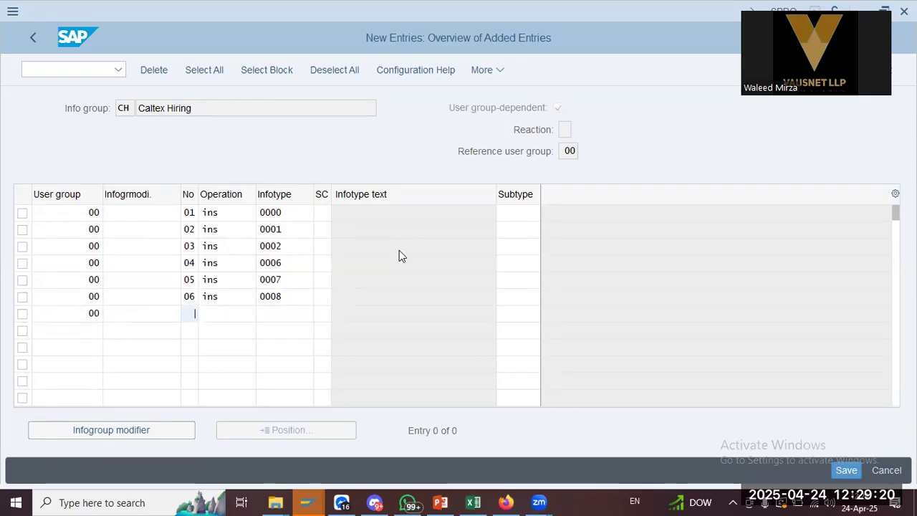
pyautogui.hotkey('alt', 'Tab')
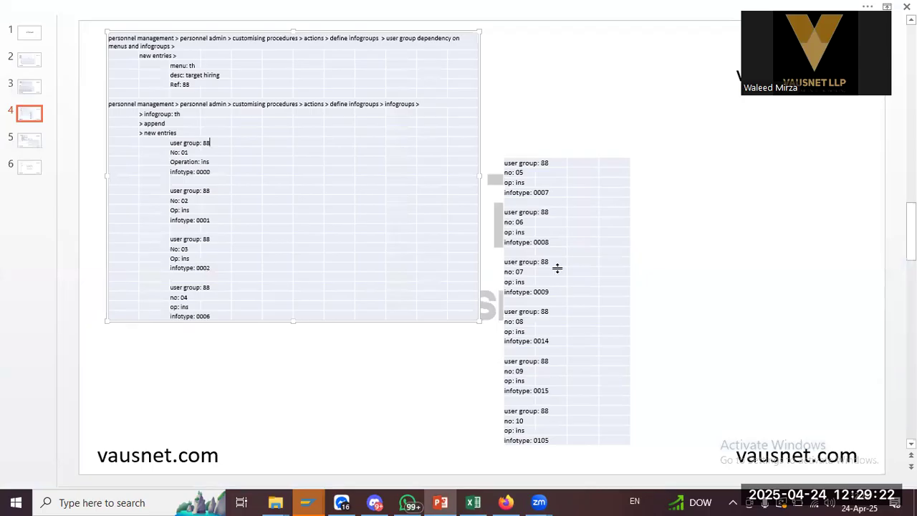
pyautogui.hotkey('alt', 'Tab')
pyautogui.write('07')
pyautogui.press('Tab')
pyautogui.write('ins')
pyautogui.press('Tab')
pyautogui.write('0009')
pyautogui.hotkey('shift', 'Tab')
pyautogui.hotkey('shift', 'Tab')
pyautogui.hotkey('shift', 'Tab')
pyautogui.hotkey('shift', 'Tab')
pyautogui.hotkey('shift', 'Tab')
# Enter row 08: user group 00, No 08, operation ins, infotype 0014
pyautogui.press('Down')
pyautogui.write('00')
pyautogui.press('Tab')
pyautogui.press('Tab')
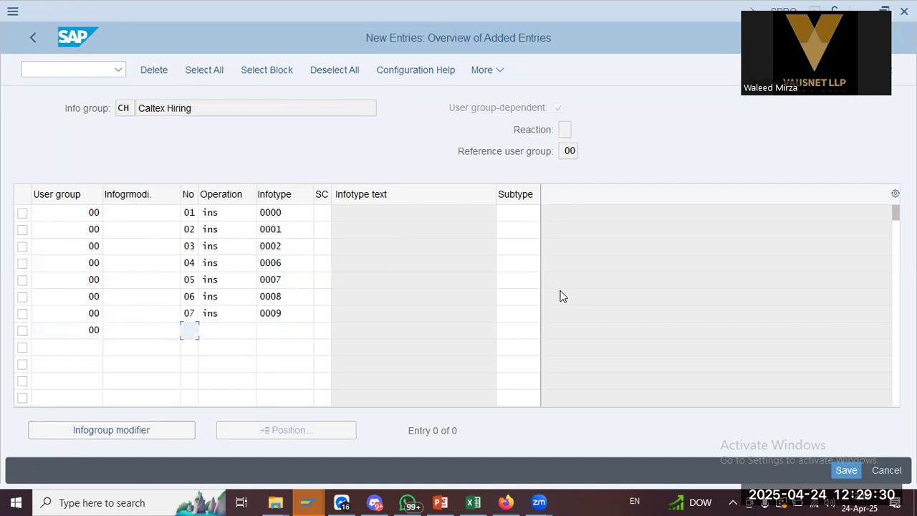
pyautogui.hotkey('alt', 'Tab')
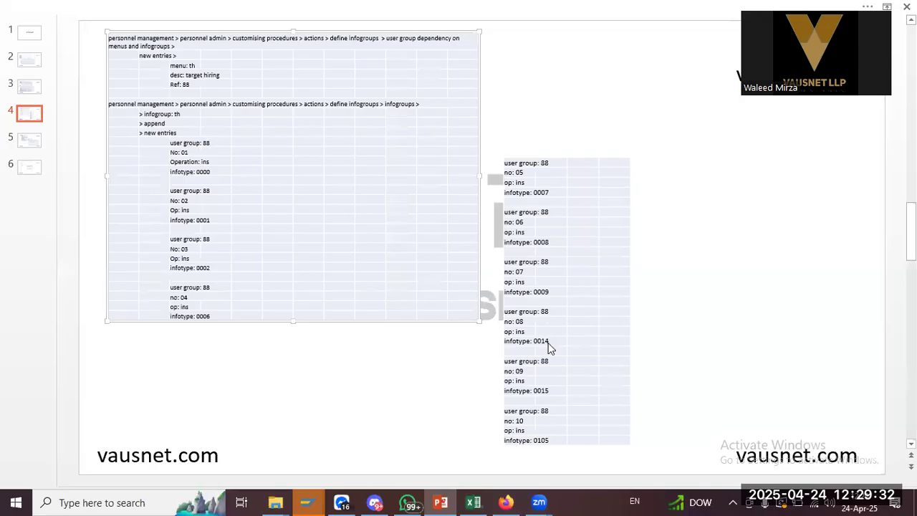
pyautogui.hotkey('alt', 'Tab')
pyautogui.write('08')
pyautogui.press('Tab')
pyautogui.write('ins')
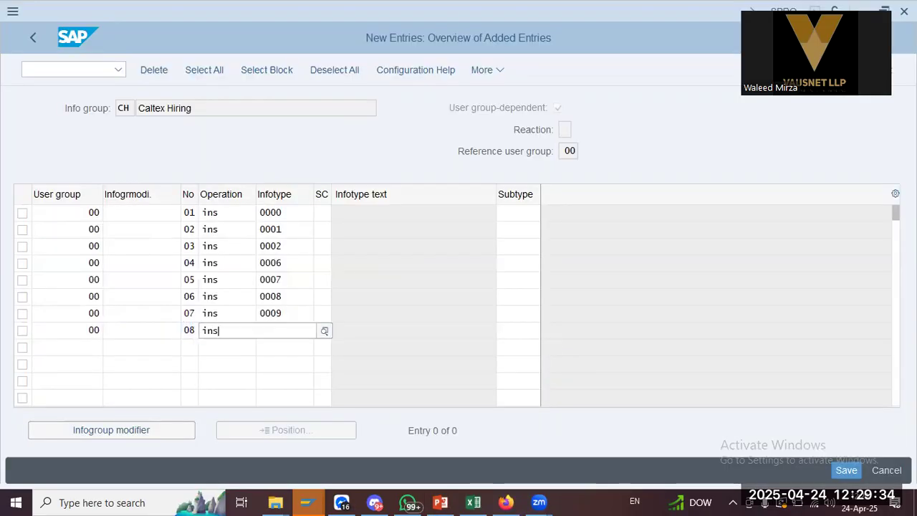
pyautogui.press('Tab')
pyautogui.write('0014')
pyautogui.hotkey('shift', 'Tab')
pyautogui.hotkey('shift', 'Tab')
pyautogui.hotkey('shift', 'Tab')
pyautogui.hotkey('shift', 'Tab')
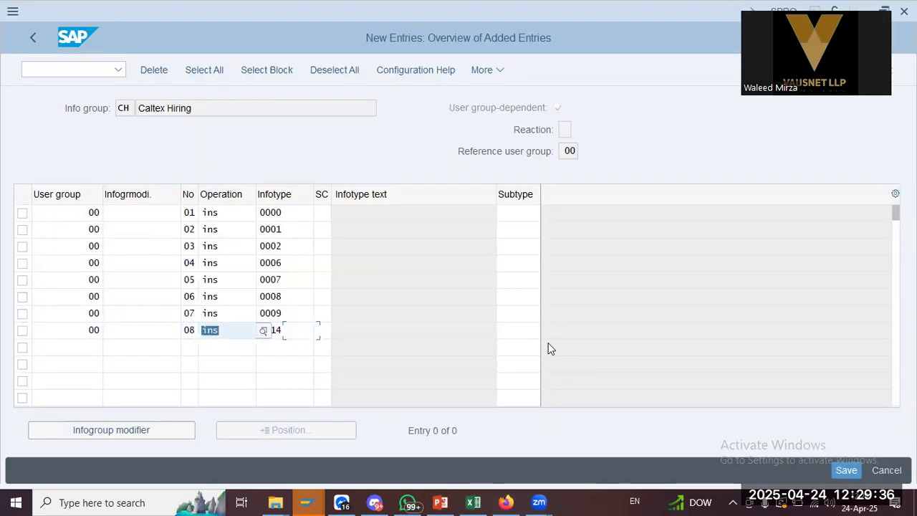
# Enter row 09: user group 00, No 09 (corrected from 08), operation ins, infotype 0015
pyautogui.press('Down')
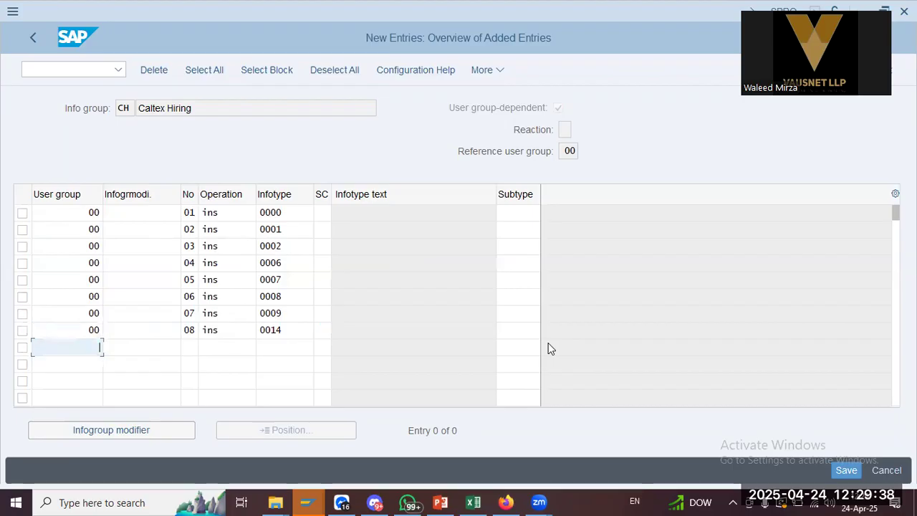
pyautogui.write('00')
pyautogui.press('Tab')
pyautogui.press('Tab')
pyautogui.hotkey('alt', 'Tab')
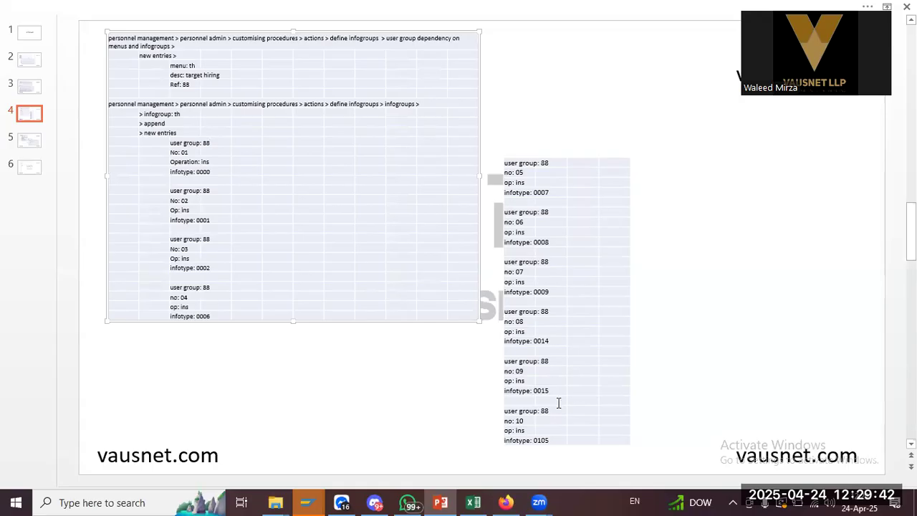
pyautogui.hotkey('alt', 'Tab')
pyautogui.write('08')
pyautogui.press('BackSpace')
pyautogui.write('9')
pyautogui.press('Tab')
pyautogui.write('ins')
pyautogui.press('Tab')
pyautogui.write('0015')
pyautogui.press('Tab')
# Enter row 10: user group 00, No 10, operation ins, infotype 0105
pyautogui.hotkey('shift', 'Tab')
pyautogui.hotkey('shift', 'Tab')
pyautogui.hotkey('shift', 'Tab')
pyautogui.hotkey('shift', 'Tab')
pyautogui.hotkey('shift', 'Tab')
pyautogui.press('Down')
pyautogui.write('00')
pyautogui.press('Tab')
pyautogui.press('Tab')
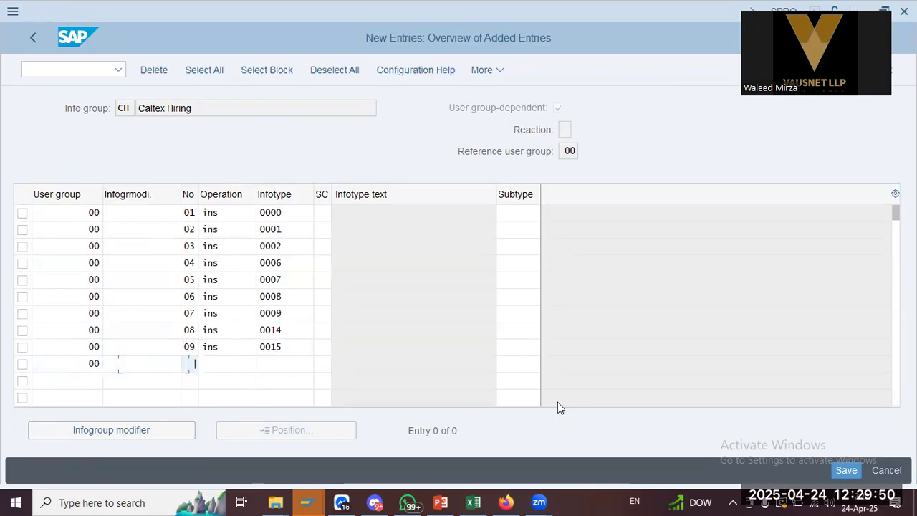
pyautogui.hotkey('alt', 'Tab')
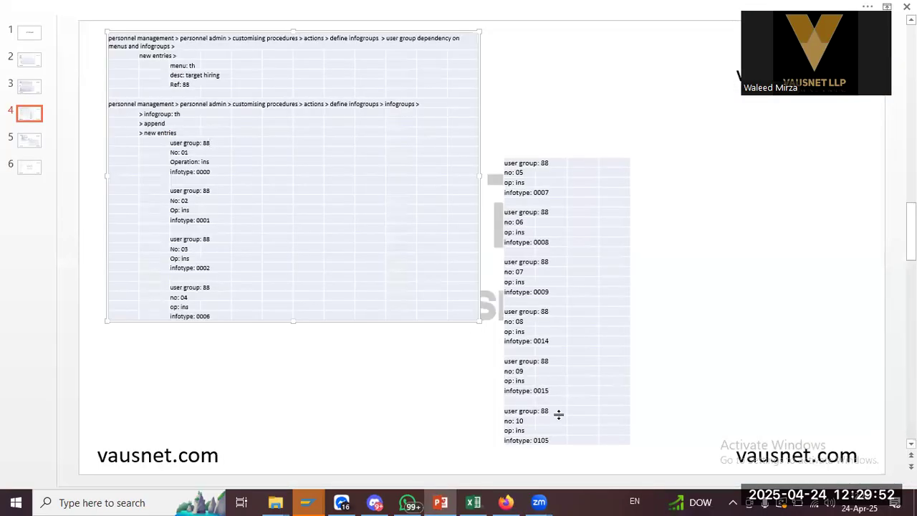
pyautogui.hotkey('alt', 'Tab')
pyautogui.write('10')
pyautogui.press('Tab')
pyautogui.write('ins')
pyautogui.press('Tab')
pyautogui.write('0105')
pyautogui.hotkey('alt', 'Tab')
pyautogui.click(28, 141)
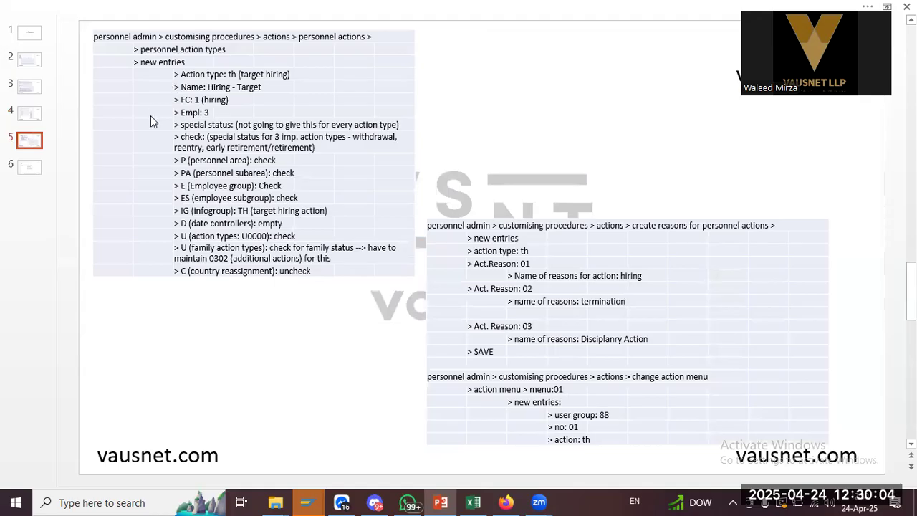
# Save infogroup CH's entries and accept the customizing request
pyautogui.hotkey('alt', 'Tab')
pyautogui.click(844, 471)
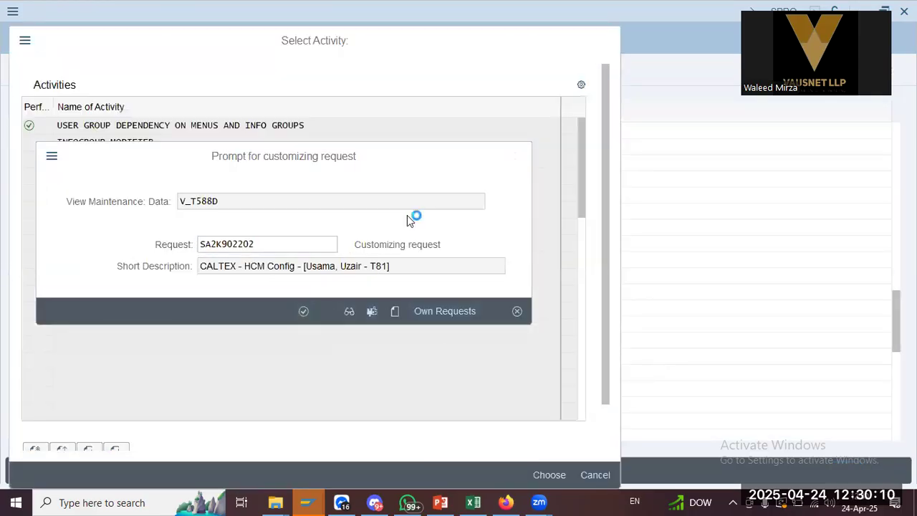
pyautogui.press('Return')
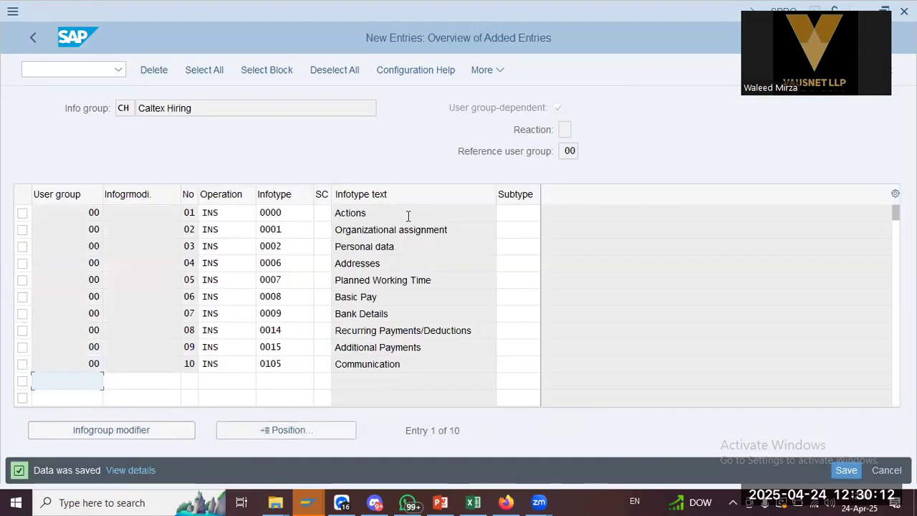
pyautogui.click(387, 260)
pyautogui.click(380, 330)
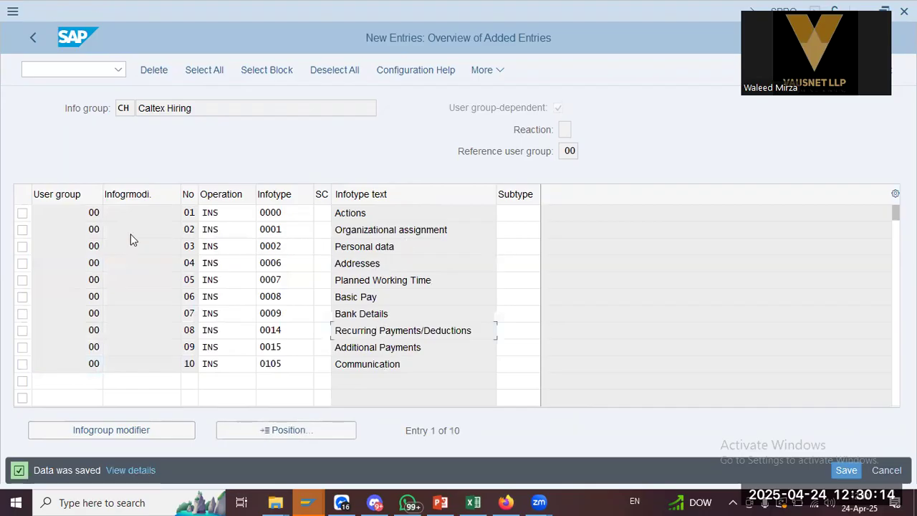
pyautogui.doubleClick(91, 213)
pyautogui.click(382, 316)
# Check the Caltex Hiring name and Organizational assignment row, then go back past the infogroup overview
pyautogui.moveTo(218, 108); pyautogui.dragTo(101, 108)
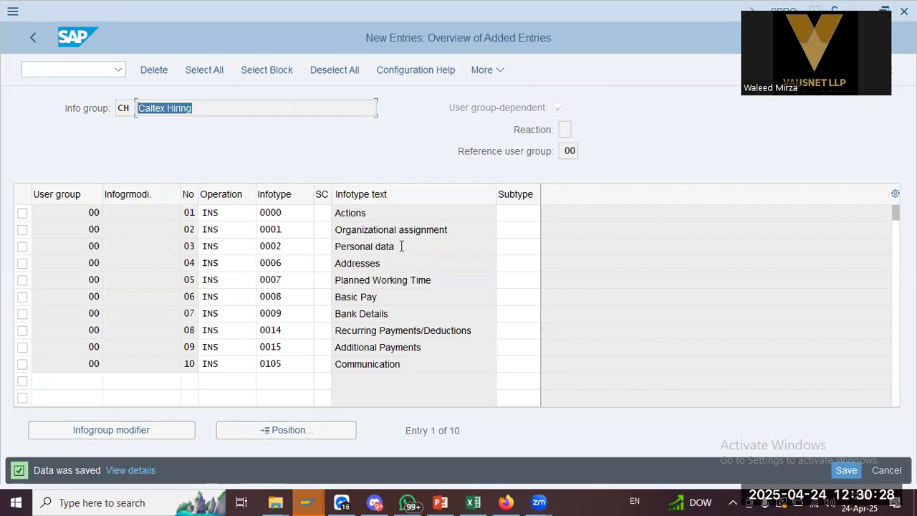
pyautogui.click(378, 347)
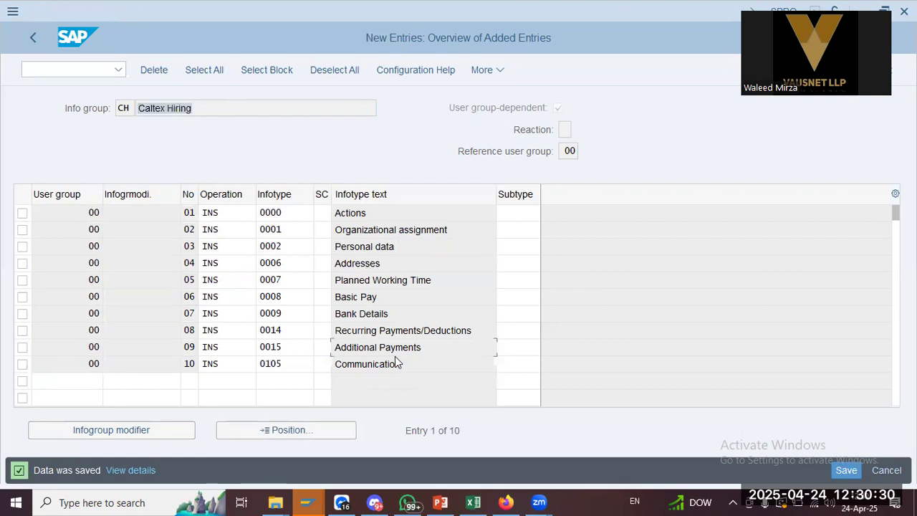
pyautogui.moveTo(456, 228); pyautogui.dragTo(282, 226)
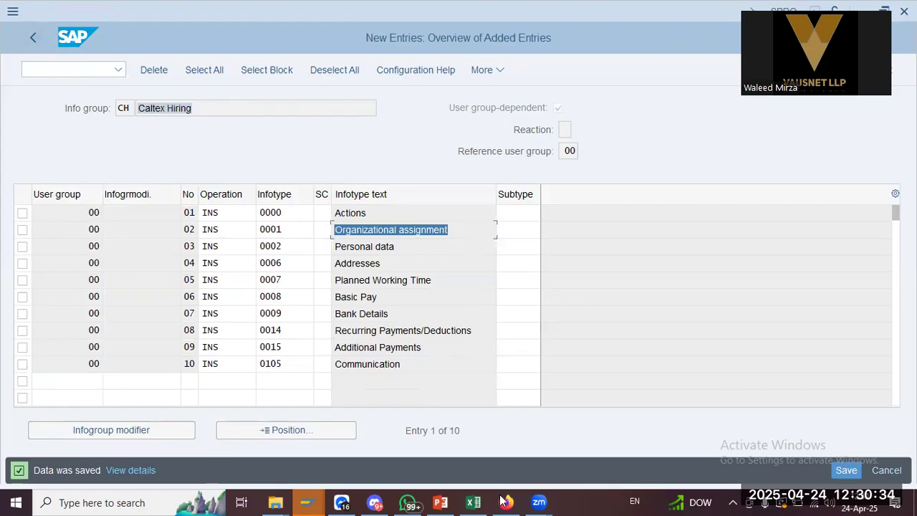
pyautogui.click(443, 503)
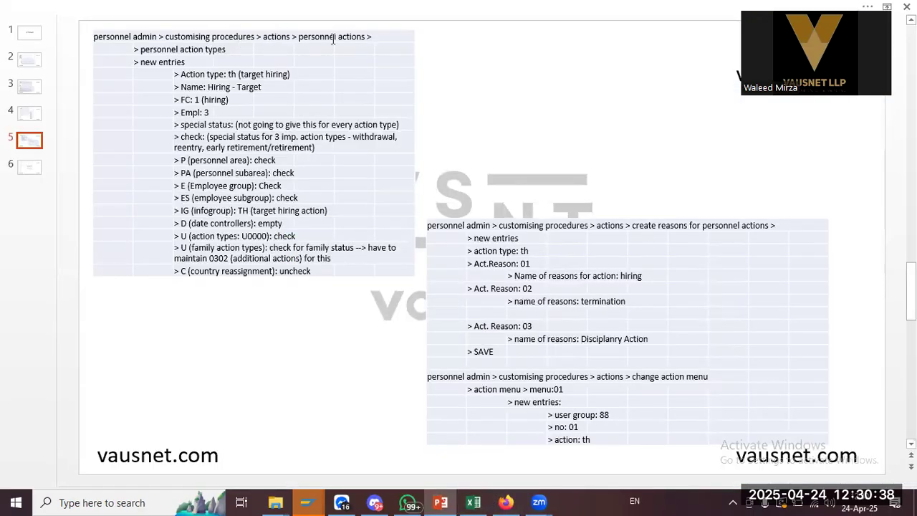
pyautogui.hotkey('alt', 'Tab')
pyautogui.click(31, 35)
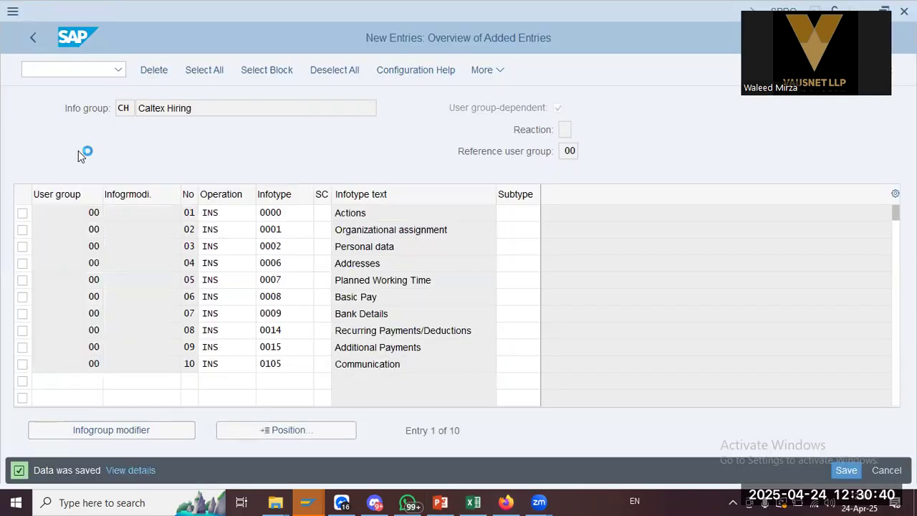
pyautogui.click(32, 36)
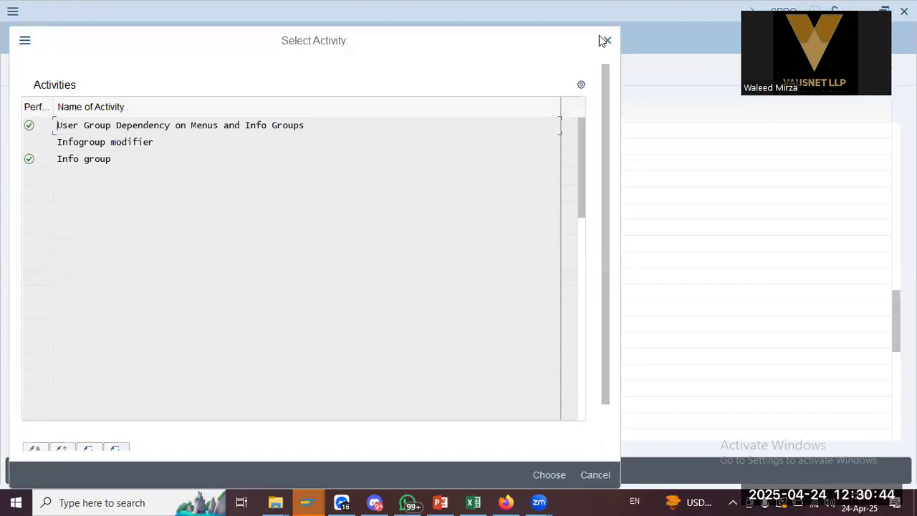
# Open Personnel Action Types from Set up personnel actions and start a new entry
pyautogui.click(607, 41)
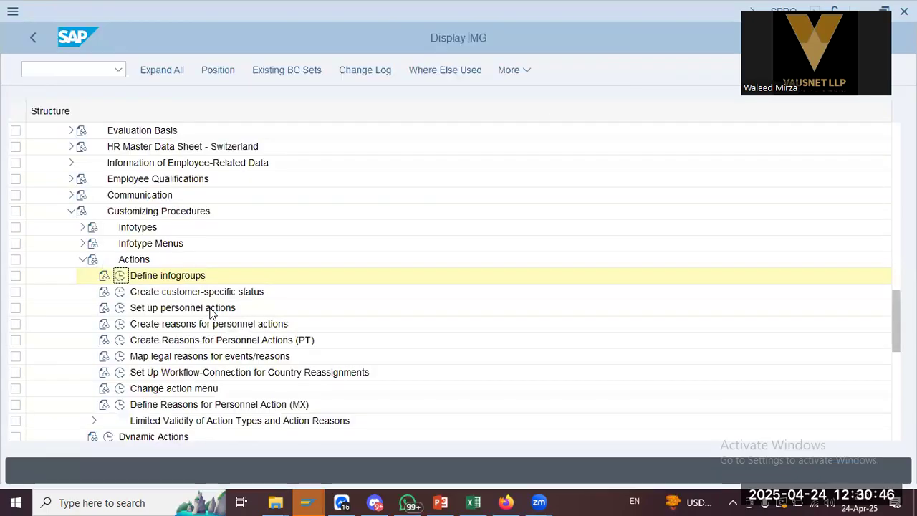
pyautogui.click(151, 309)
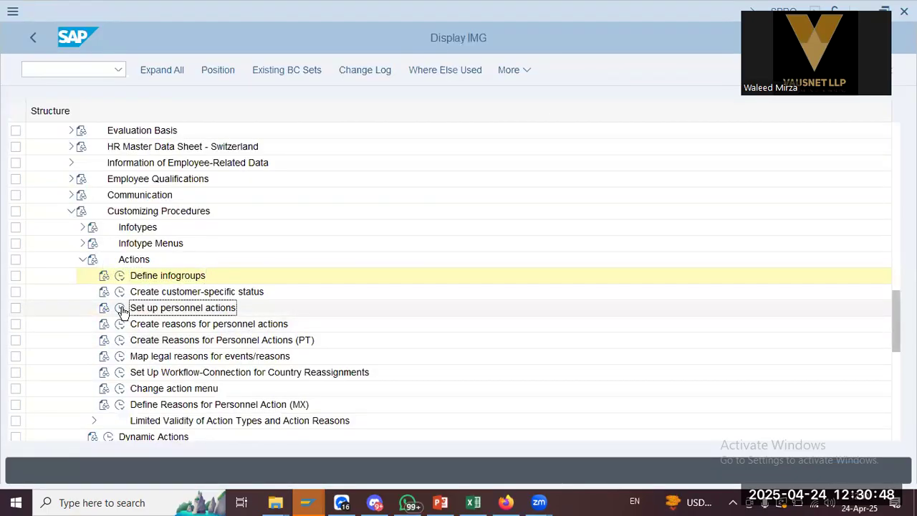
pyautogui.hotkey('alt', 'Tab')
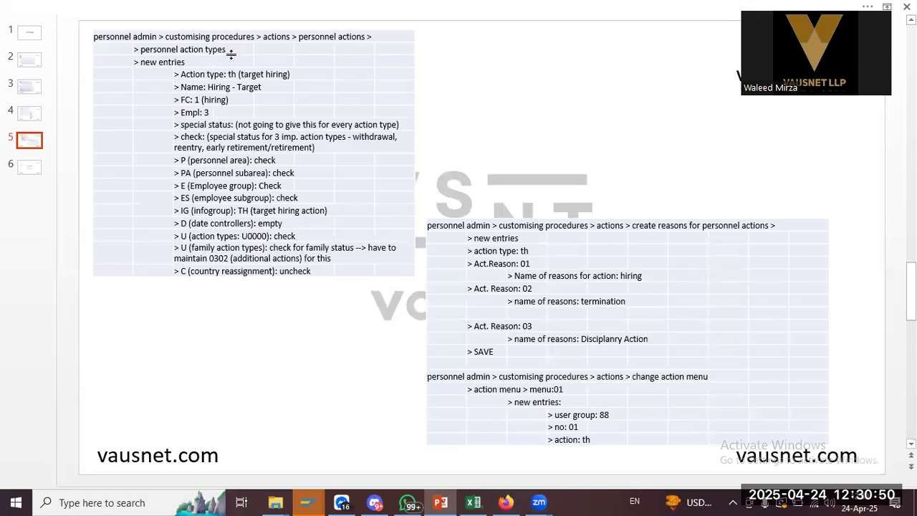
pyautogui.hotkey('alt', 'Tab')
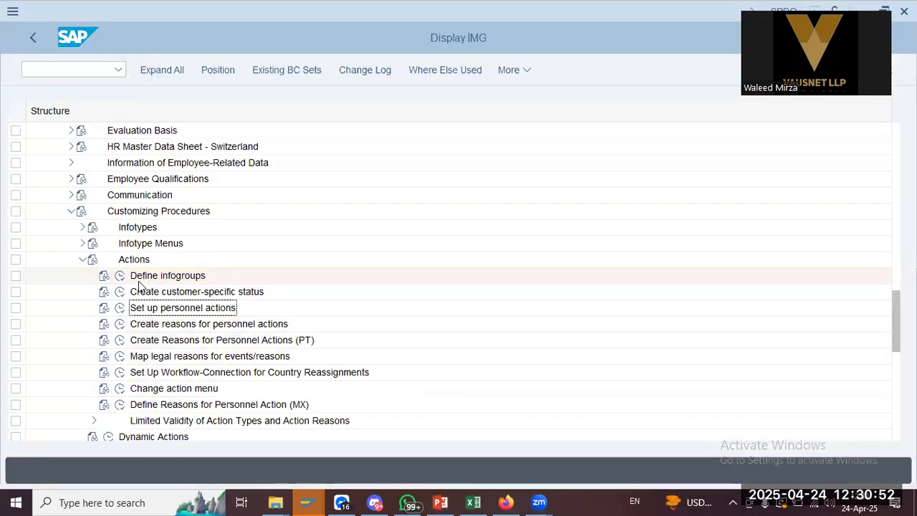
pyautogui.hotkey('alt', 'Tab')
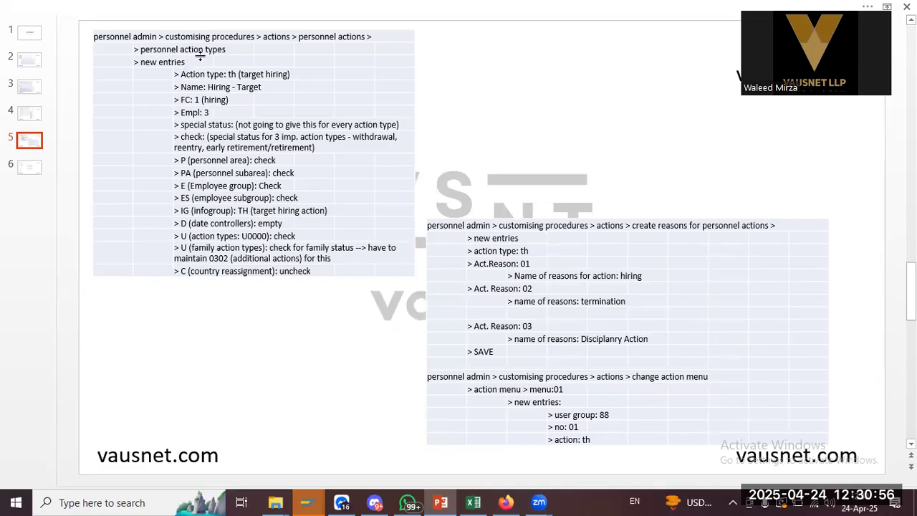
pyautogui.hotkey('alt', 'Tab')
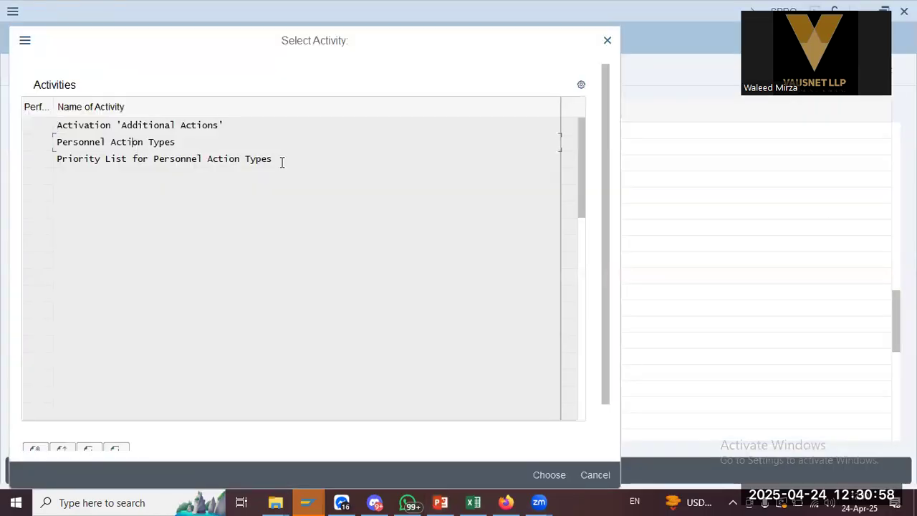
pyautogui.hotkey('alt', 'Tab')
pyautogui.hotkey('alt', 'Tab')
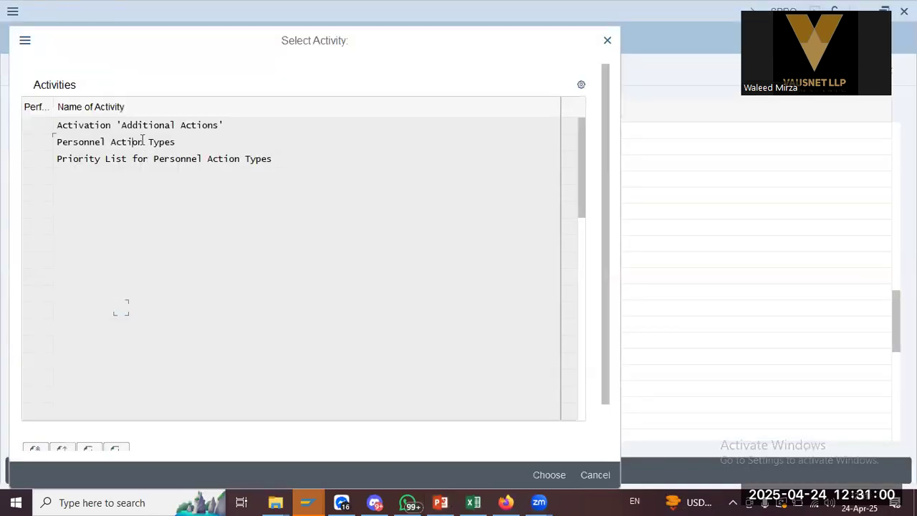
pyautogui.hotkey('alt', 'Tab')
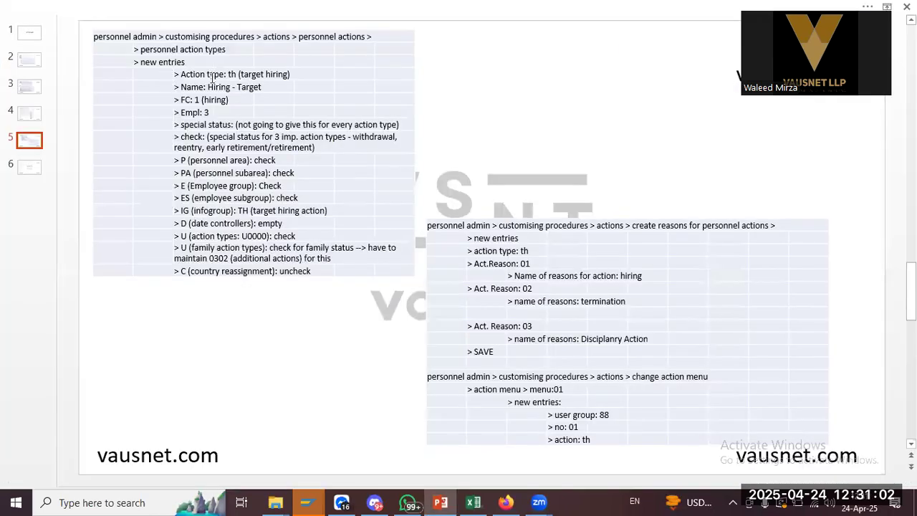
pyautogui.hotkey('alt', 'Tab')
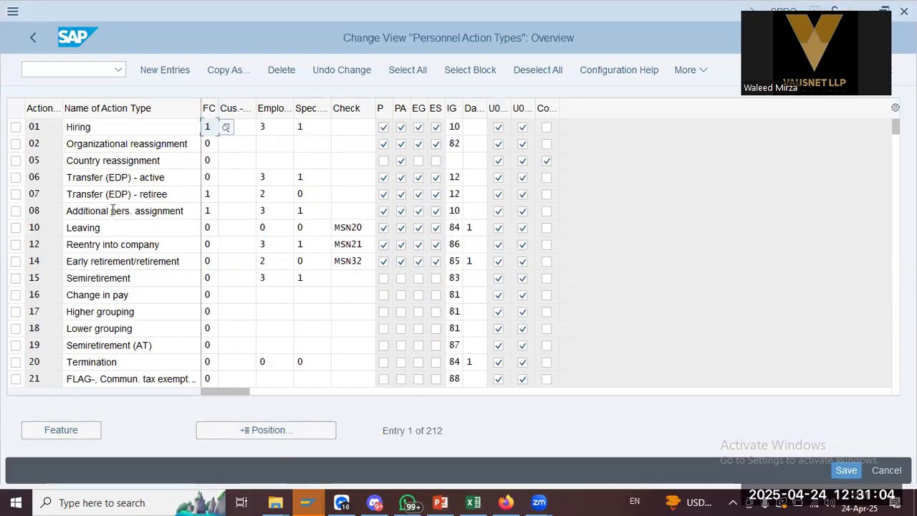
pyautogui.click(164, 69)
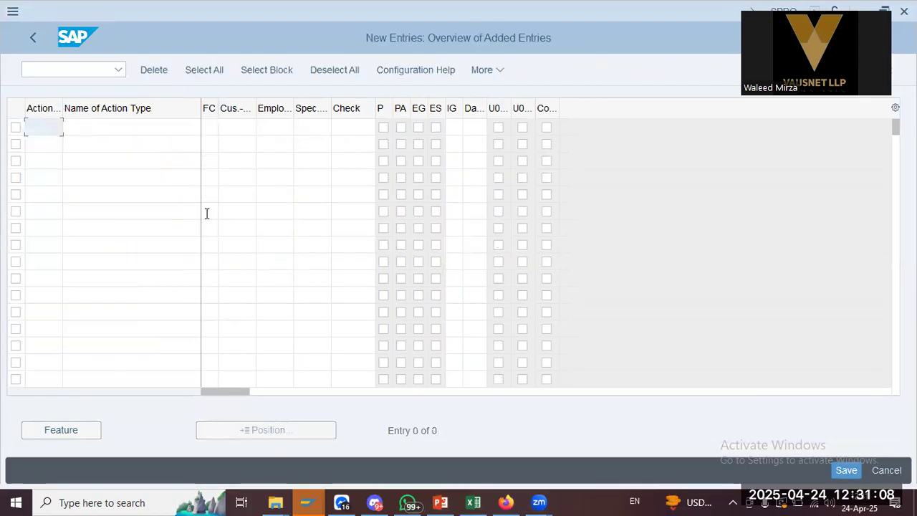
# Create action type ch named Hiring with FC 1 and employment status 3
pyautogui.write('ch')
pyautogui.press('Tab')
pyautogui.hotkey('alt', 'Tab')
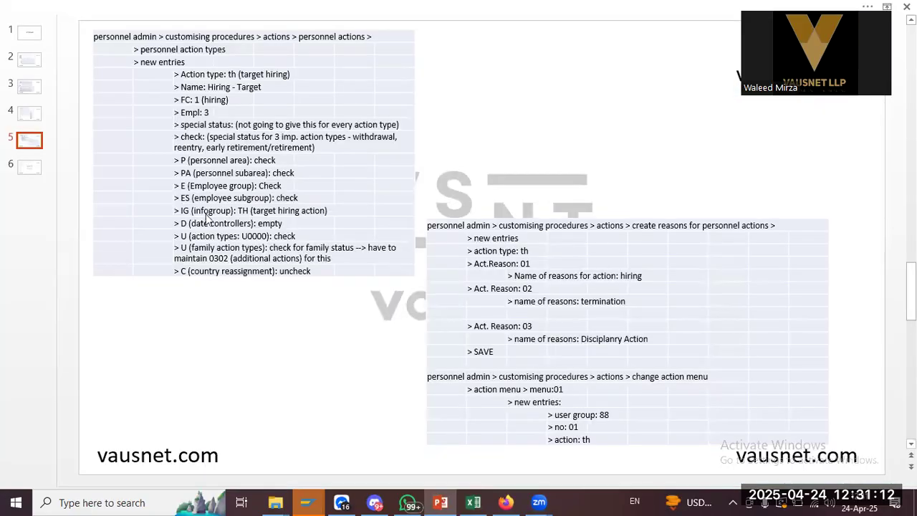
pyautogui.hotkey('alt', 'Tab')
pyautogui.write('Hiring')
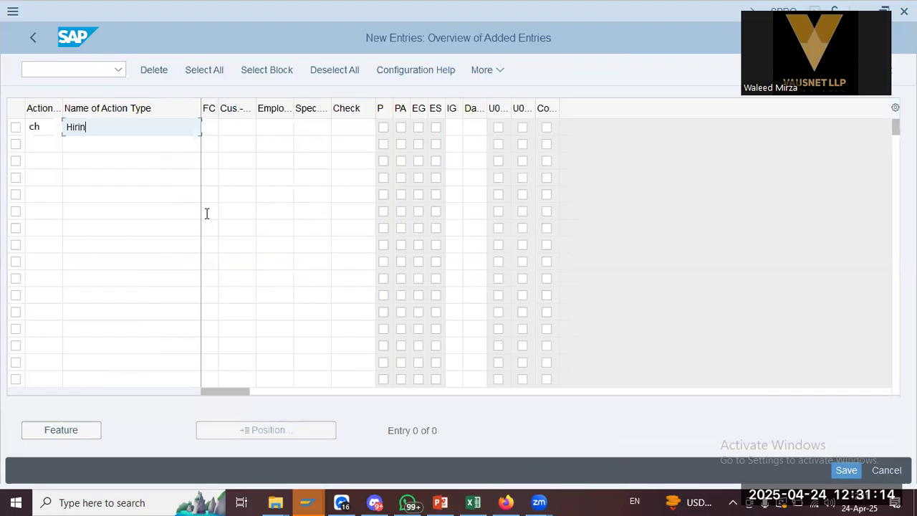
pyautogui.press('Tab')
pyautogui.hotkey('alt', 'Tab')
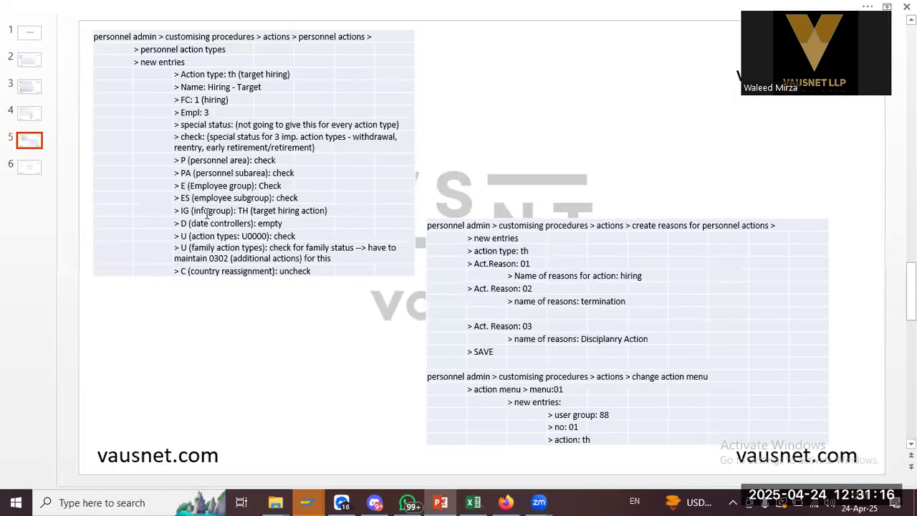
pyautogui.hotkey('alt', 'Tab')
pyautogui.write('1')
pyautogui.press('Tab')
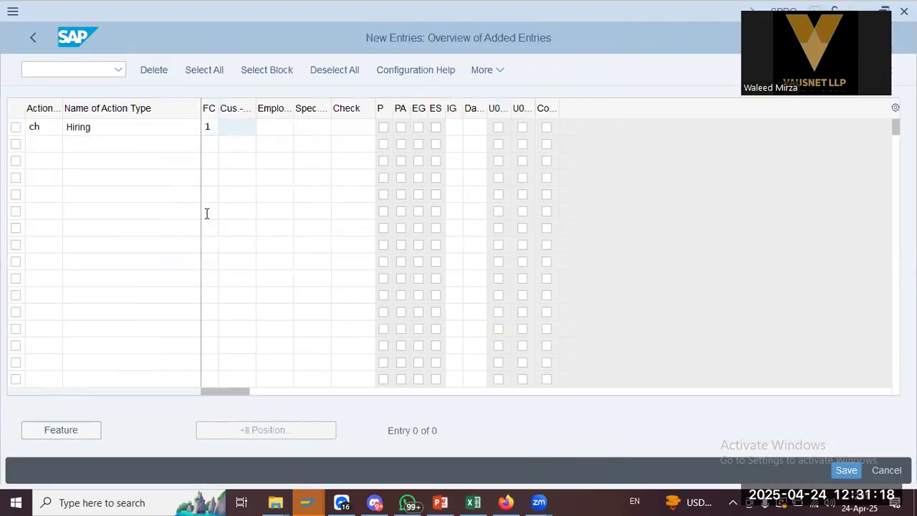
pyautogui.hotkey('alt', 'Tab')
pyautogui.hotkey('alt', 'Tab')
pyautogui.press('Tab')
pyautogui.write('3')
pyautogui.press('Tab')
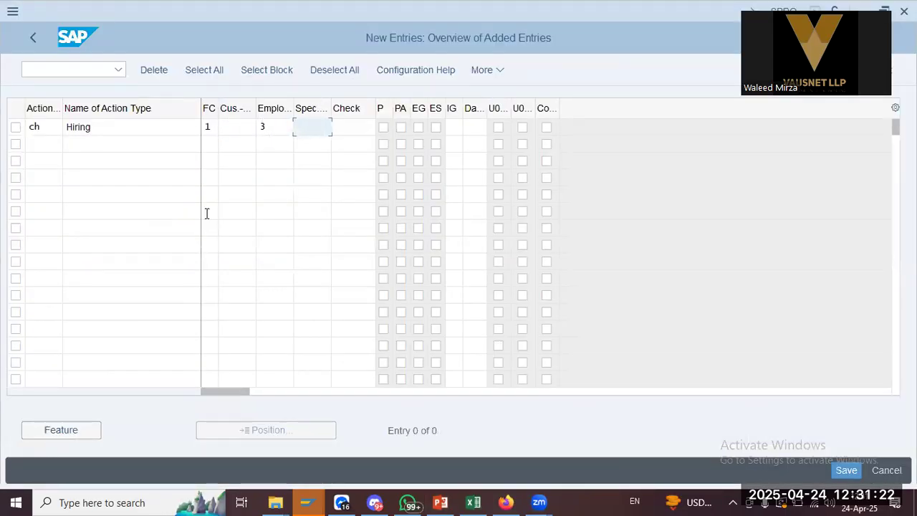
# Tick the P, PA, EG and ES checkboxes for the Hiring action type
pyautogui.hotkey('alt', 'Tab')
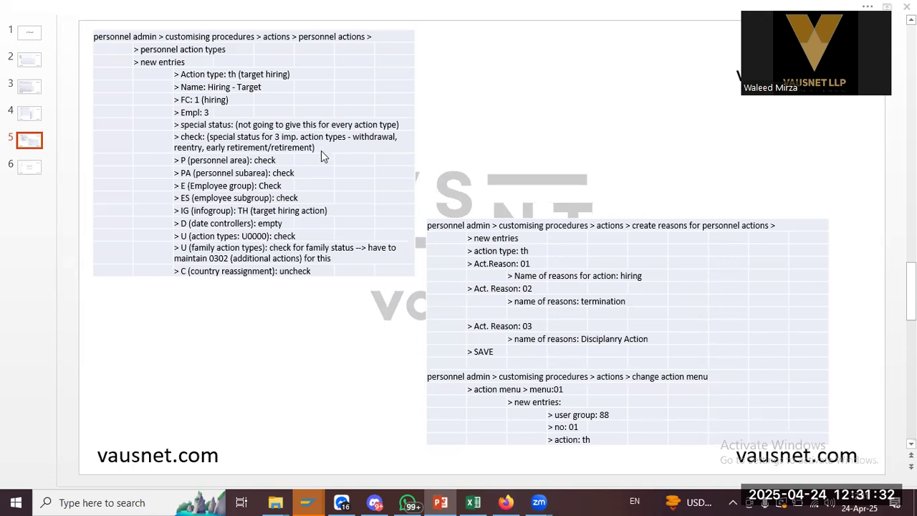
pyautogui.hotkey('alt', 'Tab')
pyautogui.hotkey('alt', 'Tab')
pyautogui.hotkey('alt', 'Tab')
pyautogui.click(384, 127)
pyautogui.click(400, 127)
pyautogui.click(419, 127)
pyautogui.click(436, 127)
pyautogui.hotkey('alt', 'Tab')
pyautogui.hotkey('alt', 'Tab')
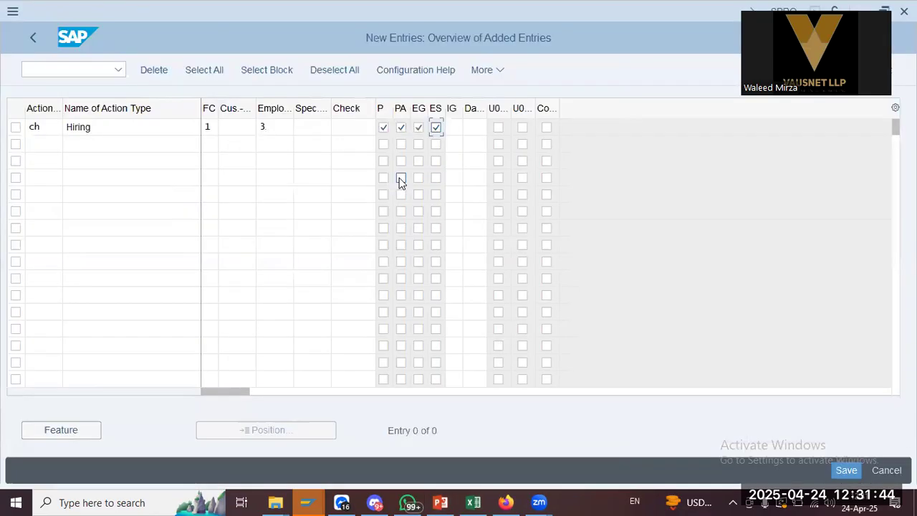
pyautogui.click(455, 126)
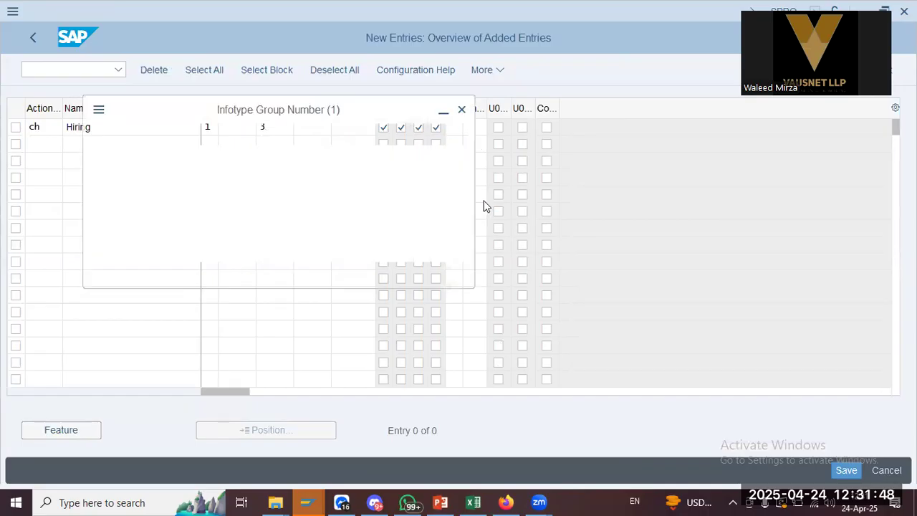
# Pick 10 Hiring from the Infotype Group Number list for the IG field
pyautogui.click(149, 394)
pyautogui.scroll(-3, 194, 366)
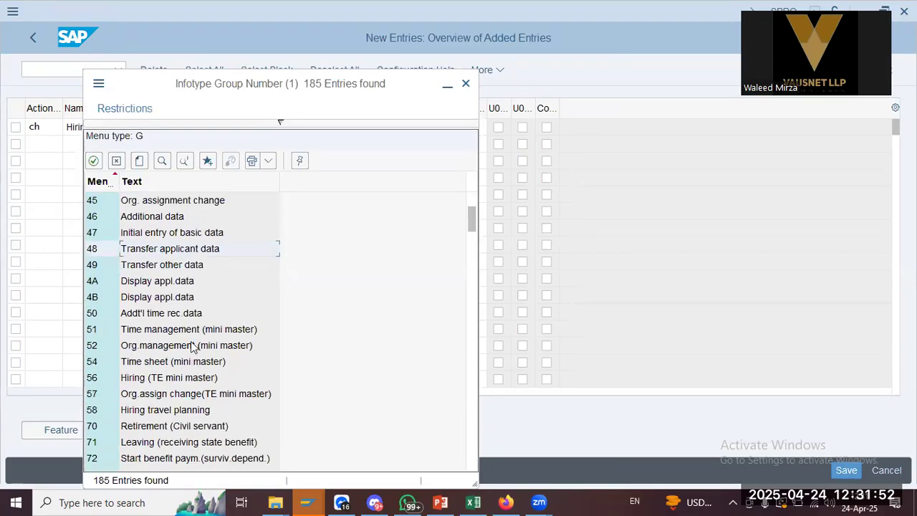
pyautogui.scroll(-4, 192, 358)
pyautogui.scroll(-5, 191, 346)
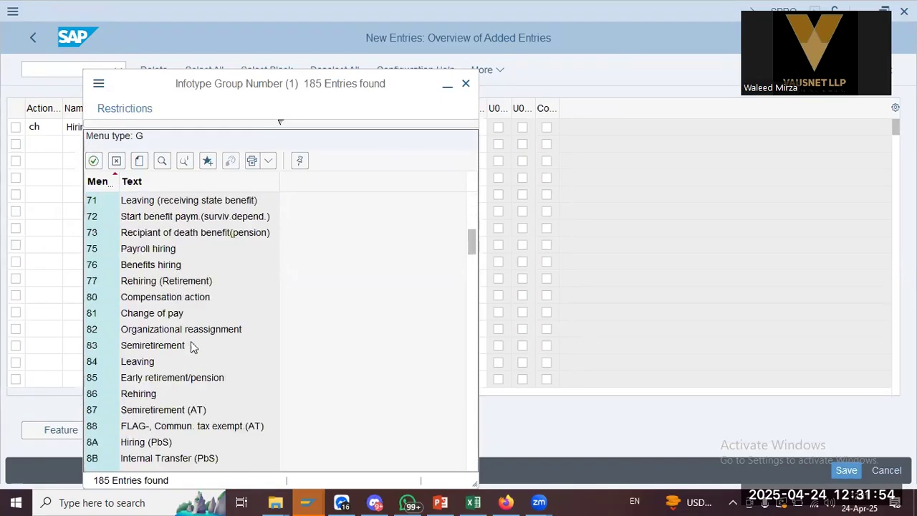
pyautogui.scroll(-2, 190, 347)
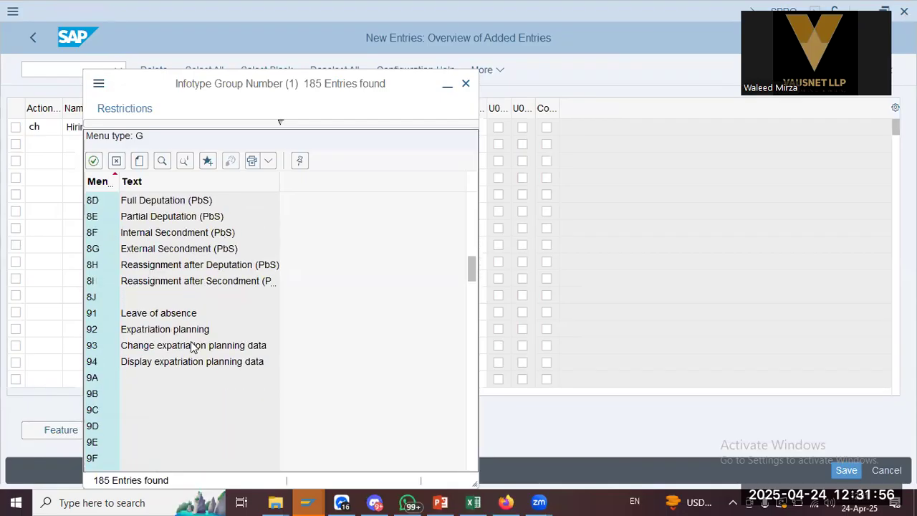
pyautogui.scroll(15, 190, 346)
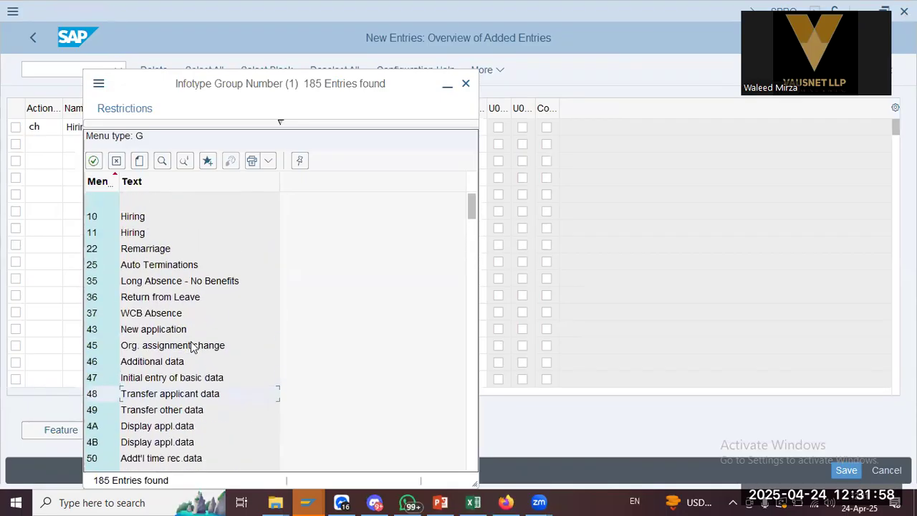
pyautogui.doubleClick(91, 215)
pyautogui.hotkey('alt', 'Tab')
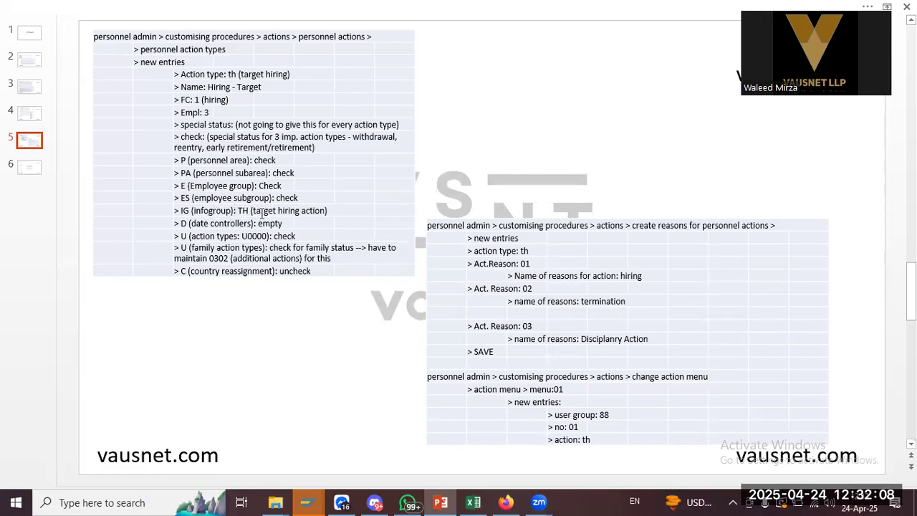
pyautogui.hotkey('alt', 'Tab')
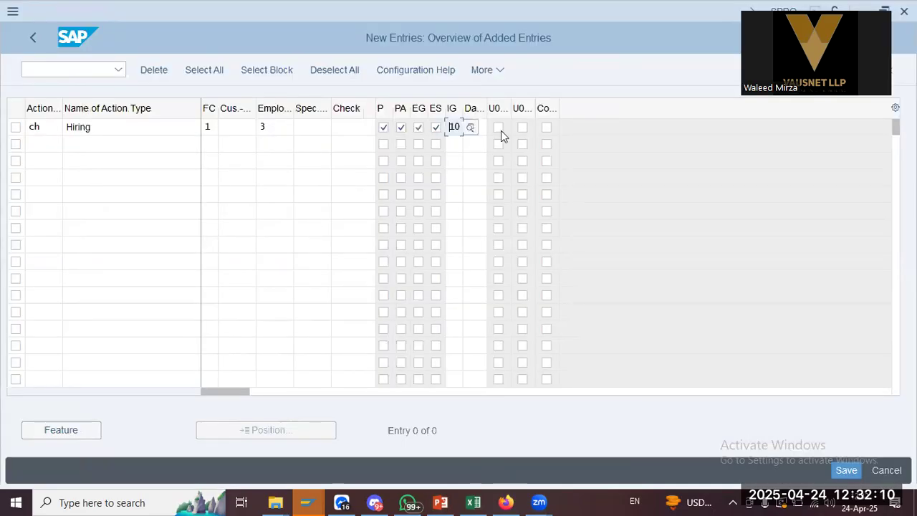
# Tick the U0000 update on the Hiring row and validate, getting the Upd.0302 requirement error
pyautogui.click(483, 127)
pyautogui.hotkey('alt', 'Tab')
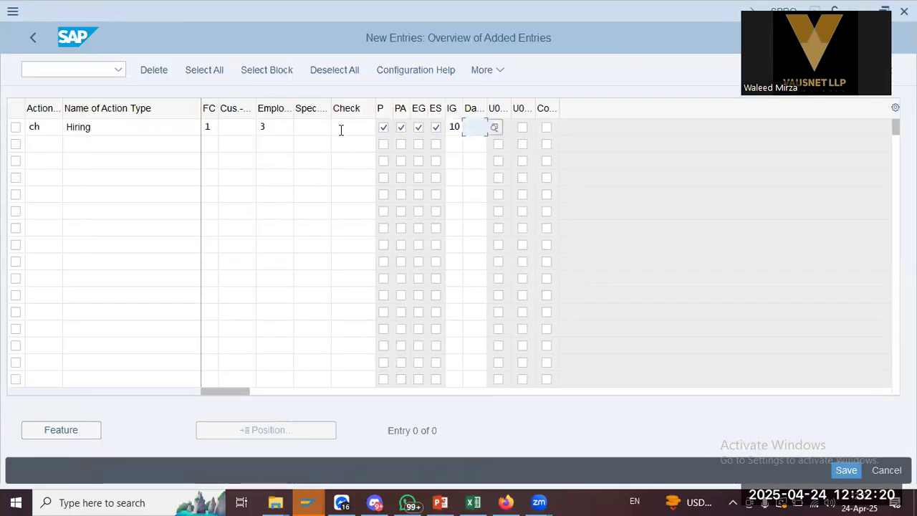
pyautogui.click(340, 129)
pyautogui.click(498, 128)
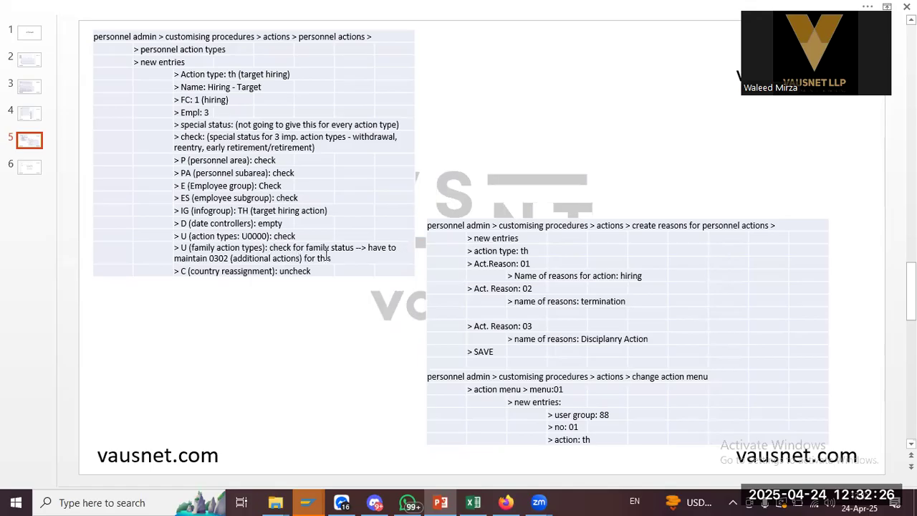
pyautogui.hotkey('alt', 'Tab')
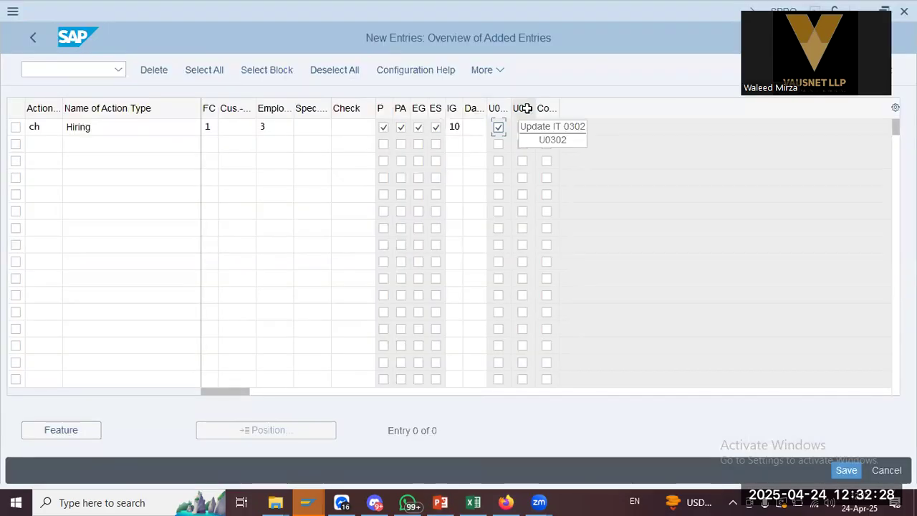
pyautogui.hotkey('alt', 'Tab')
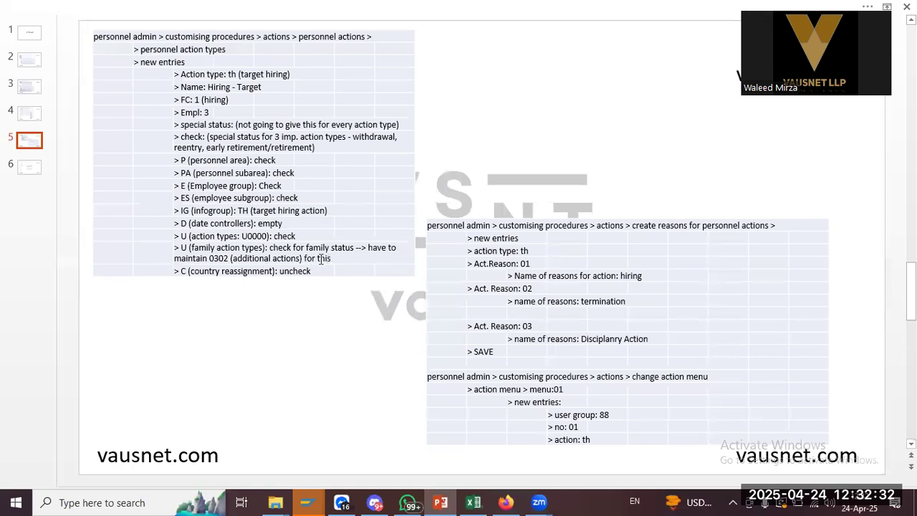
pyautogui.hotkey('alt', 'Tab')
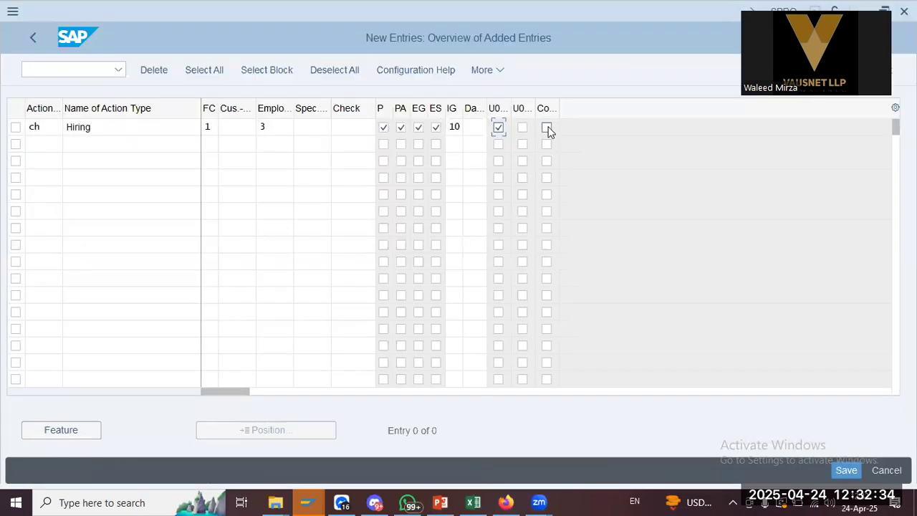
pyautogui.click(313, 133)
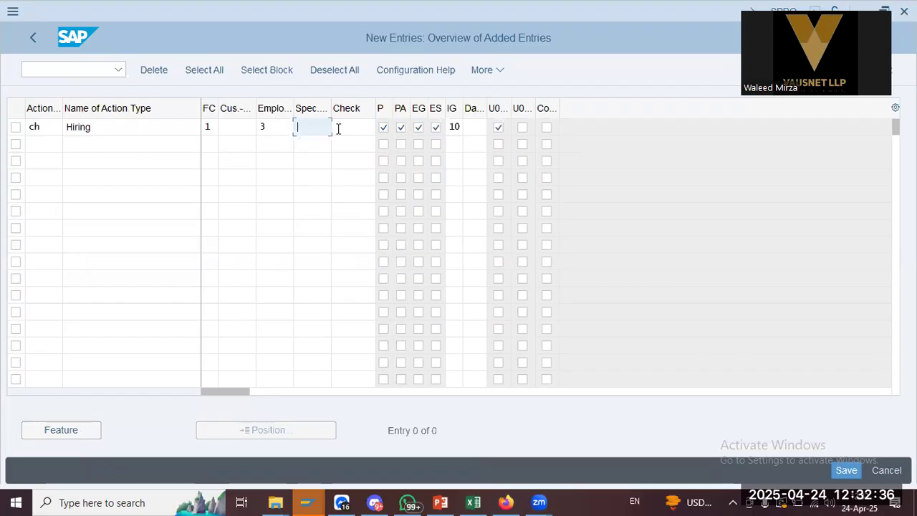
pyautogui.hotkey('alt', 'Tab')
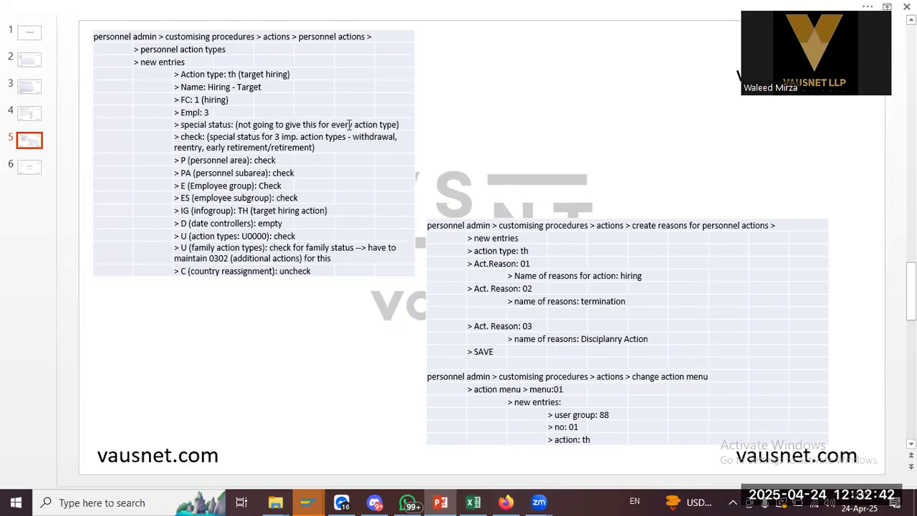
pyautogui.hotkey('alt', 'Tab')
pyautogui.press('Return')
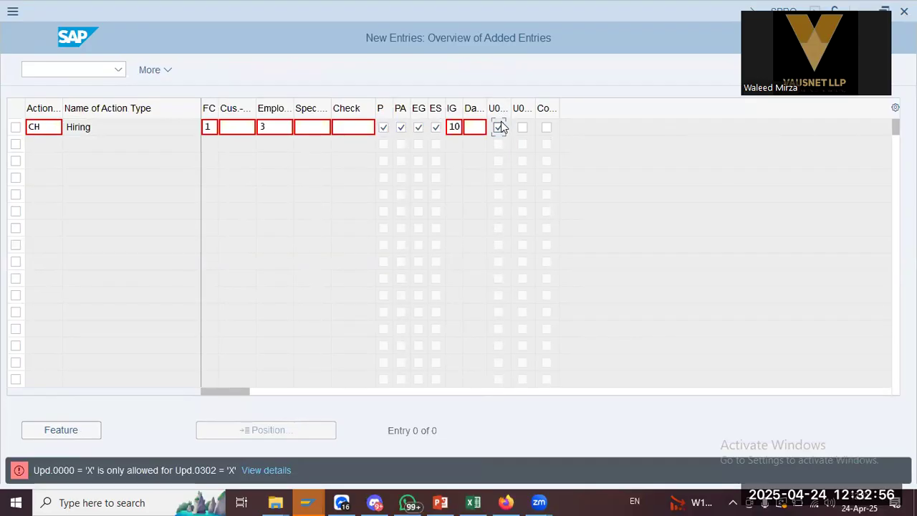
# Also tick U0302, validate, and save action type CH Hiring under the customizing request
pyautogui.click(522, 127)
pyautogui.press('Return')
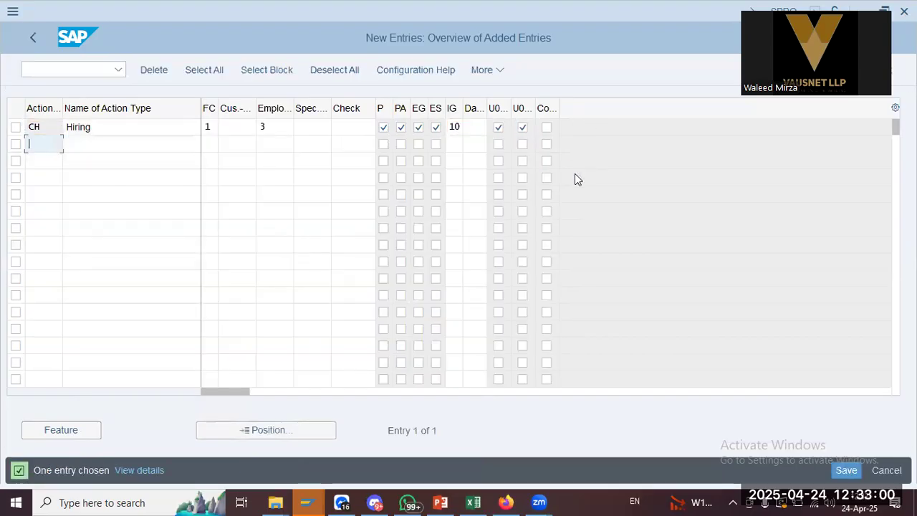
pyautogui.click(846, 470)
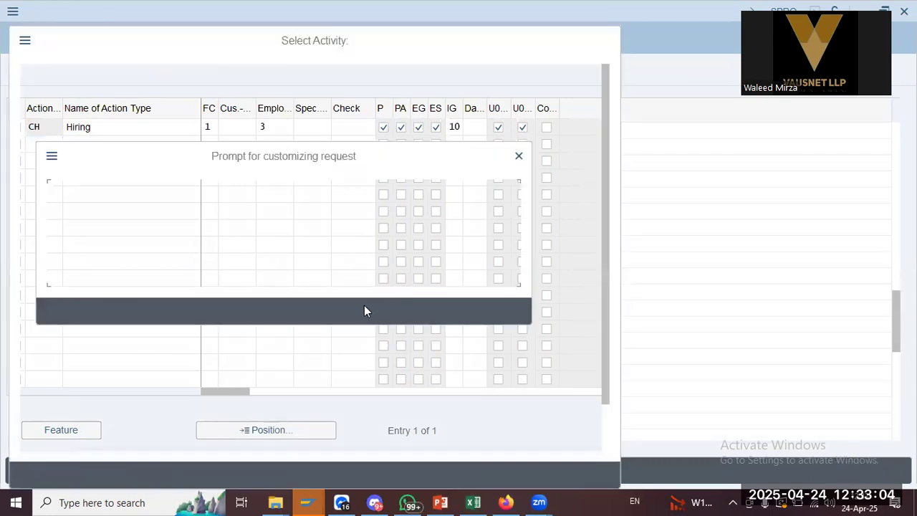
pyautogui.click(303, 312)
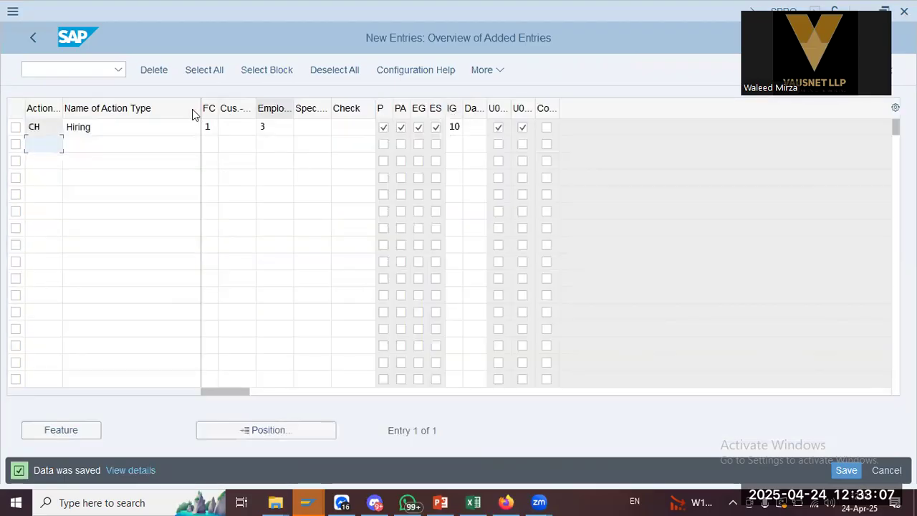
# Back out of the action types to the IMG tree and run Define infogroups
pyautogui.click(32, 38)
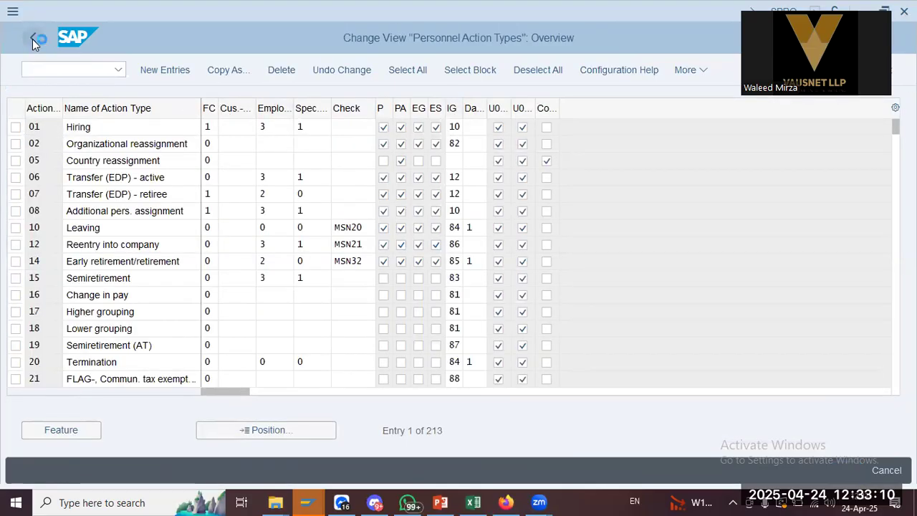
pyautogui.click(32, 39)
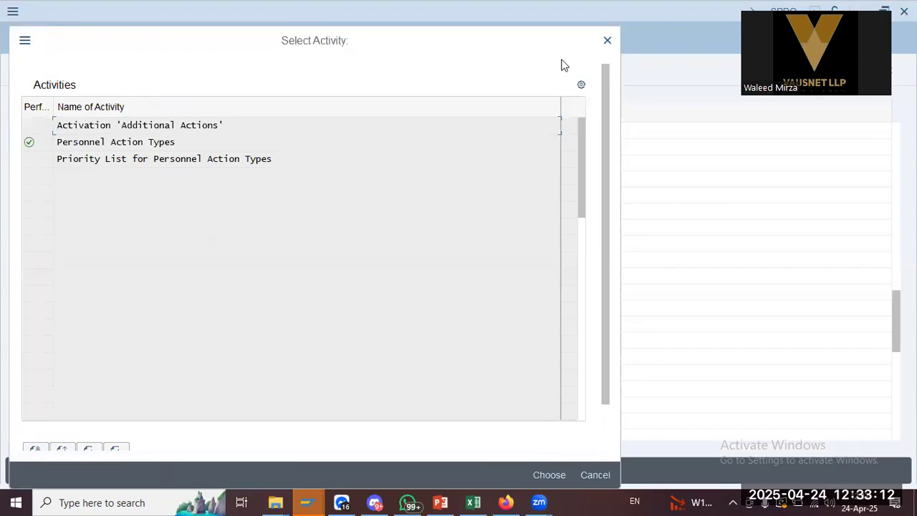
pyautogui.click(607, 41)
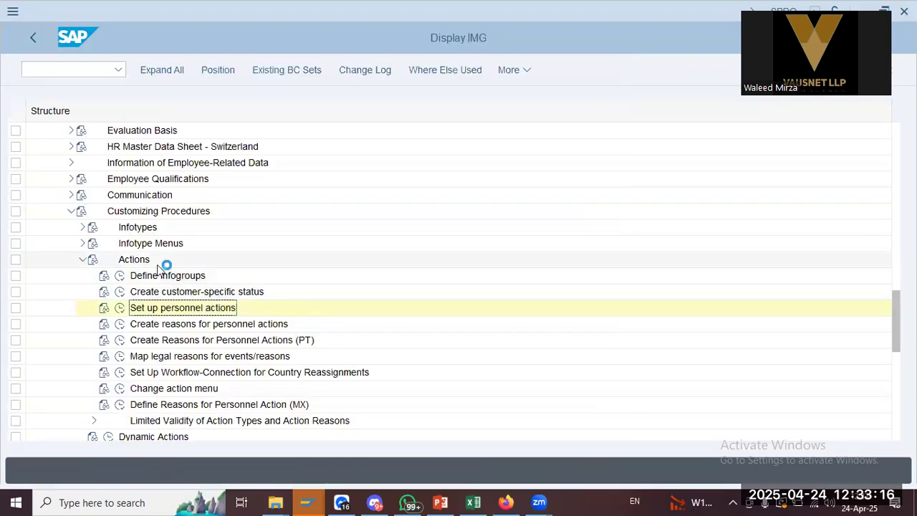
pyautogui.click(120, 276)
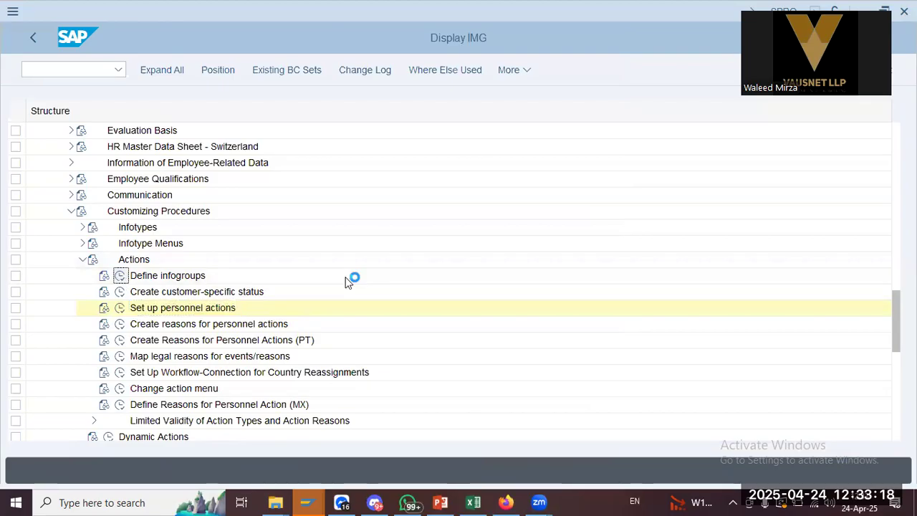
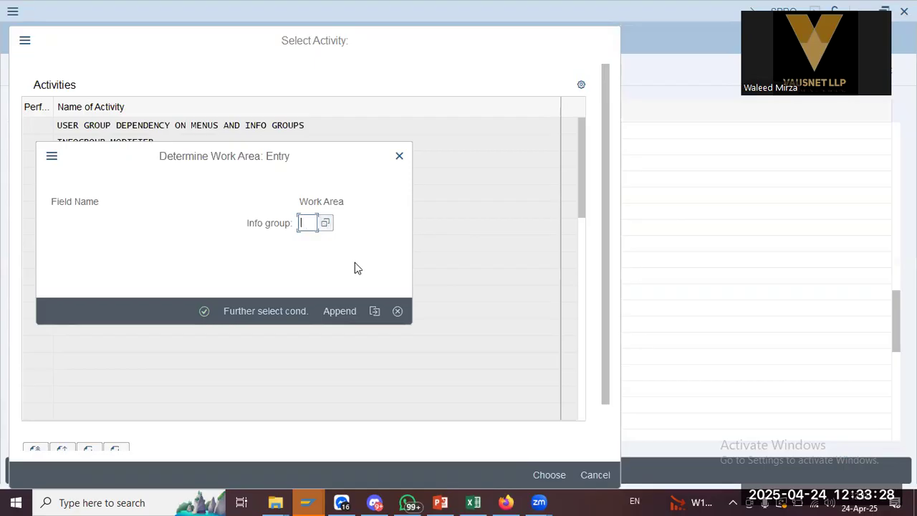
# Skip field selection to list all 185 menu type G user group dependency entries
pyautogui.click(374, 311)
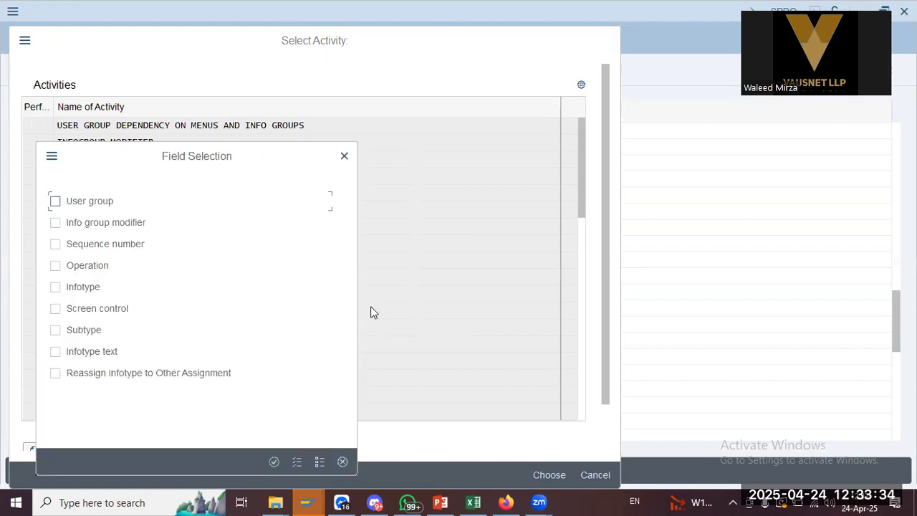
pyautogui.click(343, 157)
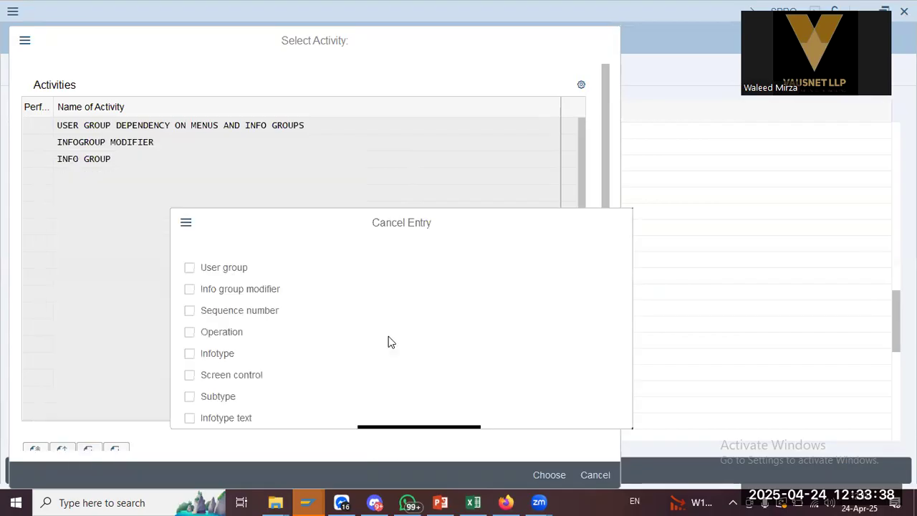
pyautogui.click(312, 394)
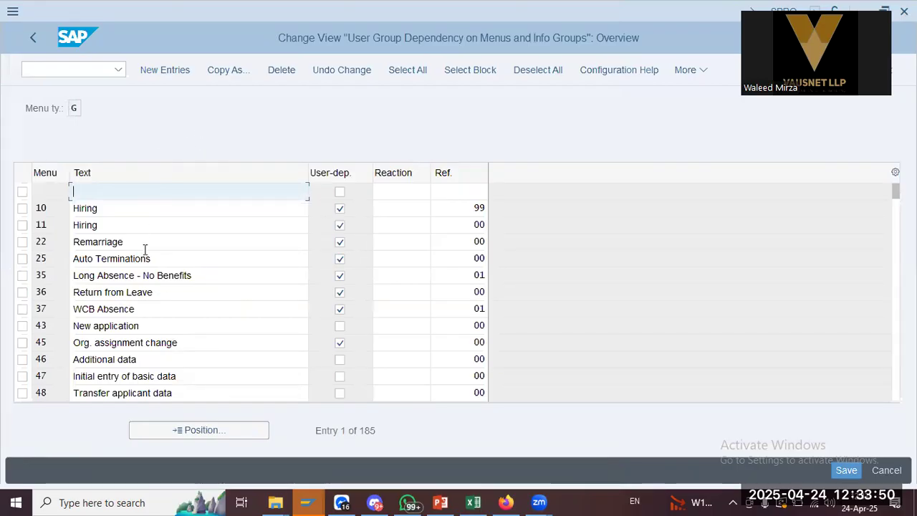
# Position the infogroup table at entry TH
pyautogui.scroll(-3, 148, 282)
pyautogui.click(174, 432)
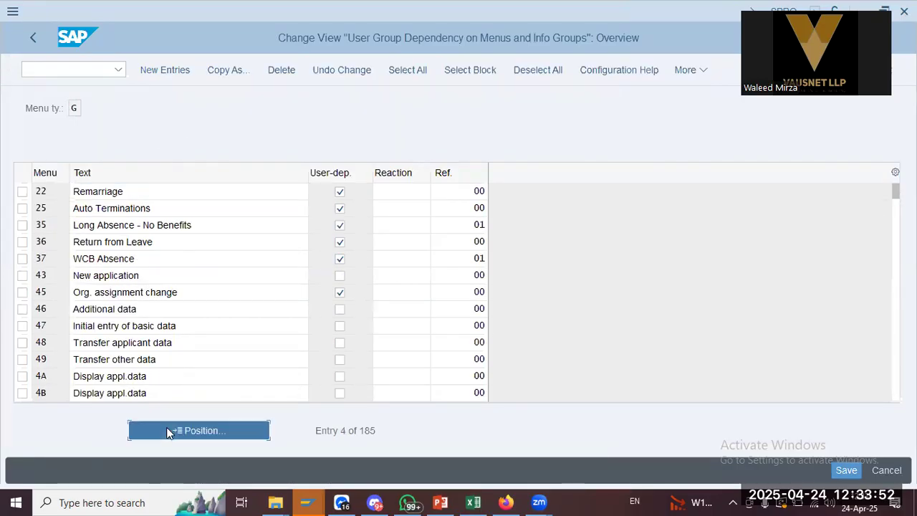
pyautogui.write('th')
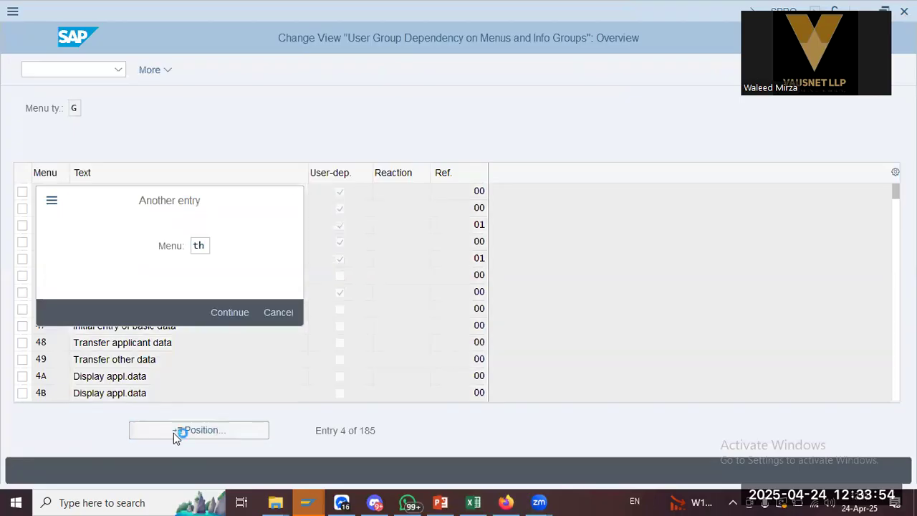
pyautogui.press('Return')
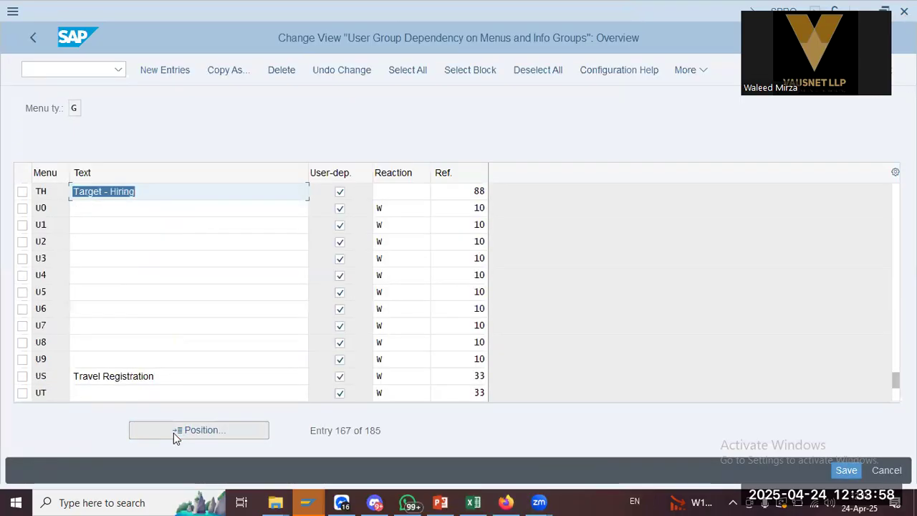
# Add new infogroup entry CH 'Caltex Hiring', user-dependent, with reference 00
pyautogui.click(181, 71)
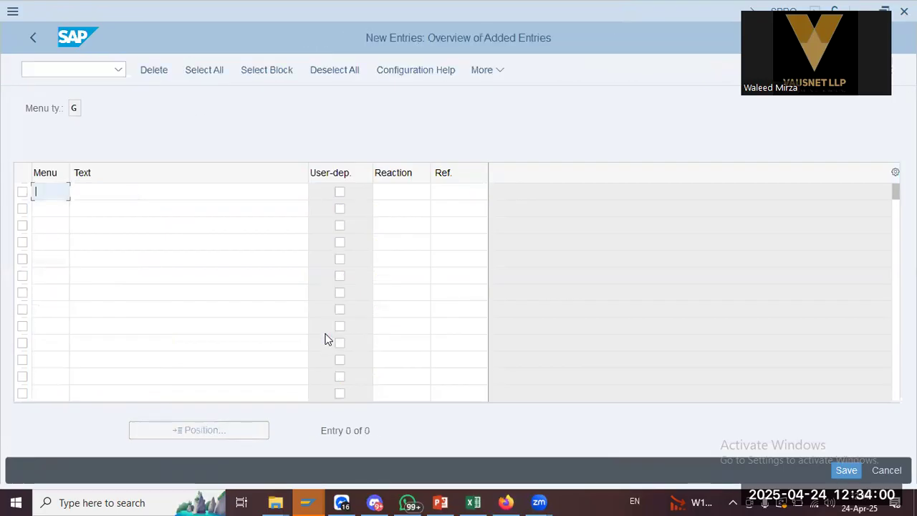
pyautogui.write('ch')
pyautogui.press('Tab')
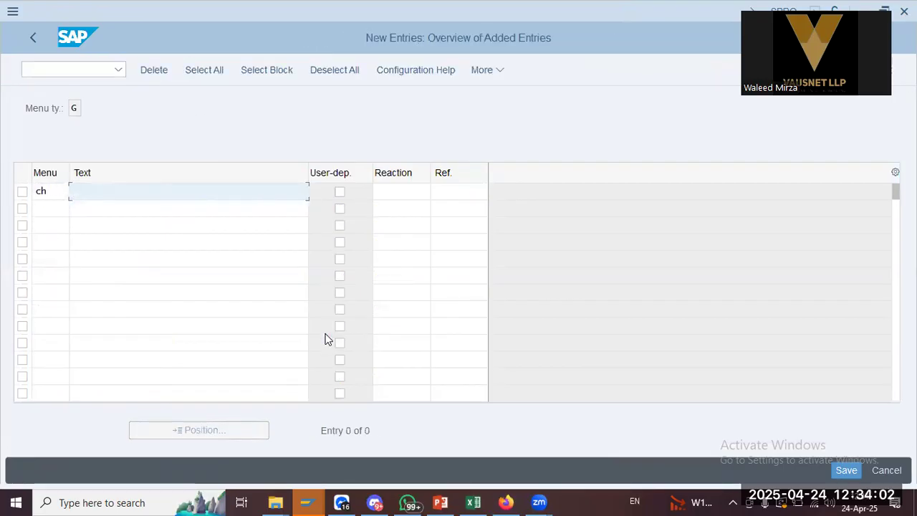
pyautogui.write('Calter')
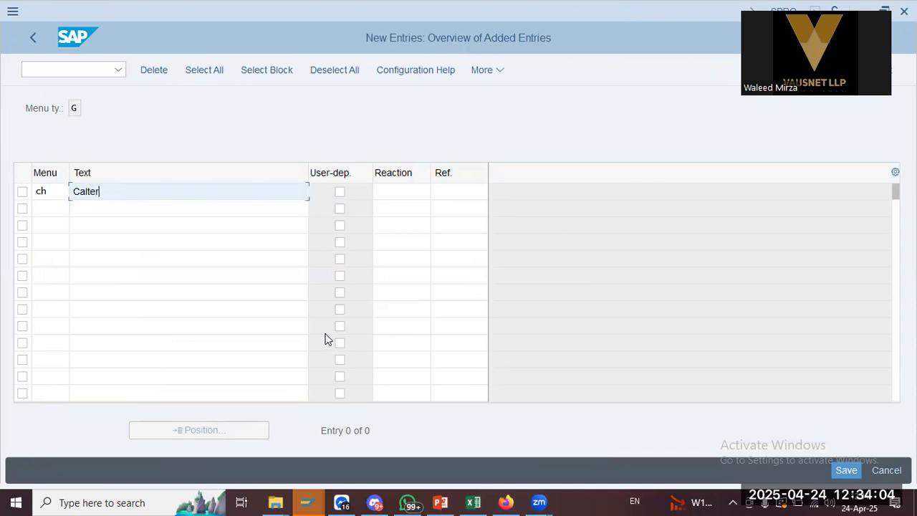
pyautogui.press('BackSpace')
pyautogui.press('Down')
pyautogui.press('Return')
pyautogui.press('Tab')
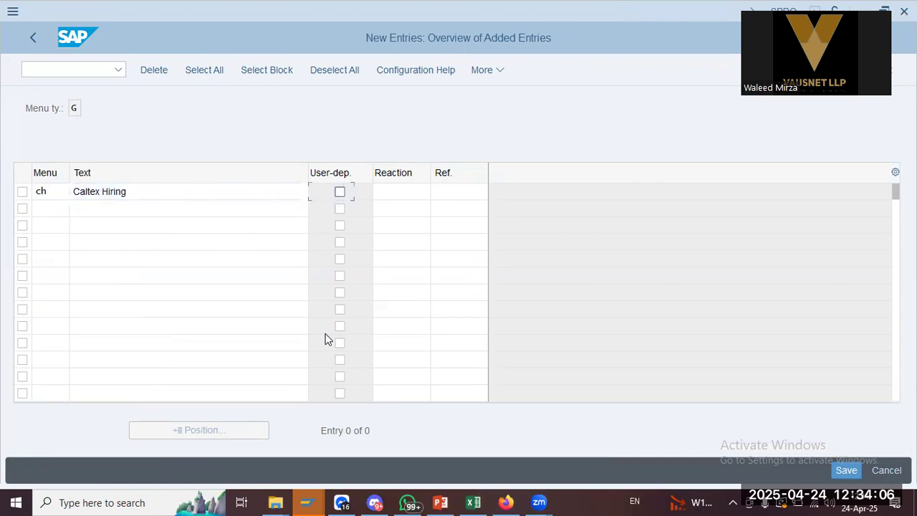
pyautogui.press('space')
pyautogui.press('Tab')
pyautogui.press('Tab')
pyautogui.write('00')
pyautogui.press('Return')
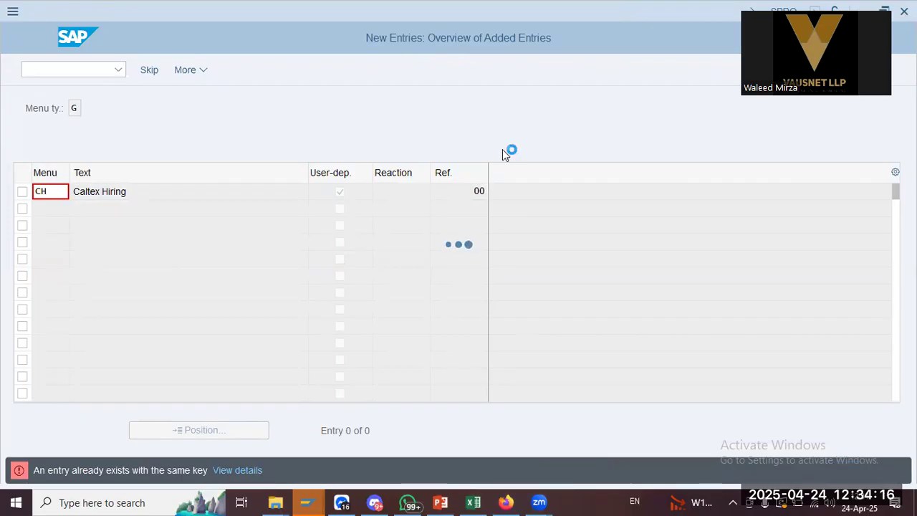
# Discard the duplicate CH entry and reopen the user group dependency table
pyautogui.click(266, 334)
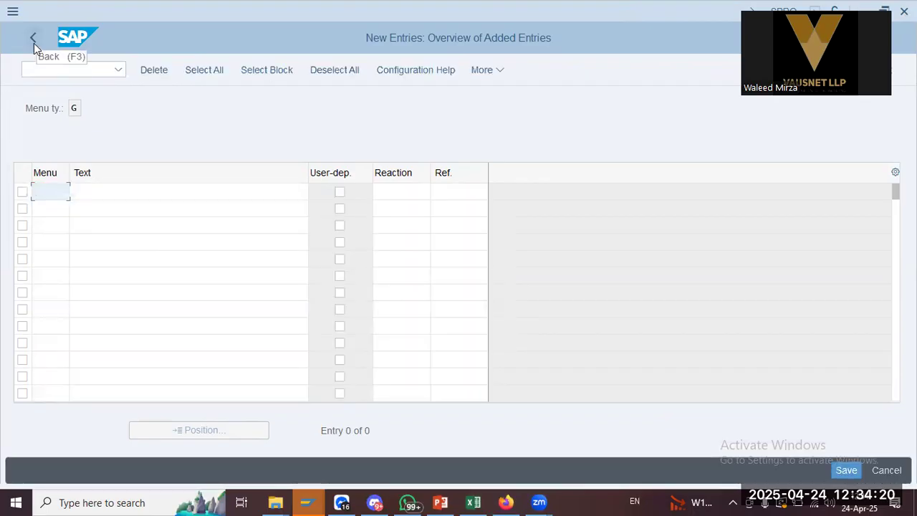
pyautogui.click(886, 470)
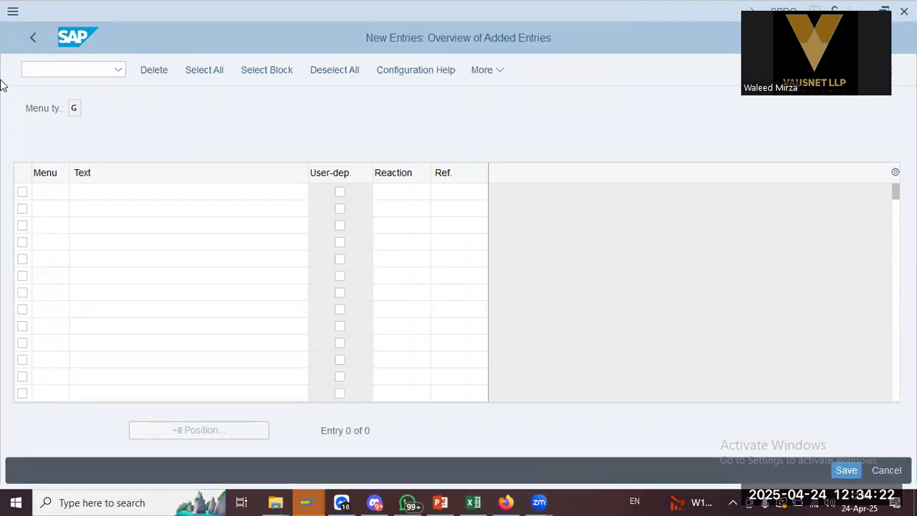
pyautogui.click(34, 34)
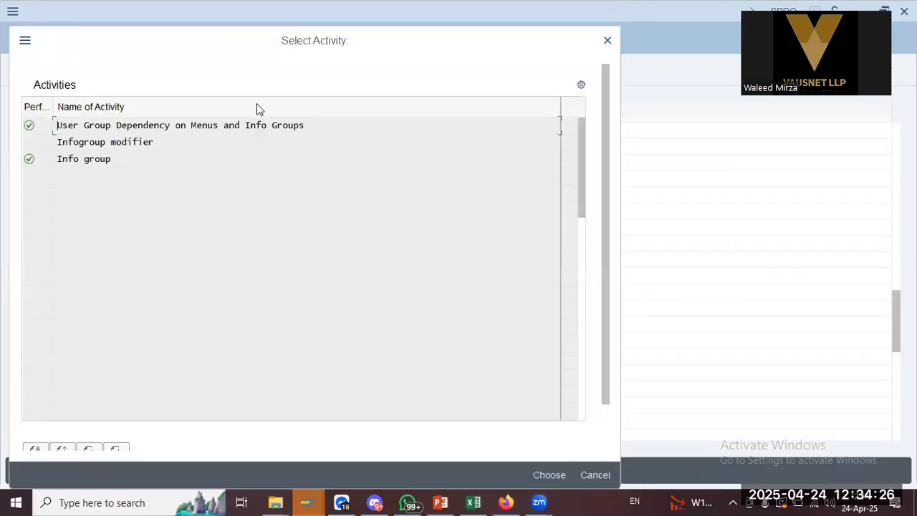
pyautogui.press('Return')
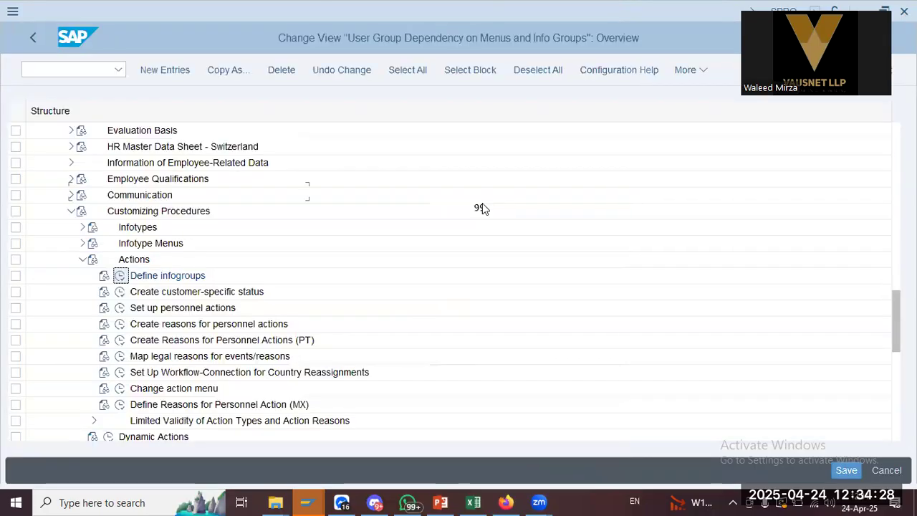
# Position the table at the existing CH entry and return to the activity list
pyautogui.click(224, 433)
pyautogui.write('ch')
pyautogui.click(229, 312)
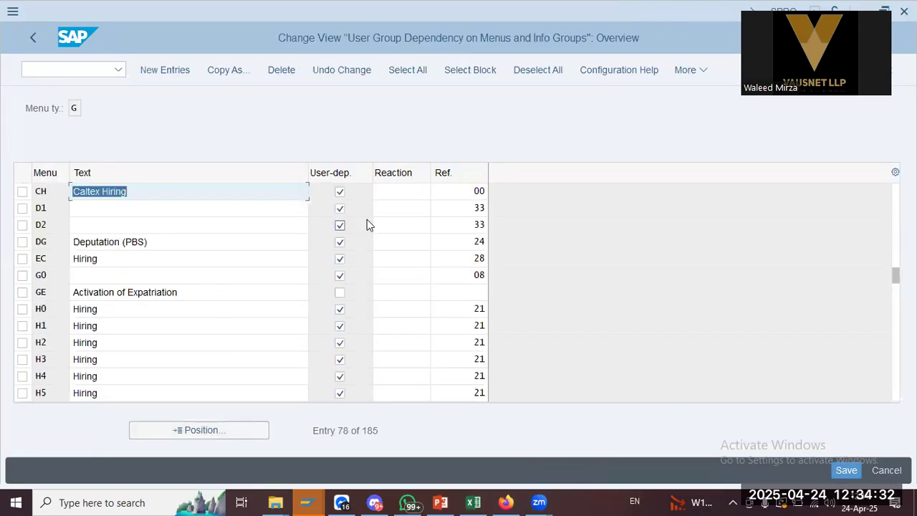
pyautogui.click(28, 34)
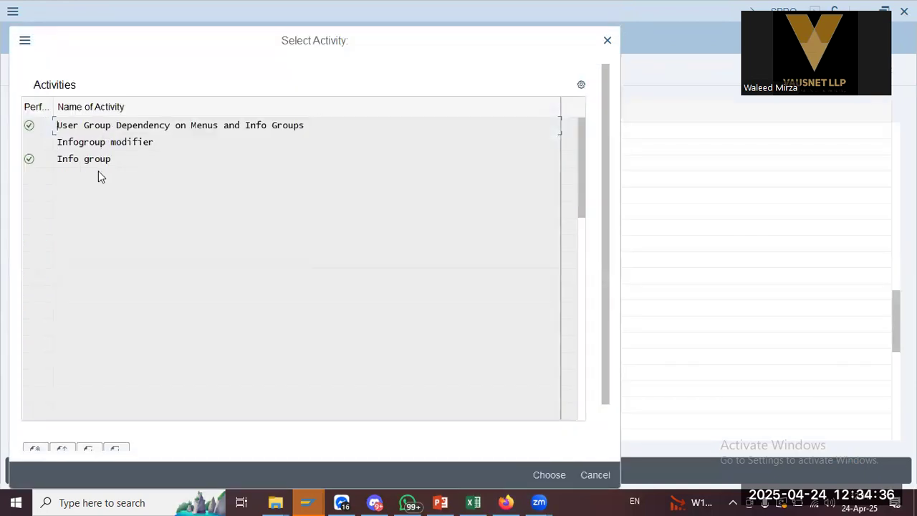
# Open the Infogroup modifier tree and expand it to Caltex Active infogroup 10's otherwise branch
pyautogui.doubleClick(112, 142)
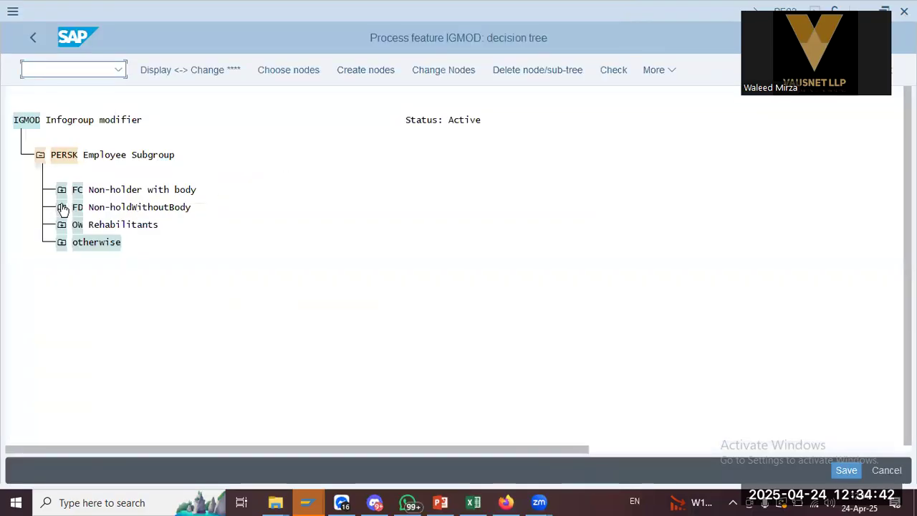
pyautogui.click(60, 244)
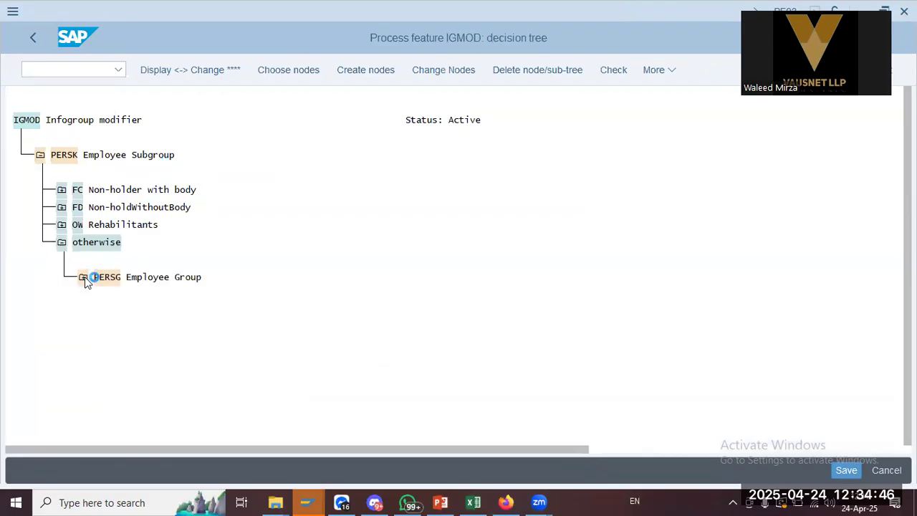
pyautogui.click(83, 277)
pyautogui.click(105, 330)
pyautogui.click(126, 364)
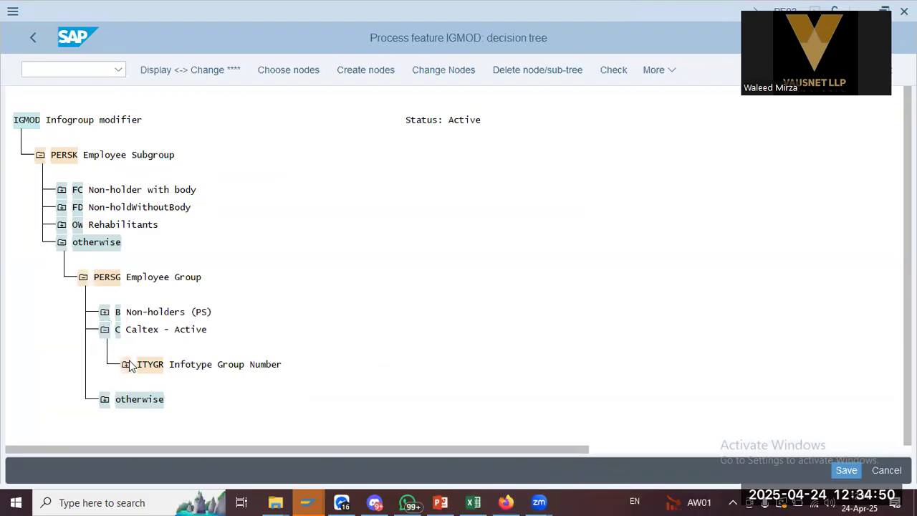
pyautogui.click(147, 366)
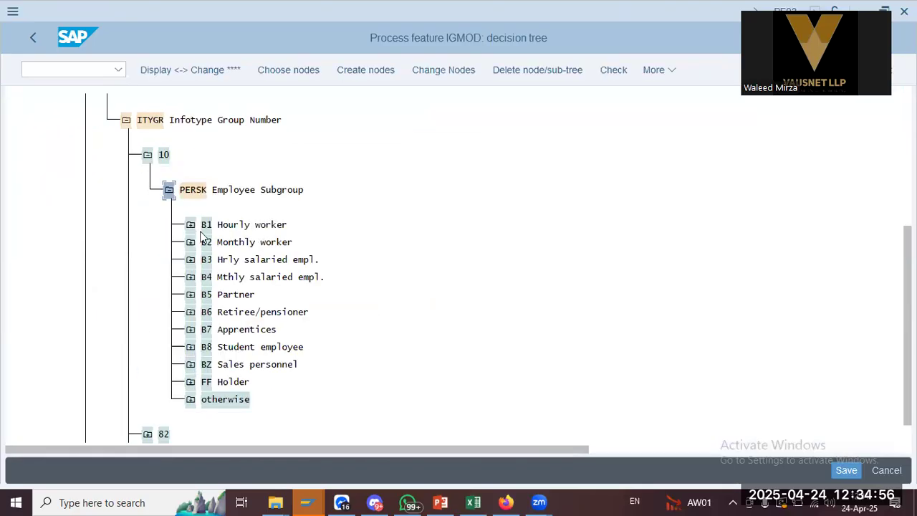
pyautogui.click(191, 399)
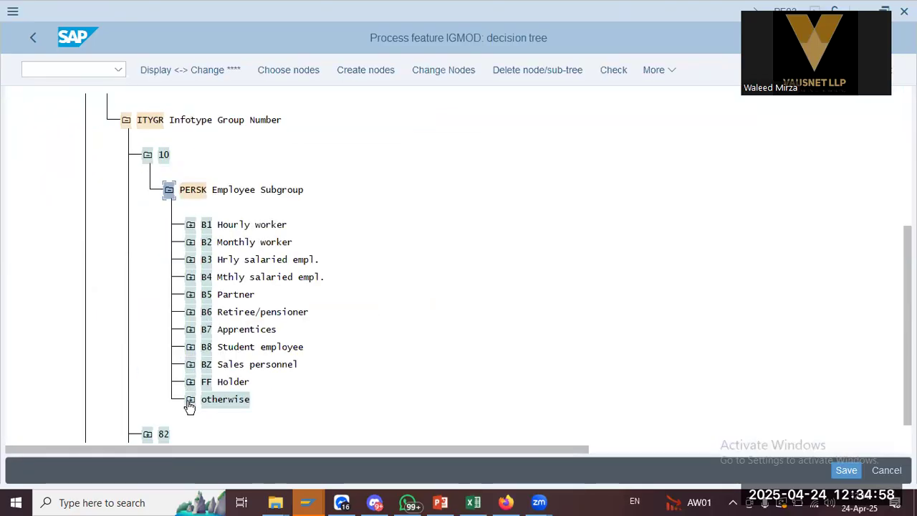
pyautogui.click(226, 399)
# Open Info group with work area ch, then return to the IMG Actions activities
pyautogui.click(34, 39)
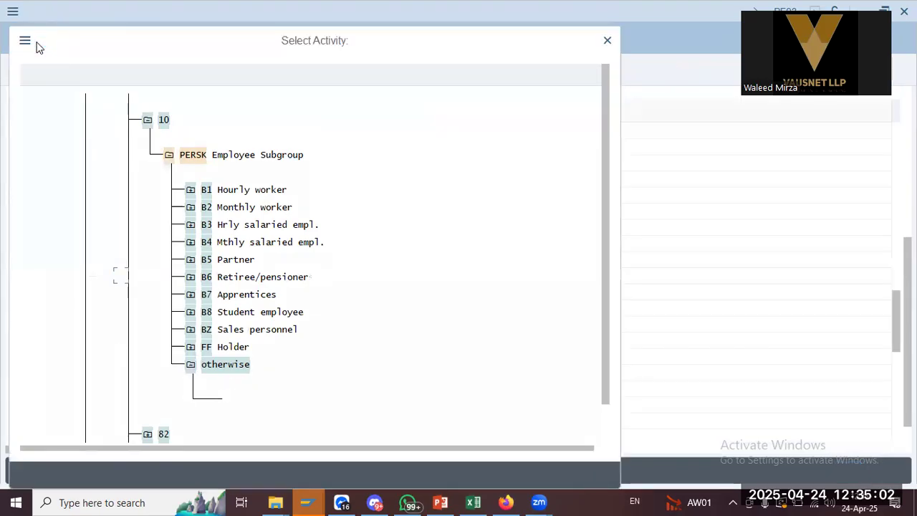
pyautogui.doubleClick(122, 165)
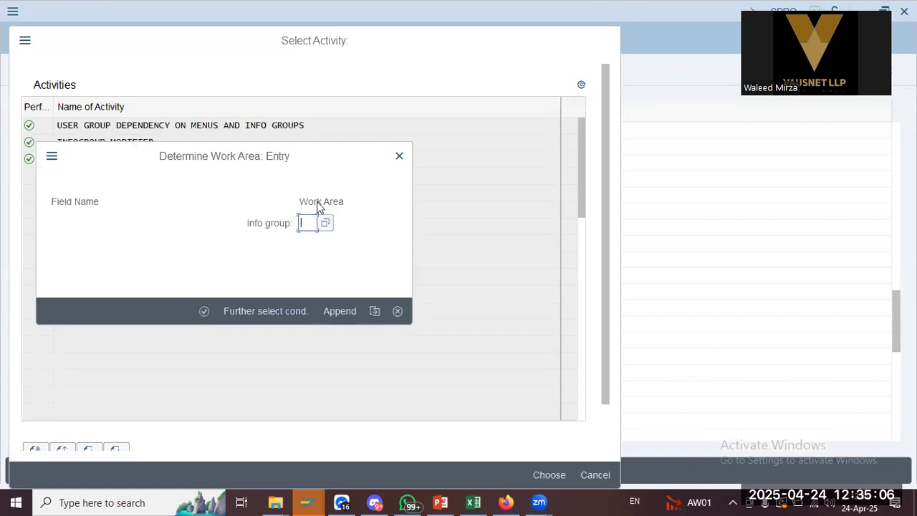
pyautogui.write('ch')
pyautogui.press('Return')
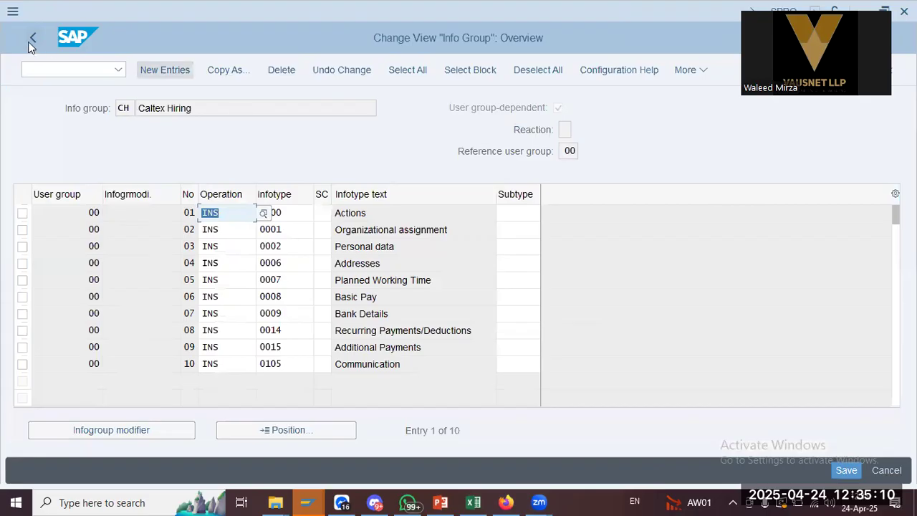
pyautogui.click(27, 41)
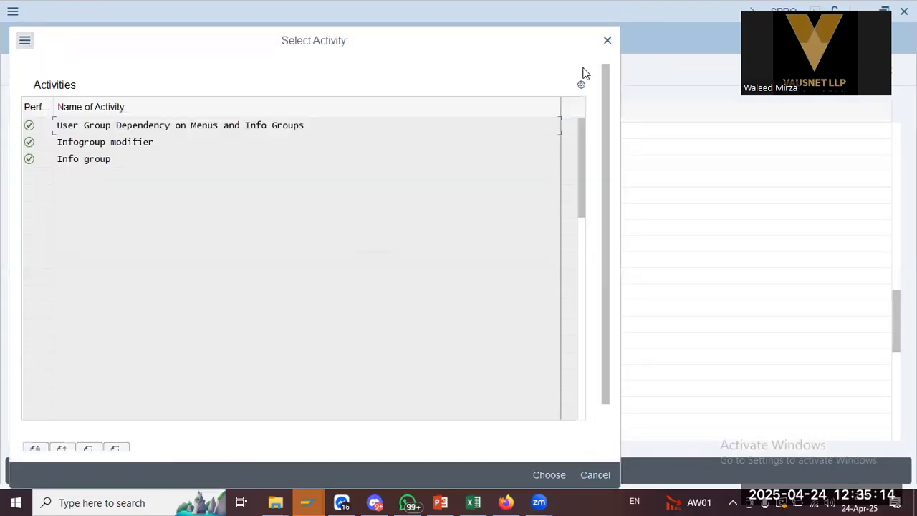
pyautogui.click(441, 502)
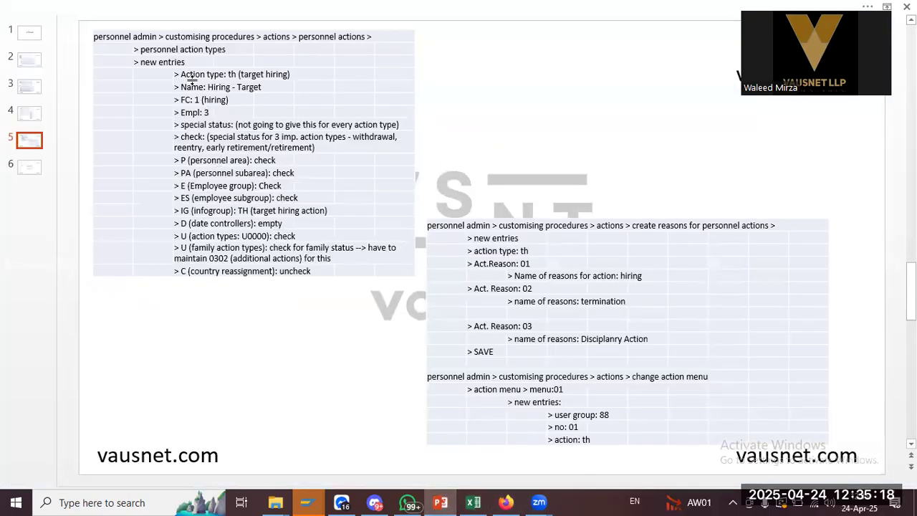
pyautogui.hotkey('alt', 'Tab')
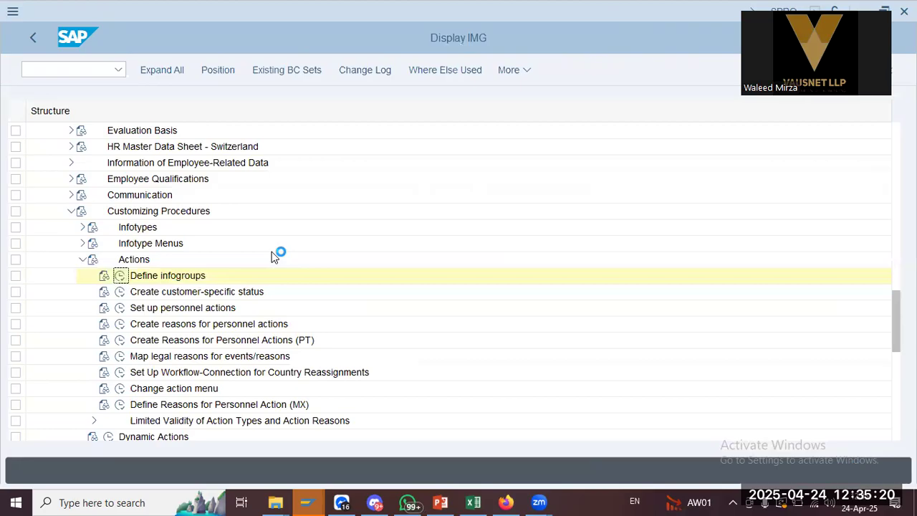
# Open the personnel action types table and locate the CH Hiring row
pyautogui.click(120, 307)
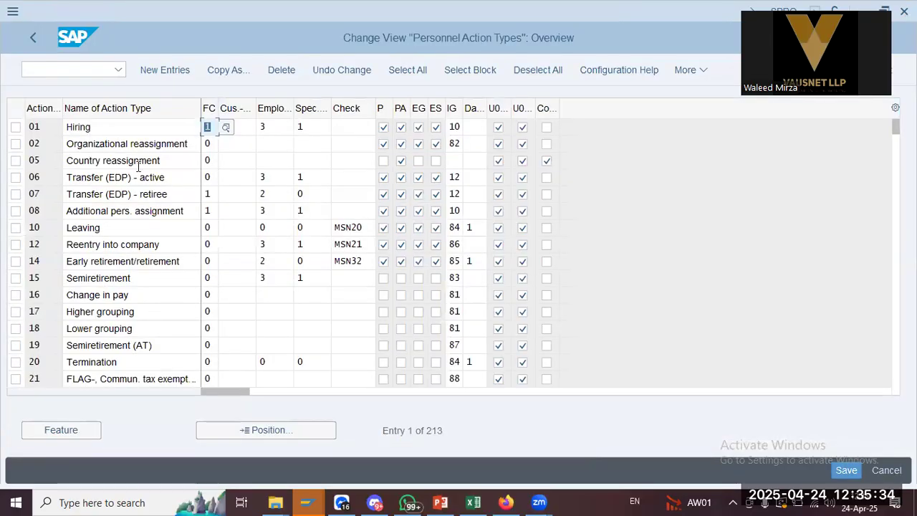
pyautogui.click(258, 430)
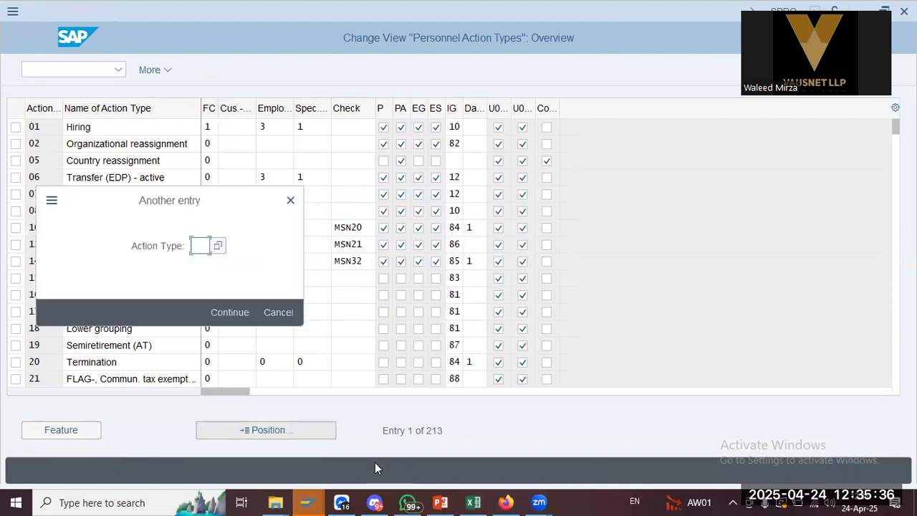
pyautogui.write('cx')
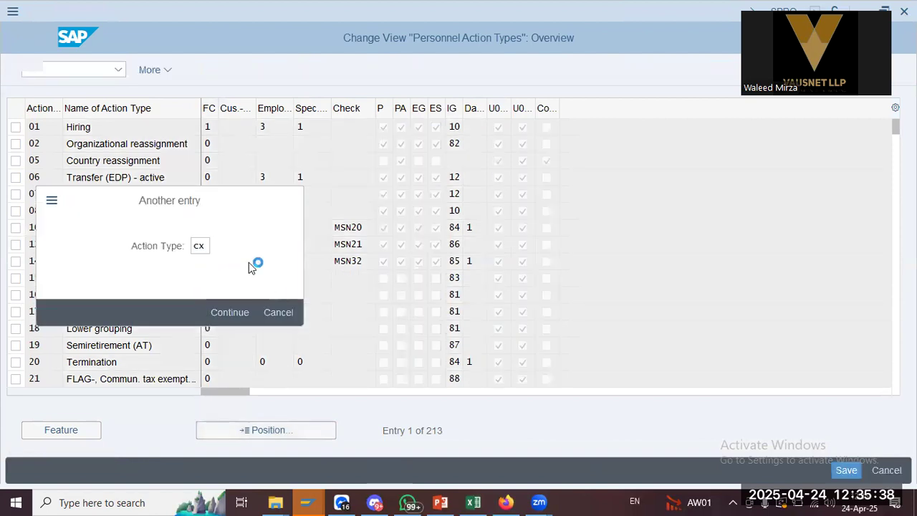
pyautogui.press('Return')
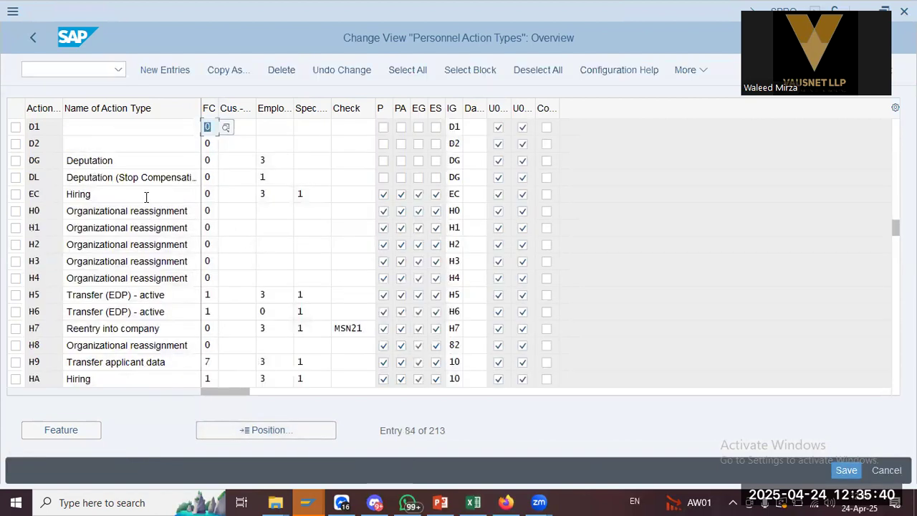
pyautogui.scroll(1, 129, 187)
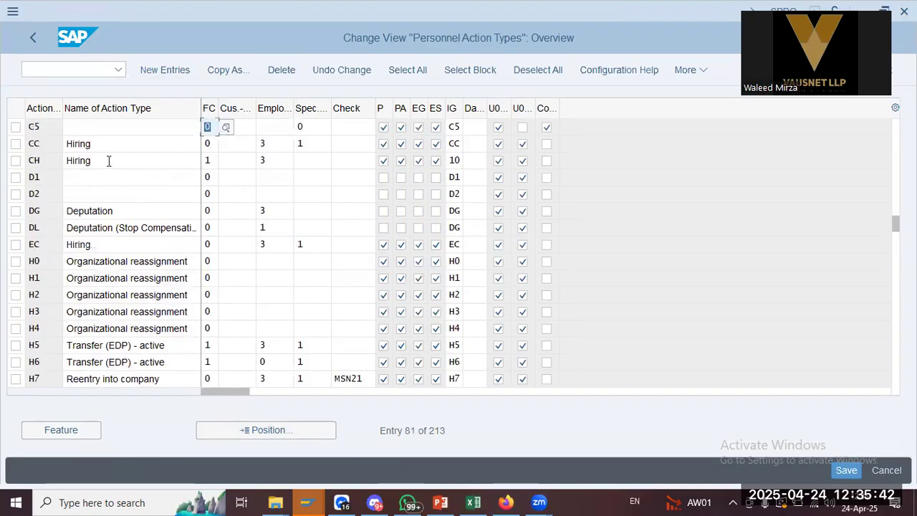
pyautogui.click(170, 159)
pyautogui.click(305, 160)
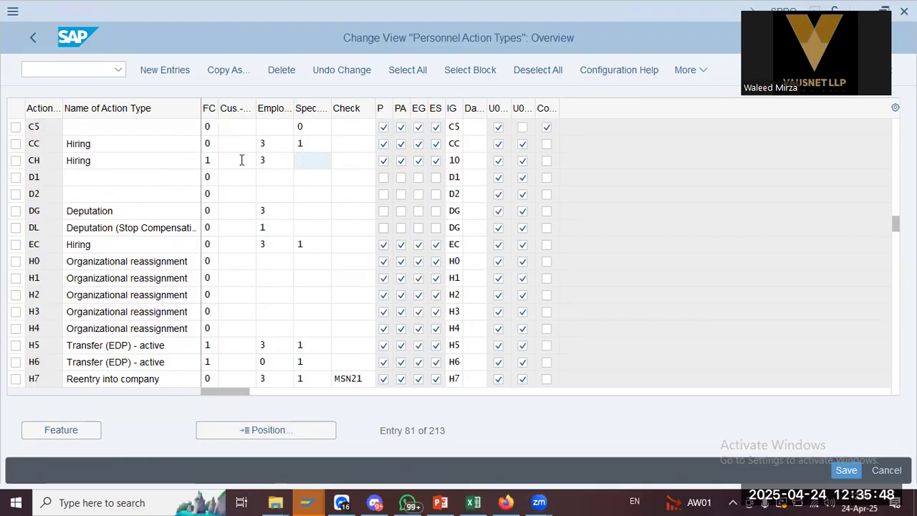
pyautogui.hotkey('alt', 'Tab')
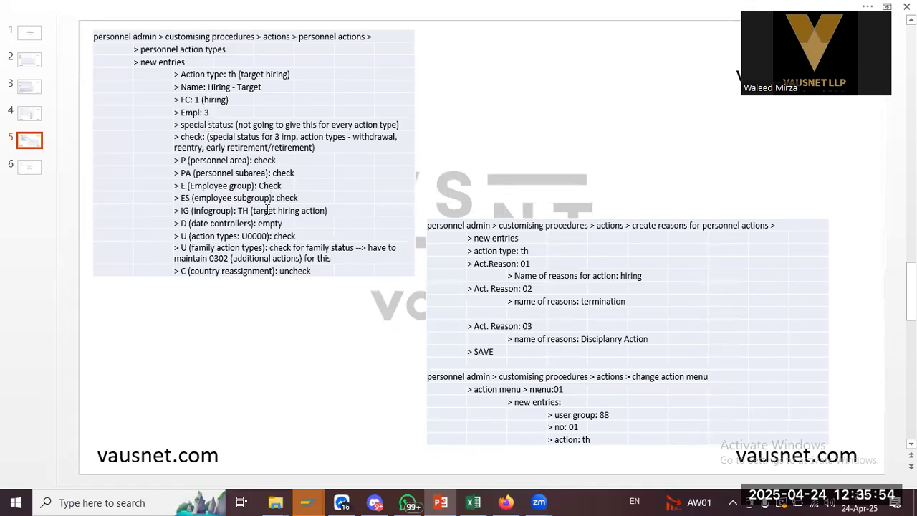
pyautogui.hotkey('alt', 'Tab')
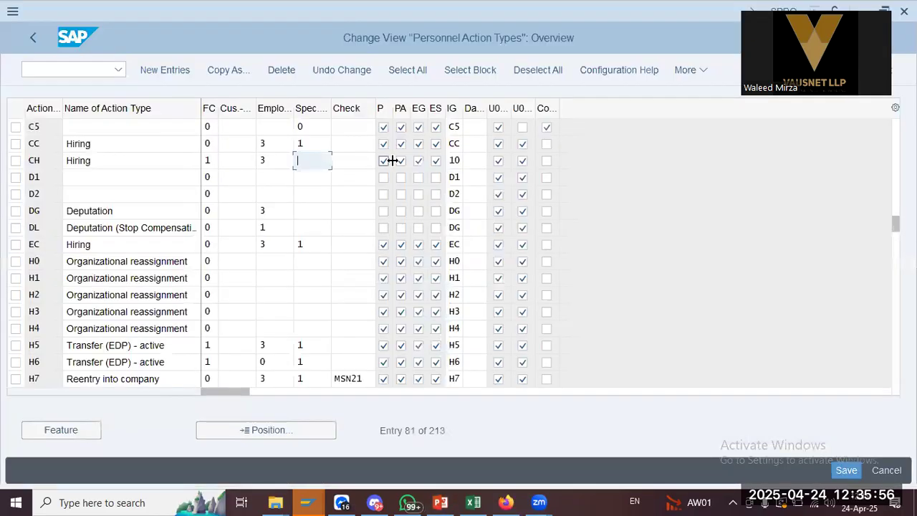
# Change CH Hiring's infogroup from 10 to CH and save under the customizing request
pyautogui.click(455, 161)
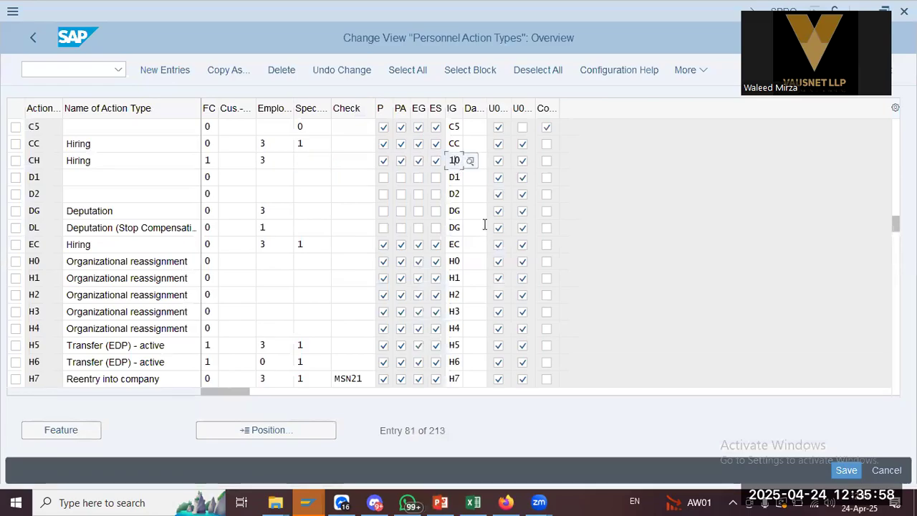
pyautogui.write('ch')
pyautogui.press('Return')
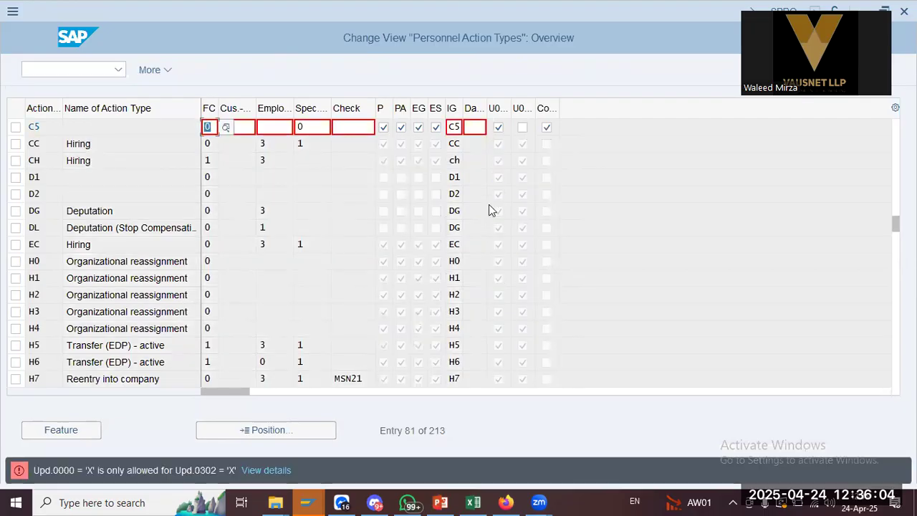
pyautogui.click(522, 127)
pyautogui.press('Return')
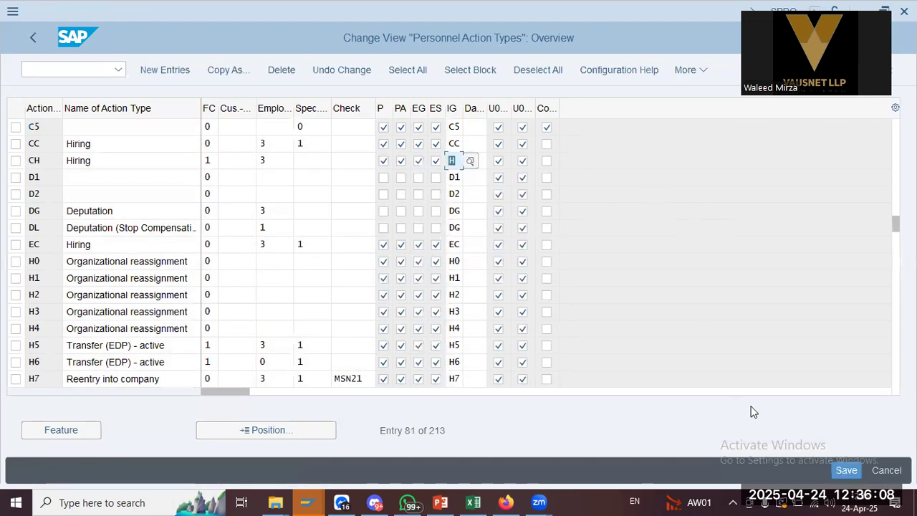
pyautogui.click(851, 471)
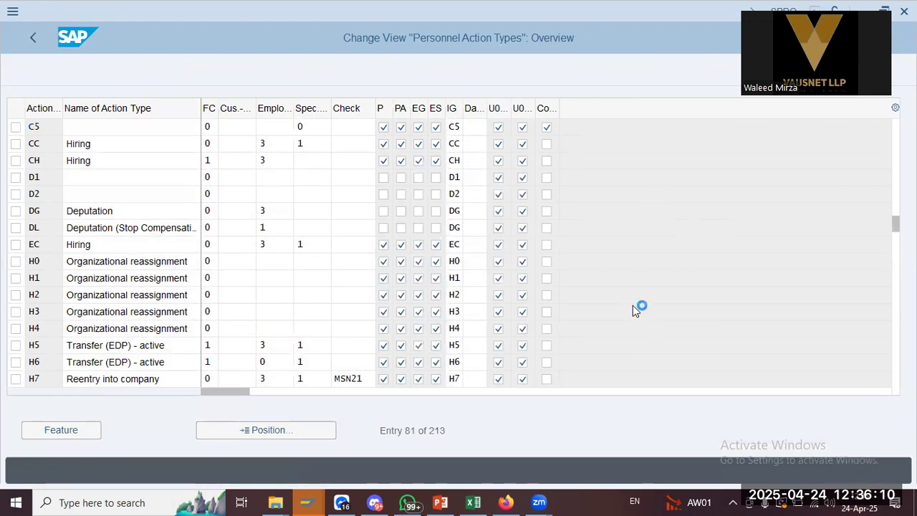
pyautogui.click(303, 313)
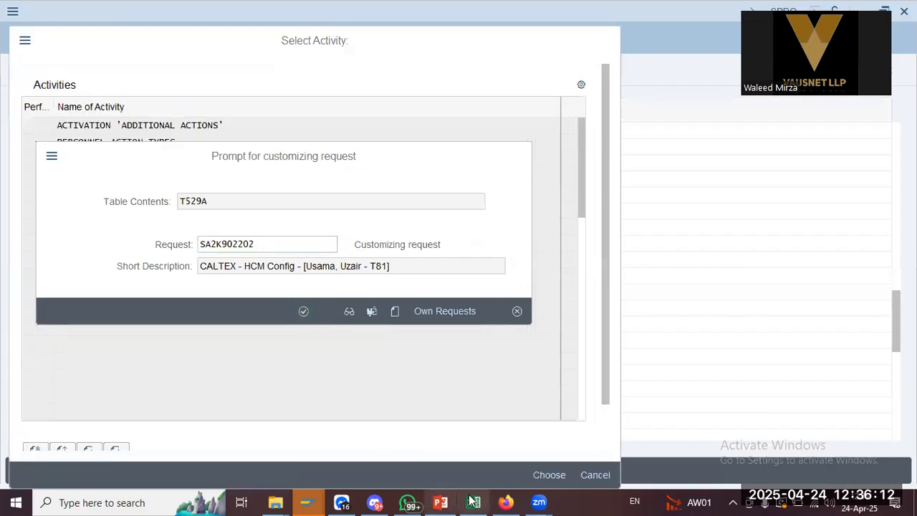
# Return from the action types table to the personnel action activities list
pyautogui.click(442, 501)
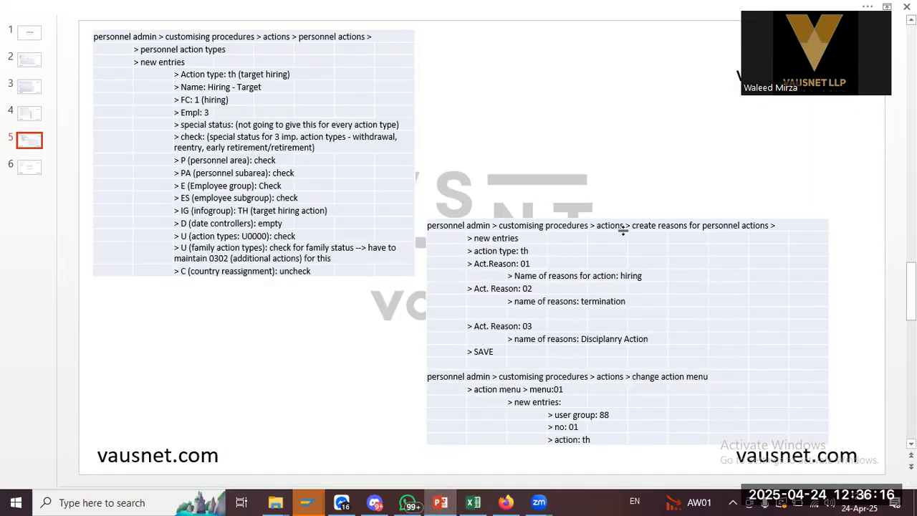
pyautogui.hotkey('alt', 'Tab')
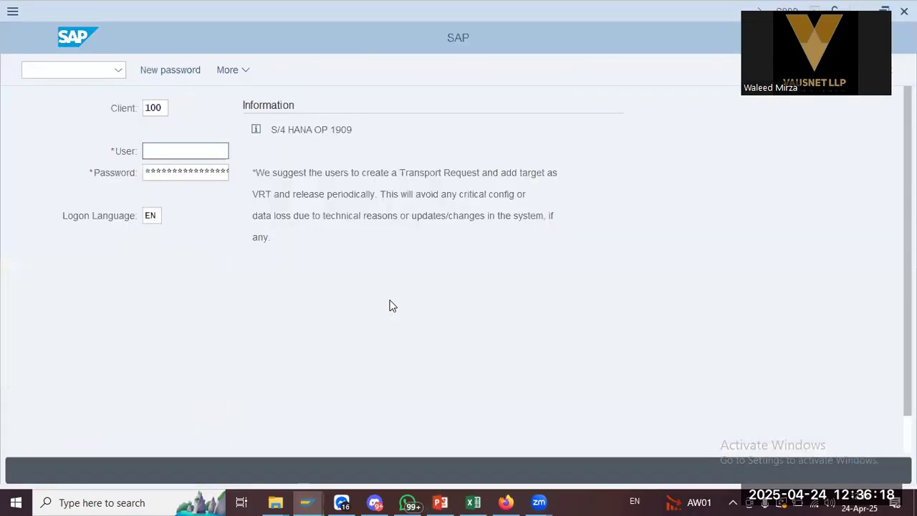
pyautogui.hotkey('alt', 'Tab')
pyautogui.hotkey('alt', 'Tab')
pyautogui.press('Tab')
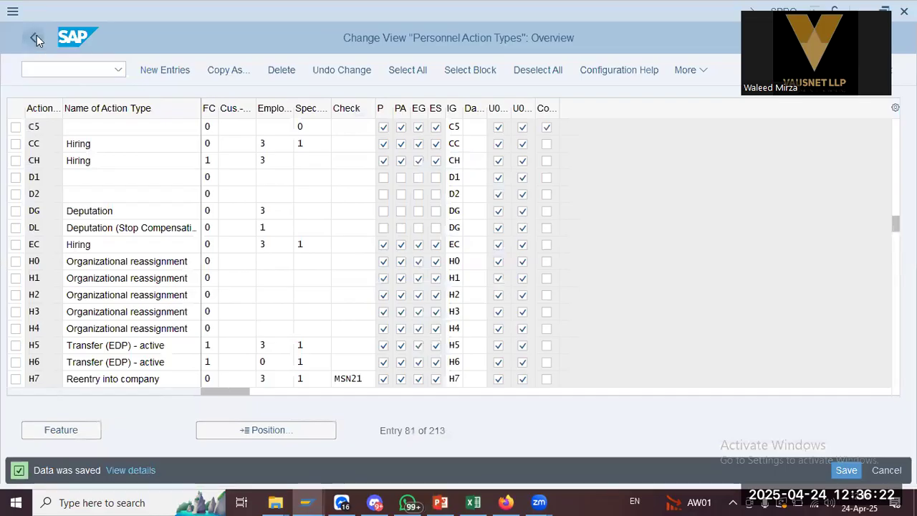
pyautogui.click(34, 37)
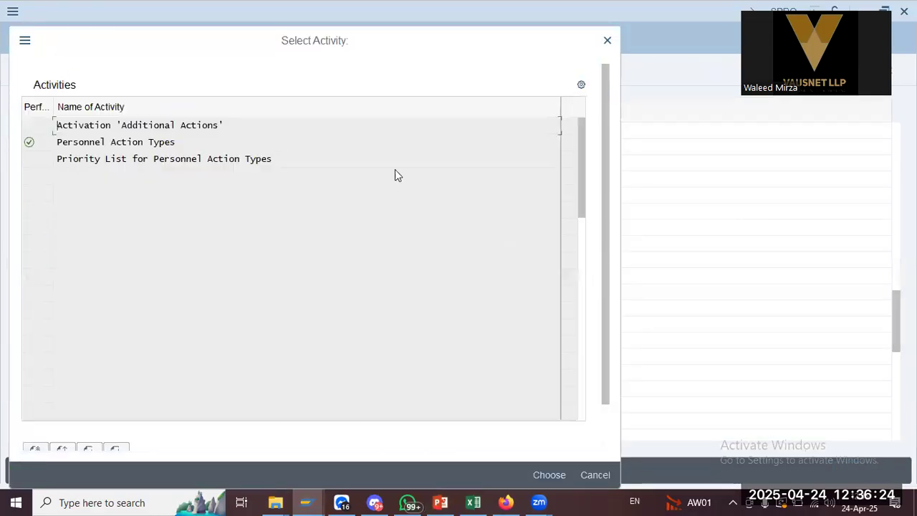
# Open 'Create reasons for personnel actions' and start a New Entries screen for action reasons
pyautogui.click(604, 43)
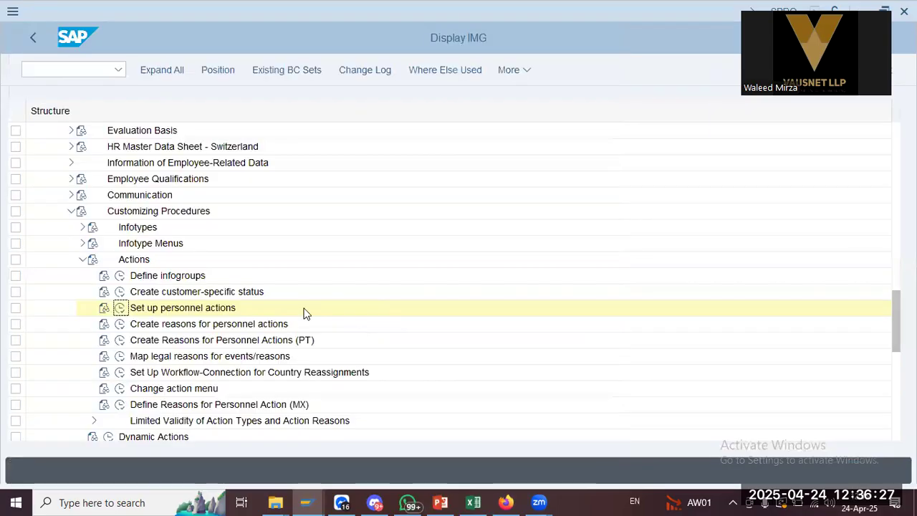
pyautogui.click(120, 325)
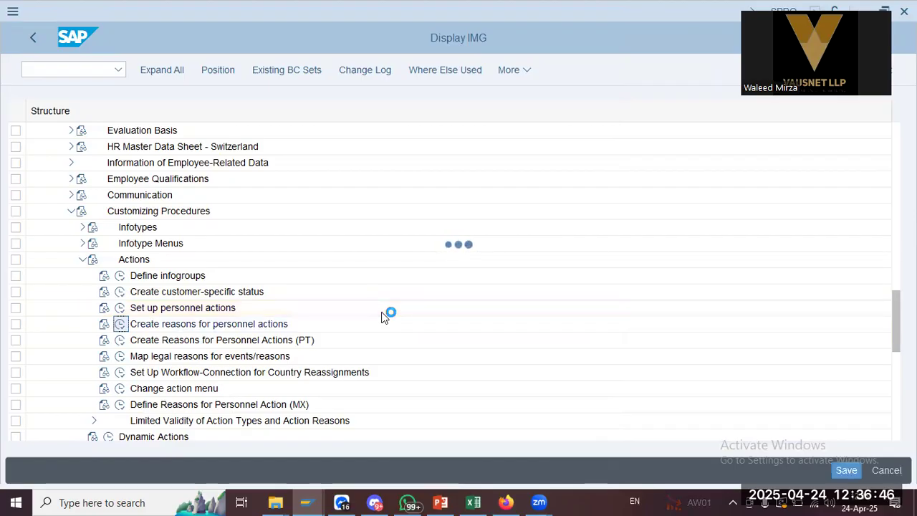
pyautogui.hotkey('alt', 'Tab')
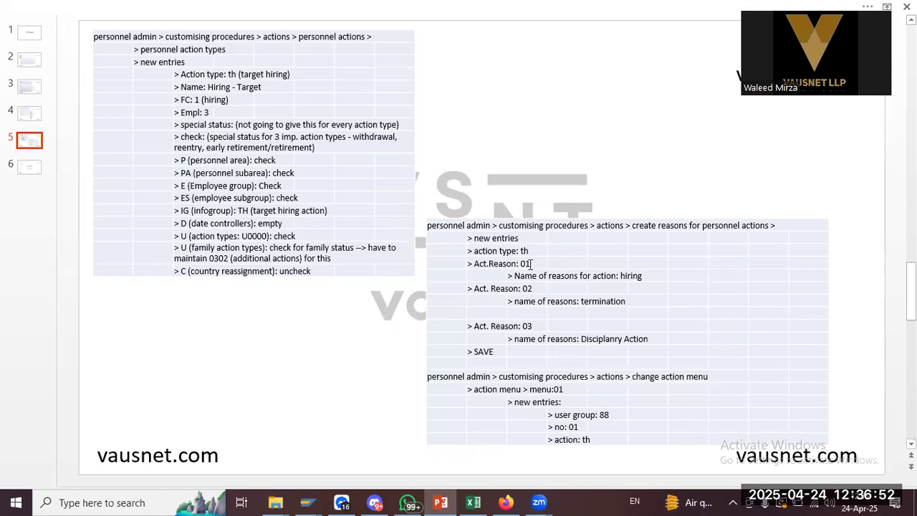
pyautogui.hotkey('alt', 'Tab')
pyautogui.click(170, 70)
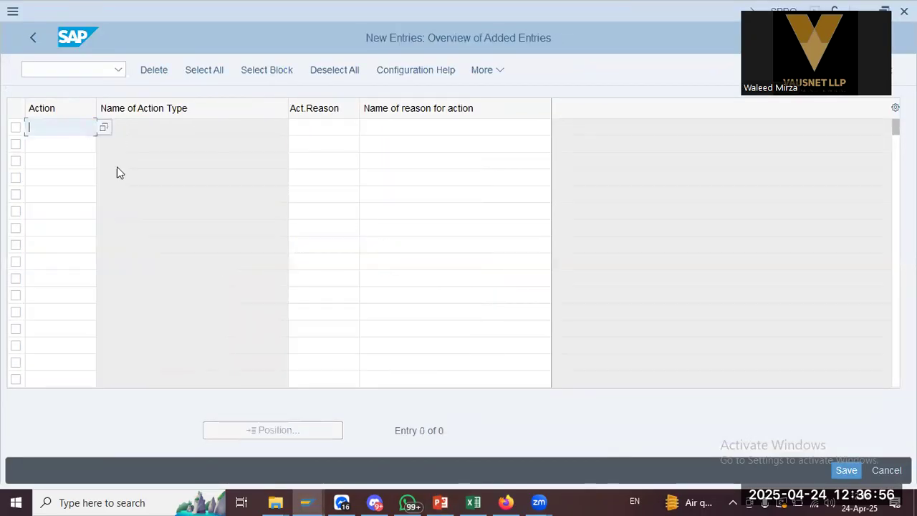
# Add reason 01 'Hiring: Caltex' for action CH and save it under the customizing request
pyautogui.write('ch')
pyautogui.press('Tab')
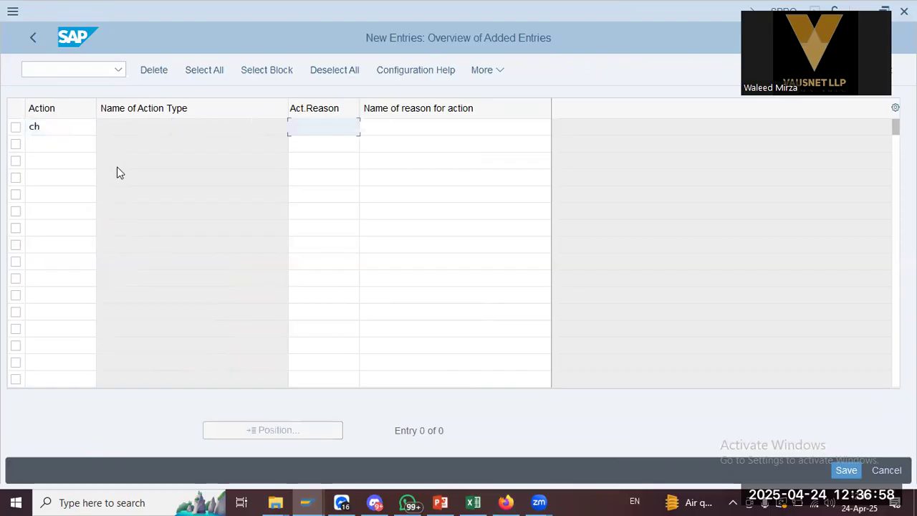
pyautogui.hotkey('alt', 'Tab')
pyautogui.hotkey('alt', 'Tab')
pyautogui.write('01')
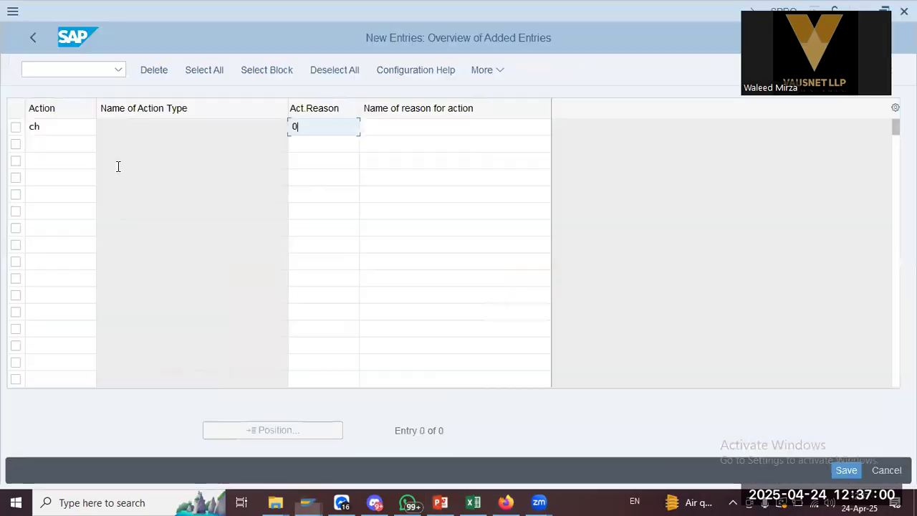
pyautogui.press('Tab')
pyautogui.hotkey('alt', 'Tab')
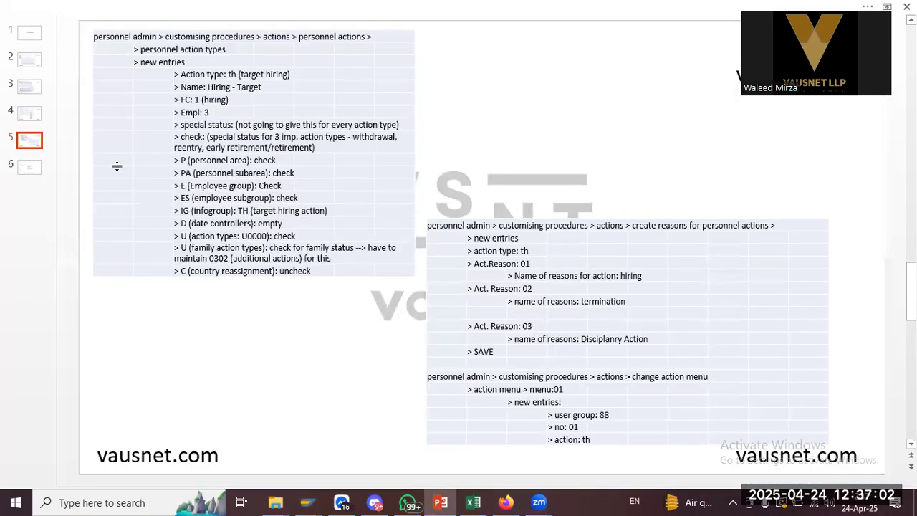
pyautogui.hotkey('alt', 'Tab')
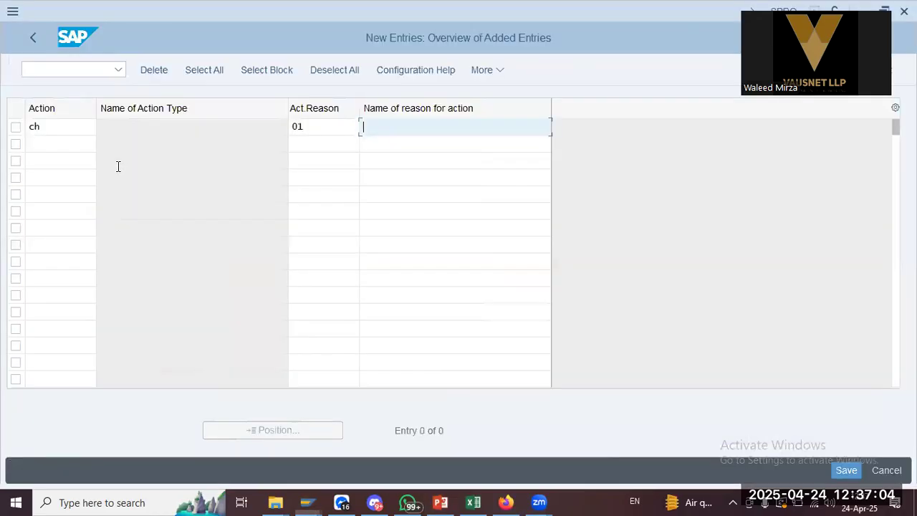
pyautogui.write('Hiring: Cal')
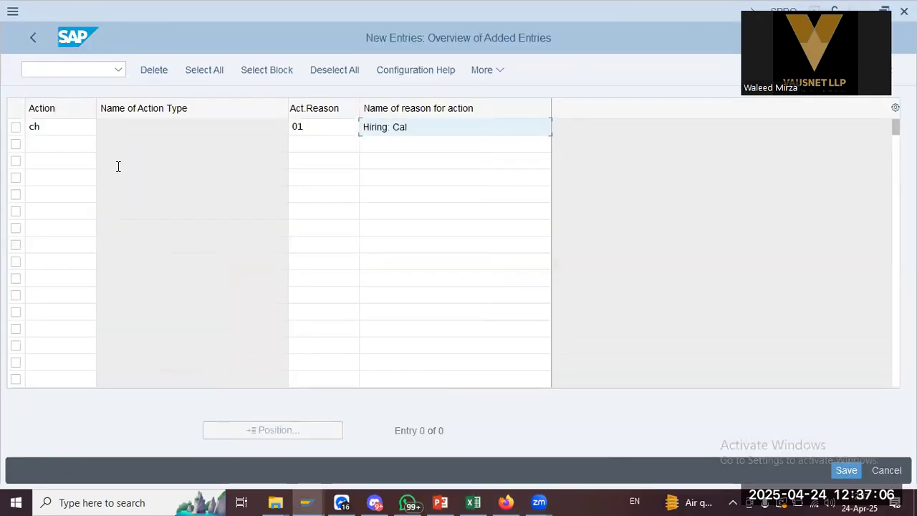
pyautogui.write('tex')
pyautogui.press('Return')
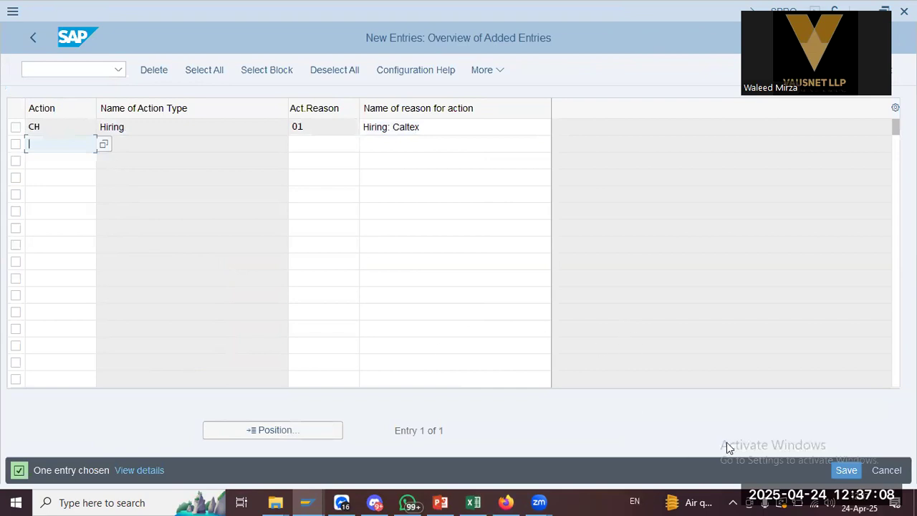
pyautogui.click(857, 469)
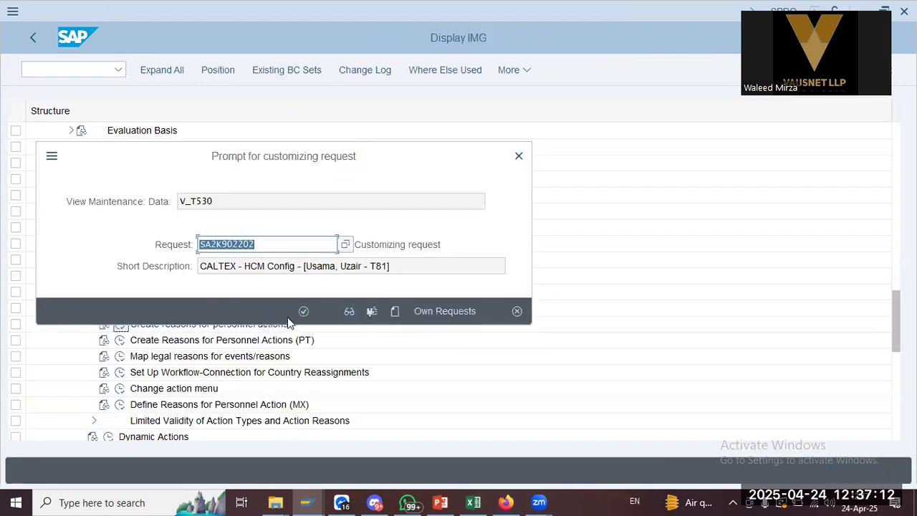
pyautogui.click(300, 313)
# Add reason 02 'Termination:Caltex' for action CH
pyautogui.hotkey('alt', 'Tab')
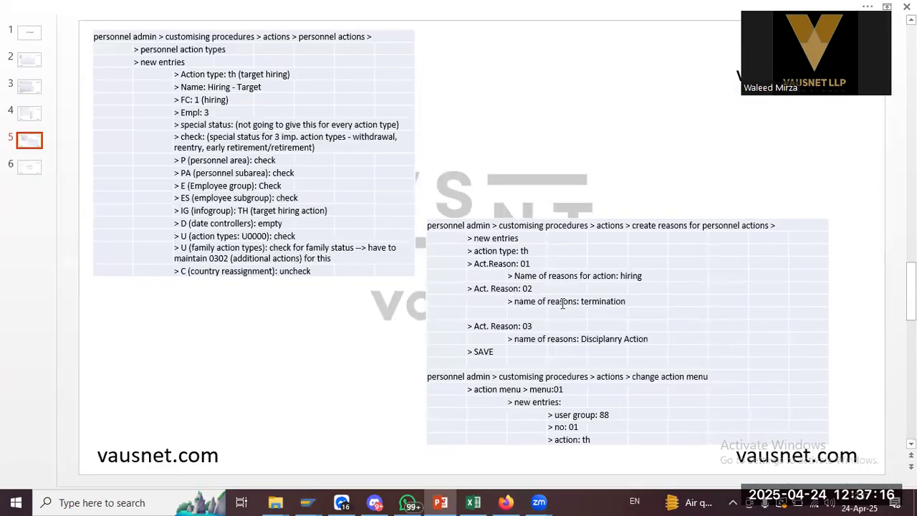
pyautogui.hotkey('alt', 'Tab')
pyautogui.press('Tab')
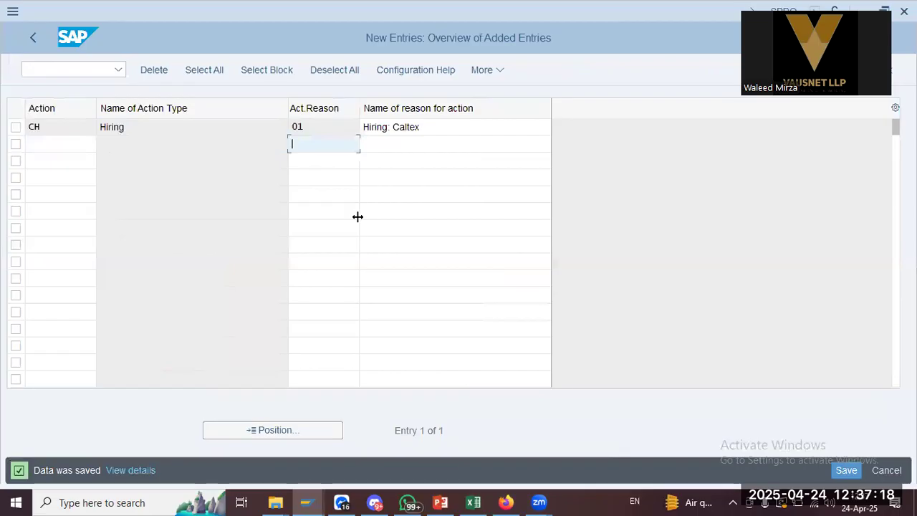
pyautogui.hotkey('shift', 'Tab')
pyautogui.write('ch')
pyautogui.press('Tab')
pyautogui.write('02')
pyautogui.press('Tab')
pyautogui.write('Termination:Caltex')
pyautogui.press('Return')
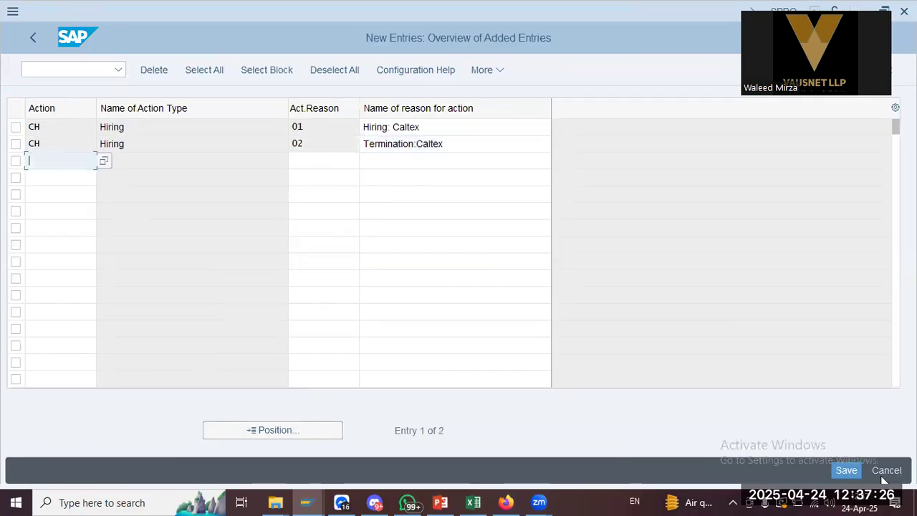
# Add reason 03 'Disciplinary Action:Caltex' for action CH and save the entries
pyautogui.hotkey('alt', 'Tab')
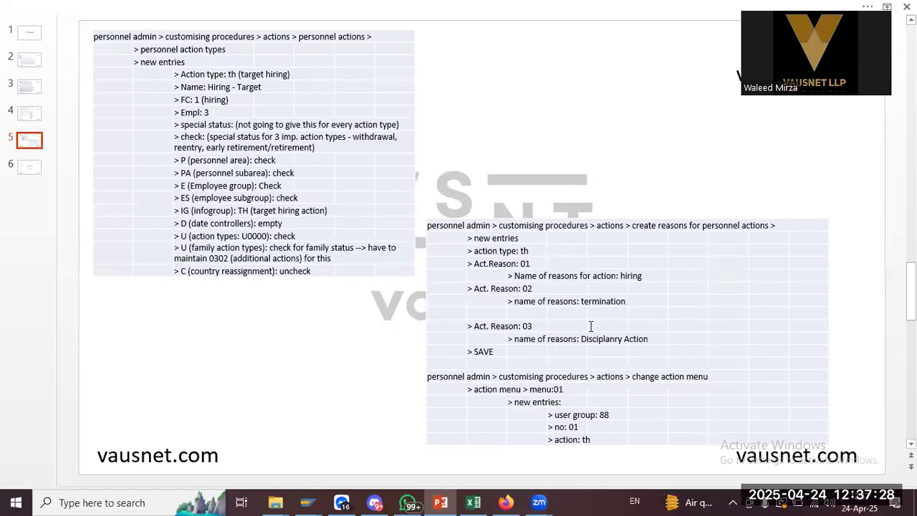
pyautogui.hotkey('alt', 'Tab')
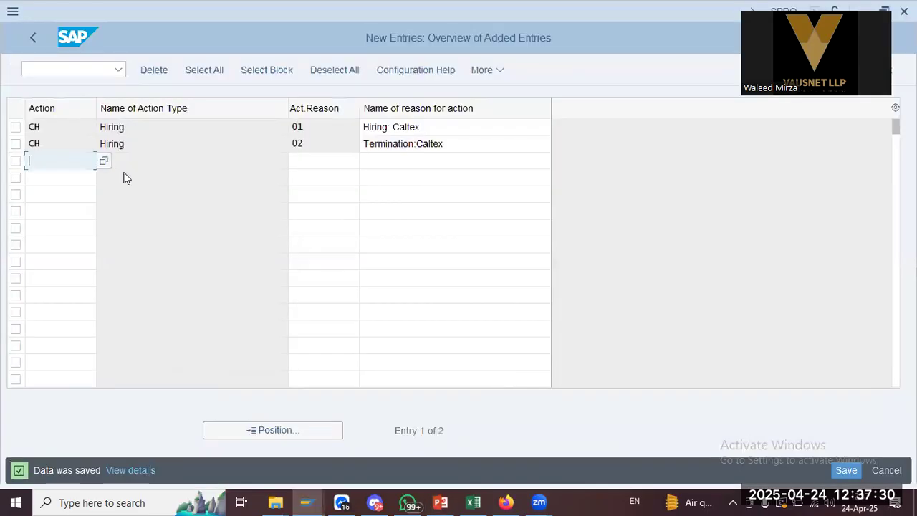
pyautogui.write('ch')
pyautogui.press('Tab')
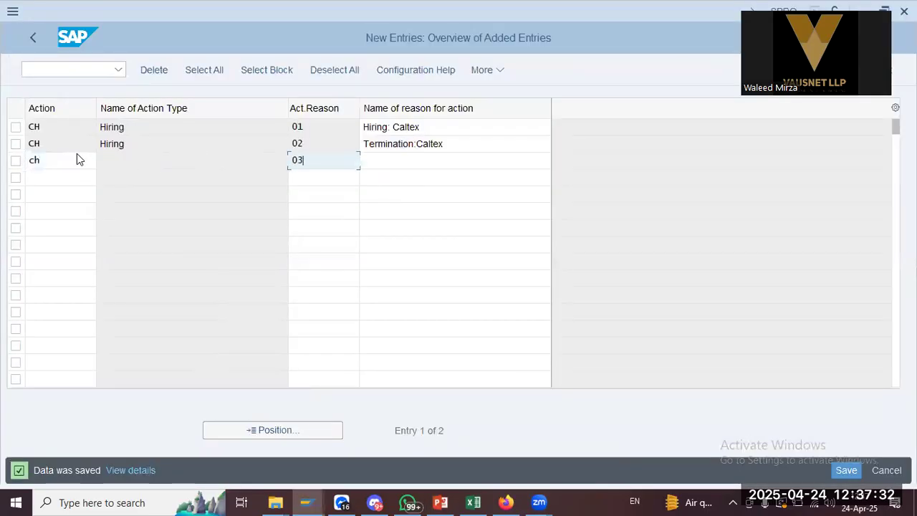
pyautogui.press('Tab')
pyautogui.write('Disci')
pyautogui.press('BackSpace')
pyautogui.press('BackSpace')
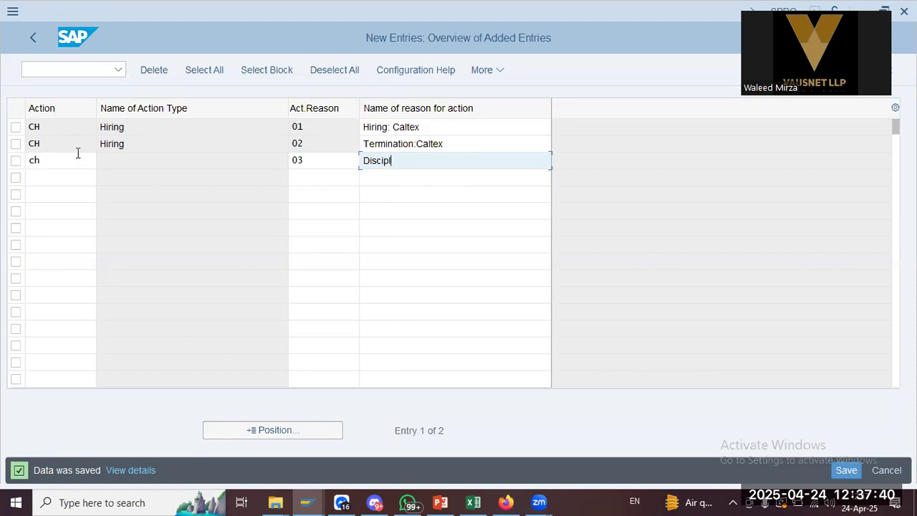
pyautogui.write('tion:Caltex')
pyautogui.press('Return')
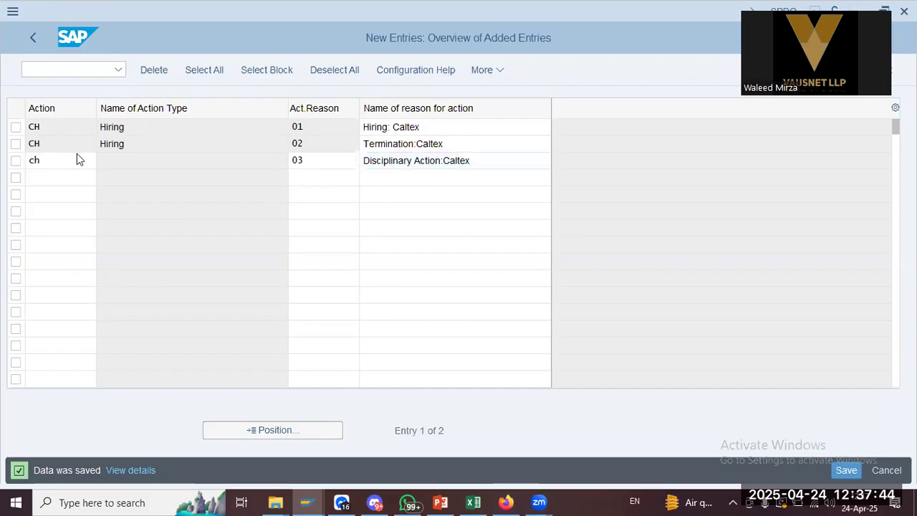
pyautogui.click(846, 470)
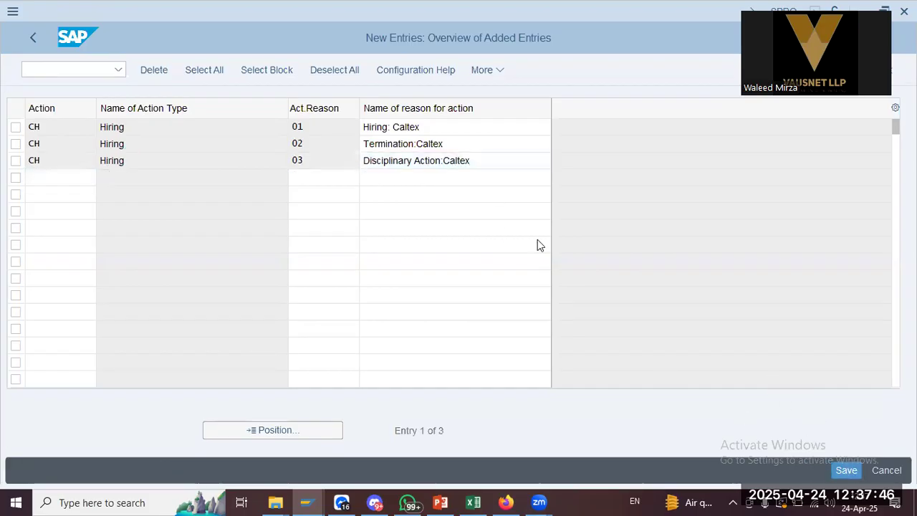